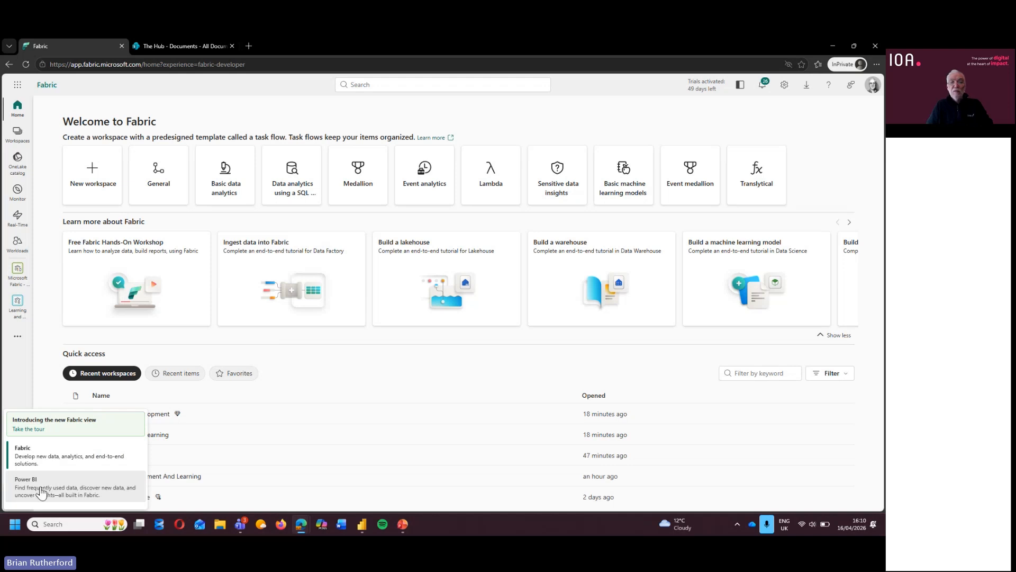
Step: View the Power BI experience's home page and return to the Fabric experience
{"action": "left_click", "coordinate": [40, 492]}
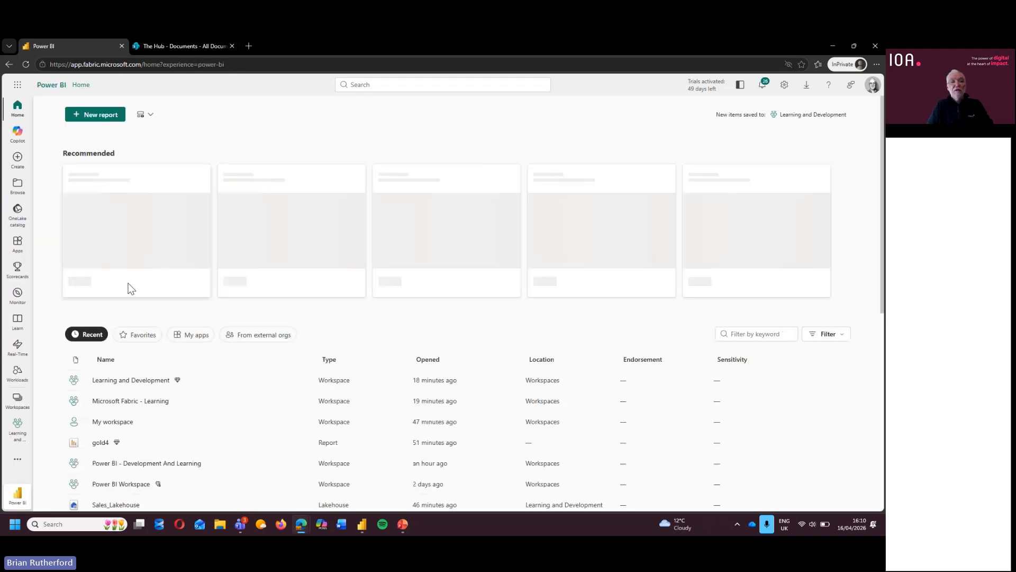
{"action": "left_click", "coordinate": [16, 498]}
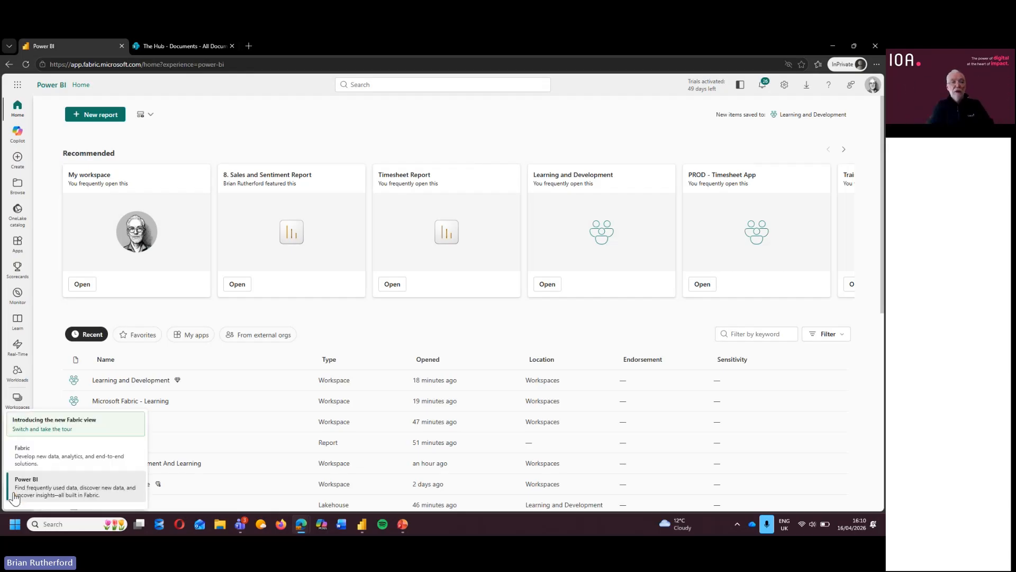
{"action": "left_click", "coordinate": [37, 456]}
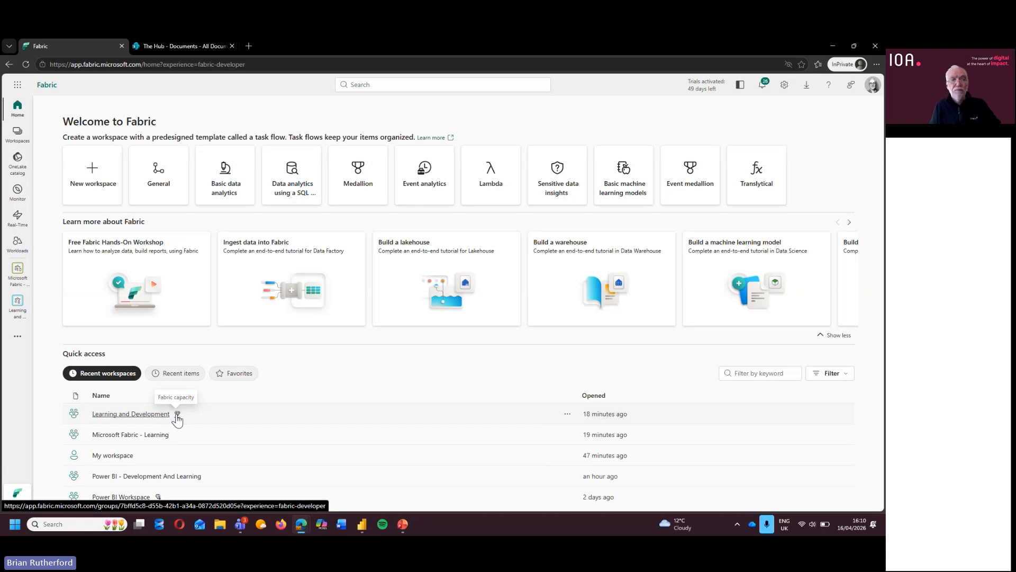
Step: Start creating a new workspace and name it Webinar
{"action": "left_click", "coordinate": [113, 176]}
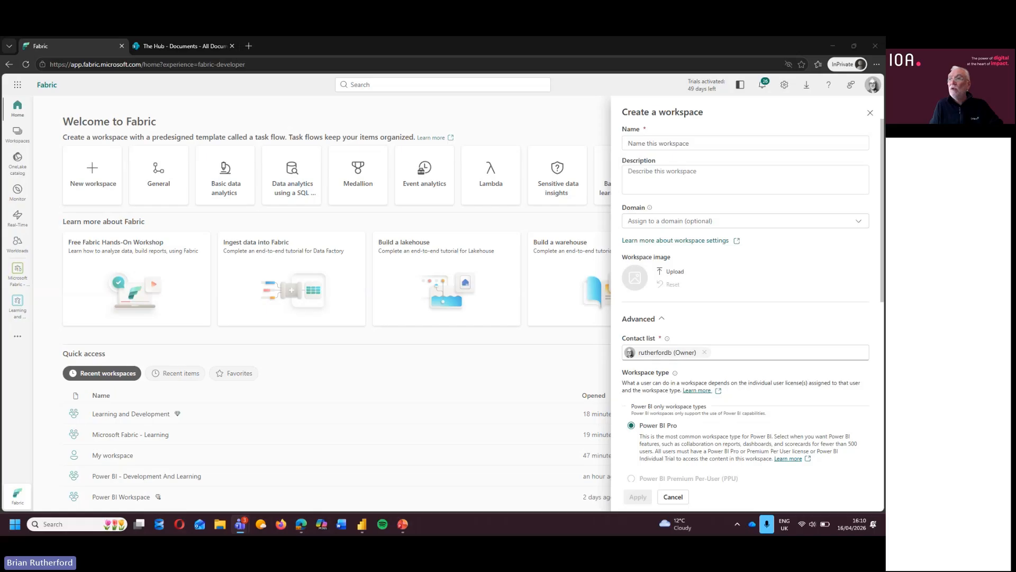
{"action": "left_click", "coordinate": [655, 143]}
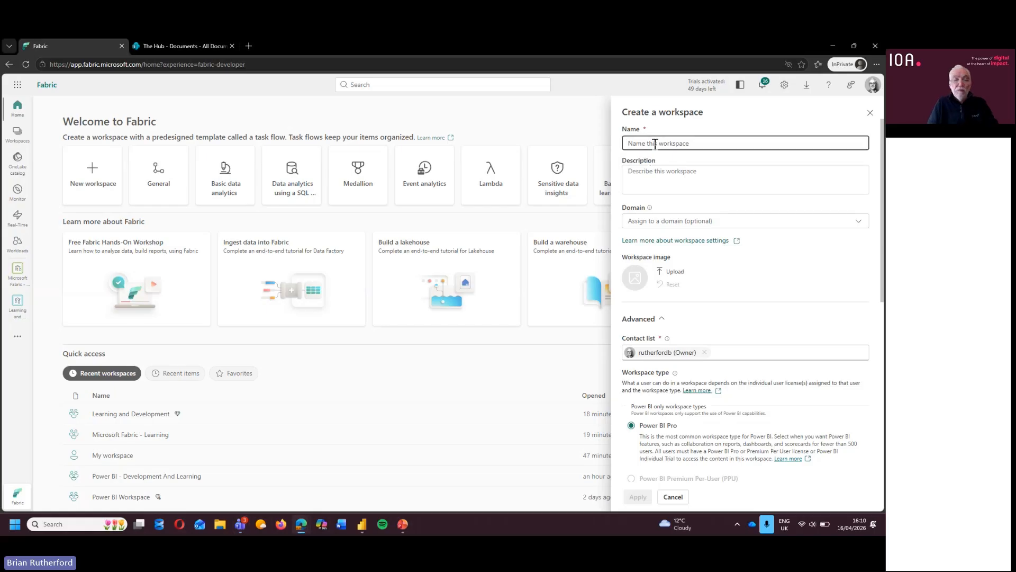
{"action": "type", "text": "Web"}
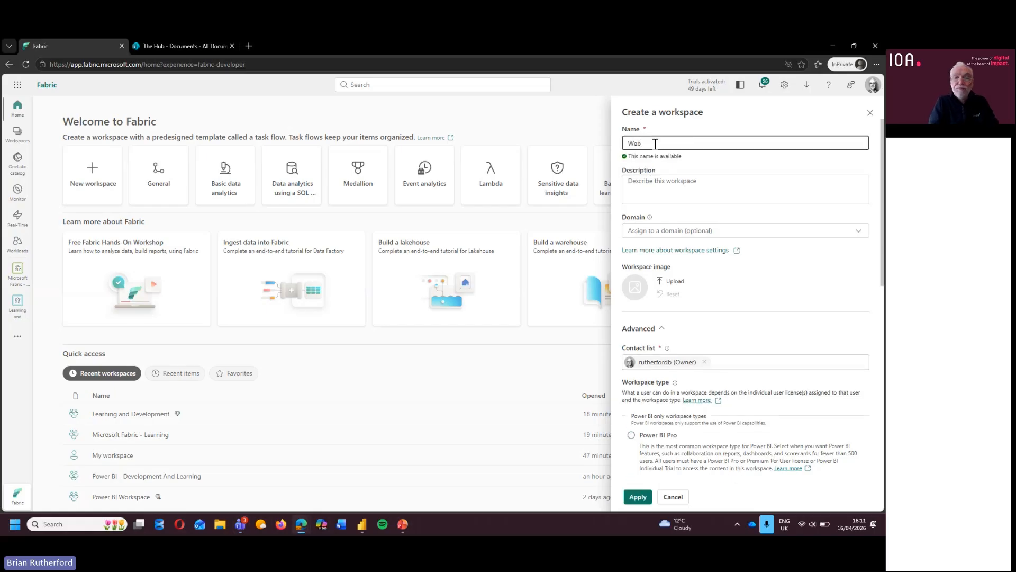
{"action": "type", "text": "inar"}
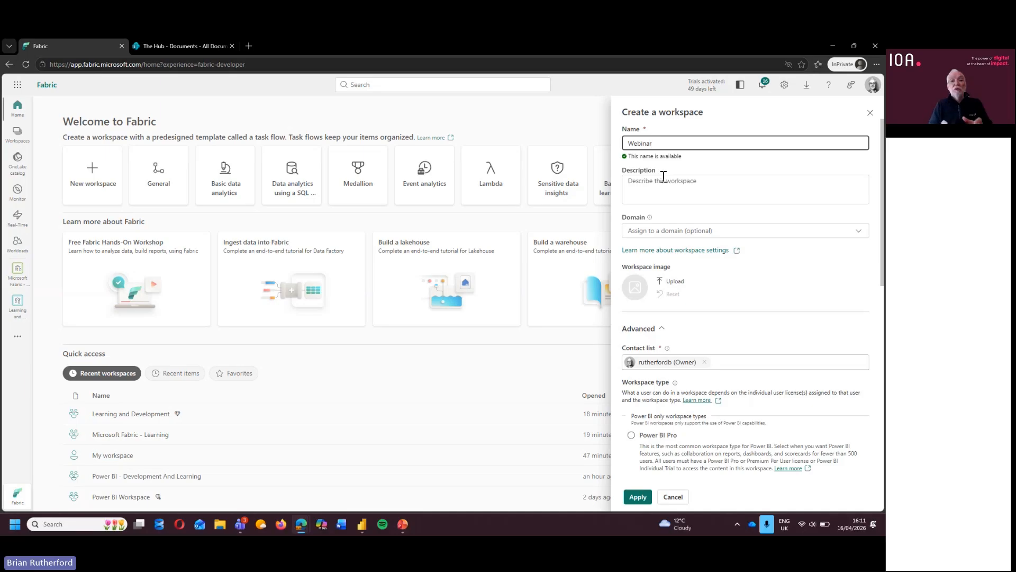
Step: Choose Fabric Trial as the workspace type and create the workspace
{"action": "scroll", "coordinate": [793, 292], "scroll_direction": "down", "scroll_amount": 3}
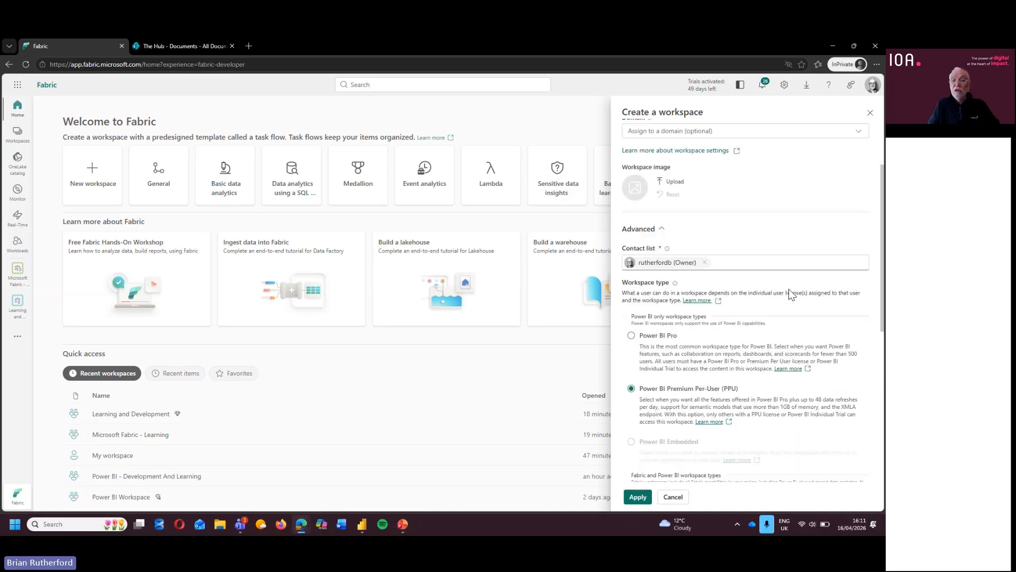
{"action": "scroll", "coordinate": [688, 297], "scroll_direction": "down", "scroll_amount": 1}
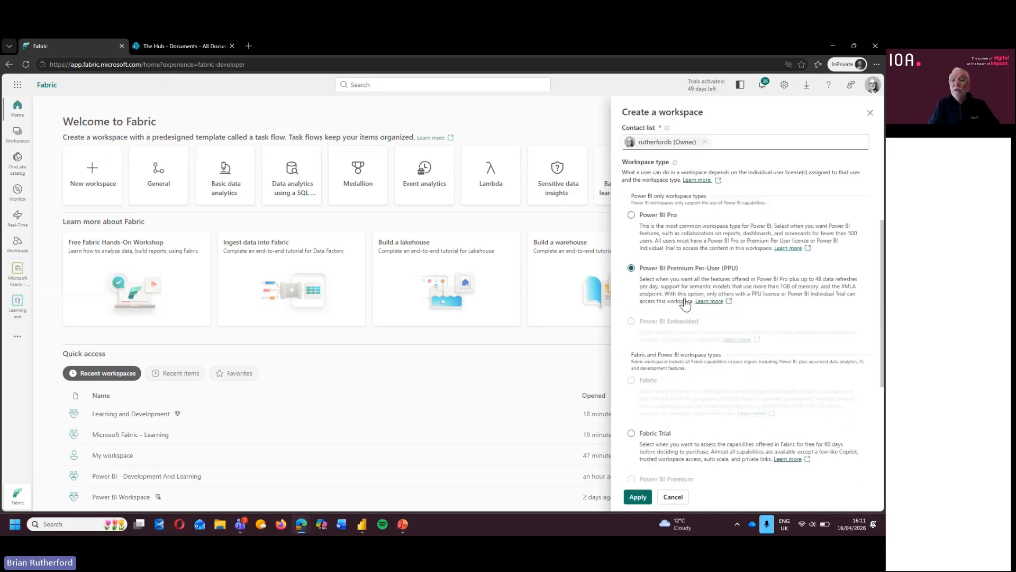
{"action": "scroll", "coordinate": [685, 303], "scroll_direction": "down", "scroll_amount": 5}
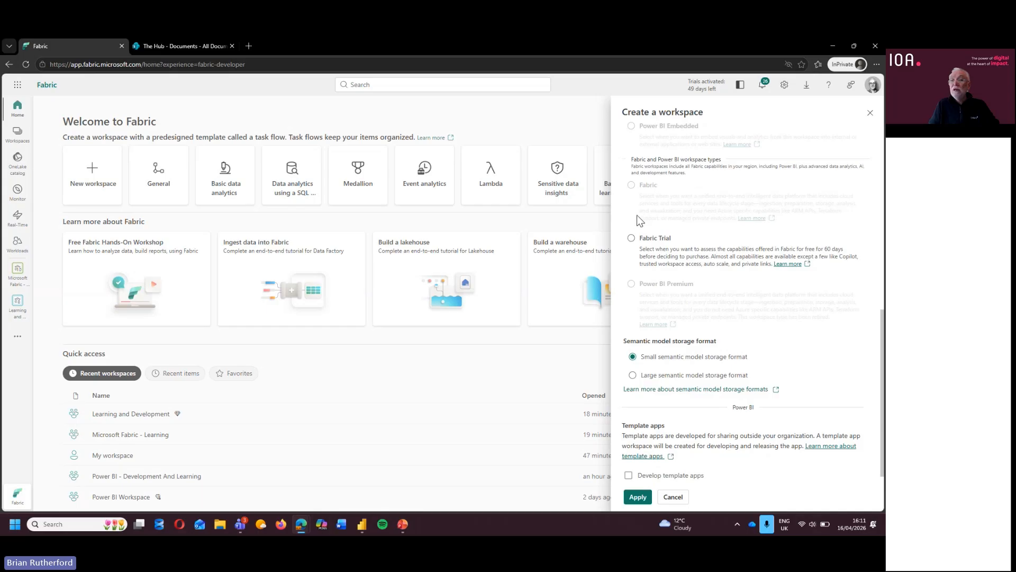
{"action": "left_click", "coordinate": [632, 239]}
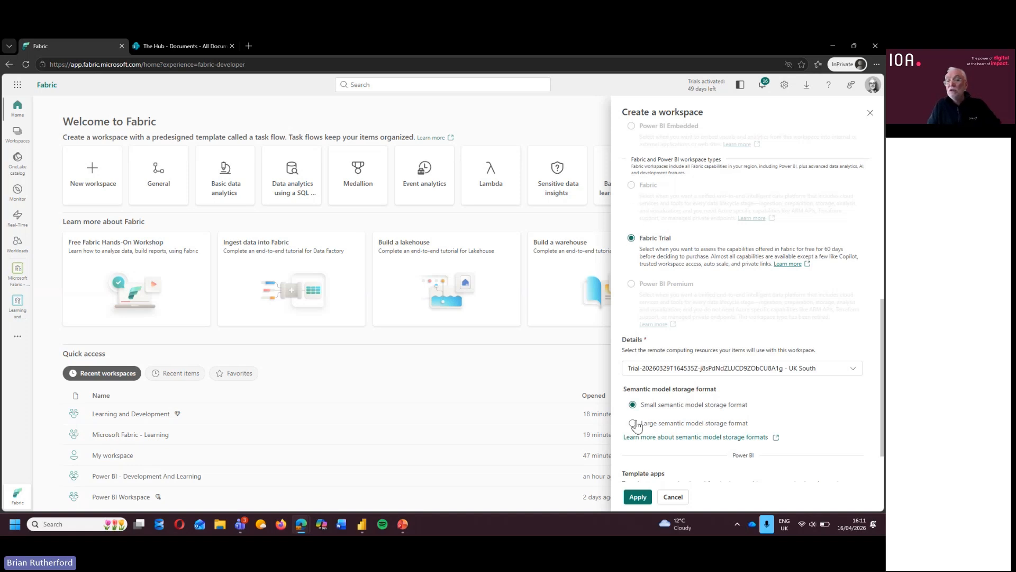
{"action": "left_click", "coordinate": [639, 497]}
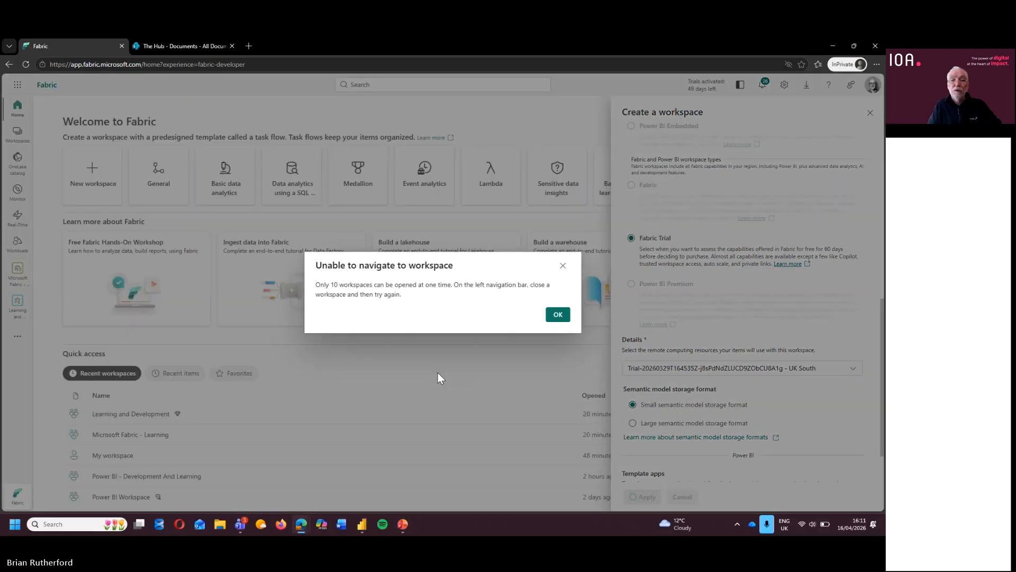
{"action": "left_click", "coordinate": [558, 314]}
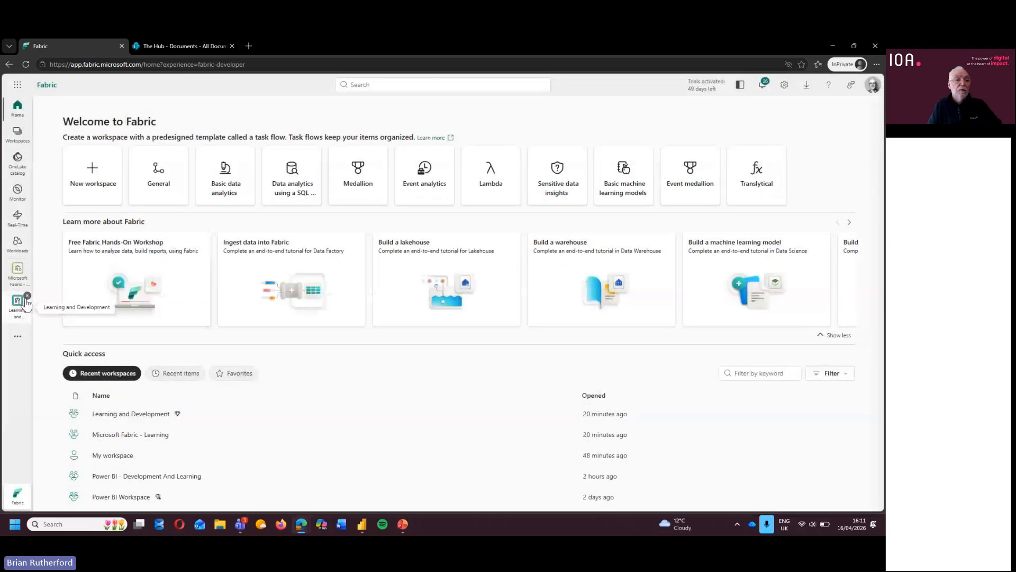
Step: Close the Learning and Development workspace, then open the Webinar workspace with a smaller task flow area
{"action": "left_click", "coordinate": [28, 297]}
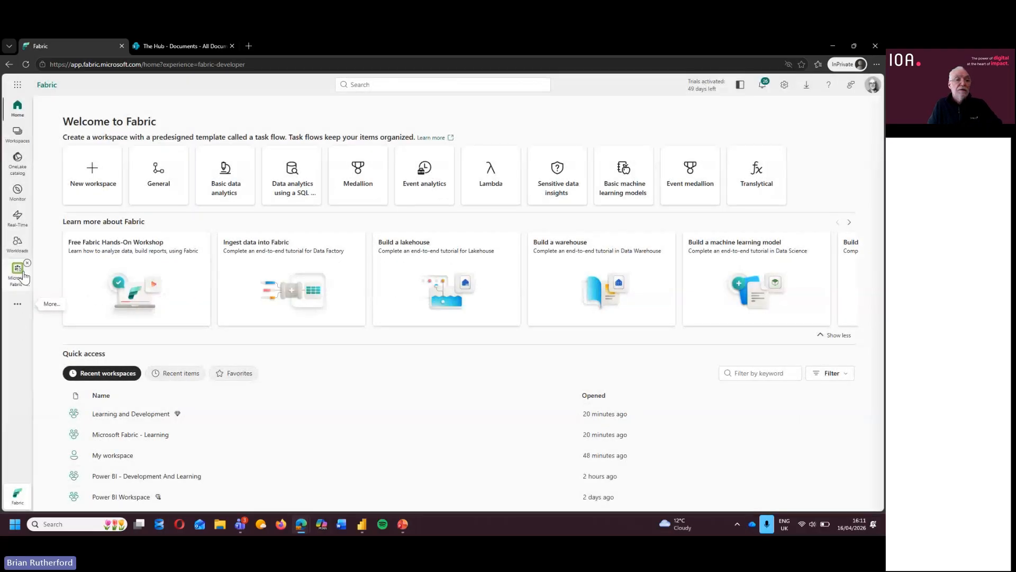
{"action": "left_click", "coordinate": [21, 274]}
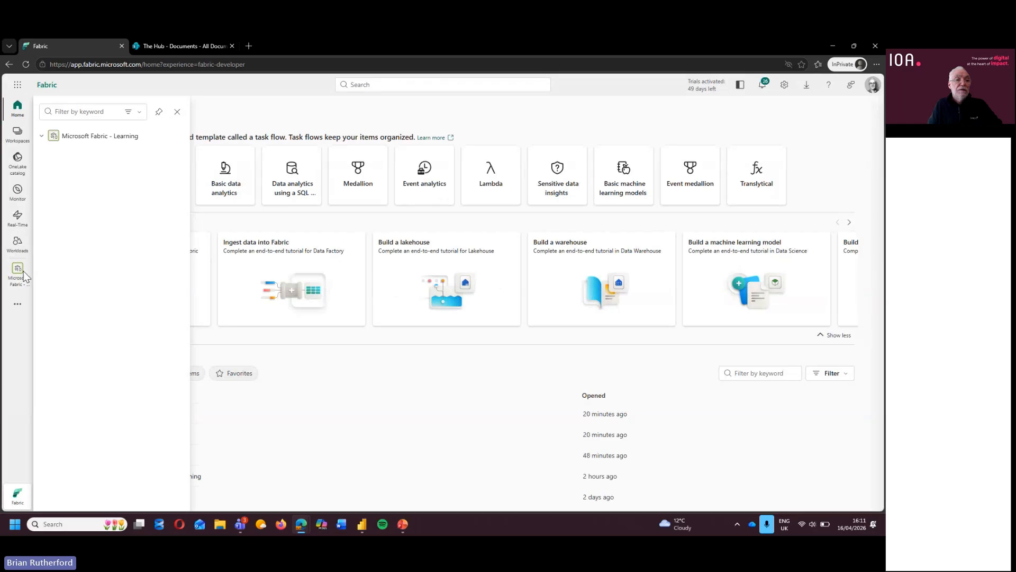
{"action": "left_click", "coordinate": [17, 137]}
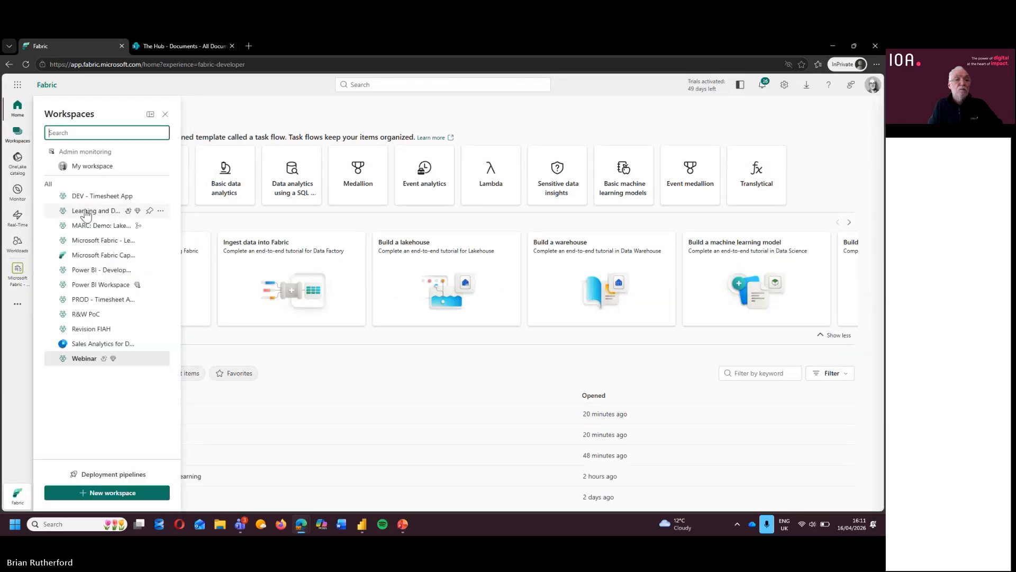
{"action": "left_click", "coordinate": [81, 358]}
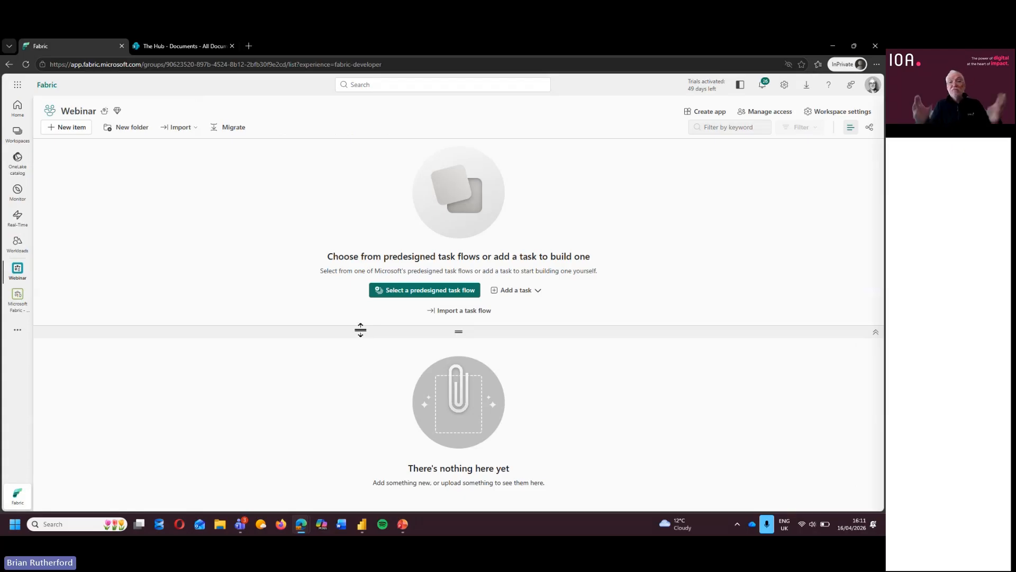
{"action": "left_click_drag", "start_coordinate": [361, 330], "coordinate": [369, 236]}
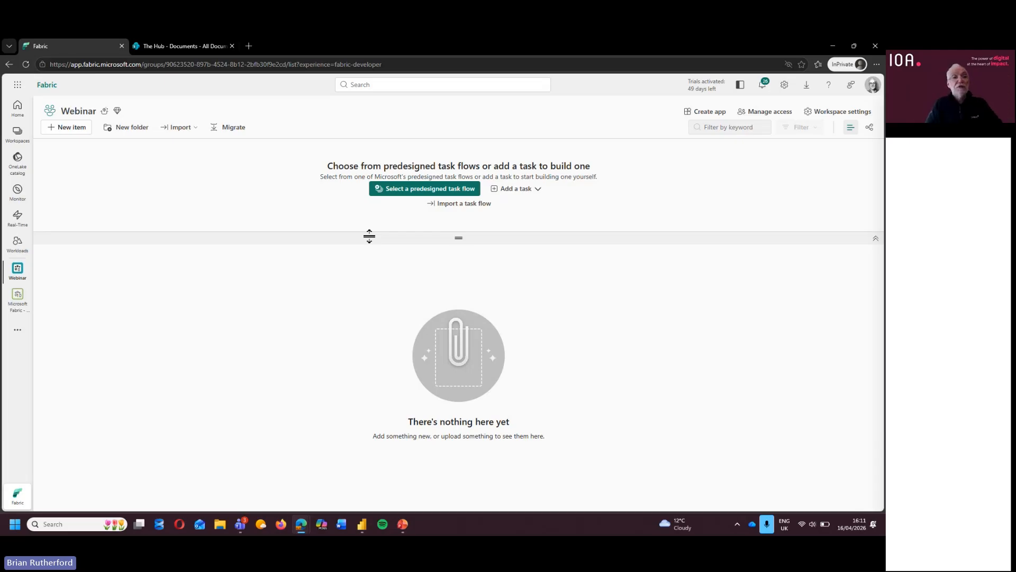
Step: Create a lakehouse named Sales_Lakehouse in the Webinar workspace
{"action": "left_click", "coordinate": [67, 131]}
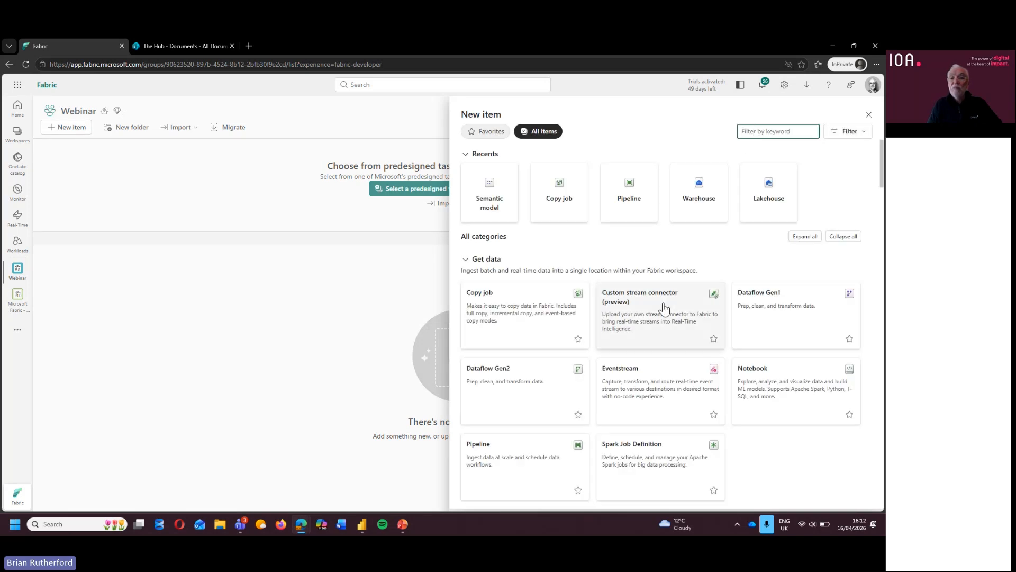
{"action": "scroll", "coordinate": [663, 310], "scroll_direction": "down", "scroll_amount": 3}
{"action": "scroll", "coordinate": [653, 309], "scroll_direction": "up", "scroll_amount": 3}
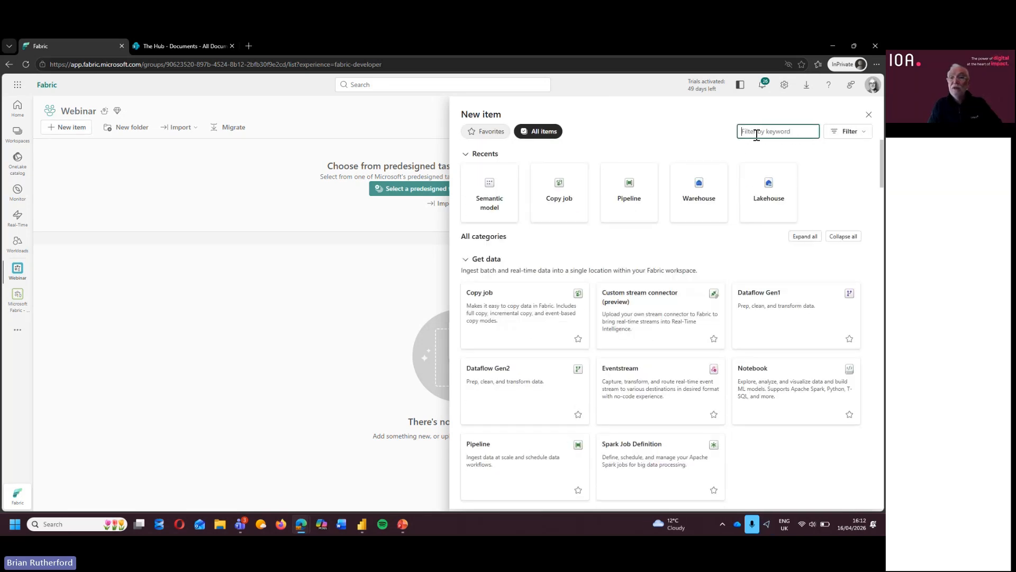
{"action": "type", "text": "lake"}
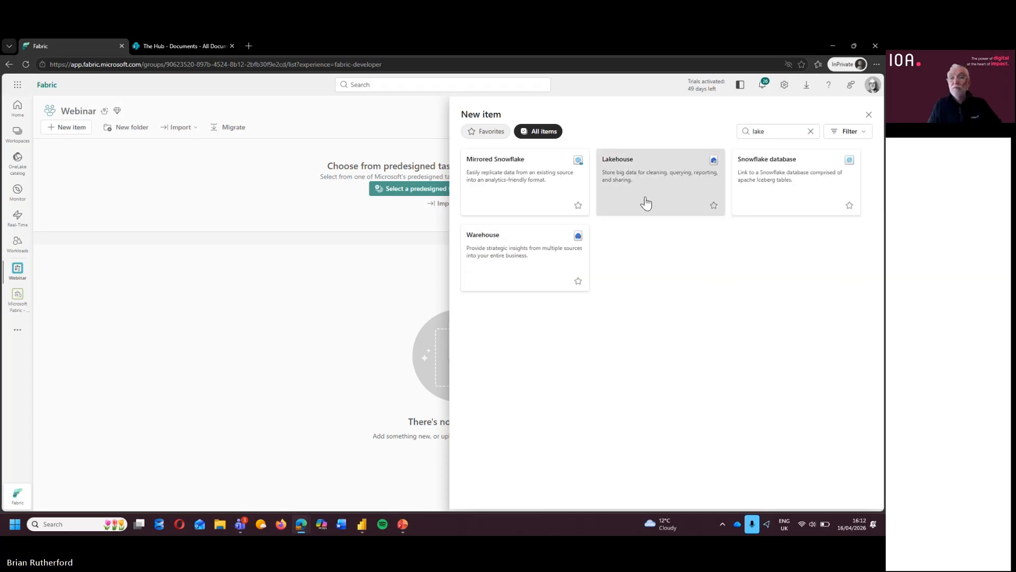
{"action": "left_click", "coordinate": [646, 202]}
{"action": "type", "text": "S"}
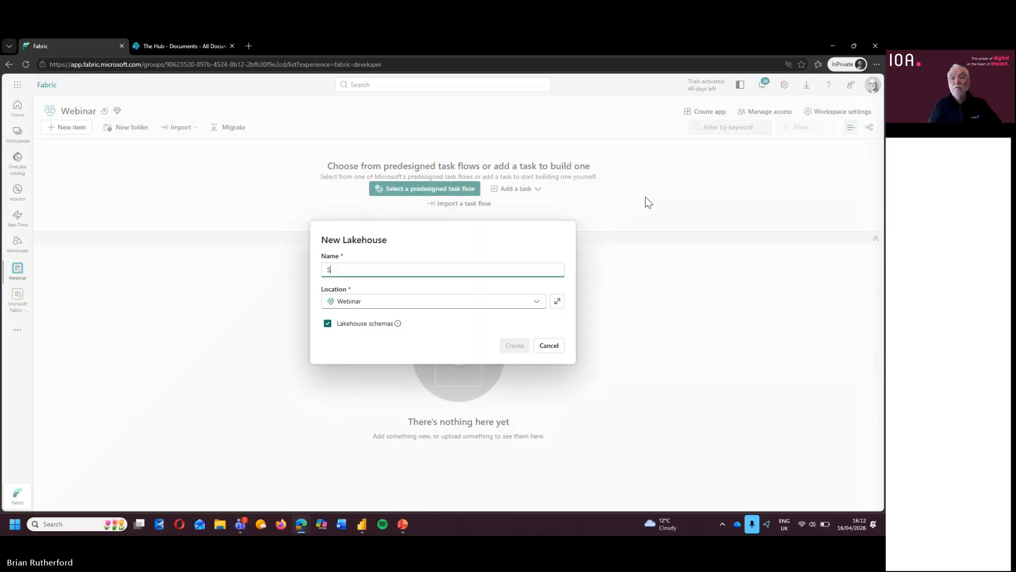
{"action": "type", "text": "ales_la"}
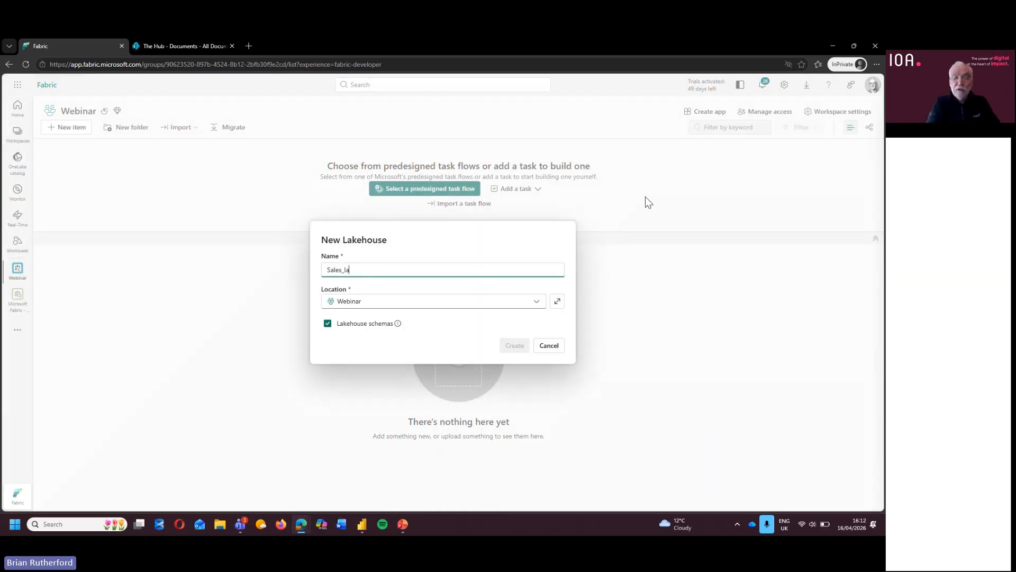
{"action": "type", "text": "kehouse"}
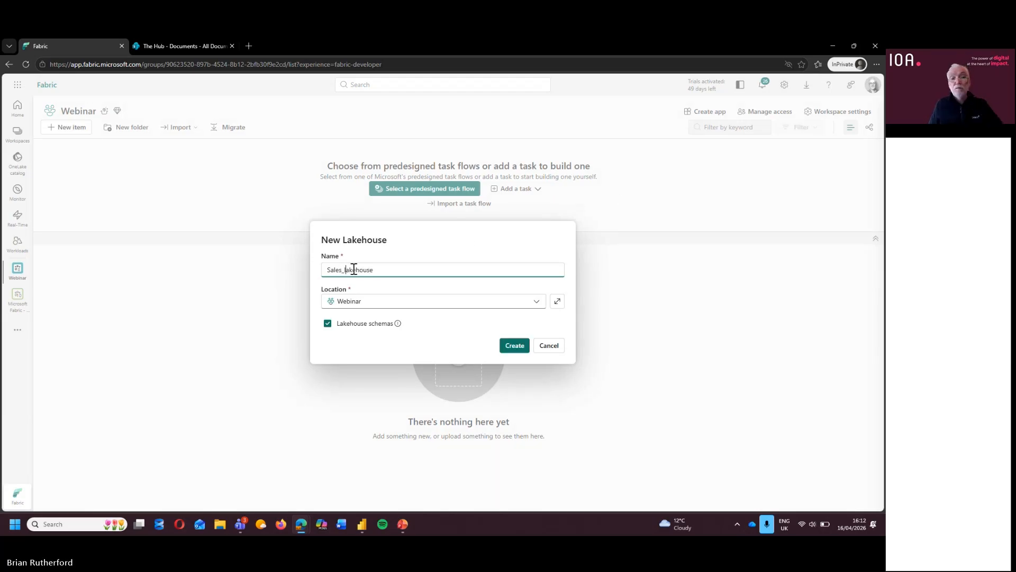
{"action": "key", "text": "BackSpace"}
{"action": "type", "text": "L"}
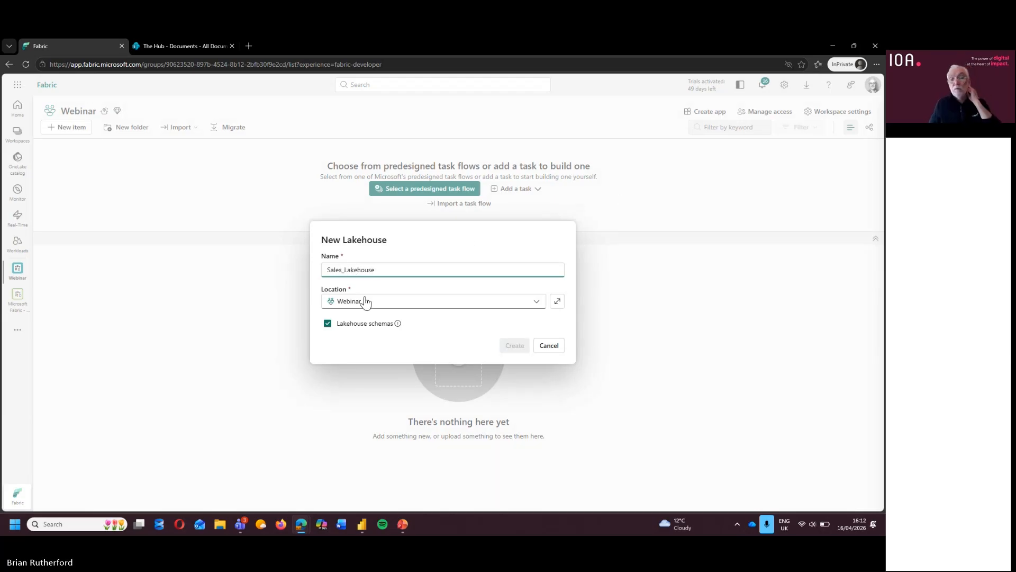
{"action": "left_click", "coordinate": [512, 351]}
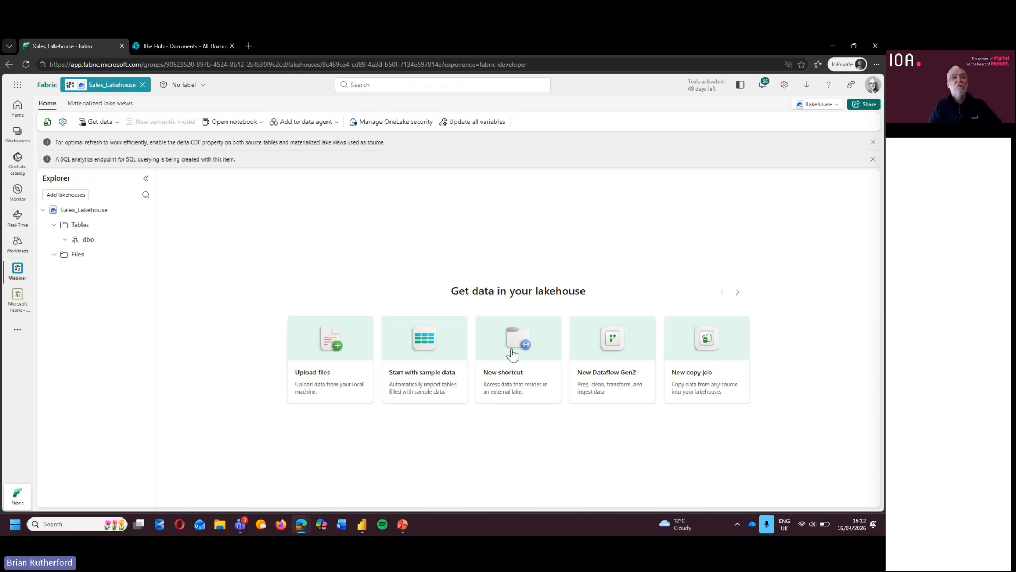
Step: Return to the Webinar workspace's item list and create a warehouse named Sales_Warehouse
{"action": "left_click", "coordinate": [178, 91]}
{"action": "left_click", "coordinate": [172, 153]}
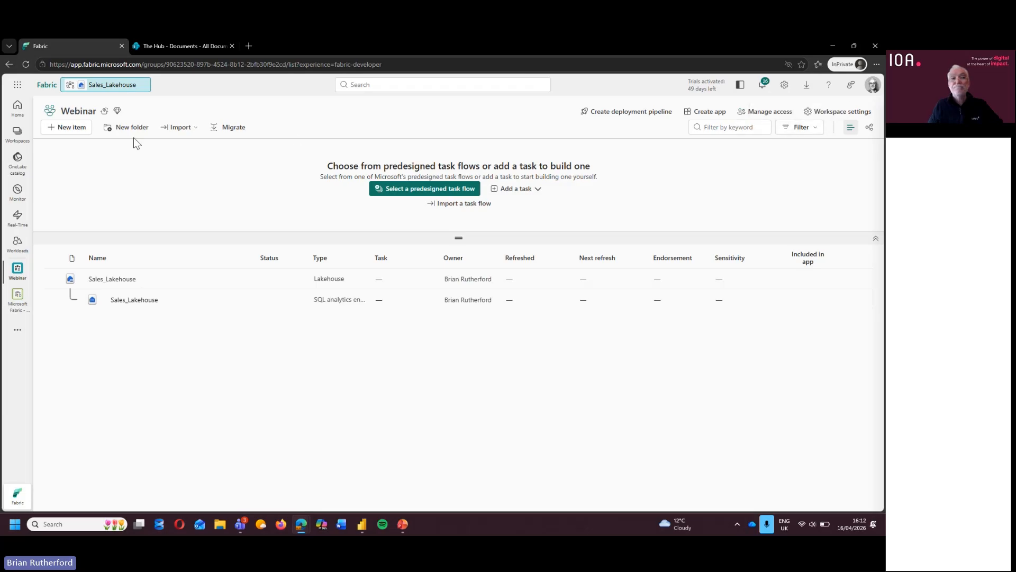
{"action": "left_click", "coordinate": [72, 130]}
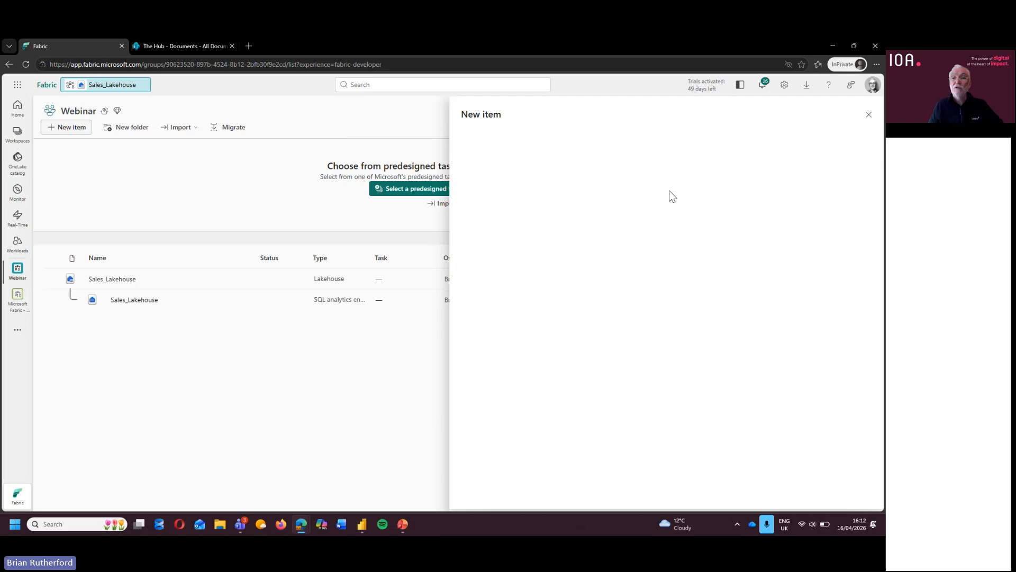
{"action": "left_click", "coordinate": [763, 132]}
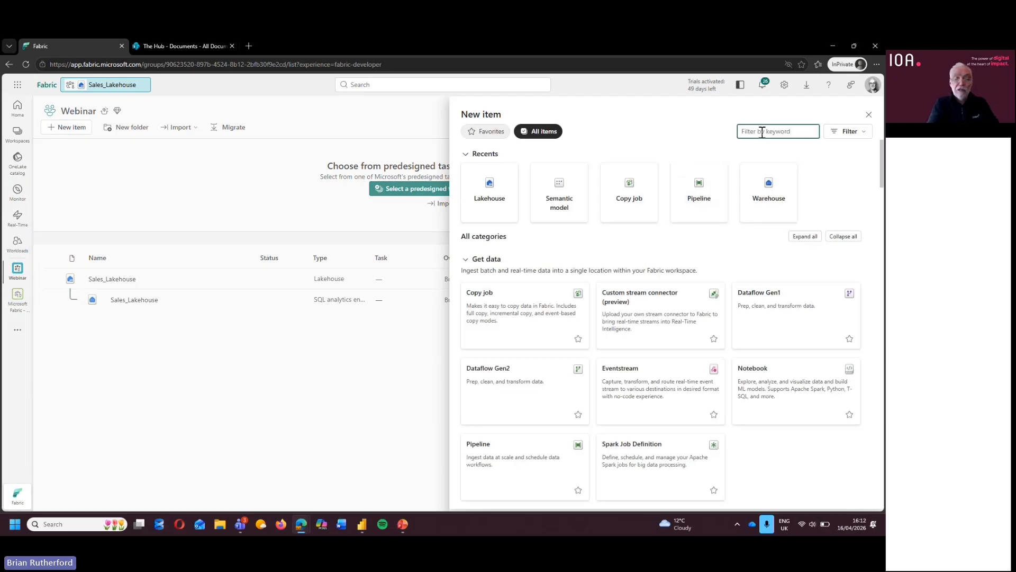
{"action": "type", "text": "Warehouse"}
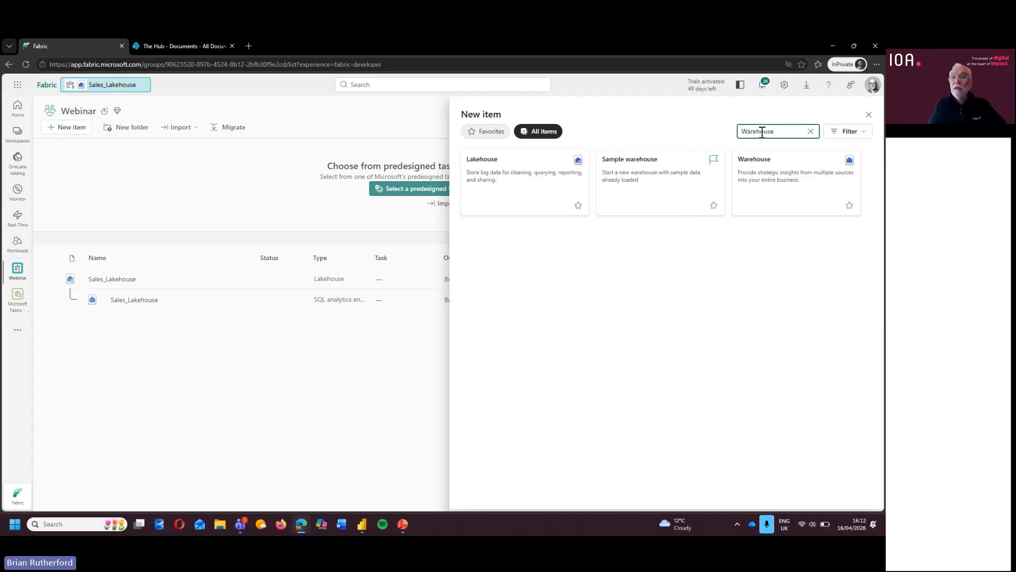
{"action": "left_click", "coordinate": [762, 184]}
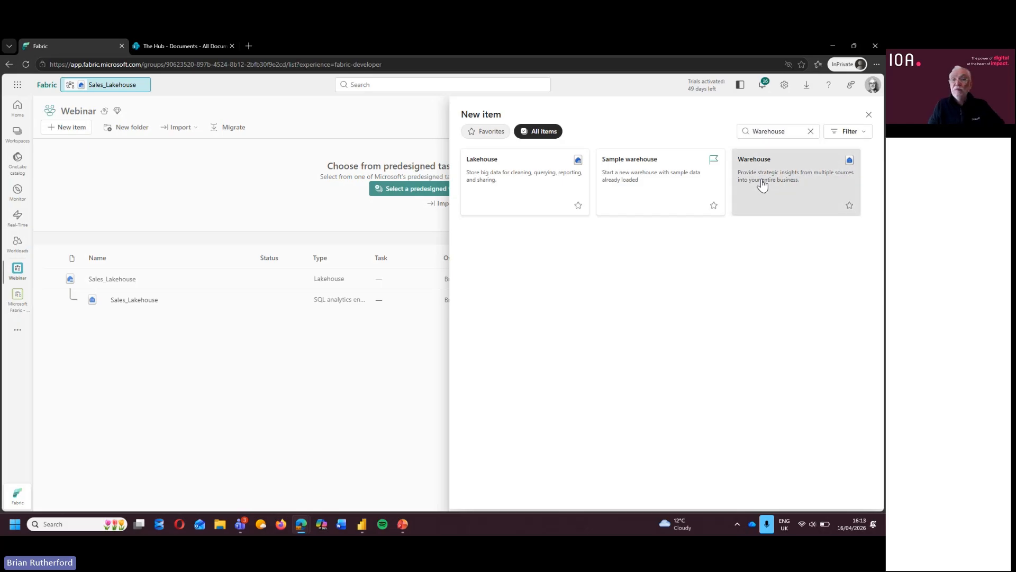
{"action": "type", "text": "S"}
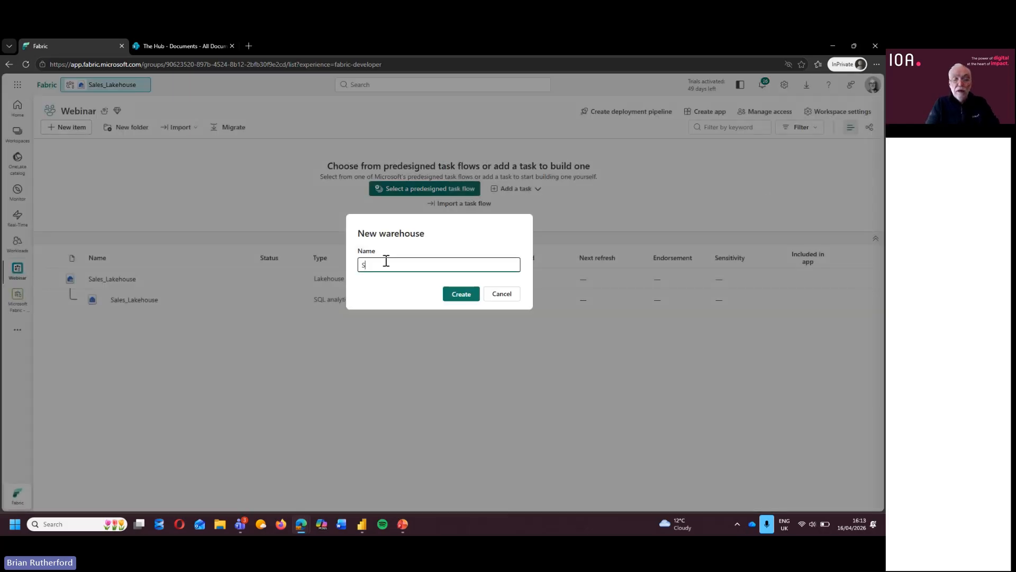
{"action": "type", "text": "ales_Wareho"}
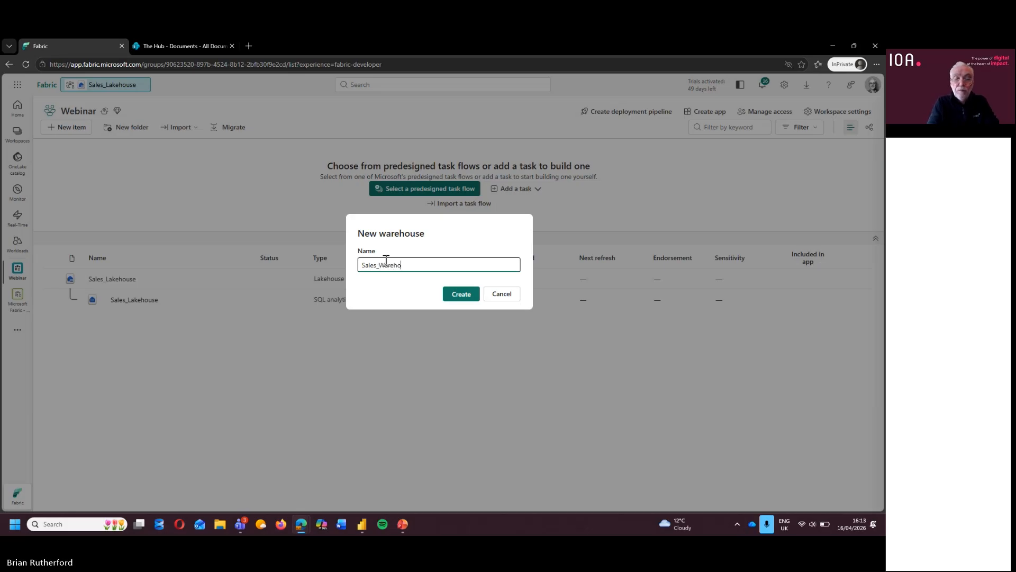
{"action": "type", "text": "use"}
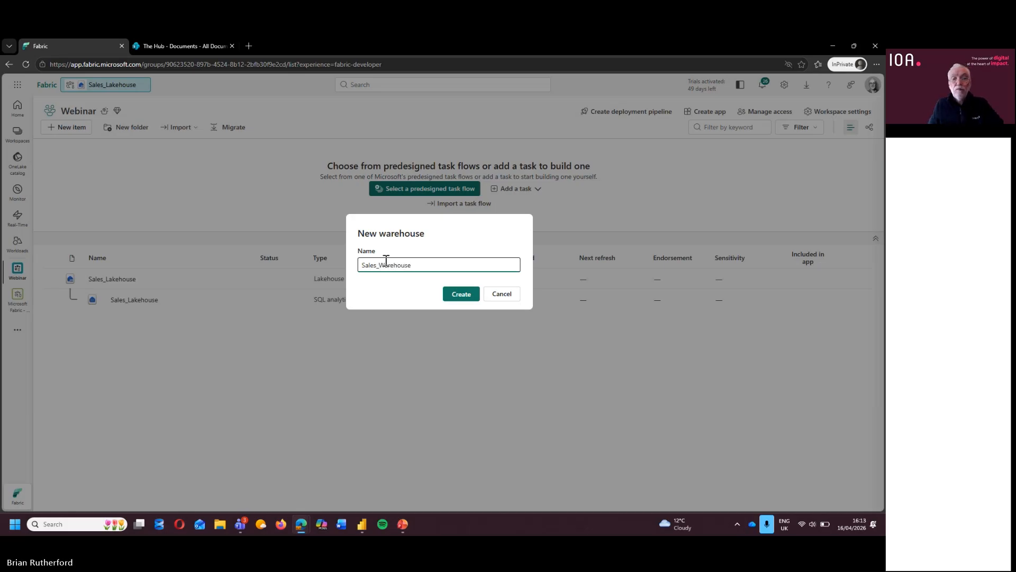
{"action": "left_click", "coordinate": [461, 295]}
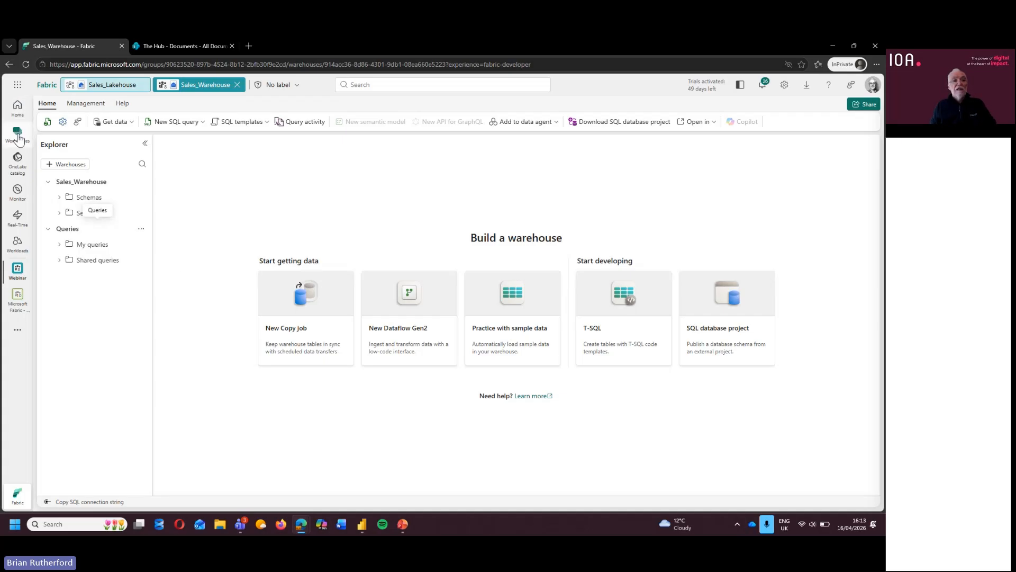
Step: Browse the OneLake catalog's data items for the Learning and Development and Webinar workspaces, then view the monitored activities
{"action": "left_click", "coordinate": [18, 164]}
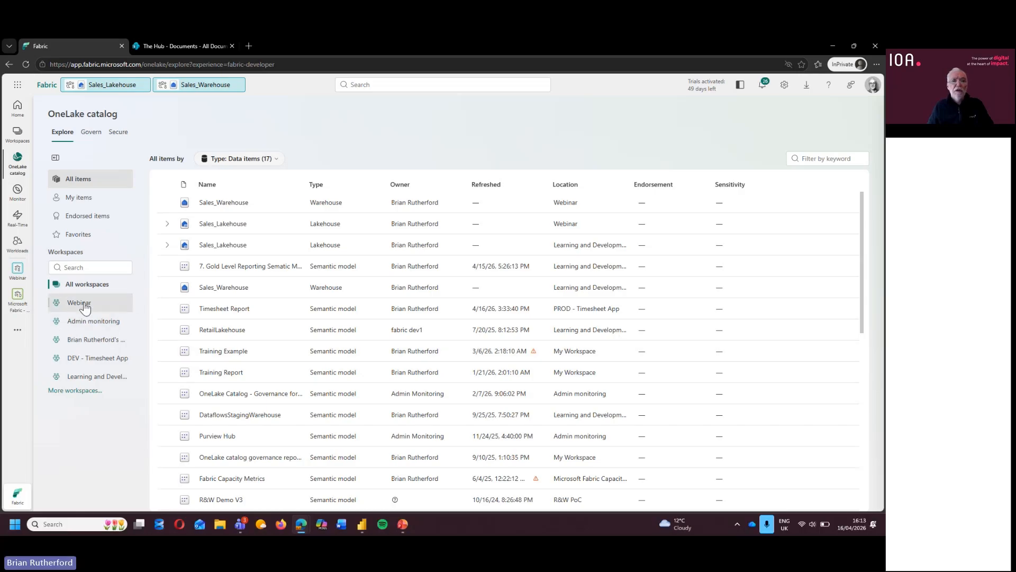
{"action": "left_click", "coordinate": [90, 379]}
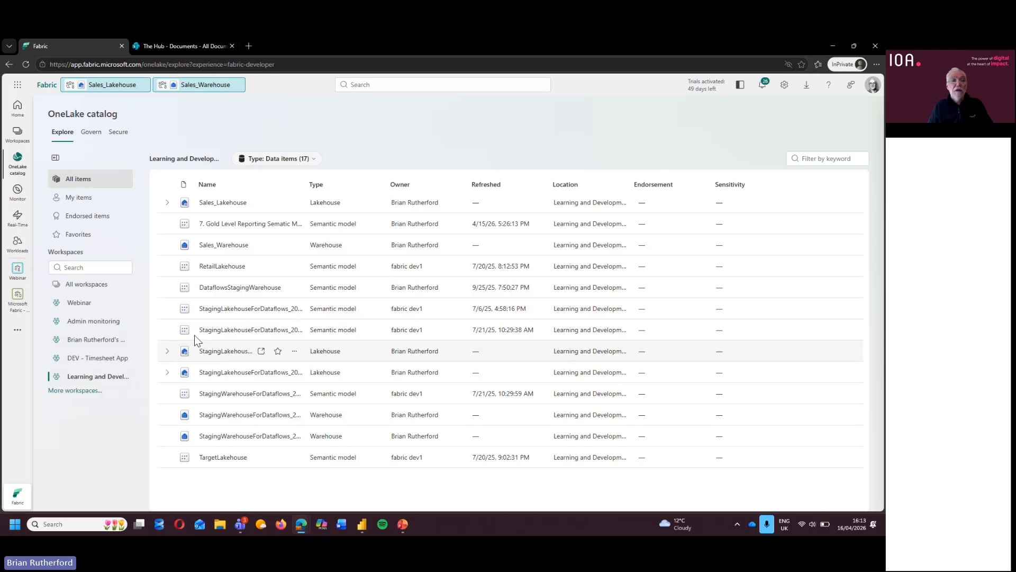
{"action": "left_click", "coordinate": [75, 303]}
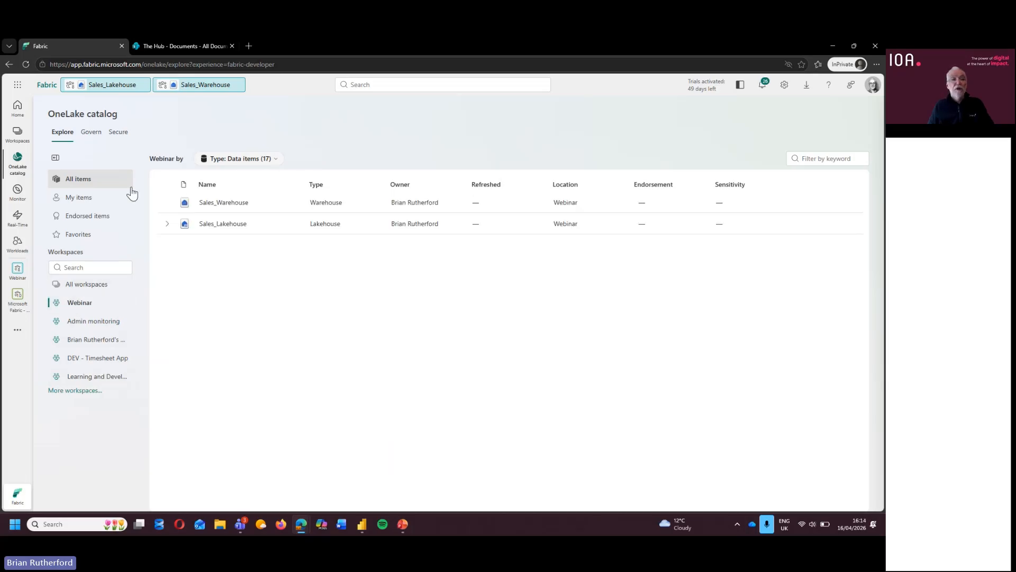
{"action": "left_click", "coordinate": [18, 198]}
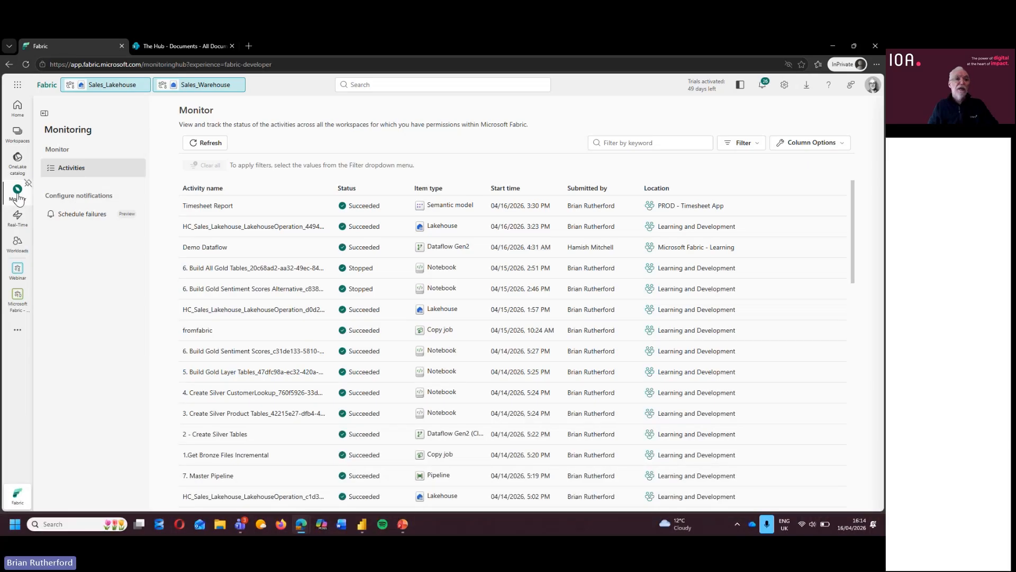
Step: Go back to Sales_Lakehouse, show its Files folder and review the available ways of getting data into it
{"action": "left_click", "coordinate": [17, 272]}
{"action": "left_click", "coordinate": [102, 88]}
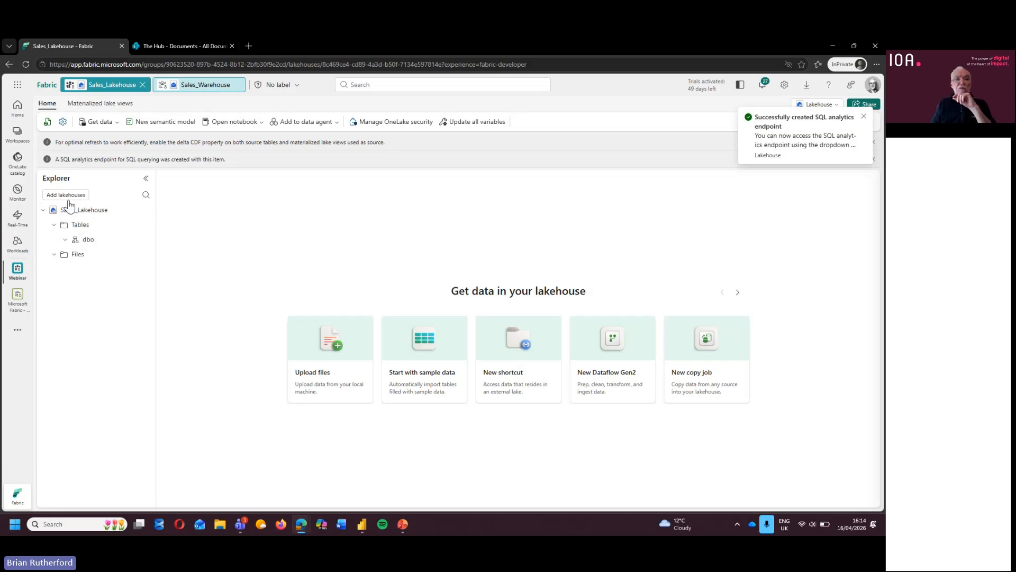
{"action": "left_click", "coordinate": [78, 256]}
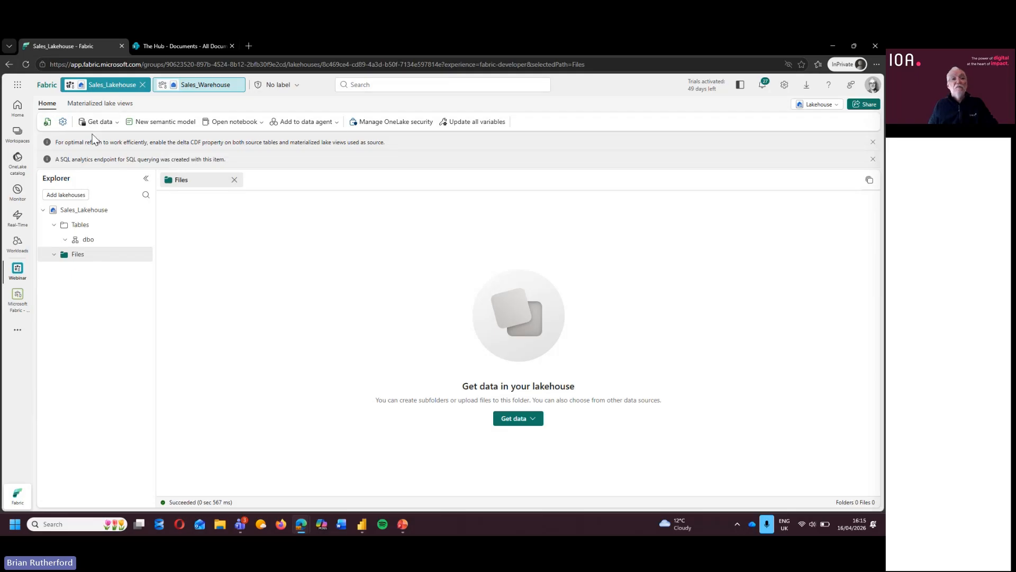
{"action": "left_click", "coordinate": [103, 122]}
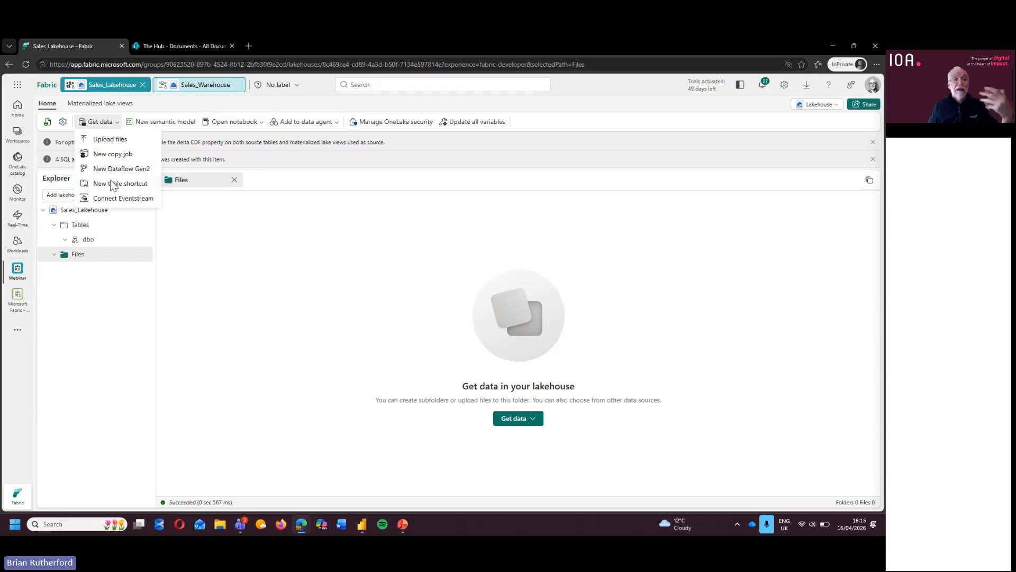
{"action": "left_click", "coordinate": [231, 229]}
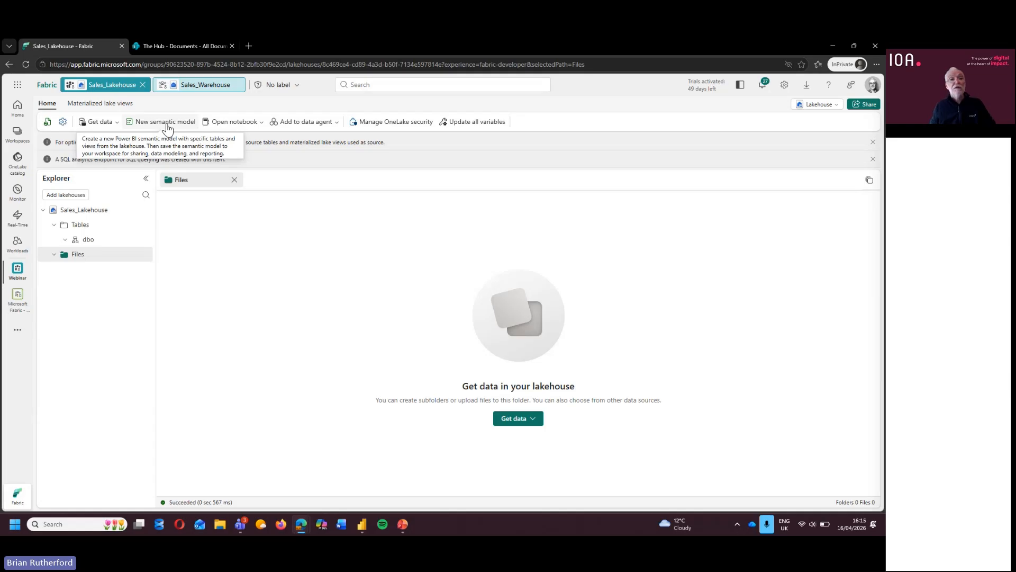
Step: Switch to Sales_Warehouse, expand its schemas and review the available data ingestion options
{"action": "left_click", "coordinate": [199, 86]}
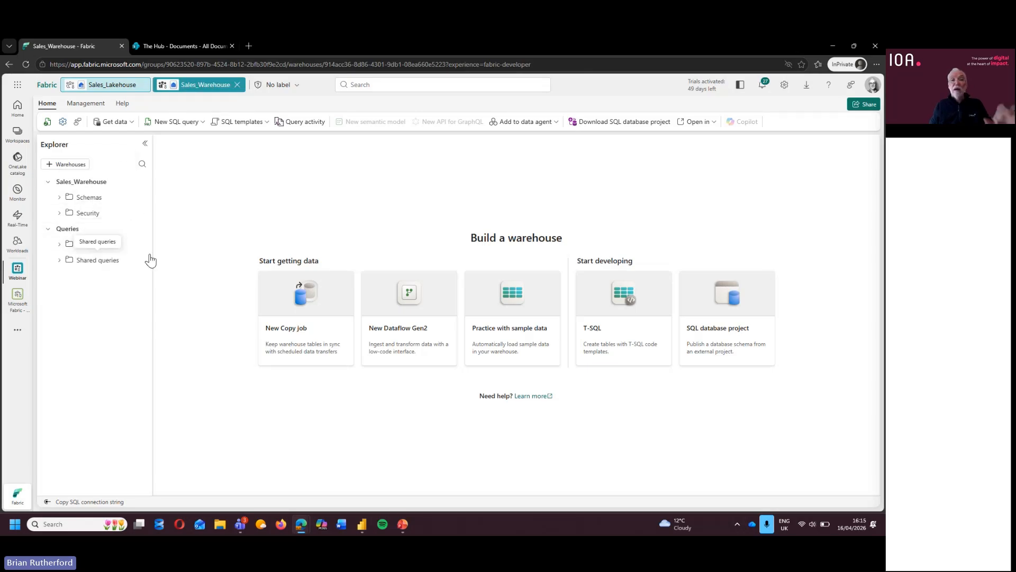
{"action": "left_click", "coordinate": [59, 199]}
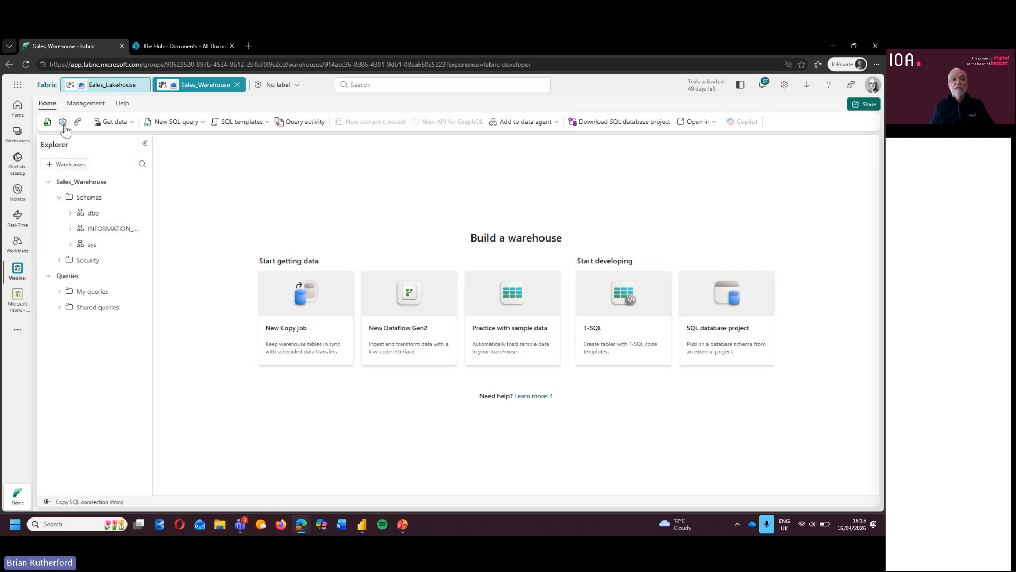
{"action": "left_click", "coordinate": [105, 122]}
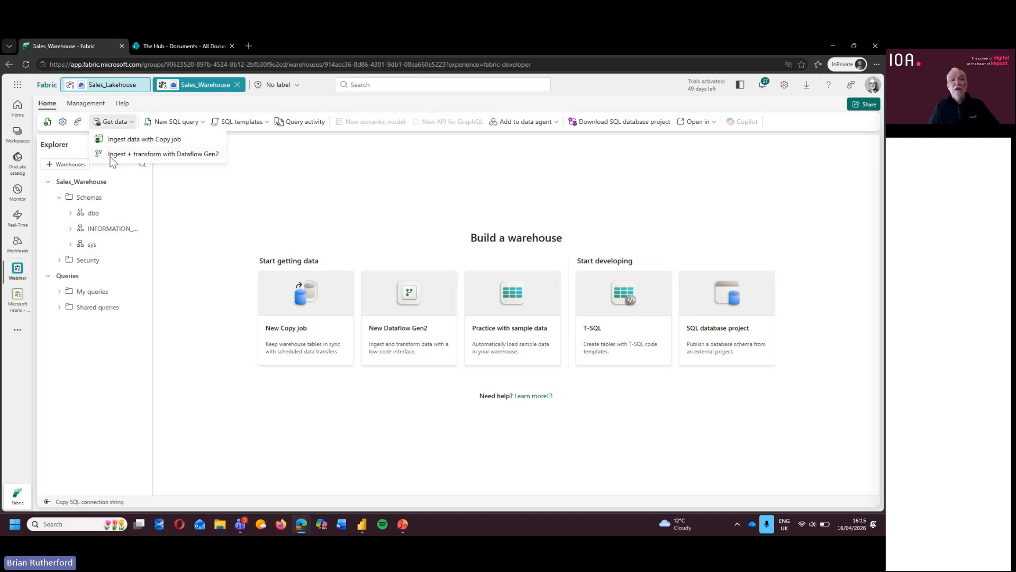
{"action": "left_click", "coordinate": [318, 228]}
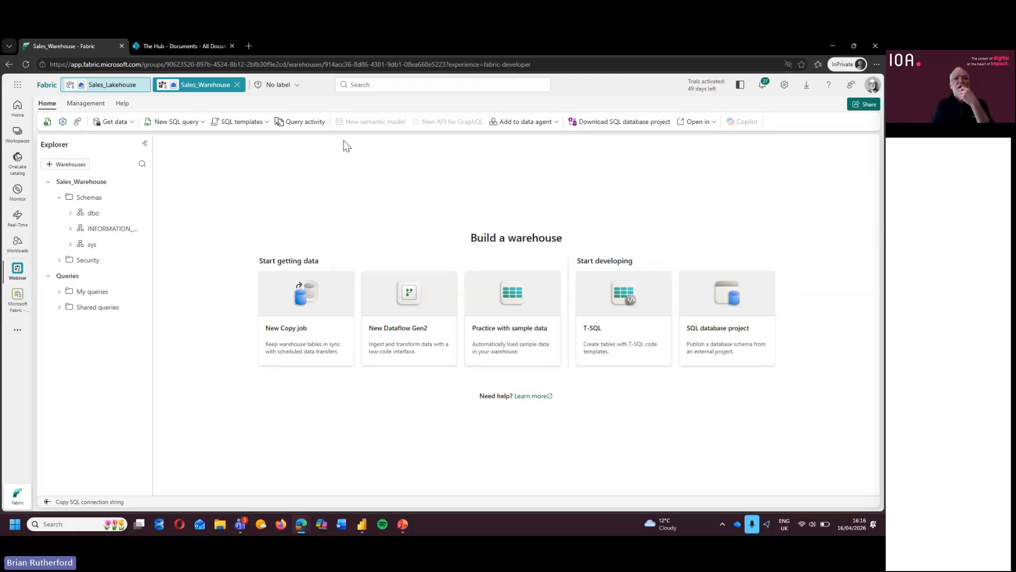
Step: Create a subfolder named Bronze_Layer under Files in Sales_Lakehouse
{"action": "left_click", "coordinate": [276, 91]}
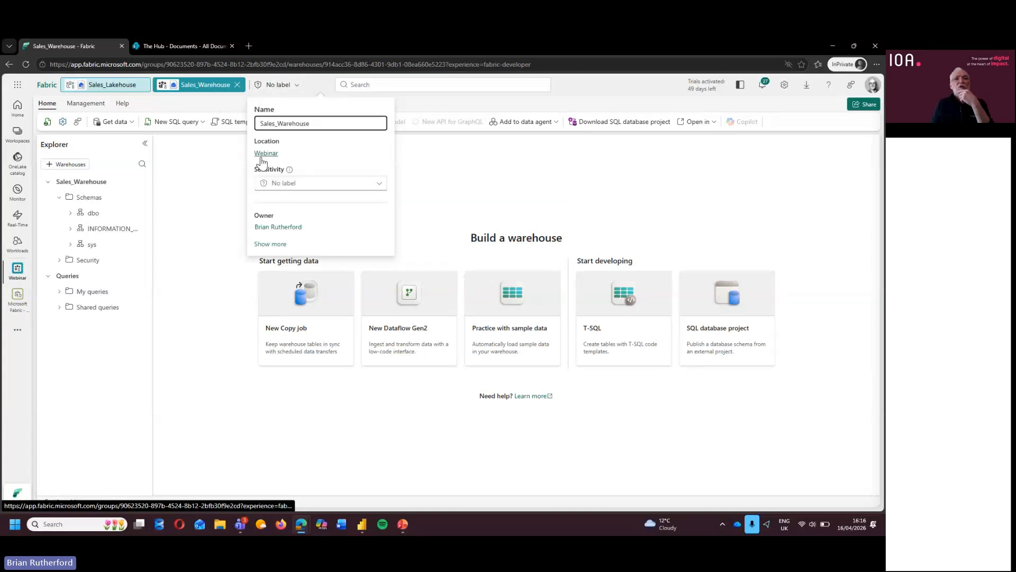
{"action": "left_click", "coordinate": [106, 85]}
{"action": "left_click", "coordinate": [144, 256]}
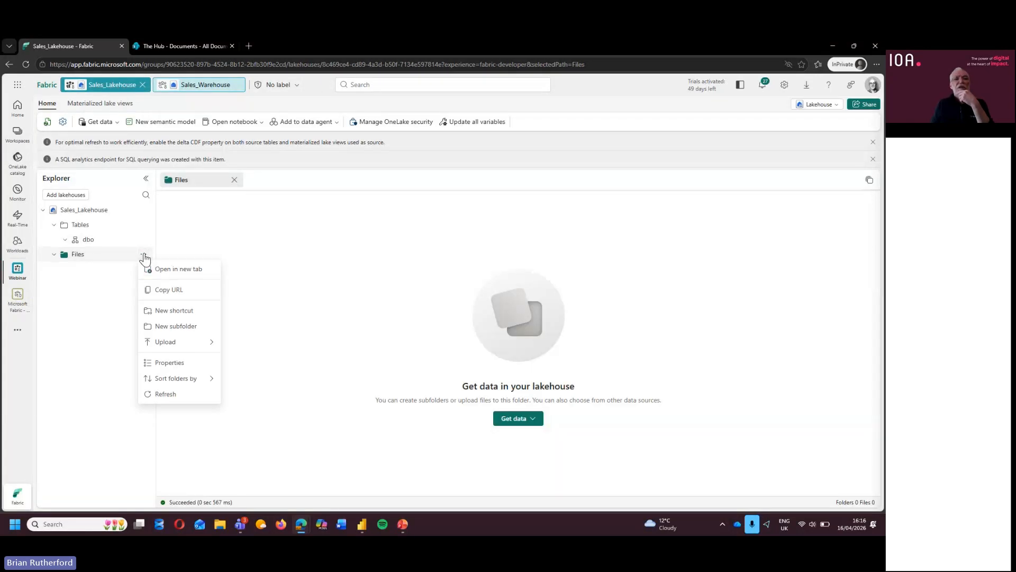
{"action": "left_click", "coordinate": [180, 326]}
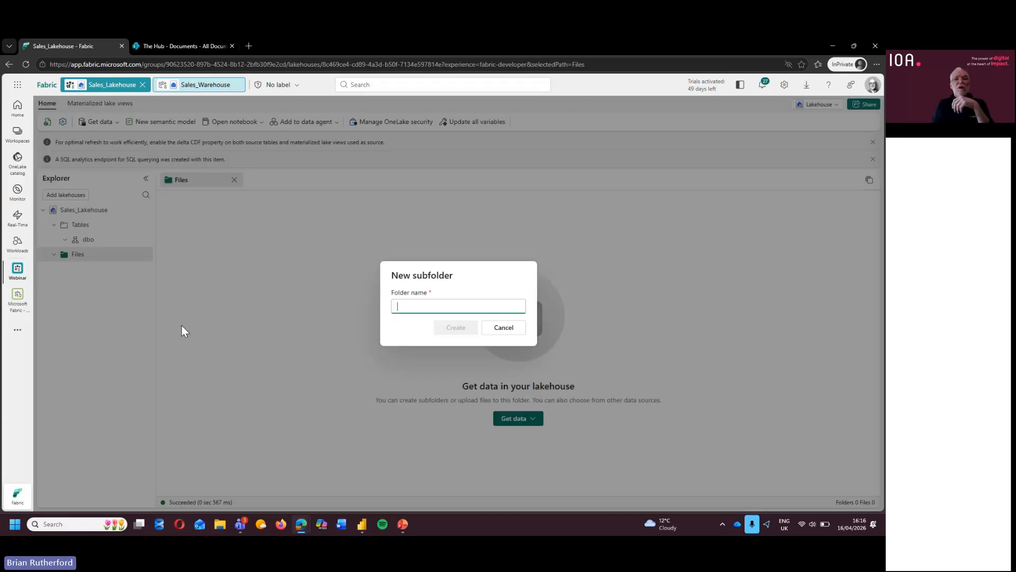
{"action": "type", "text": "Bro"}
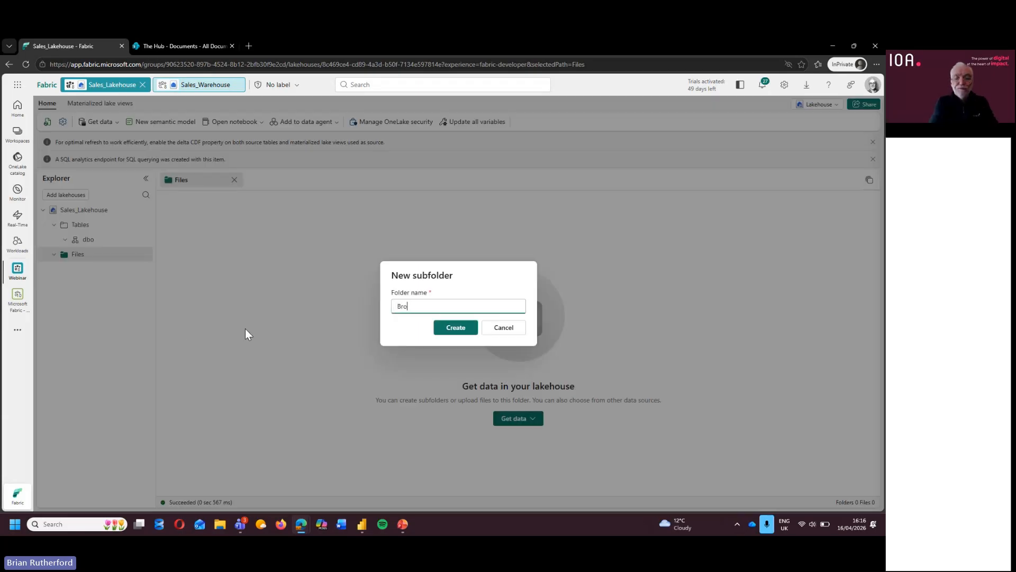
{"action": "type", "text": "nze_"}
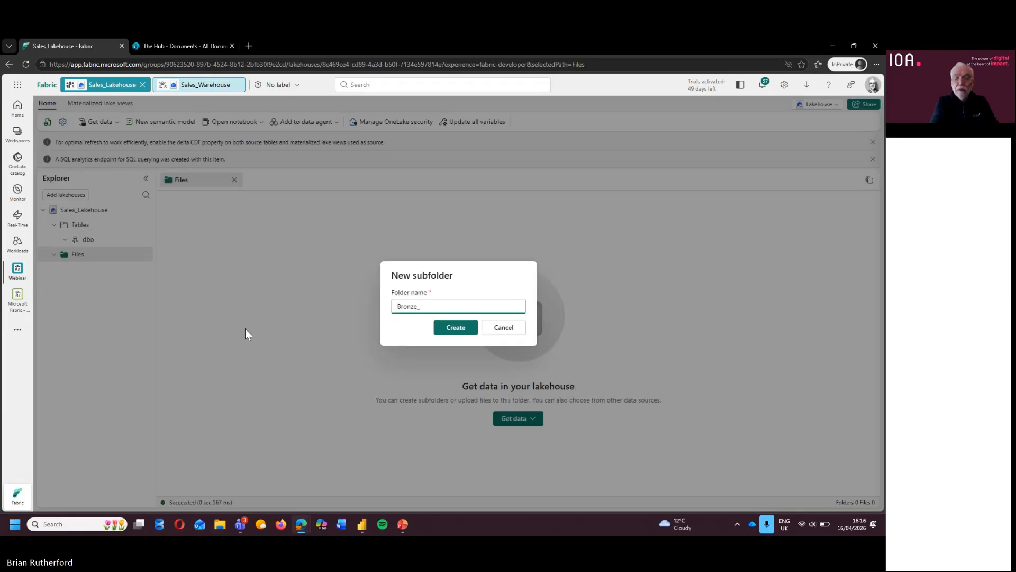
{"action": "type", "text": "Layer"}
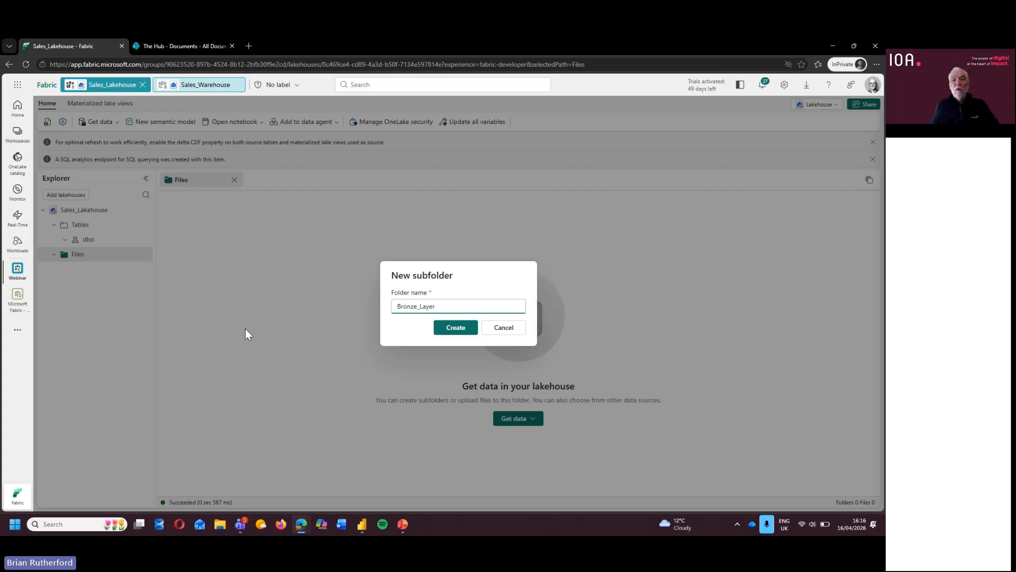
{"action": "left_click", "coordinate": [448, 328]}
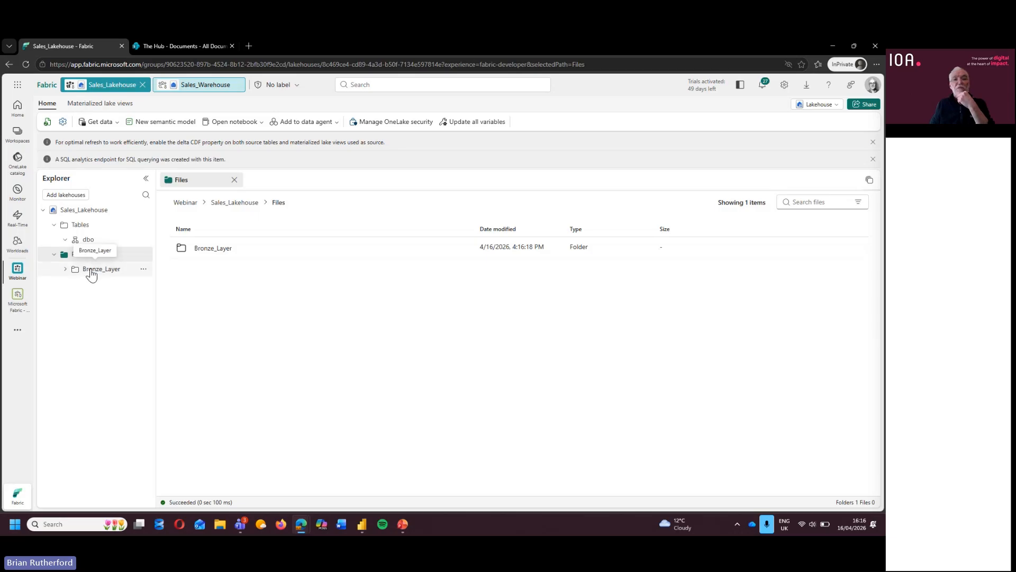
Step: Return to the Webinar workspace and create a pipeline there named 1.GetBronzeFiles
{"action": "left_click", "coordinate": [296, 85]}
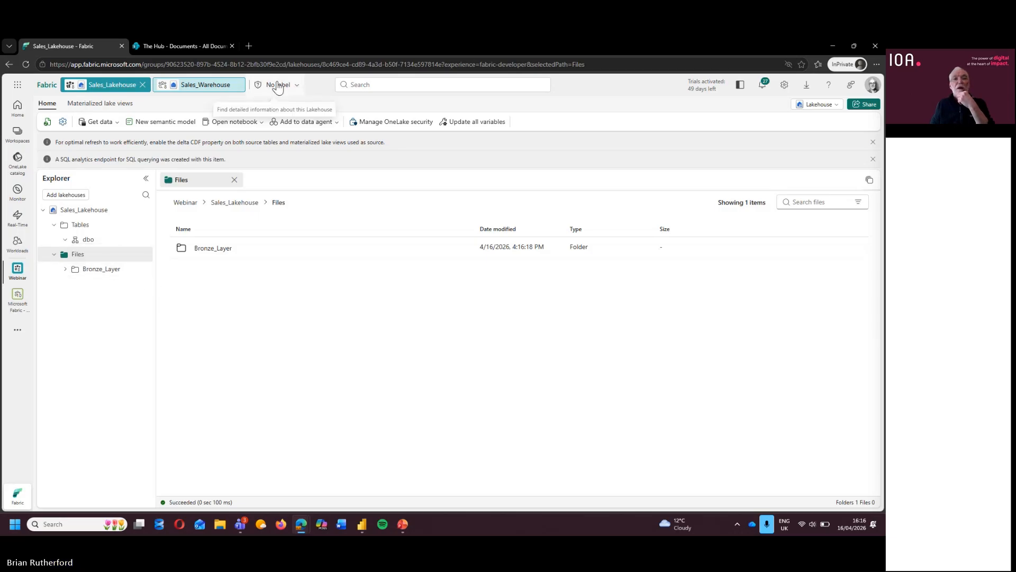
{"action": "left_click", "coordinate": [256, 153]}
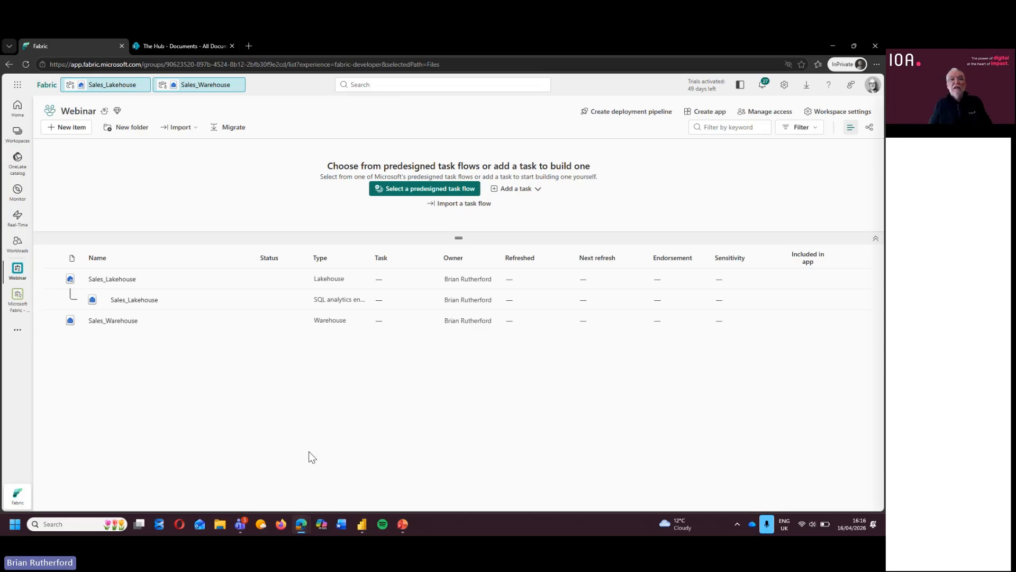
{"action": "left_click", "coordinate": [77, 132]}
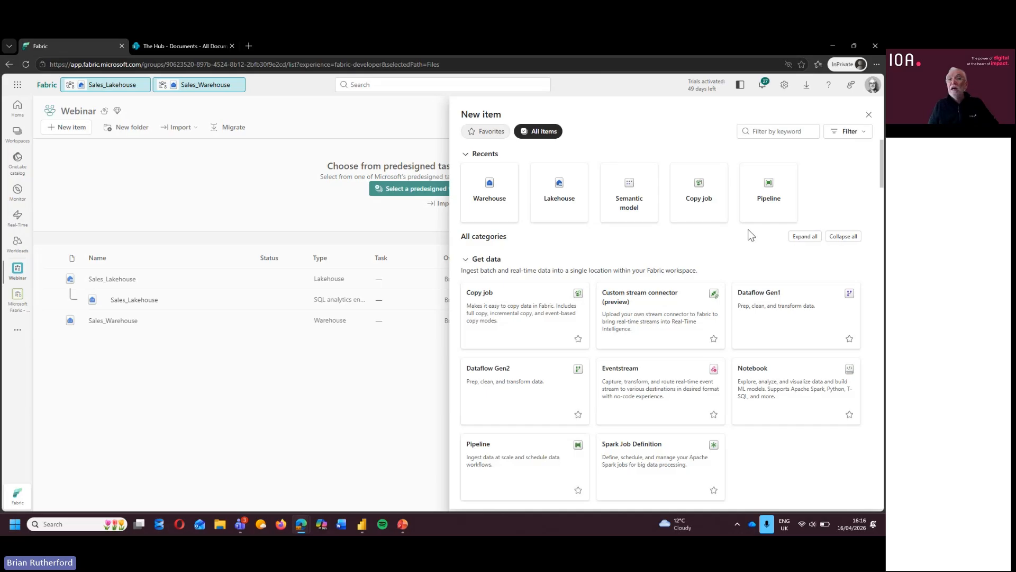
{"action": "left_click", "coordinate": [786, 132]}
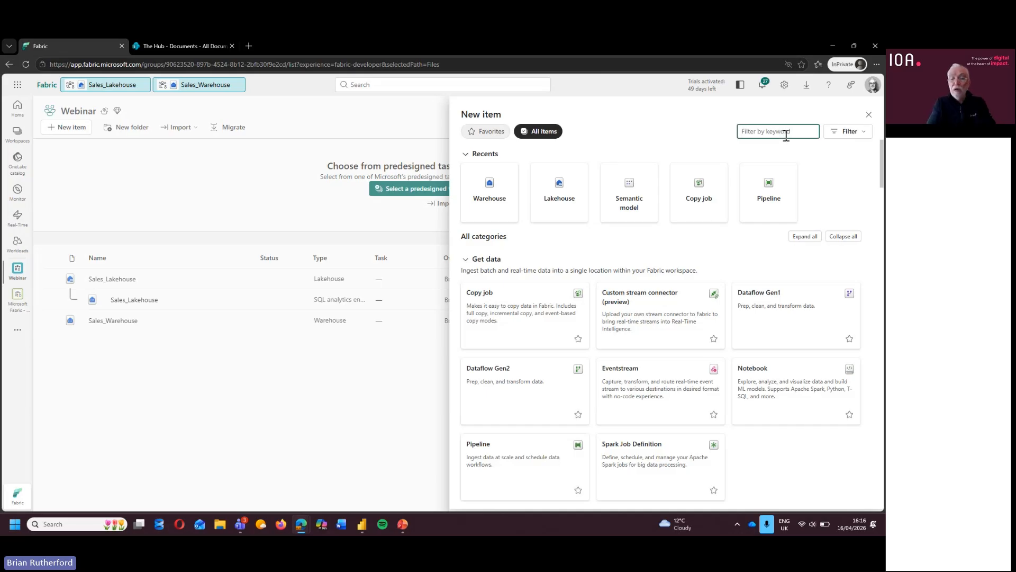
{"action": "type", "text": "pipe"}
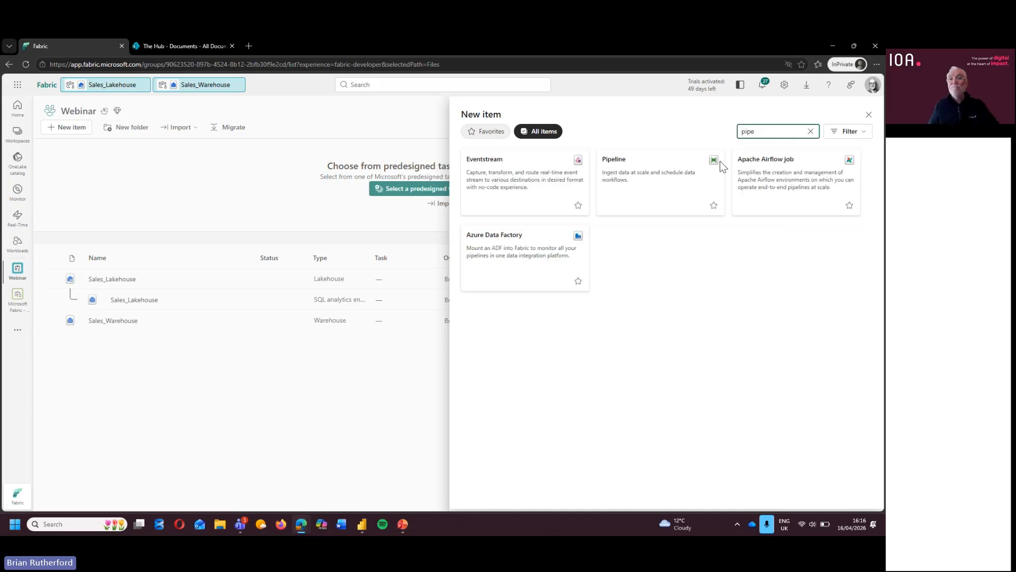
{"action": "left_click", "coordinate": [663, 182]}
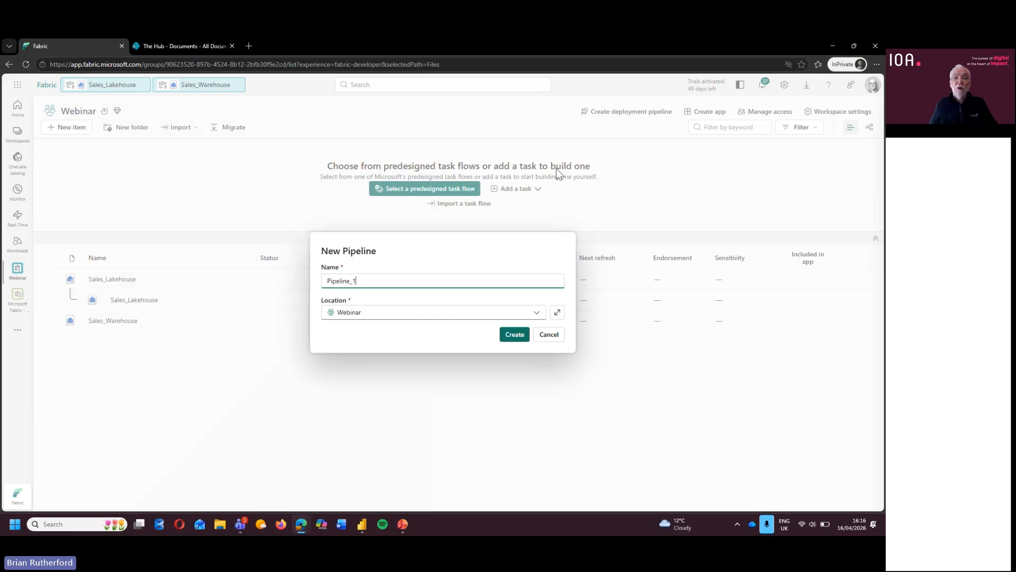
{"action": "left_click_drag", "start_coordinate": [359, 280], "coordinate": [198, 249]}
{"action": "type", "text": "1"}
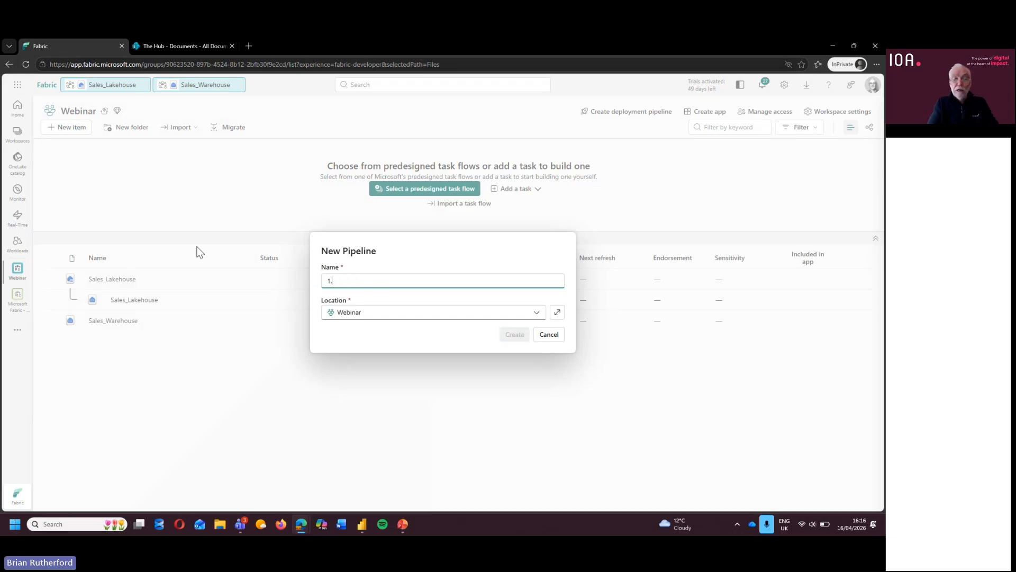
{"action": "type", "text": ".GetBronzeFiles"}
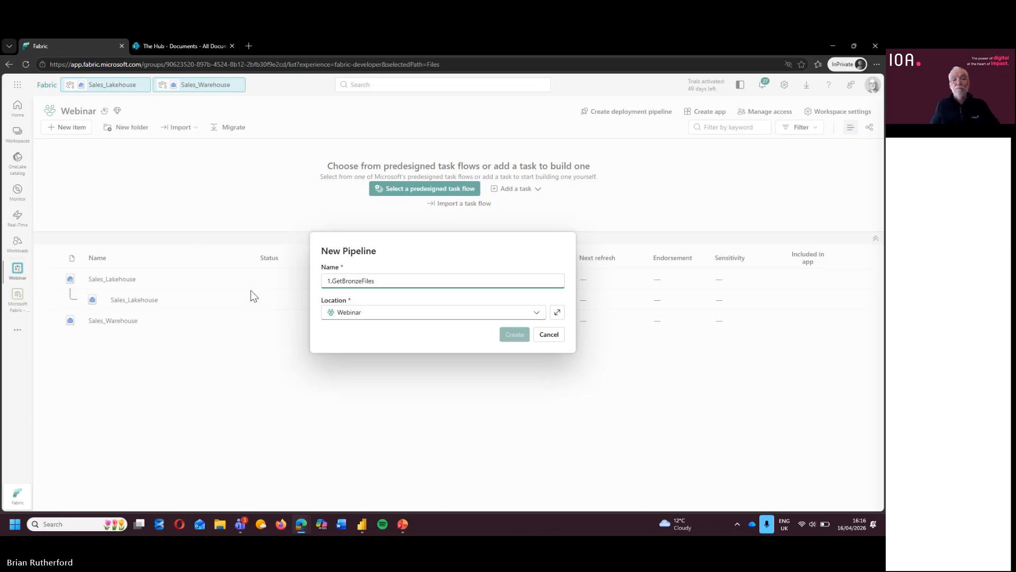
{"action": "left_click", "coordinate": [512, 336]}
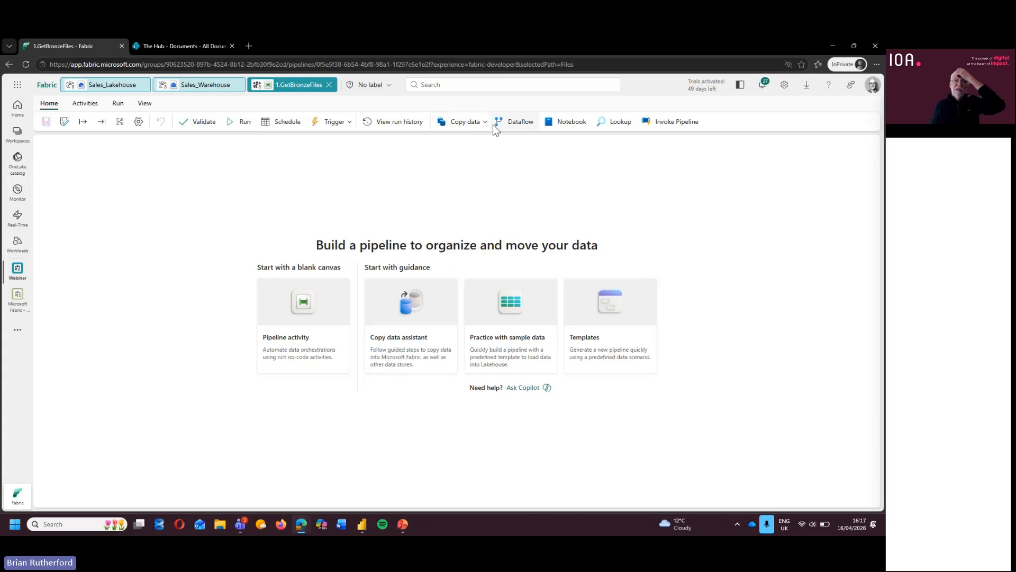
Step: Examine the full list of activities available for the 1.GetBronzeFiles pipeline, from control flow to notifications and transforms
{"action": "left_click", "coordinate": [84, 104]}
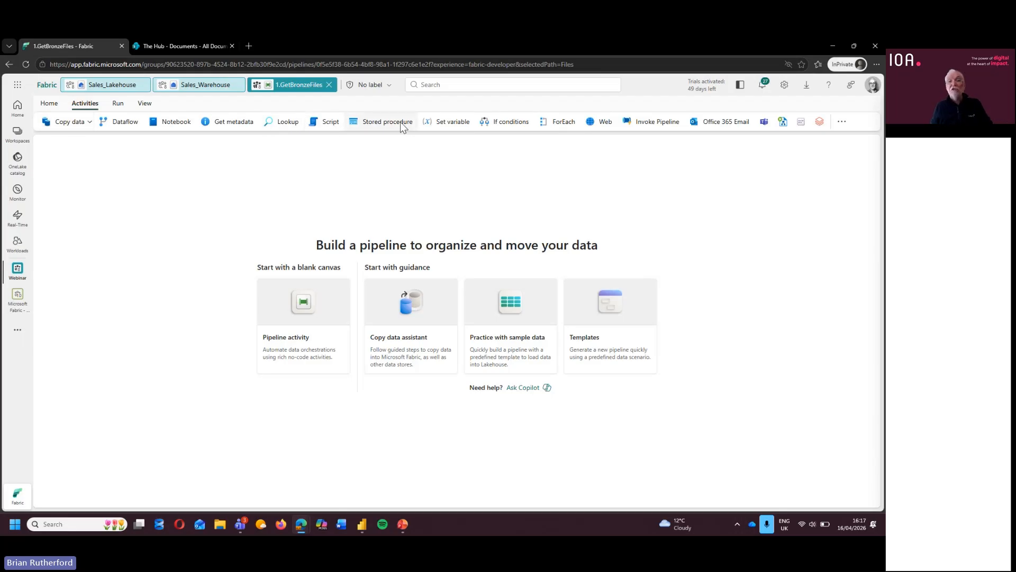
{"action": "left_click", "coordinate": [843, 123]}
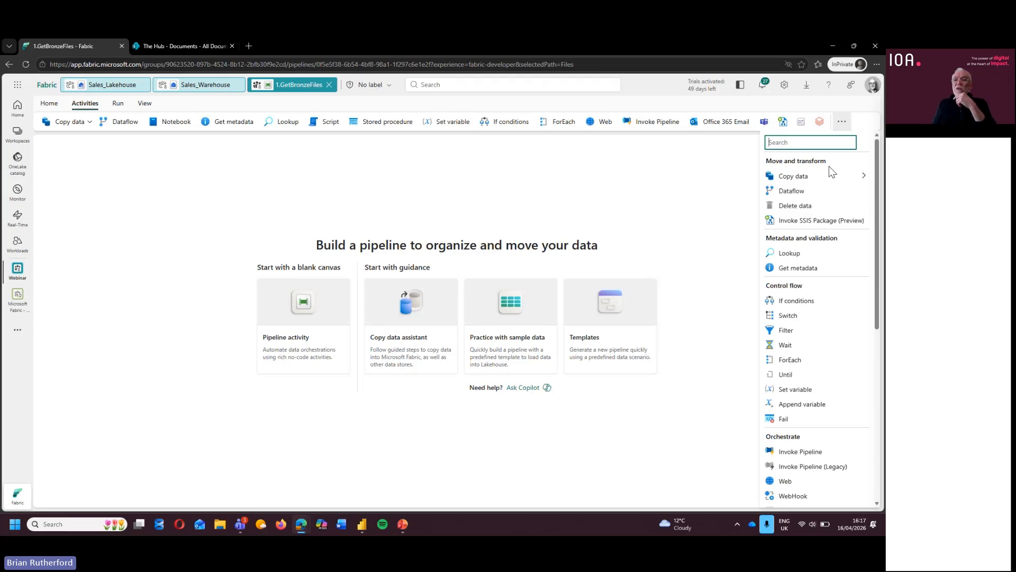
{"action": "scroll", "coordinate": [821, 208], "scroll_direction": "down", "scroll_amount": 2}
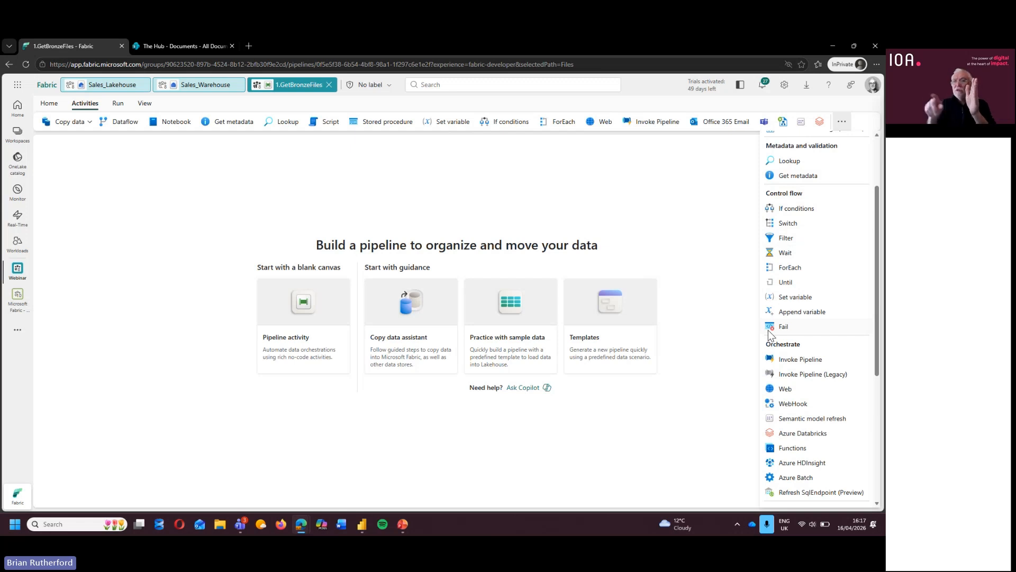
{"action": "scroll", "coordinate": [835, 336], "scroll_direction": "down", "scroll_amount": 5}
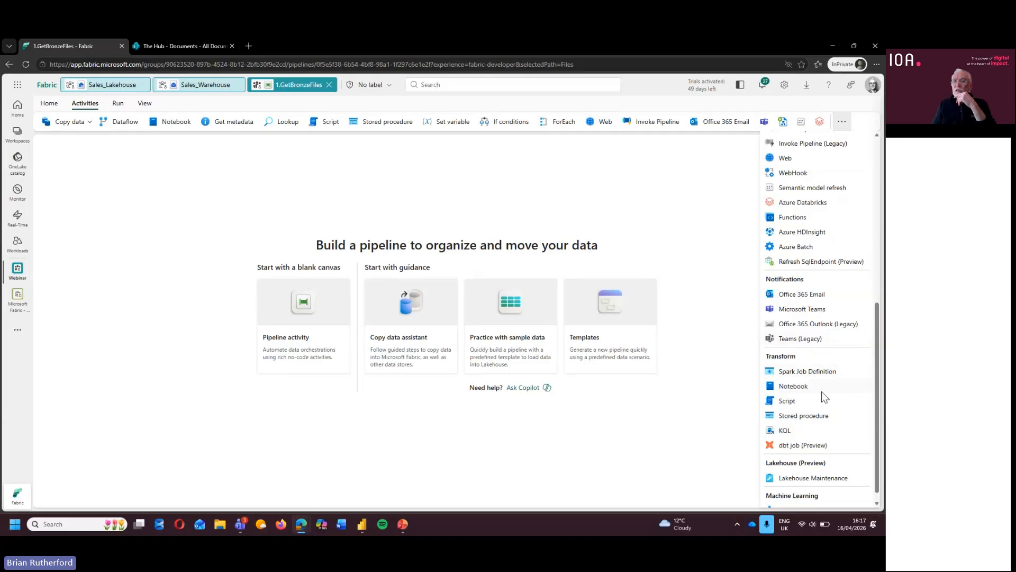
{"action": "scroll", "coordinate": [824, 397], "scroll_direction": "up", "scroll_amount": 2}
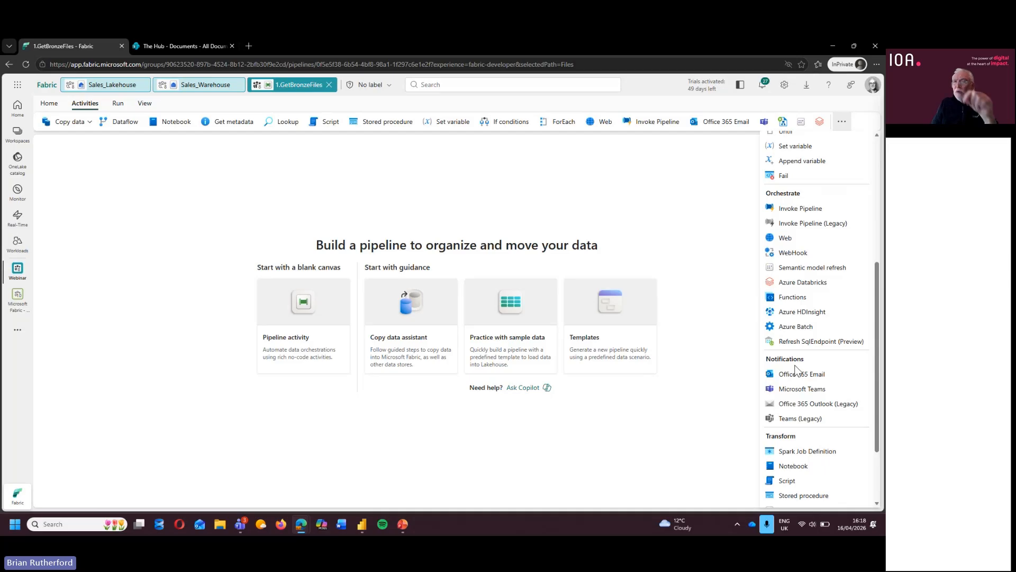
{"action": "left_click", "coordinate": [246, 210]}
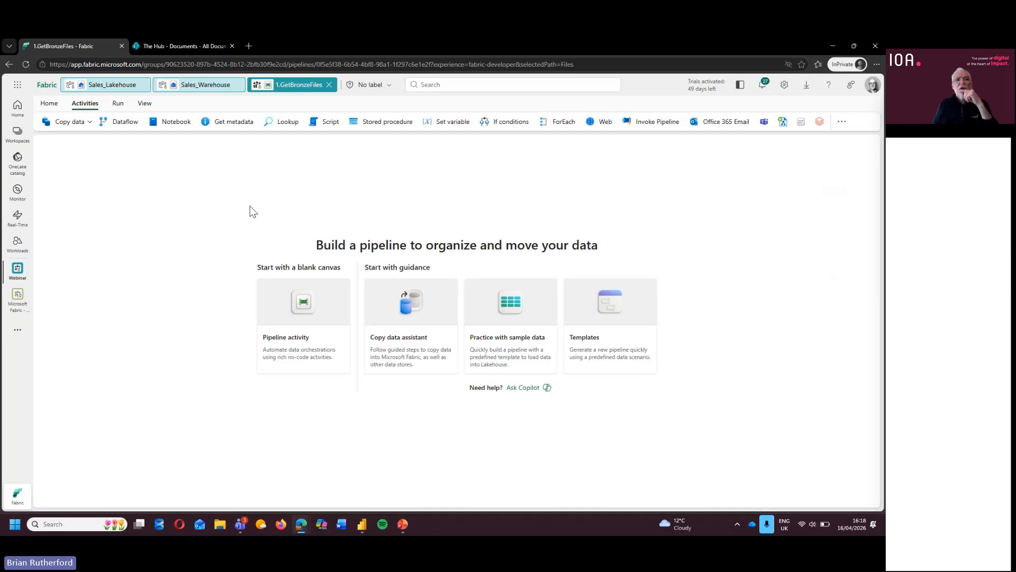
Step: Add a copy data activity to the pipeline and reposition it near the middle of the canvas
{"action": "left_click", "coordinate": [88, 125]}
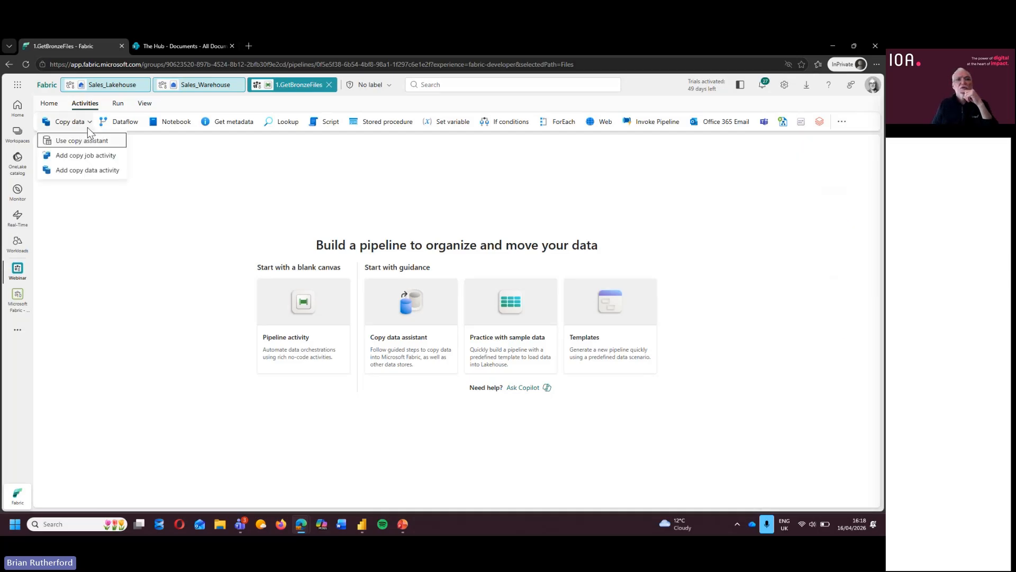
{"action": "left_click", "coordinate": [87, 170]}
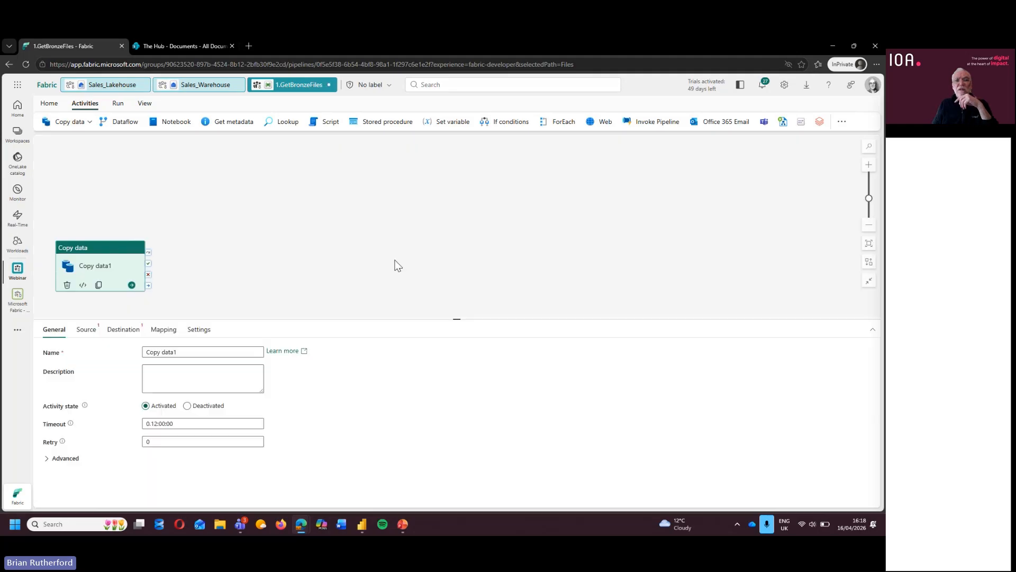
{"action": "left_click_drag", "start_coordinate": [110, 261], "coordinate": [381, 193]}
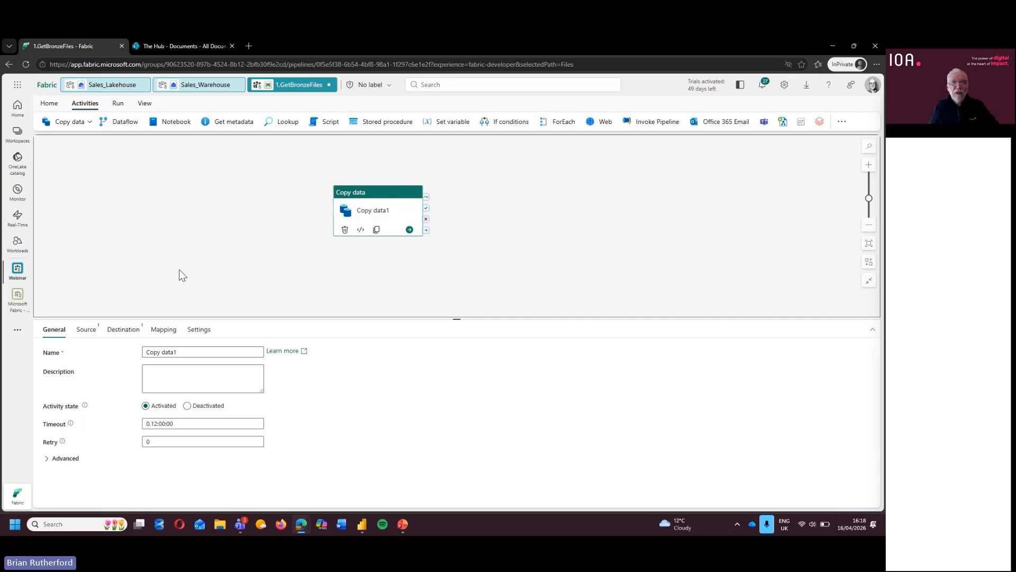
Step: Rename the copy data activity to Get Bronze Files
{"action": "left_click", "coordinate": [179, 286]}
{"action": "left_click", "coordinate": [377, 211]}
{"action": "left_click_drag", "start_coordinate": [192, 352], "coordinate": [124, 355]}
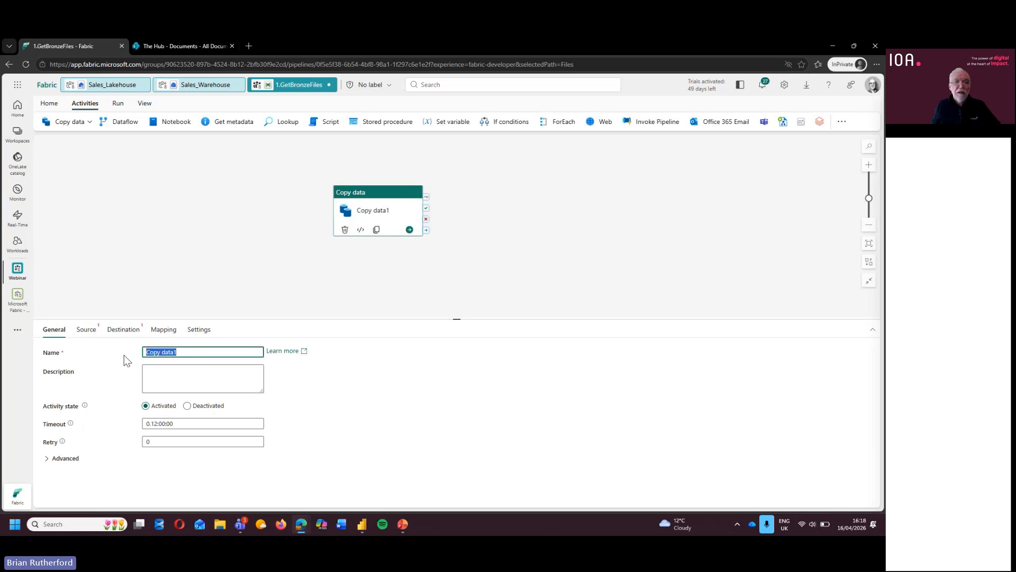
{"action": "type", "text": "Get B"}
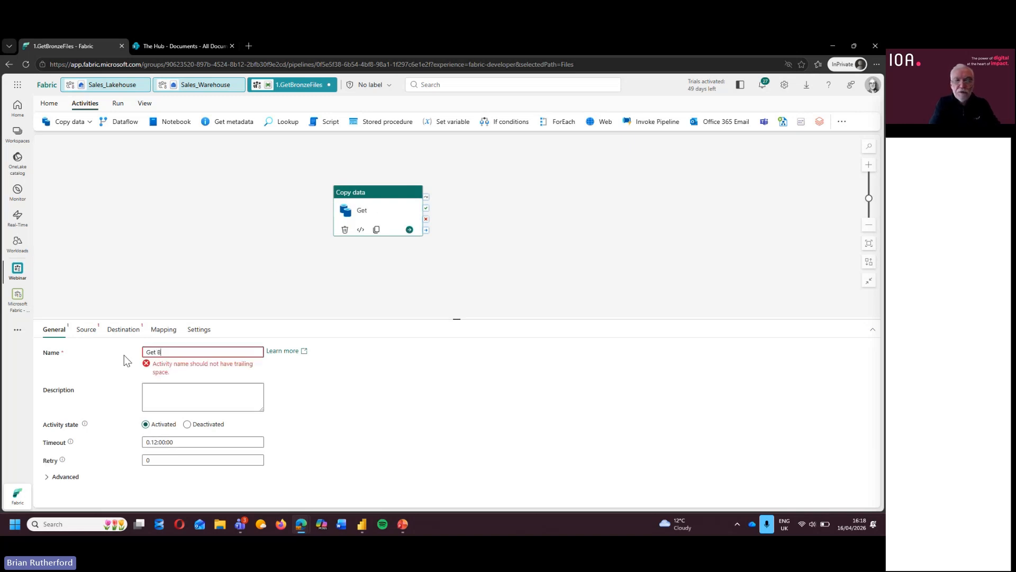
{"action": "type", "text": "ronze"}
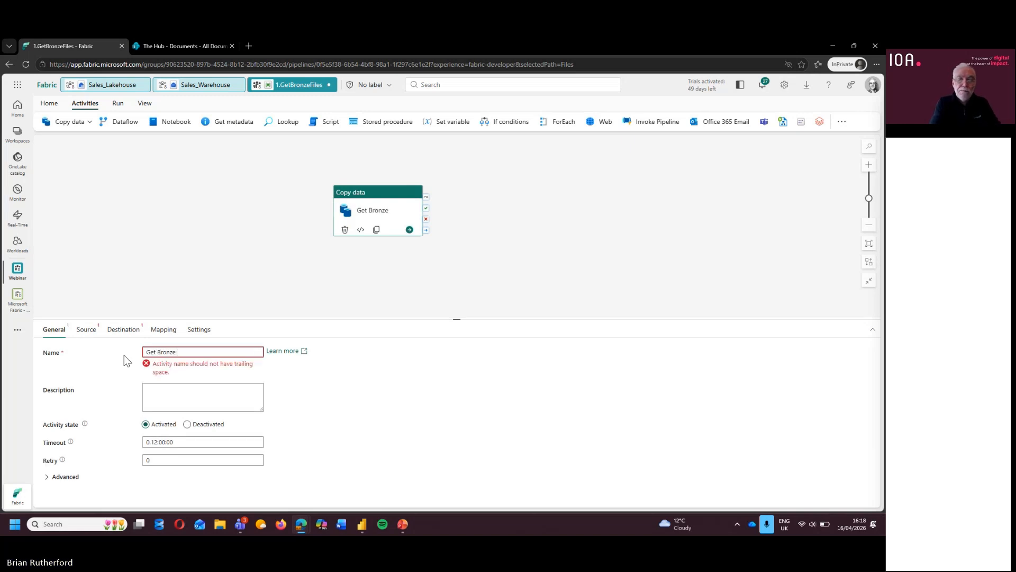
{"action": "type", "text": " Files"}
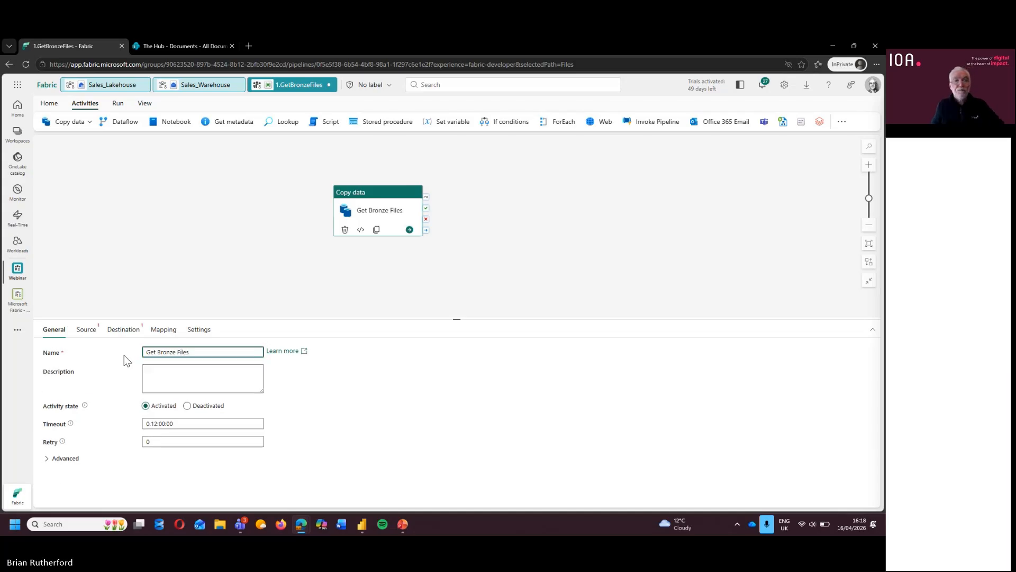
Step: Set the activity's source to the webinarfiles connection with DelimitedText as the file format
{"action": "left_click", "coordinate": [94, 333]}
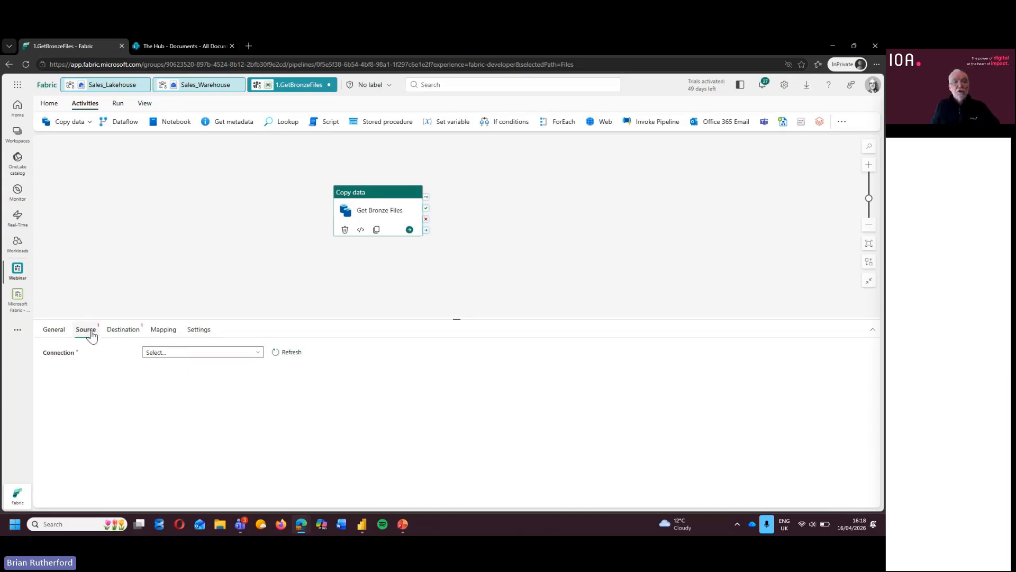
{"action": "left_click", "coordinate": [123, 333]}
{"action": "left_click", "coordinate": [91, 332]}
{"action": "left_click", "coordinate": [119, 332]}
{"action": "left_click", "coordinate": [96, 335]}
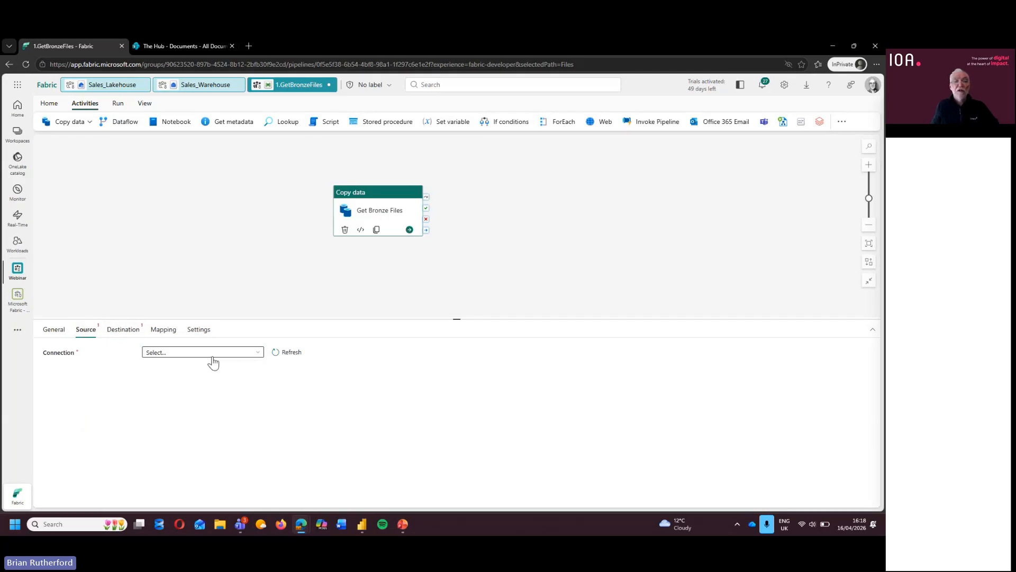
{"action": "left_click", "coordinate": [257, 353]}
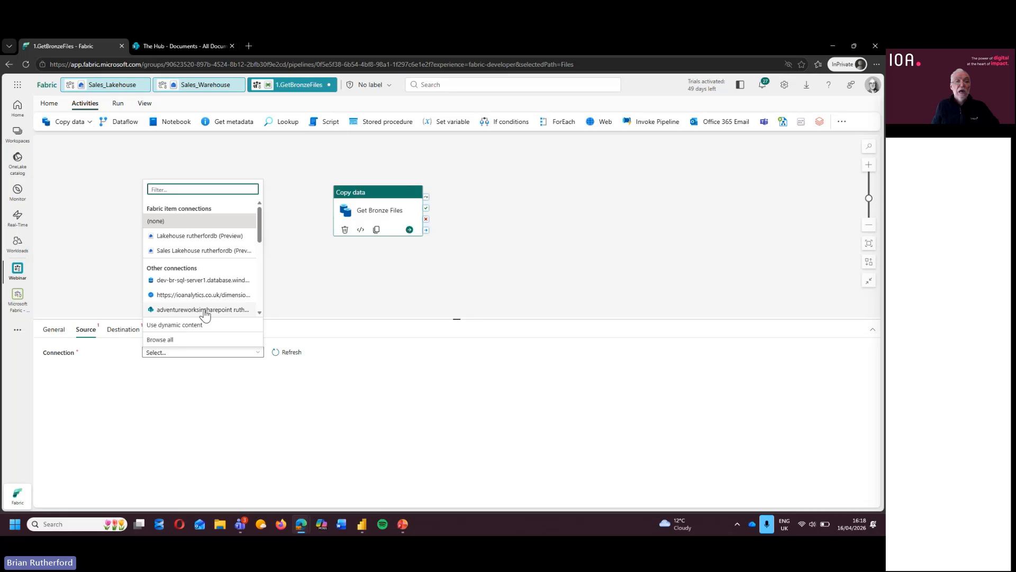
{"action": "scroll", "coordinate": [205, 313], "scroll_direction": "down", "scroll_amount": 5}
{"action": "scroll", "coordinate": [205, 313], "scroll_direction": "down", "scroll_amount": 3}
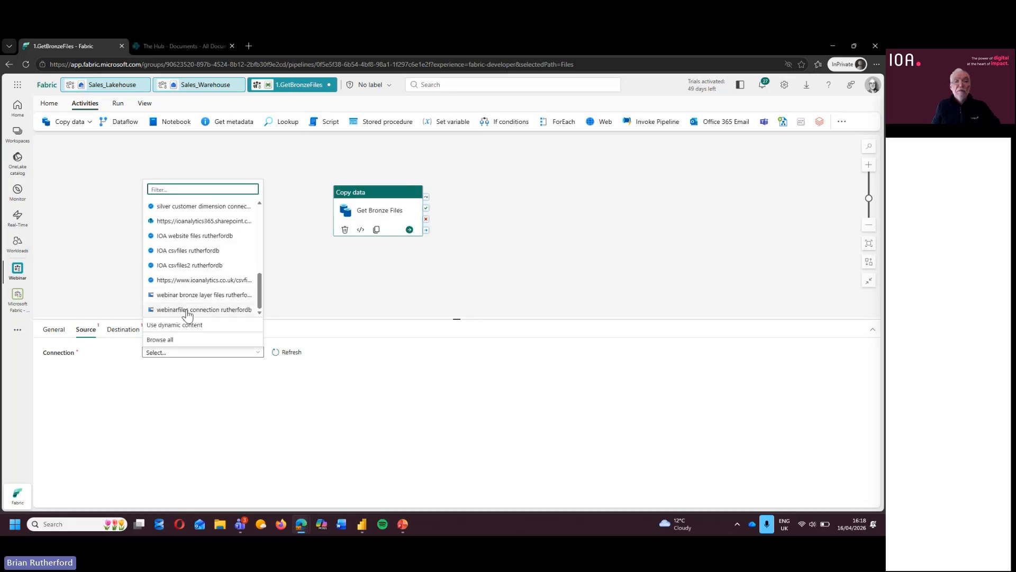
{"action": "left_click", "coordinate": [186, 311]}
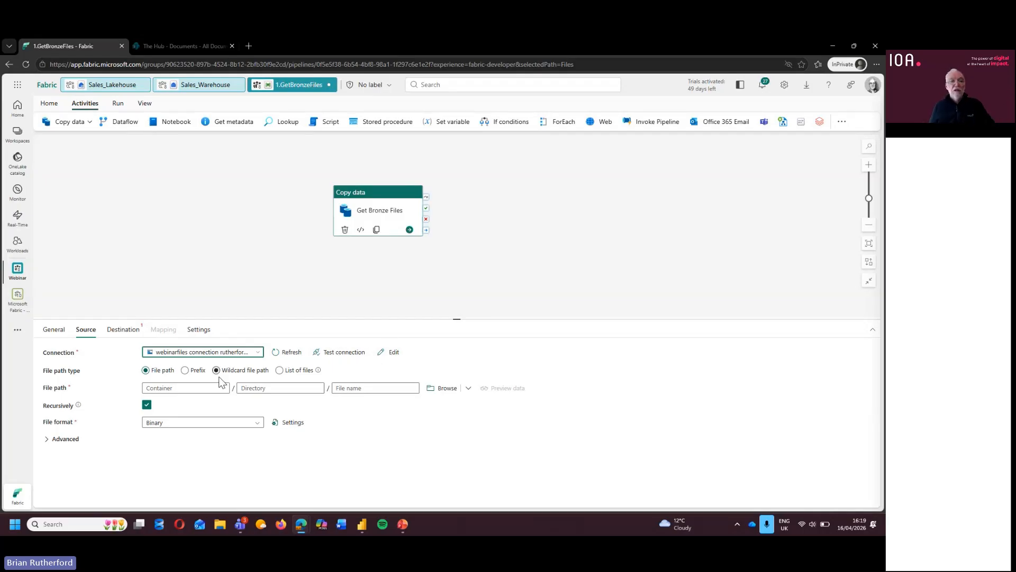
{"action": "left_click", "coordinate": [185, 423]}
{"action": "left_click", "coordinate": [166, 481]}
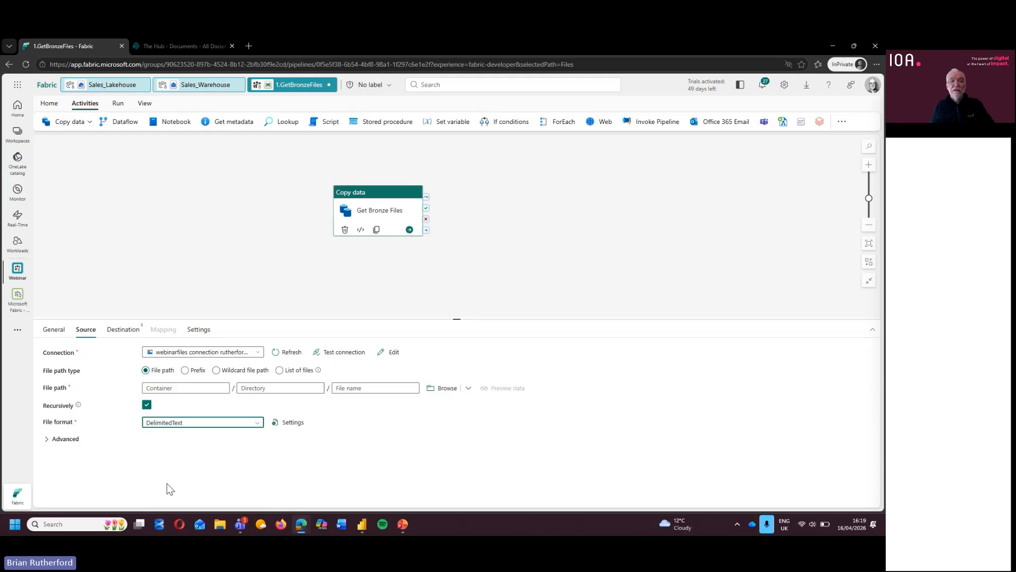
Step: Set the source file path's container to webinarfiles and browse it, accepting the whole folder without choosing a single file
{"action": "left_click", "coordinate": [166, 387]}
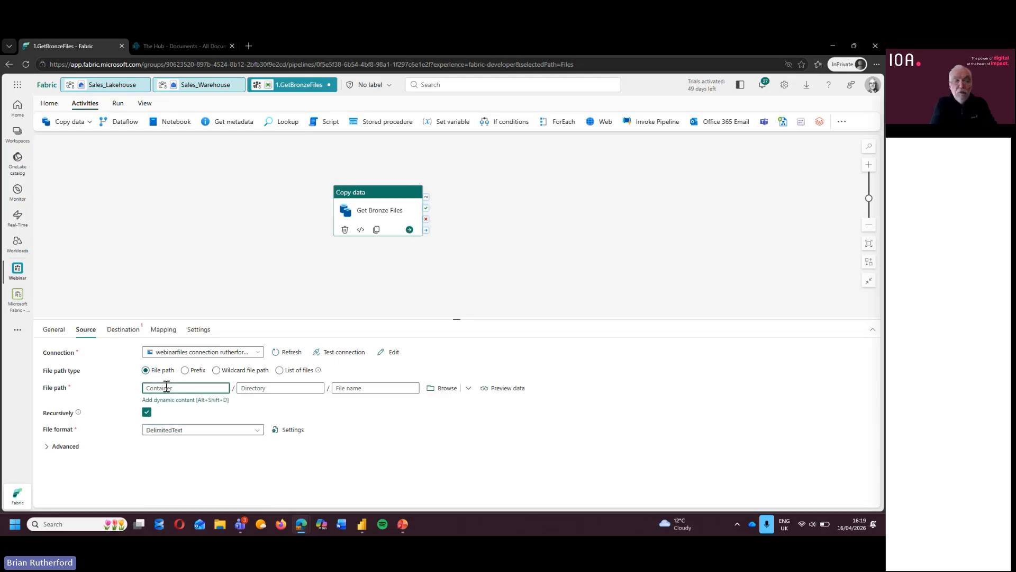
{"action": "type", "text": "webin"}
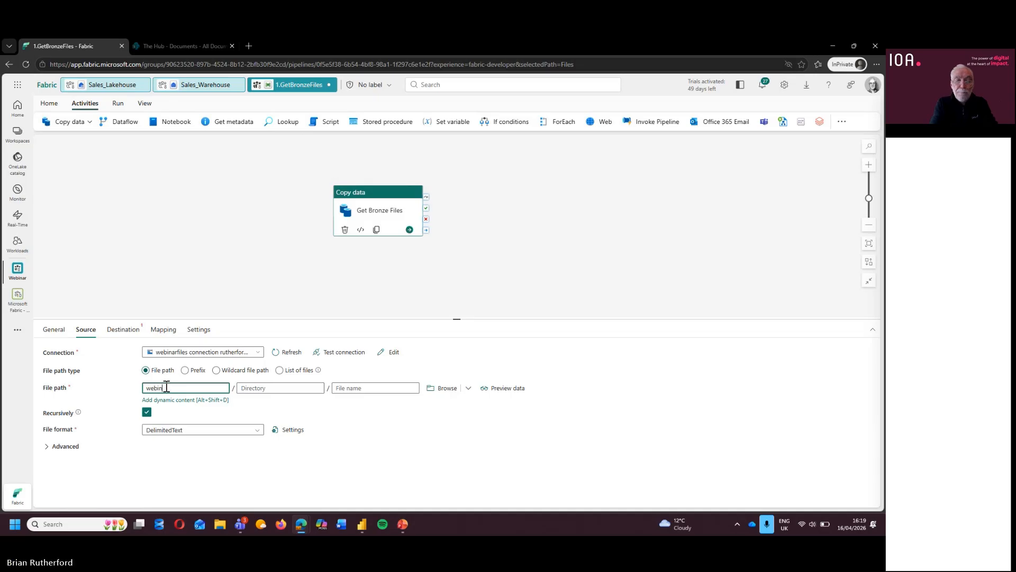
{"action": "type", "text": "ar"}
{"action": "type", "text": "fi"}
{"action": "type", "text": "les"}
{"action": "key", "text": "BackSpace"}
{"action": "type", "text": "es"}
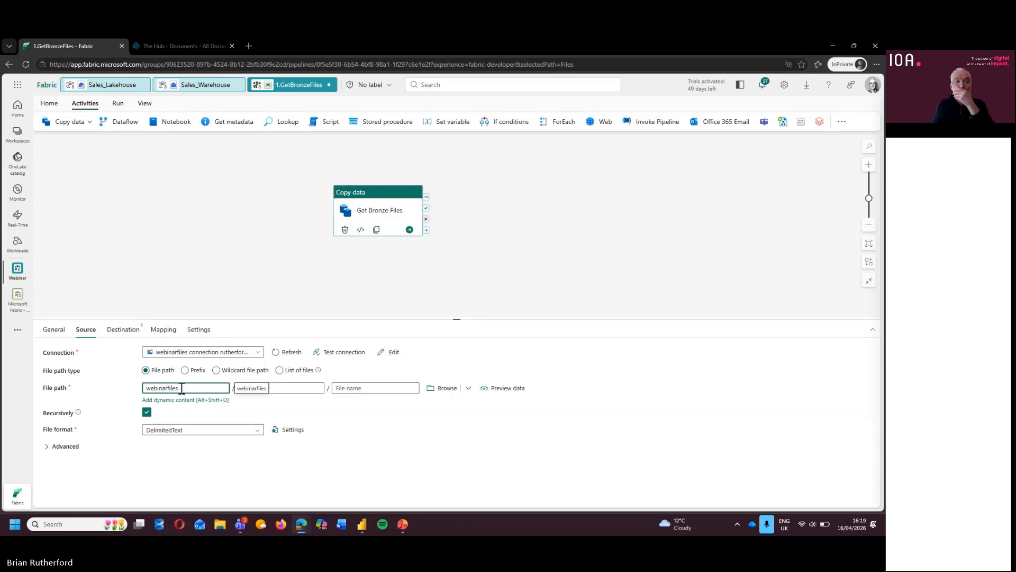
{"action": "left_click", "coordinate": [390, 436]}
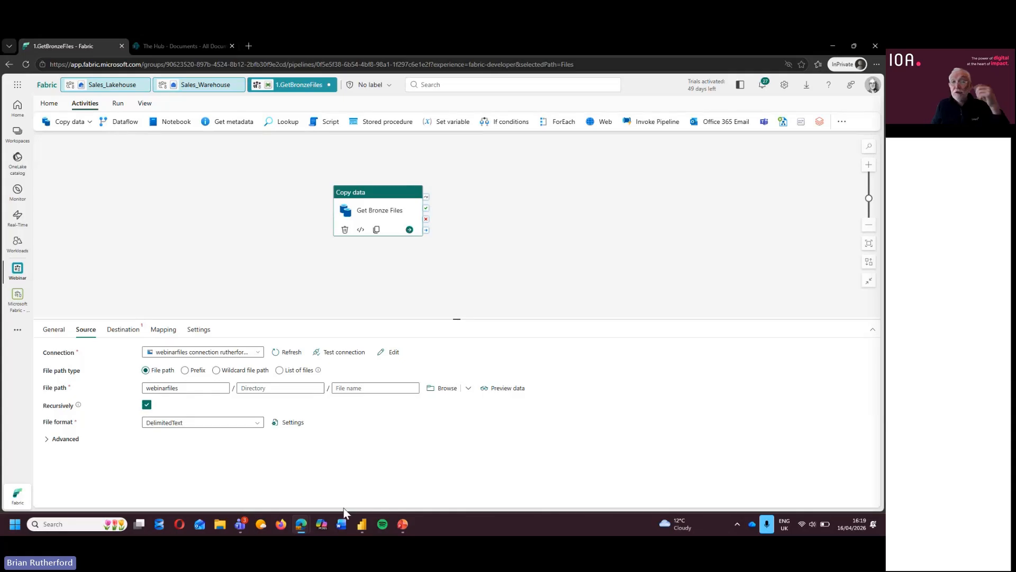
{"action": "left_click", "coordinate": [447, 392]}
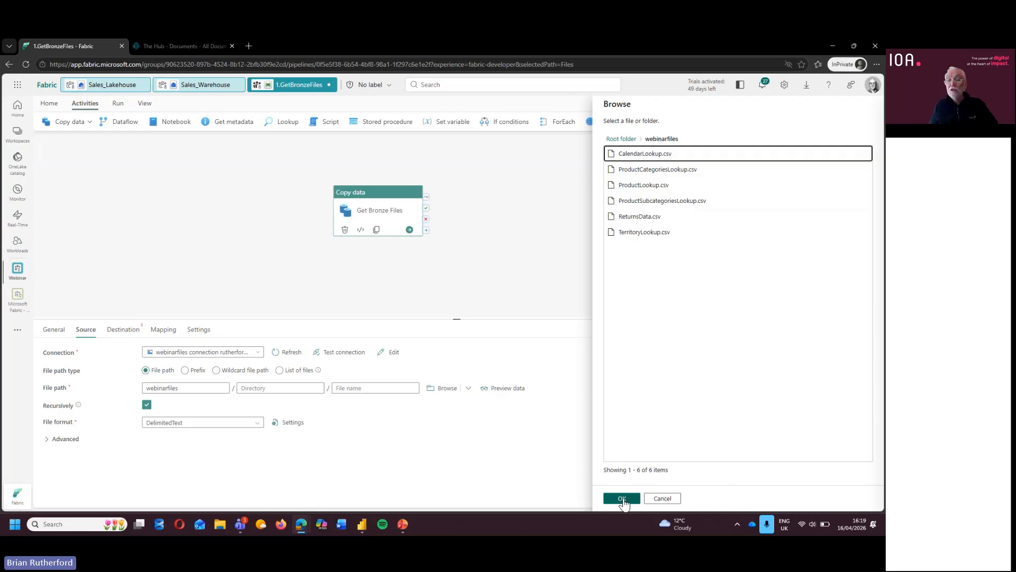
{"action": "left_click", "coordinate": [623, 498]}
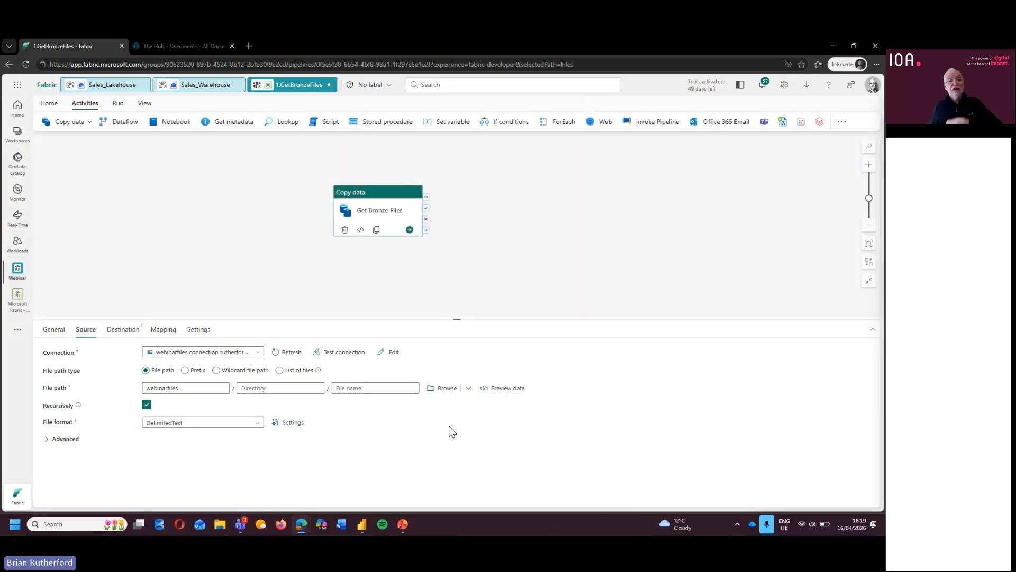
Step: Set the activity's destination connection to the Sales_Lakehouse located in the Webinar workspace, found through the OneLake catalog
{"action": "left_click", "coordinate": [126, 331]}
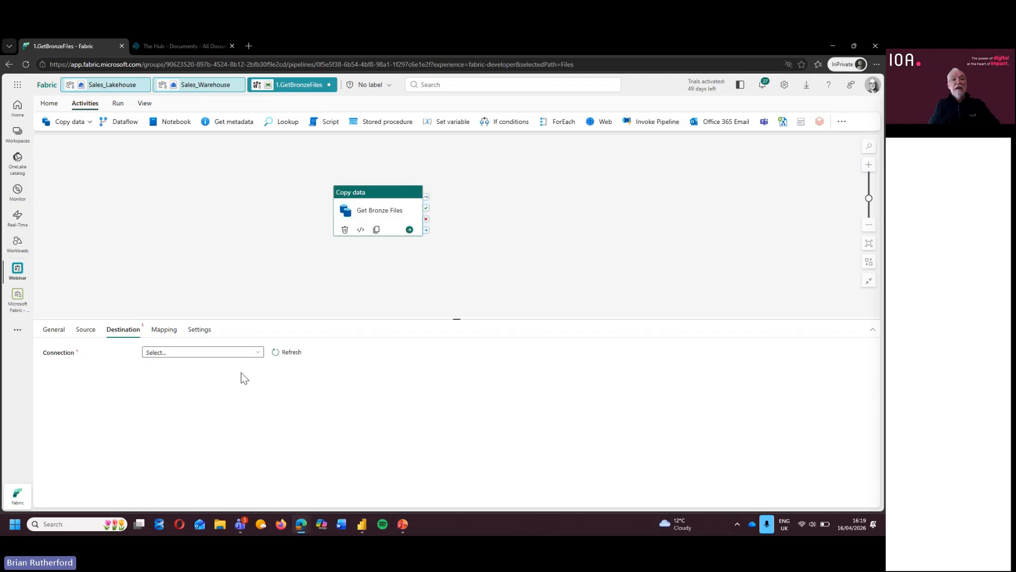
{"action": "left_click", "coordinate": [258, 355]}
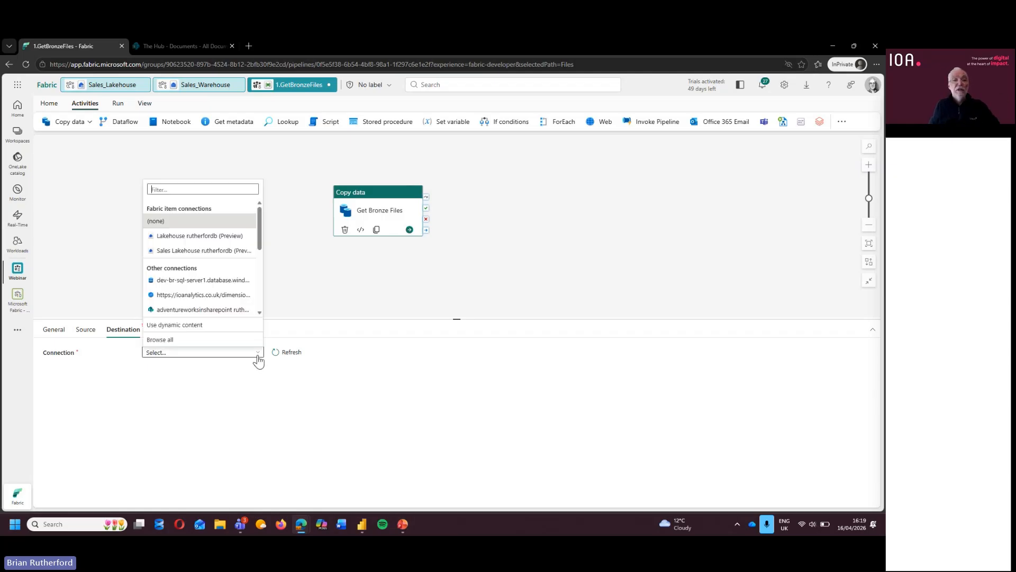
{"action": "scroll", "coordinate": [243, 281], "scroll_direction": "down", "scroll_amount": 5}
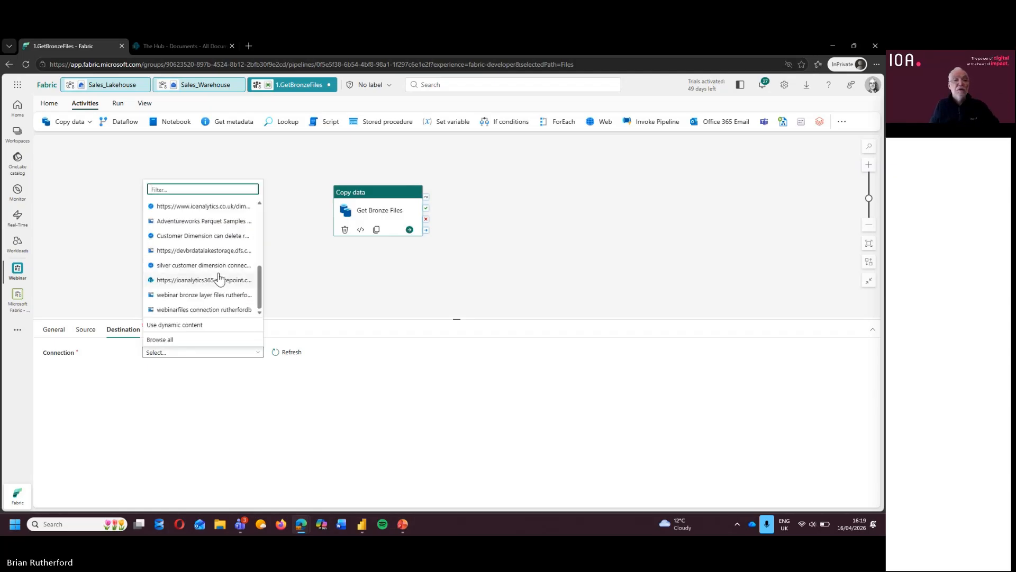
{"action": "left_click", "coordinate": [169, 339]}
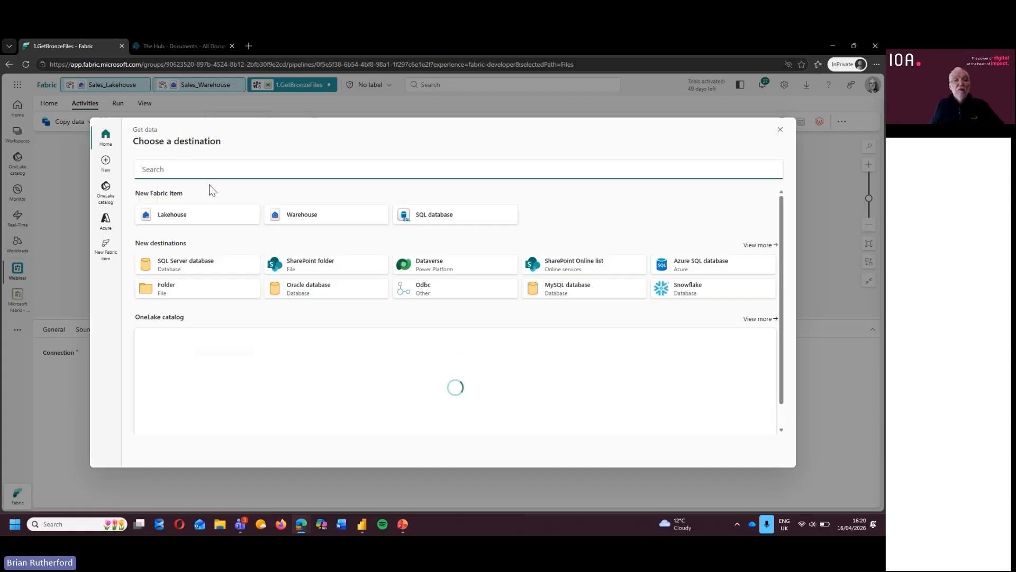
{"action": "left_click", "coordinate": [106, 193]}
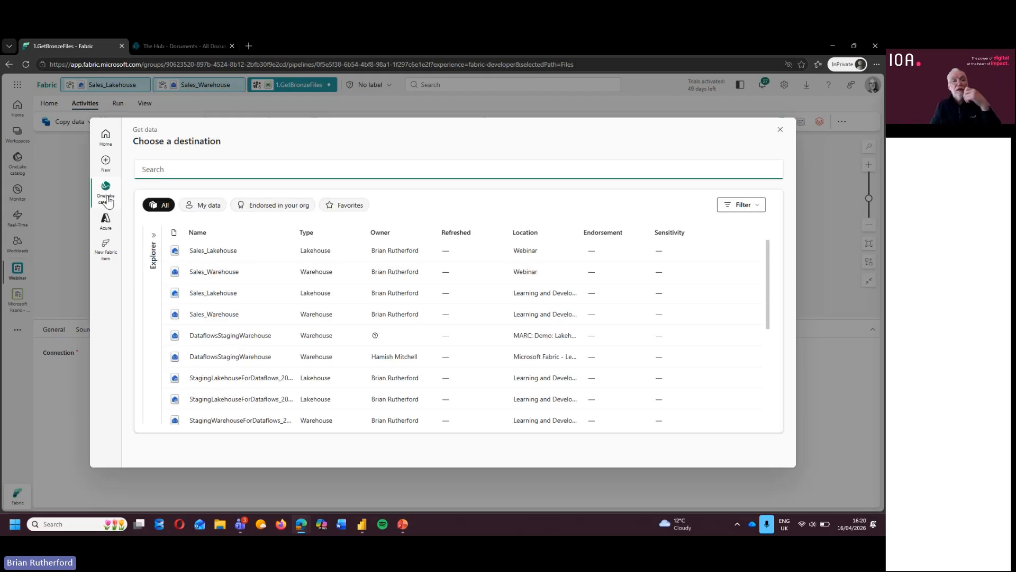
{"action": "left_click", "coordinate": [214, 255]}
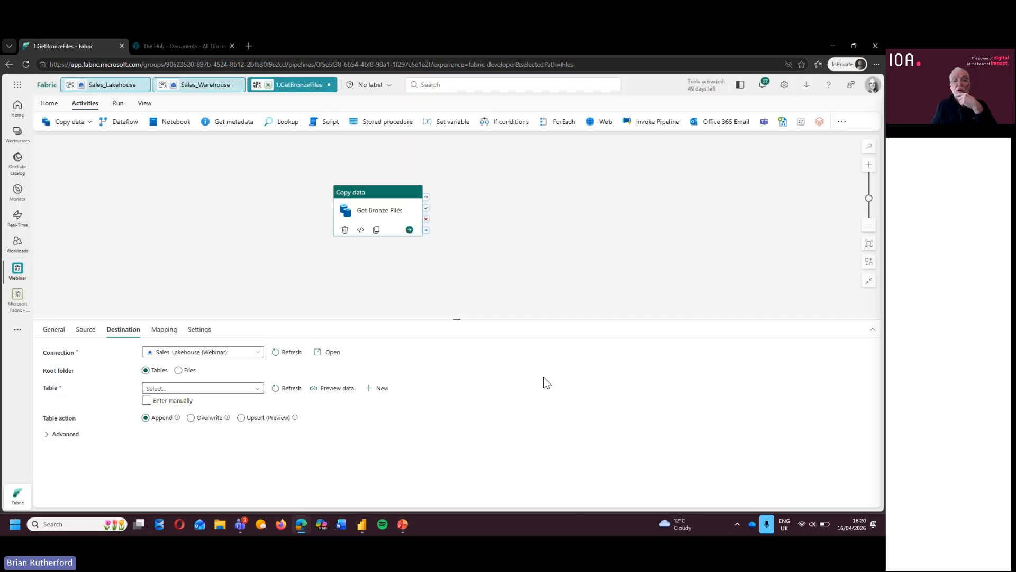
Step: Switch the destination root folder to Files and choose Bronze_Layer as its directory
{"action": "left_click", "coordinate": [179, 370]}
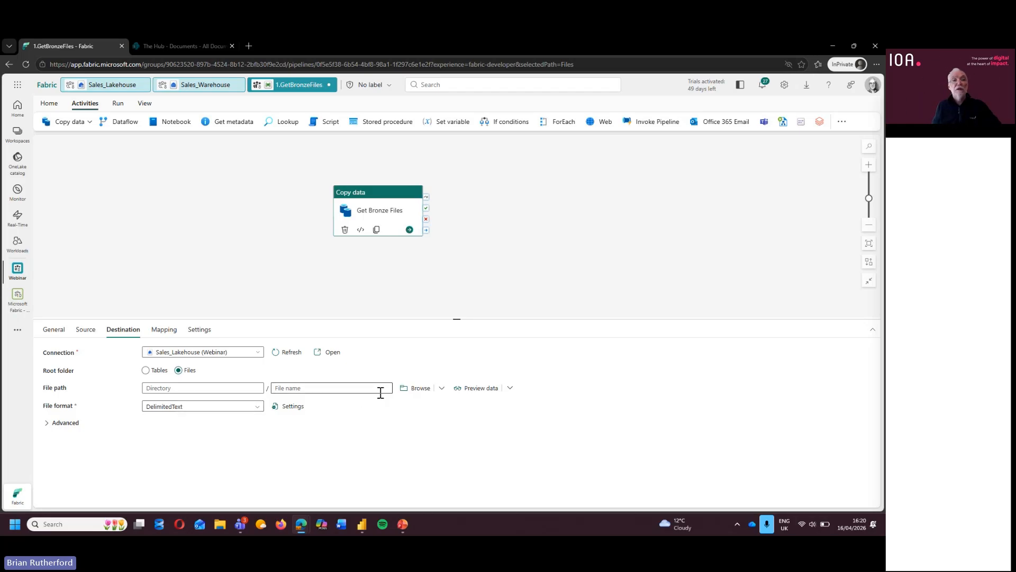
{"action": "left_click", "coordinate": [416, 389]}
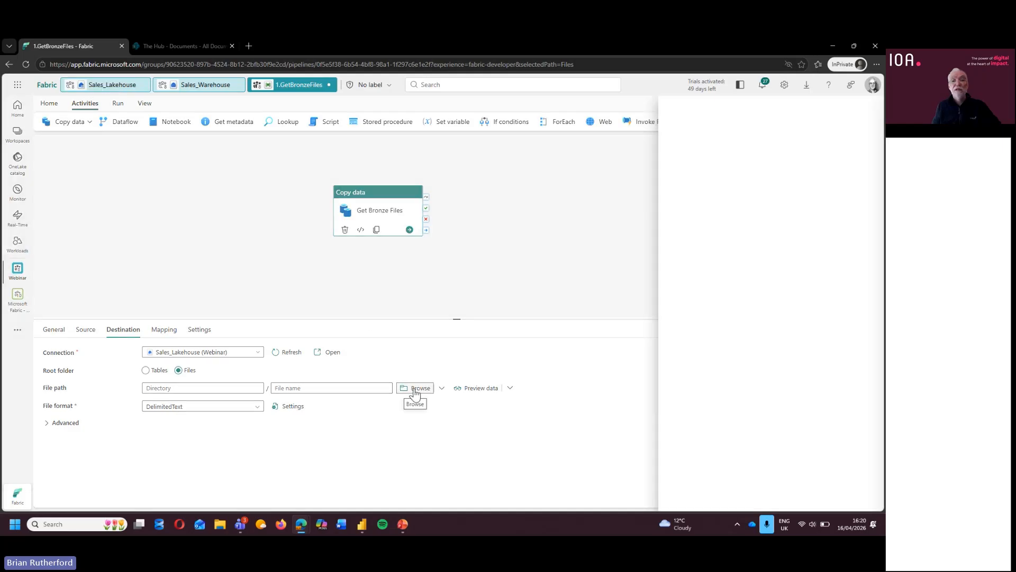
{"action": "left_click", "coordinate": [631, 156]}
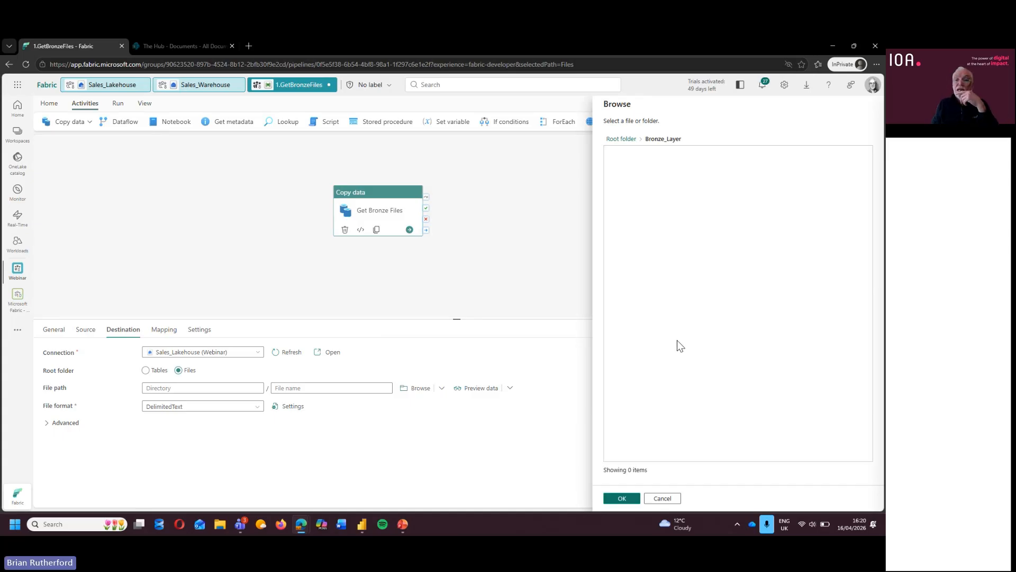
{"action": "left_click", "coordinate": [634, 499]}
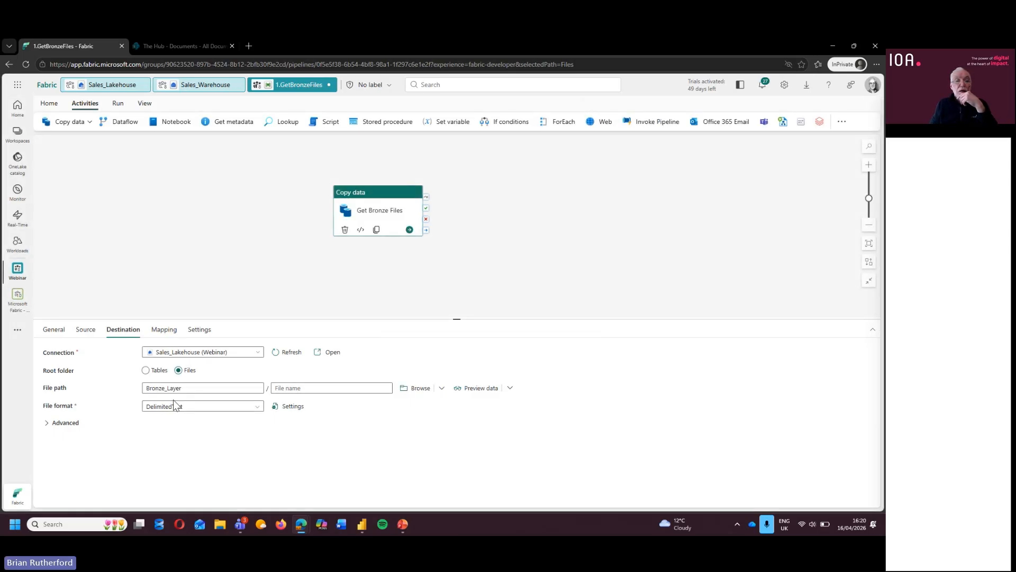
Step: Set the destination's file extension to .csv in the advanced options, then collapse them
{"action": "left_click", "coordinate": [45, 424]}
{"action": "left_click", "coordinate": [166, 498]}
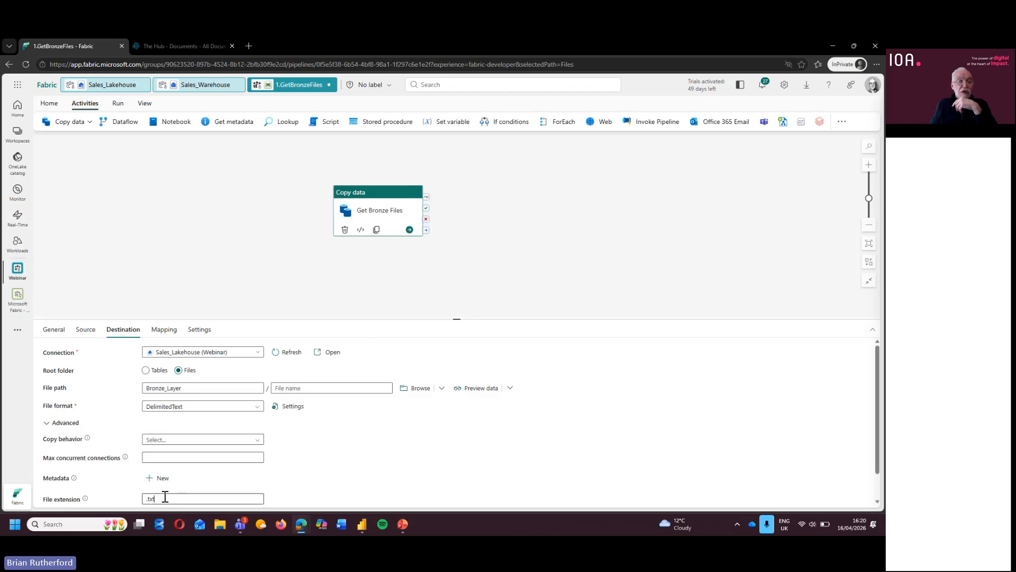
{"action": "key", "text": "BackSpace"}
{"action": "key", "text": "BackSpace"}
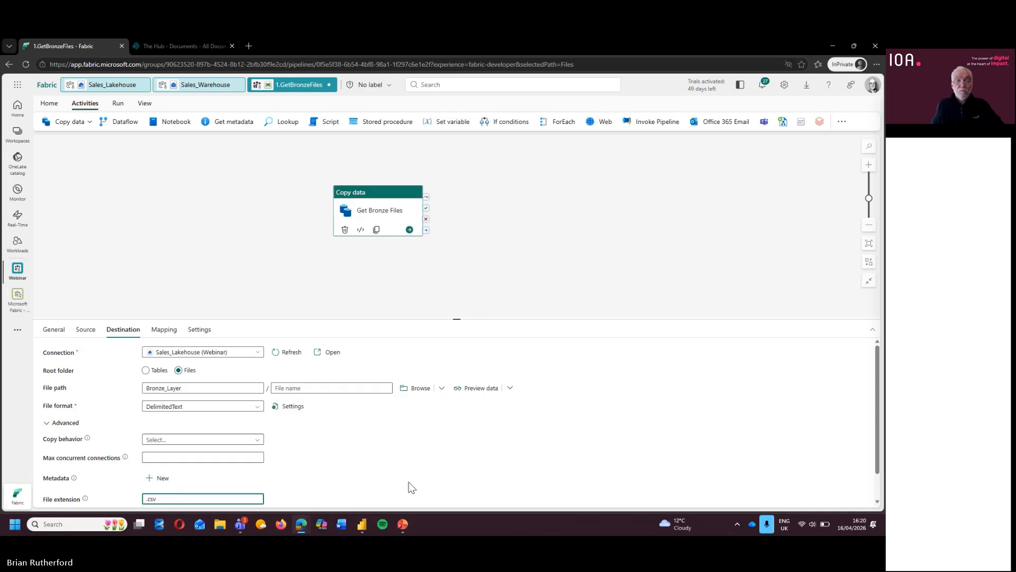
{"action": "left_click", "coordinate": [509, 425]}
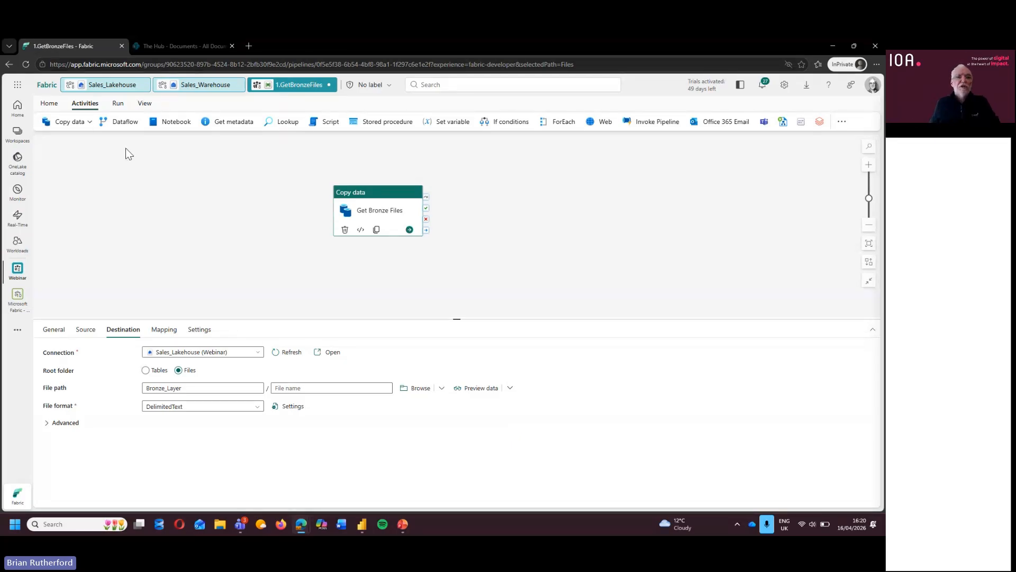
Step: Validate the 1.GetBronzeFiles pipeline and dismiss the validation output
{"action": "left_click", "coordinate": [49, 102]}
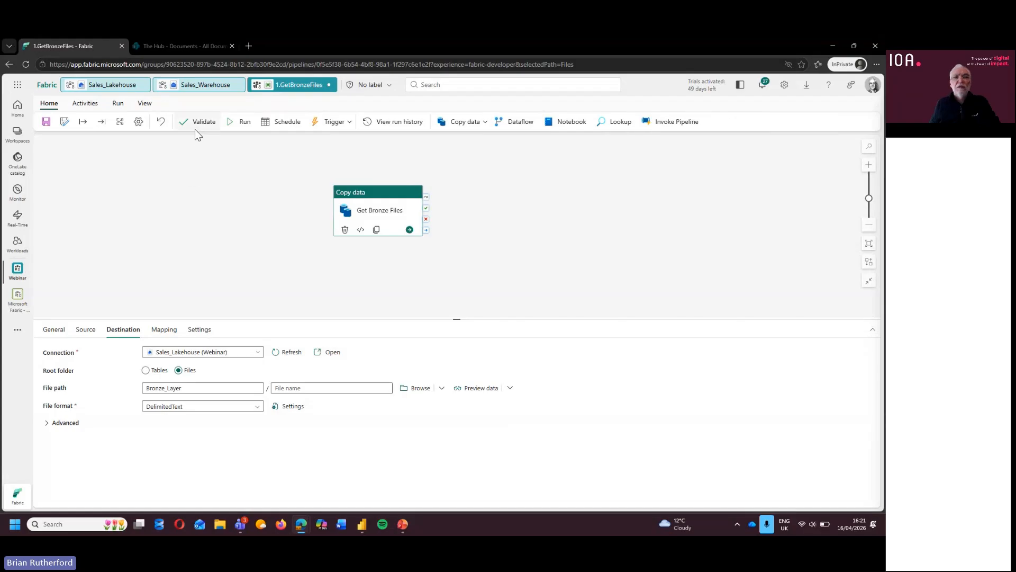
{"action": "left_click", "coordinate": [195, 130]}
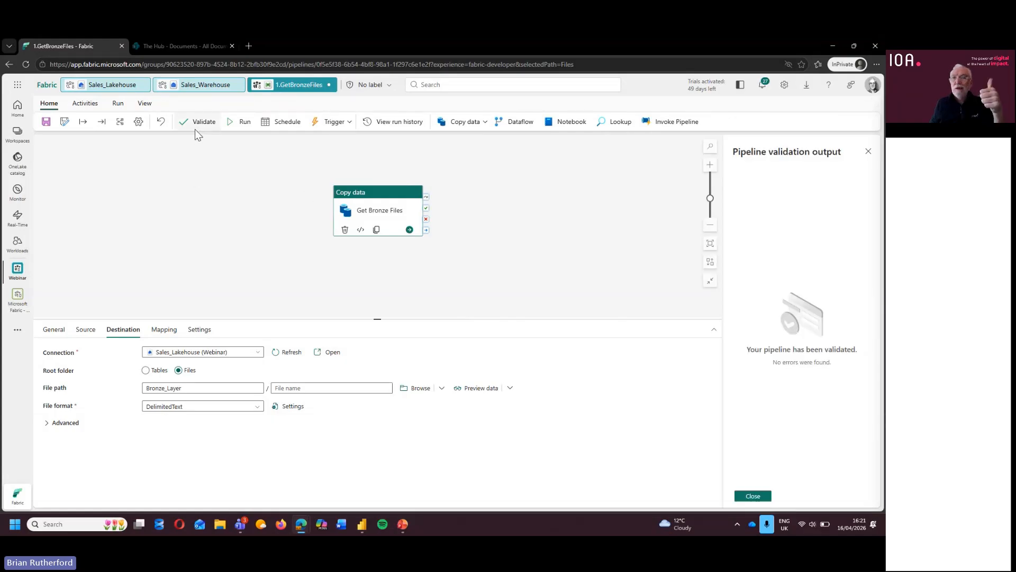
{"action": "left_click", "coordinate": [752, 496]}
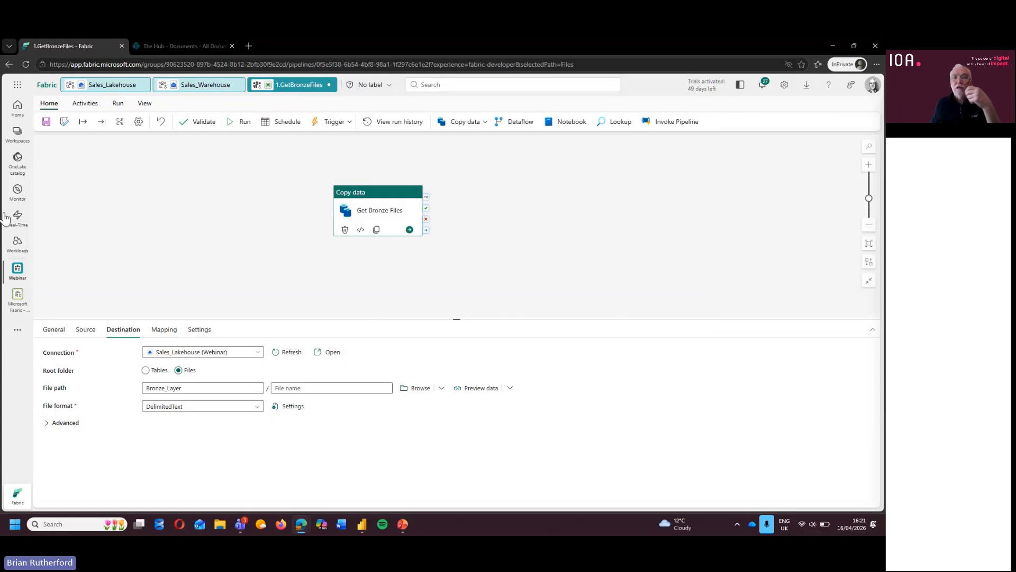
Step: Save the pending changes to the 1.GetBronzeFiles pipeline and run it
{"action": "left_click", "coordinate": [236, 121]}
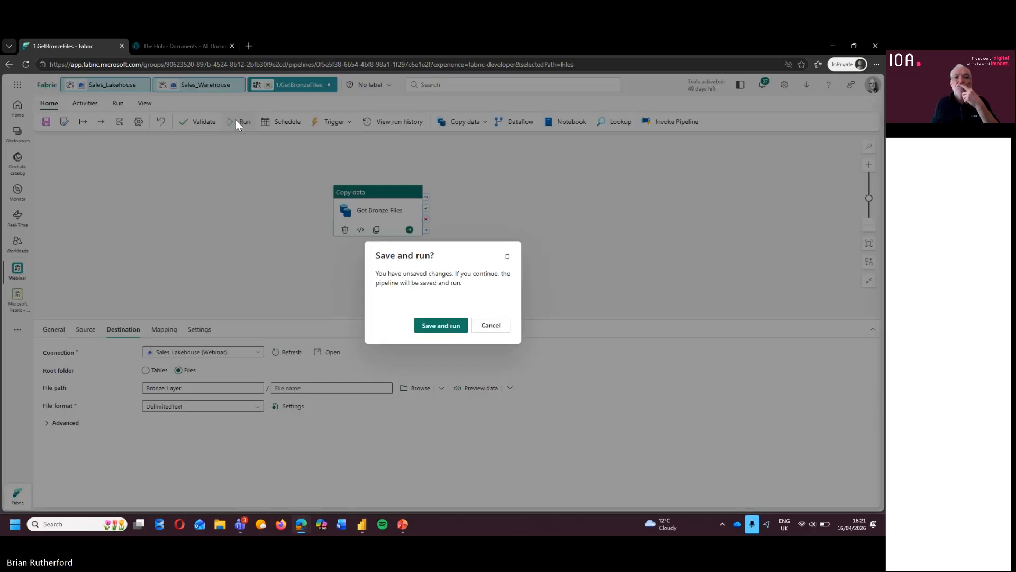
{"action": "left_click", "coordinate": [440, 326]}
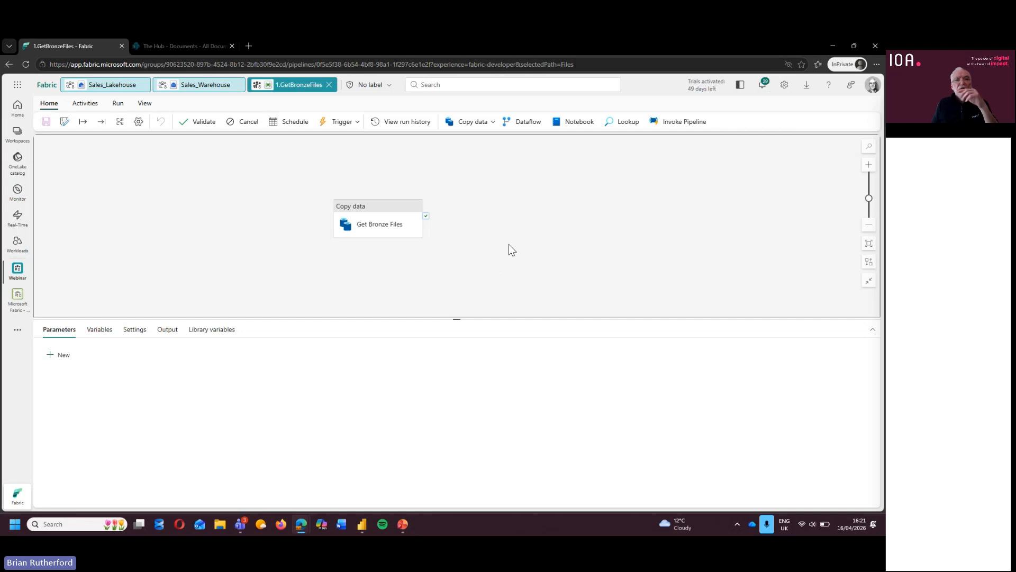
Step: Switch to PowerPoint to review the ingest options on the FABRIC: End to End Pipelines slide, and return to the Fabric browser window
{"action": "left_click", "coordinate": [409, 522]}
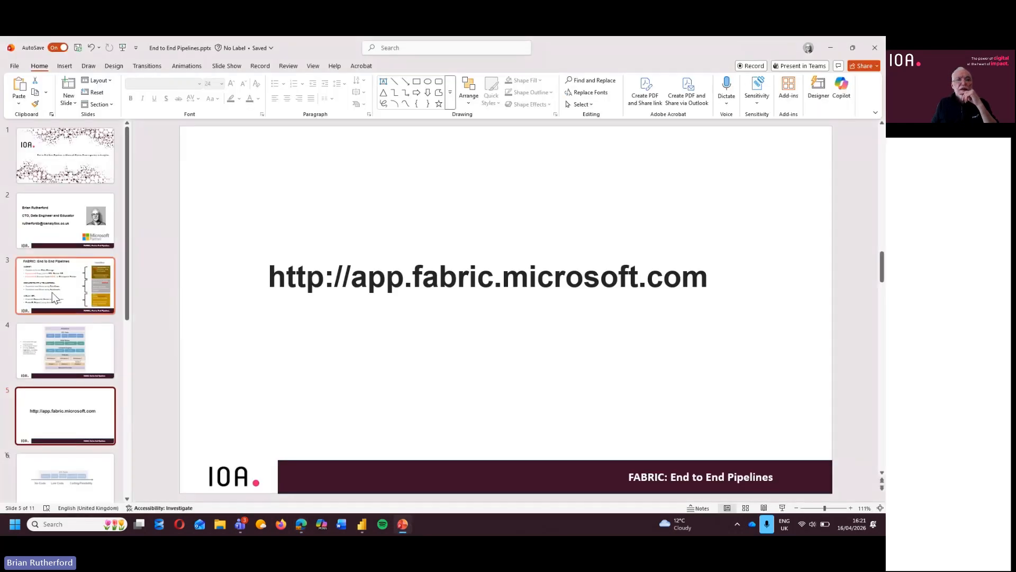
{"action": "left_click", "coordinate": [53, 297]}
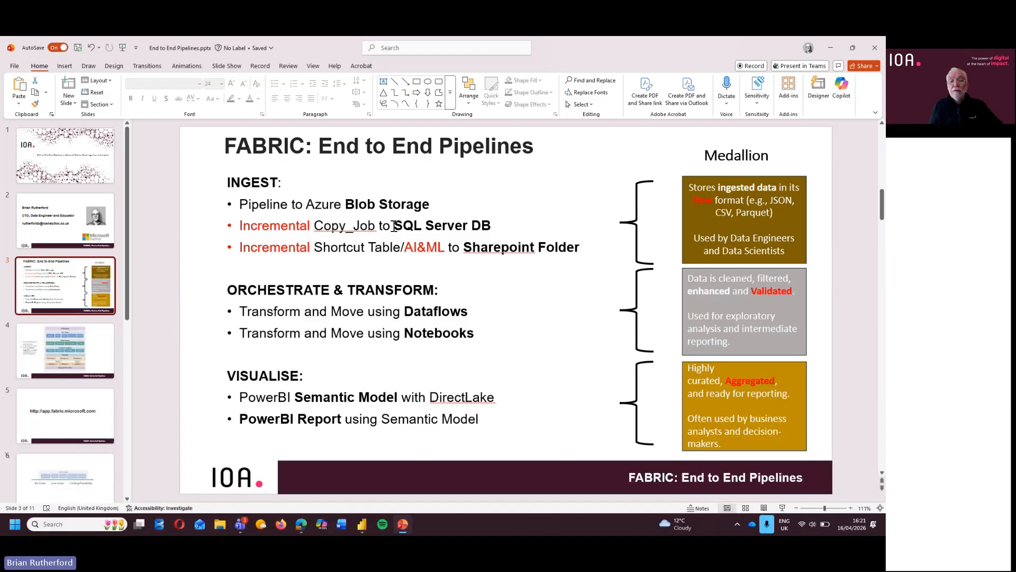
{"action": "mouse_move", "coordinate": [294, 526]}
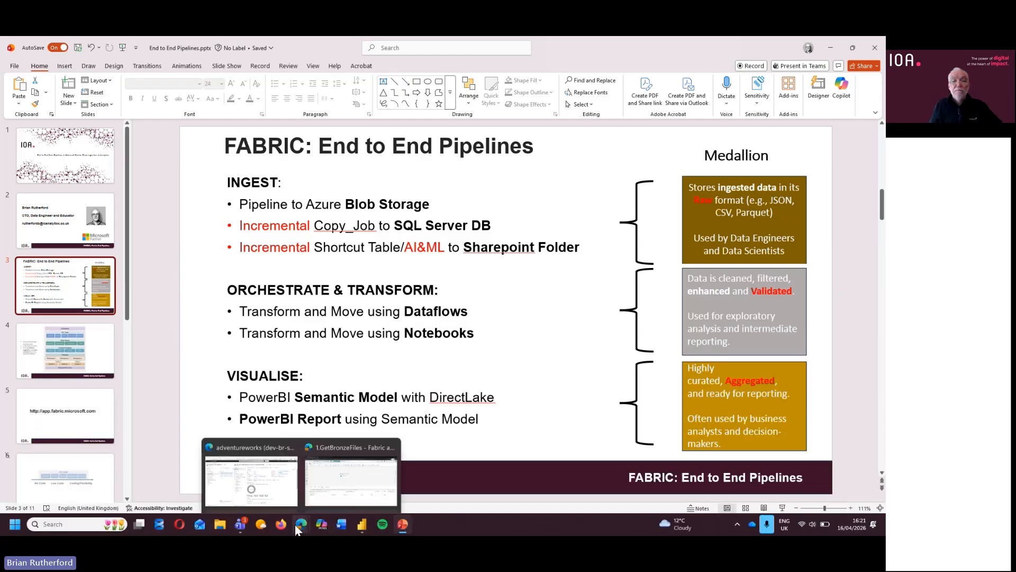
{"action": "left_click", "coordinate": [335, 460]}
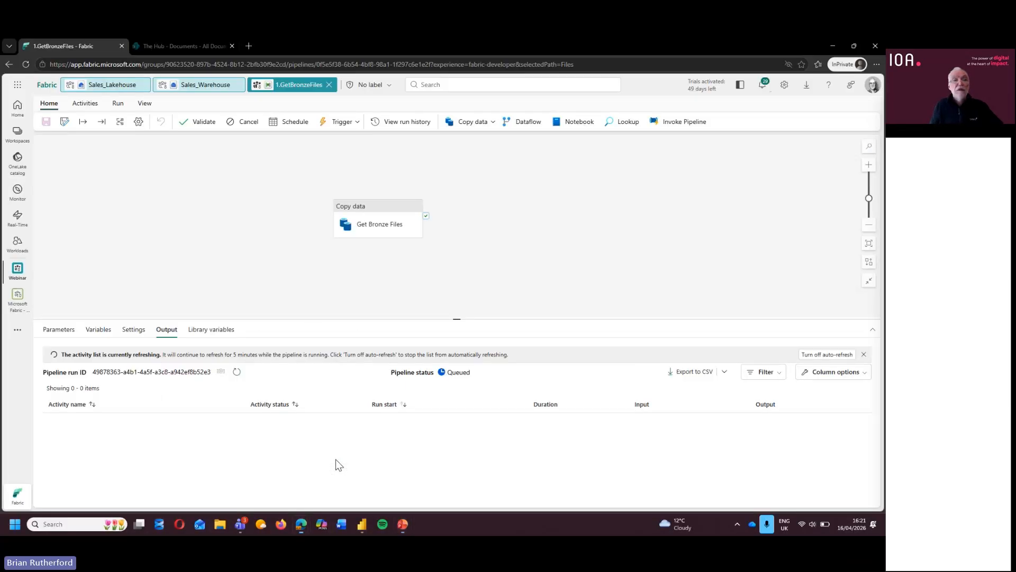
Step: From the Bronze_Layer folder of Sales_Lakehouse, create a new copy job named 2.GetCustomerLookupIncremental
{"action": "left_click", "coordinate": [112, 85]}
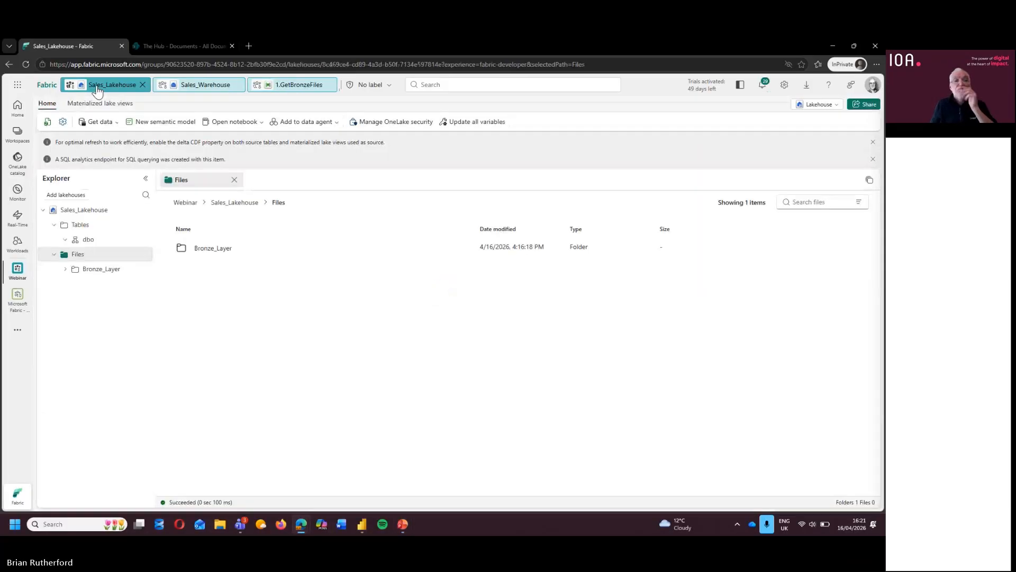
{"action": "left_click", "coordinate": [92, 268]}
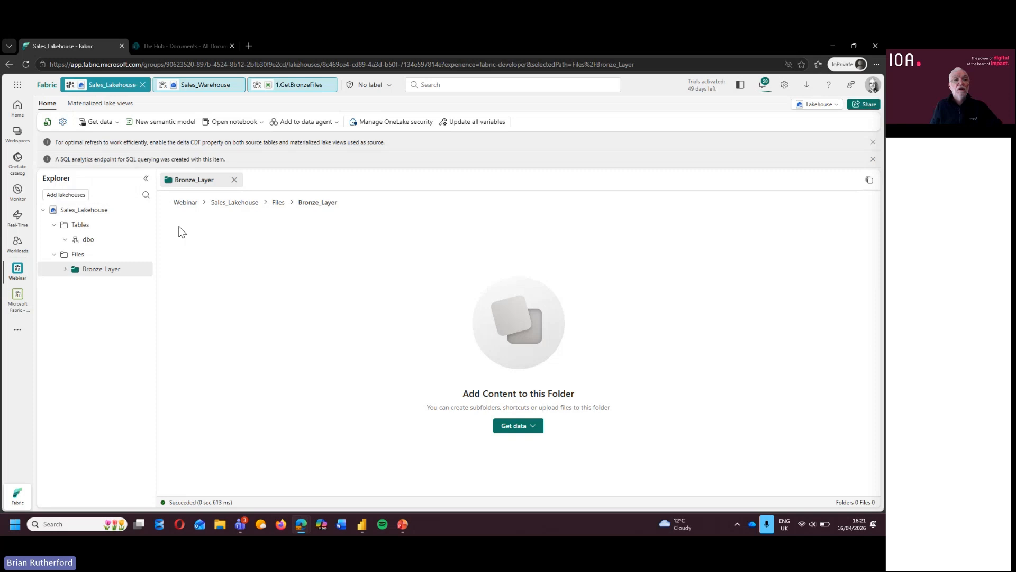
{"action": "left_click", "coordinate": [97, 122]}
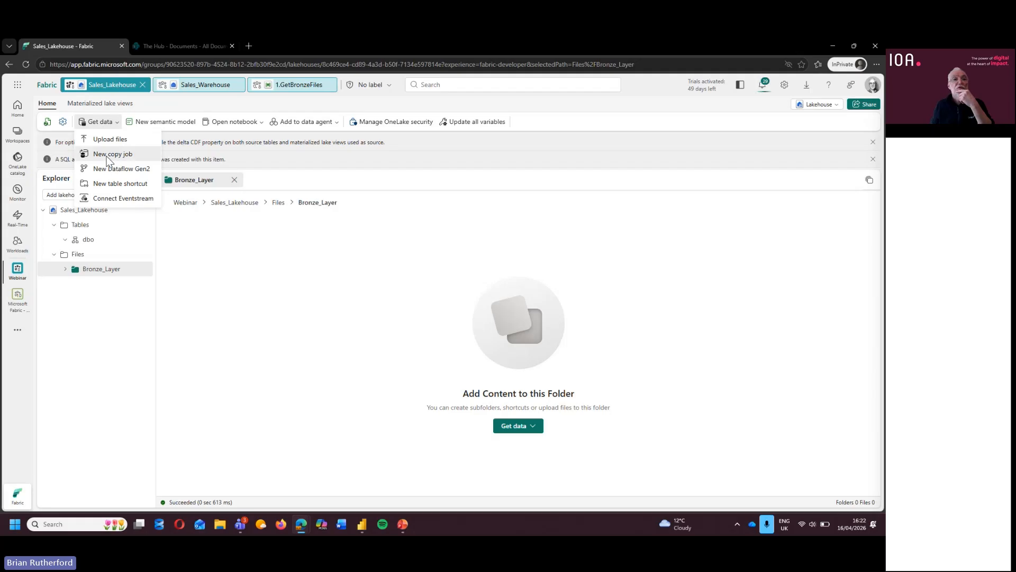
{"action": "left_click", "coordinate": [108, 155]}
{"action": "left_click_drag", "start_coordinate": [369, 285], "coordinate": [261, 279]}
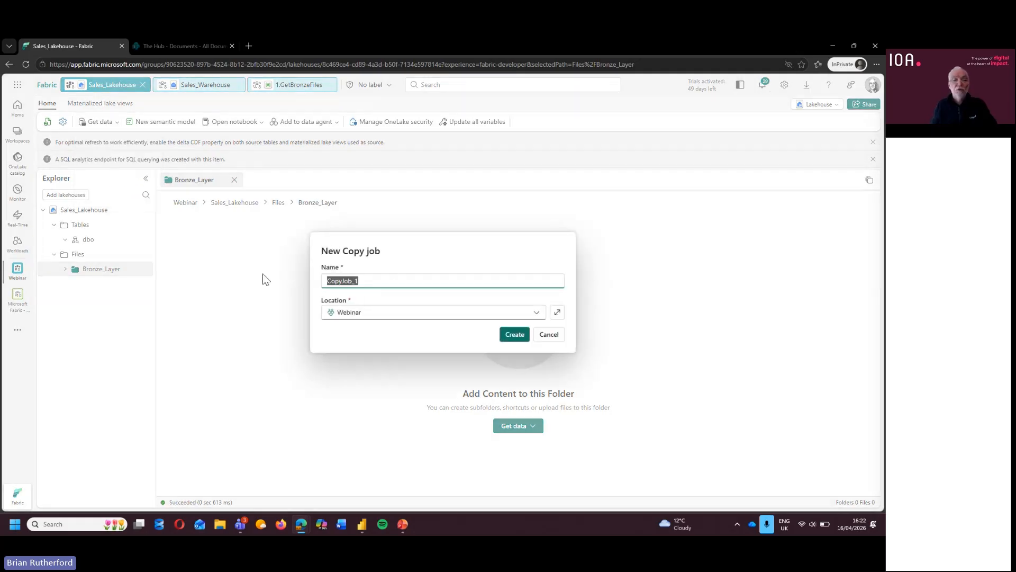
{"action": "type", "text": "2"}
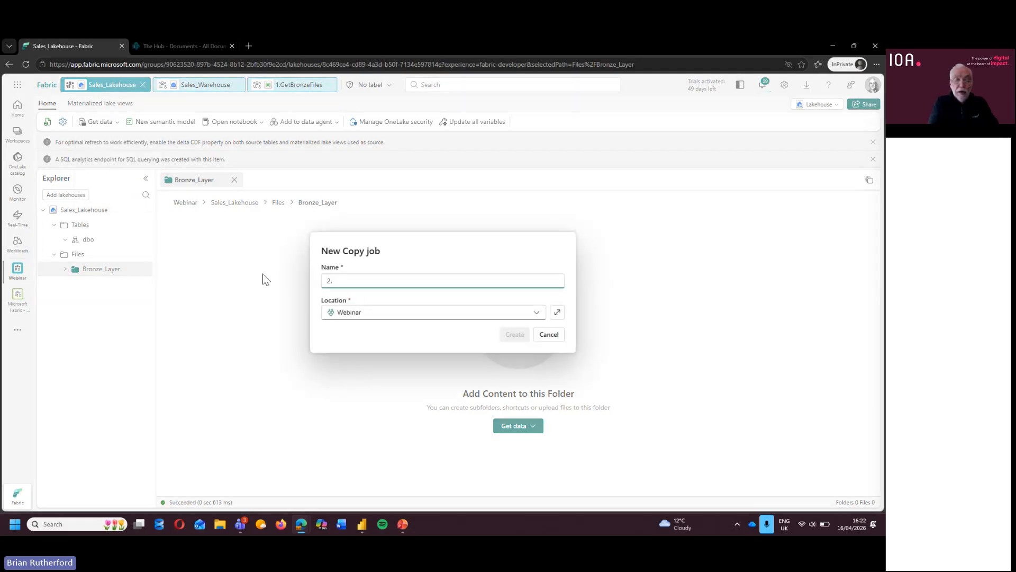
{"action": "type", "text": ".GetCusto"}
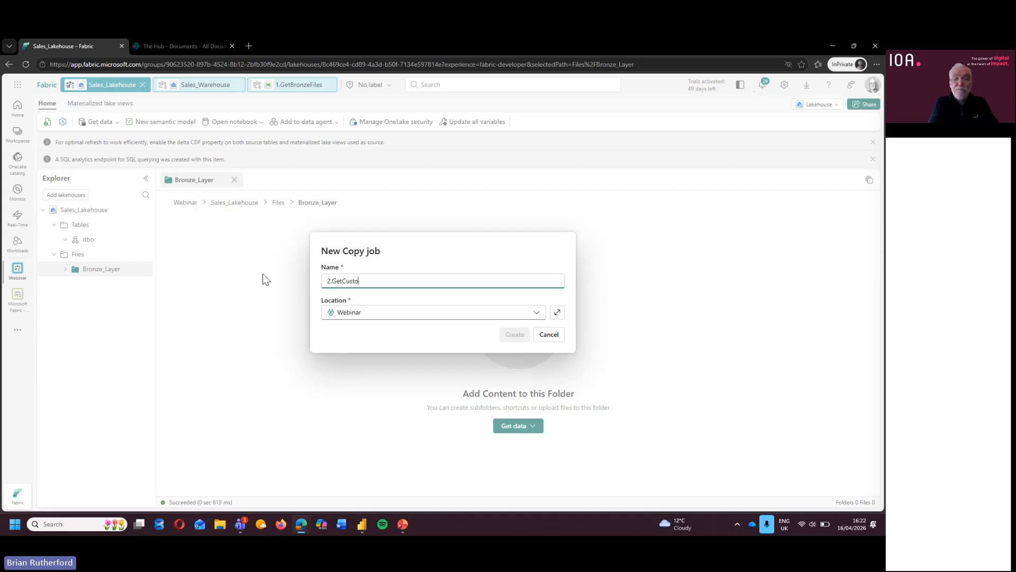
{"action": "type", "text": "ermerLooku"}
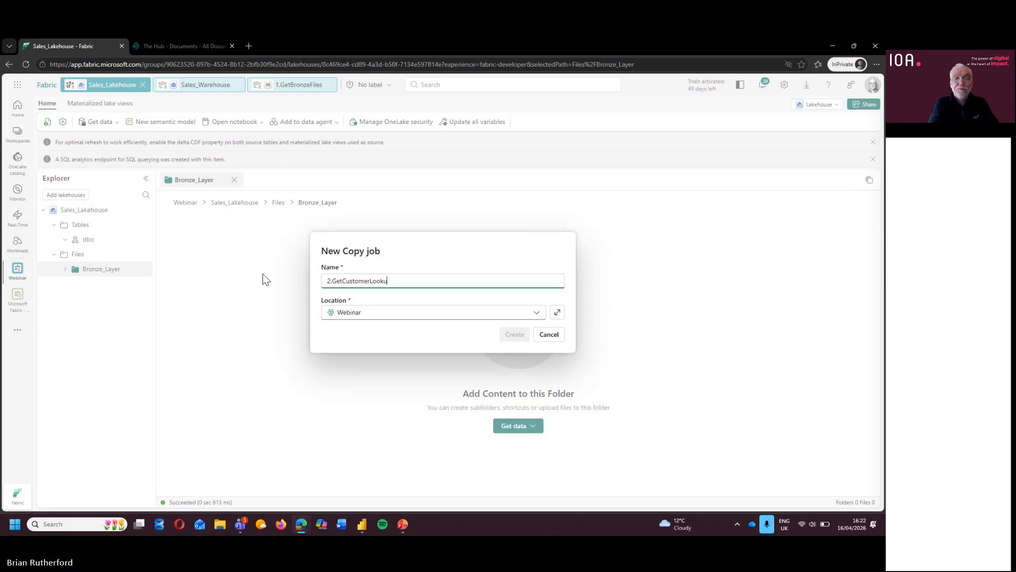
{"action": "type", "text": "pIncremental"}
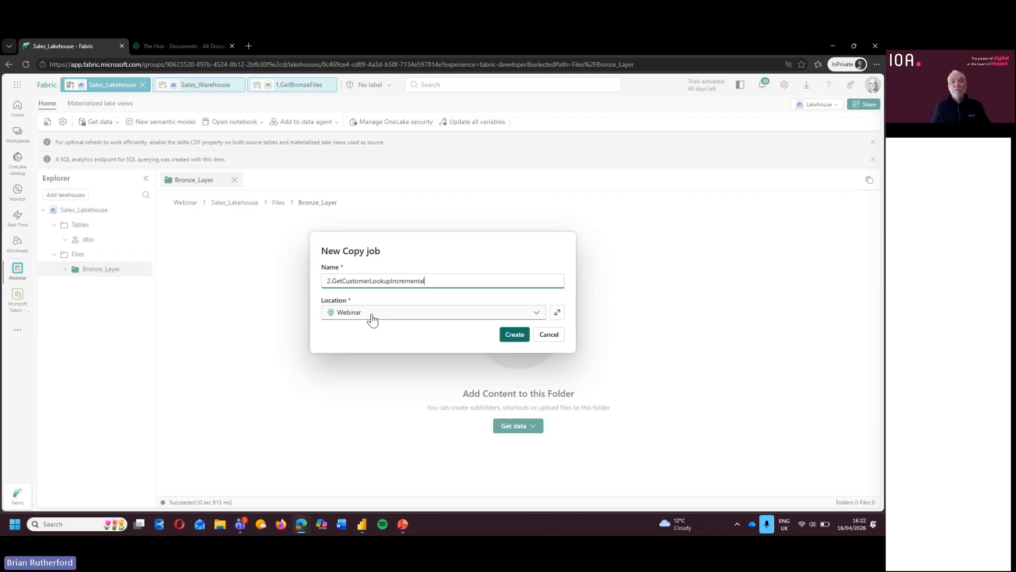
{"action": "left_click", "coordinate": [515, 336]}
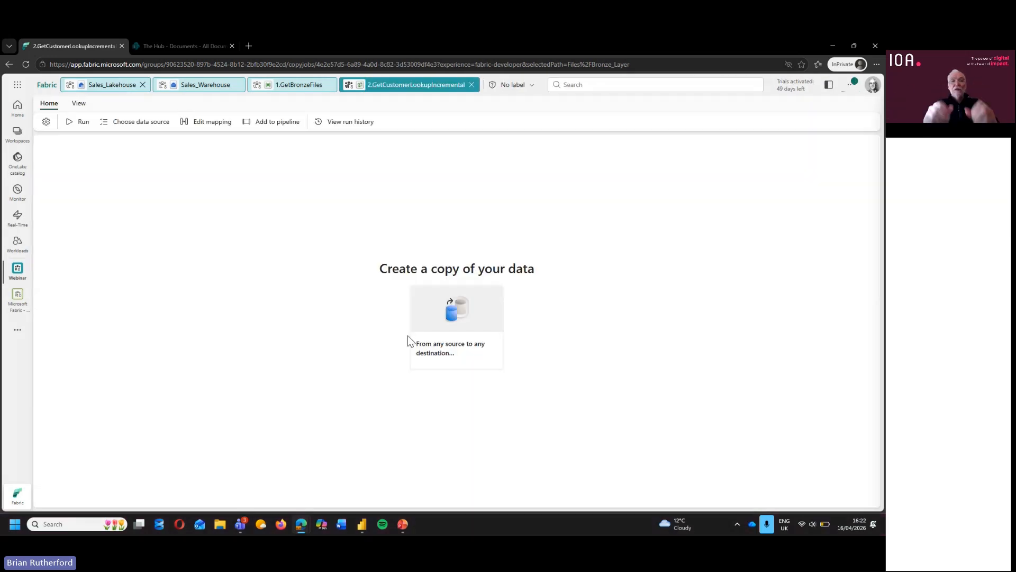
Step: Connect the copy job to the SQL Server database adventureworks on dev-br-sql-server1.database.windows.net and choose the dbo.Silver_CustomerLookup table as source data
{"action": "left_click", "coordinate": [408, 337]}
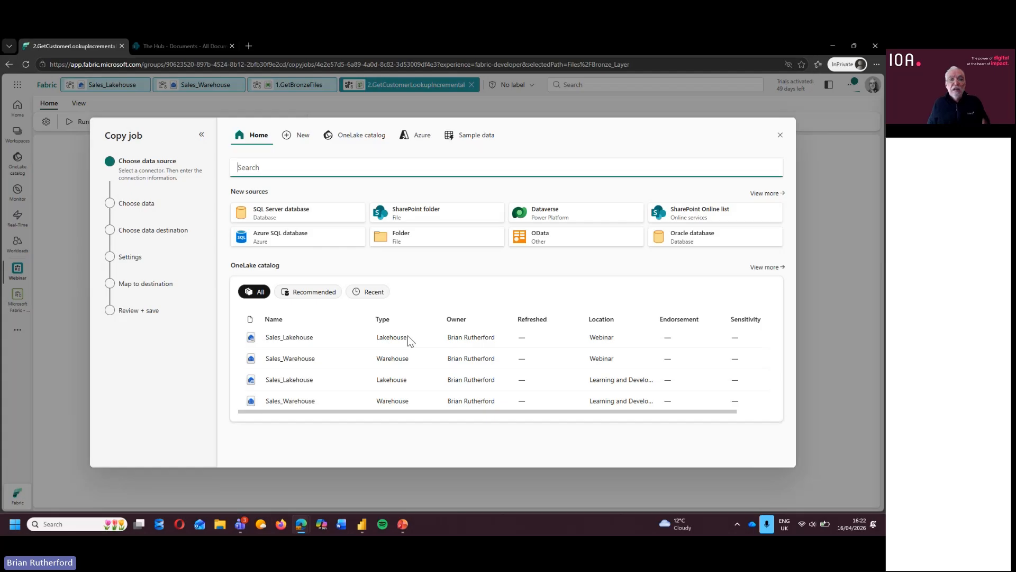
{"action": "left_click", "coordinate": [303, 212]}
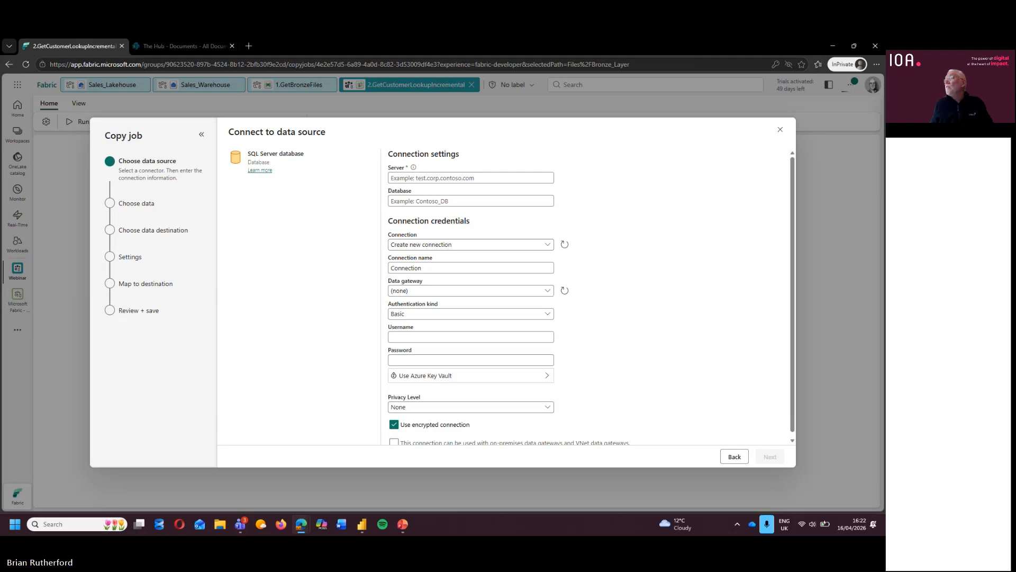
{"action": "left_click", "coordinate": [448, 178]}
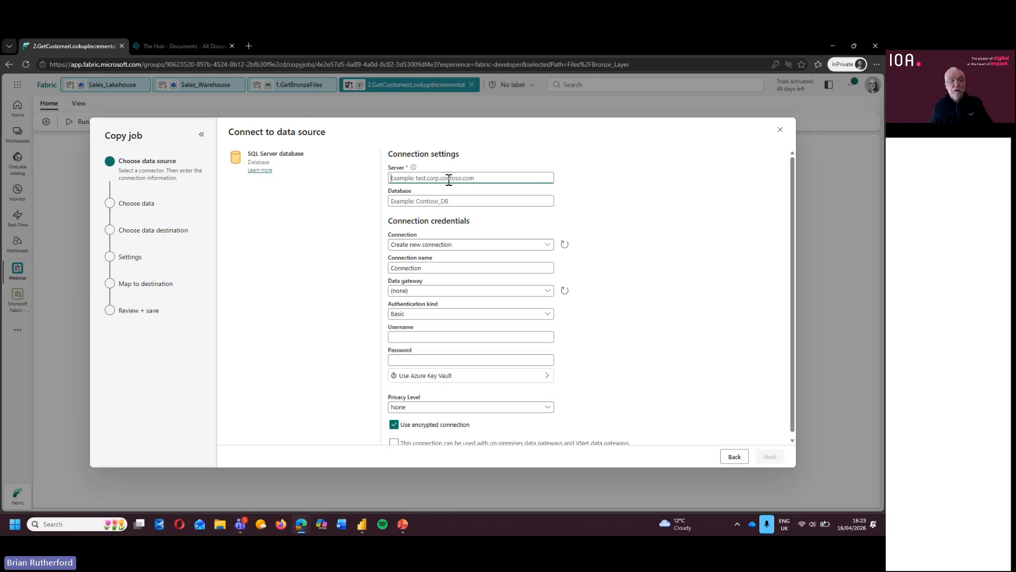
{"action": "key", "text": "ctrl+v"}
{"action": "left_click", "coordinate": [434, 201]}
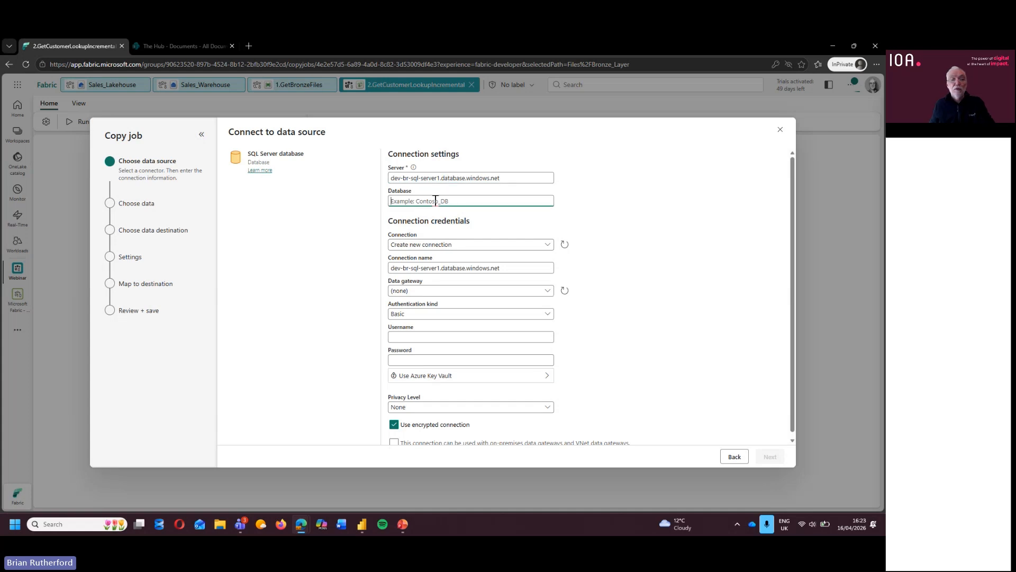
{"action": "type", "text": "adven"}
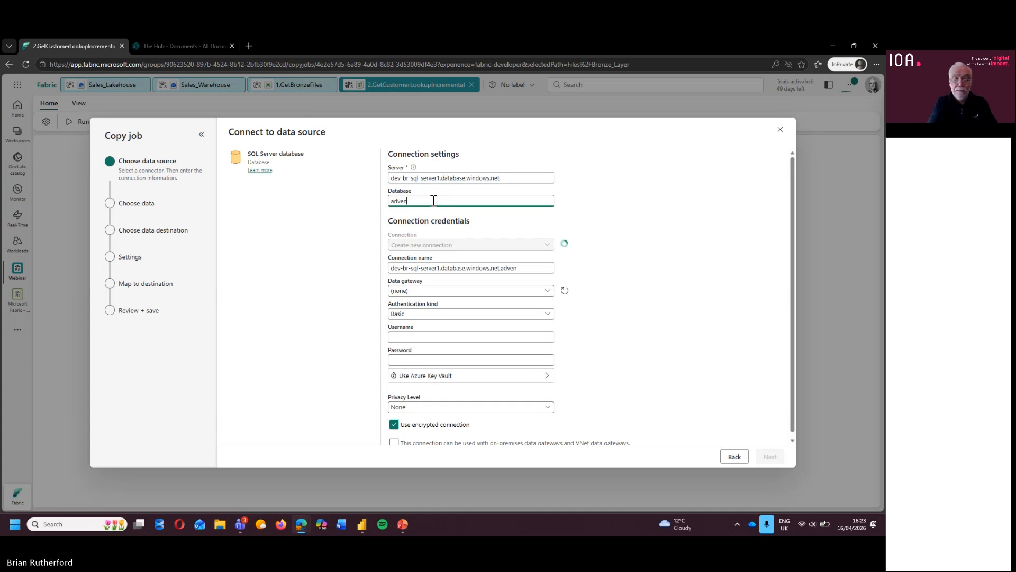
{"action": "type", "text": "turework"}
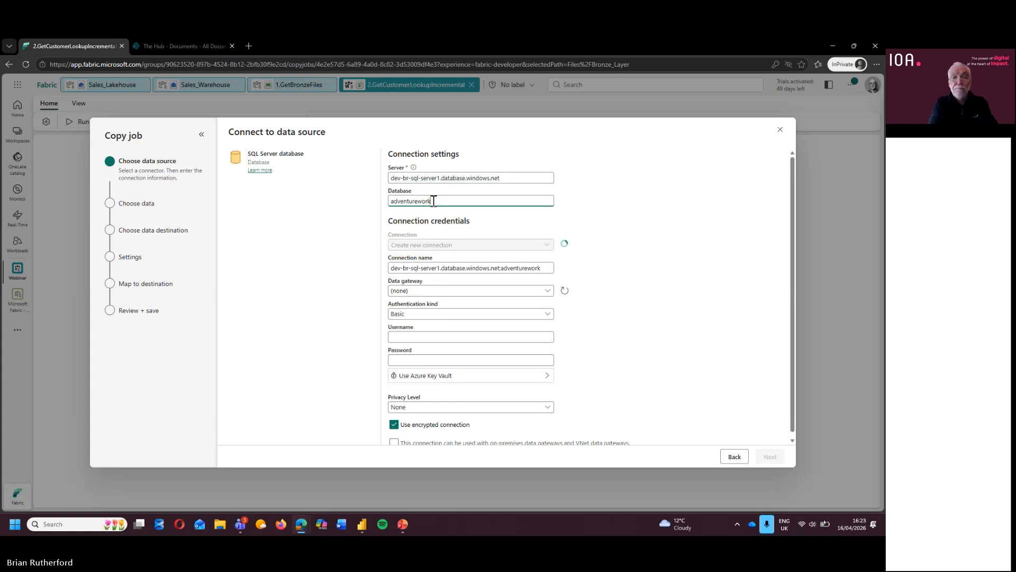
{"action": "type", "text": "s"}
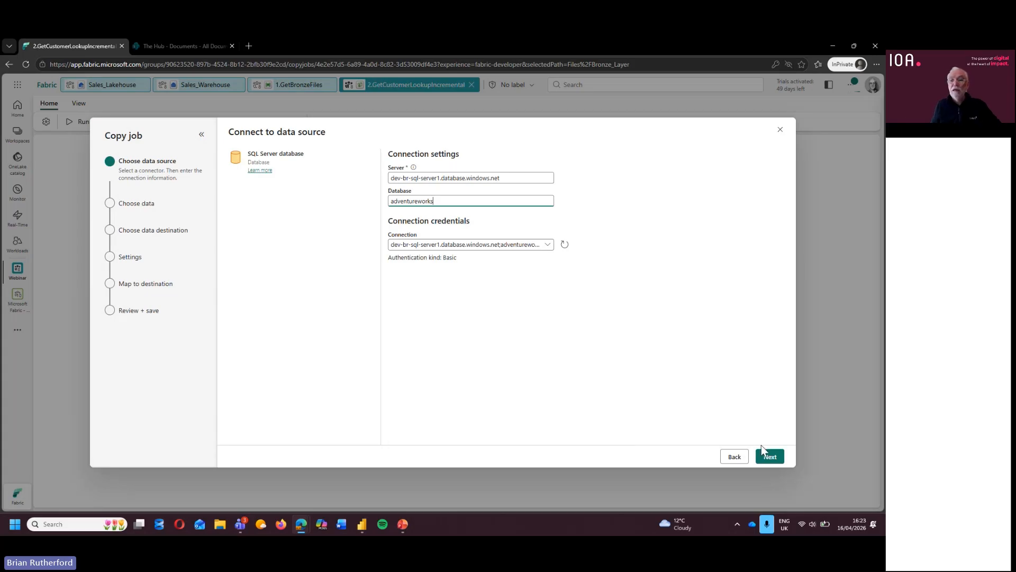
{"action": "left_click", "coordinate": [769, 458]}
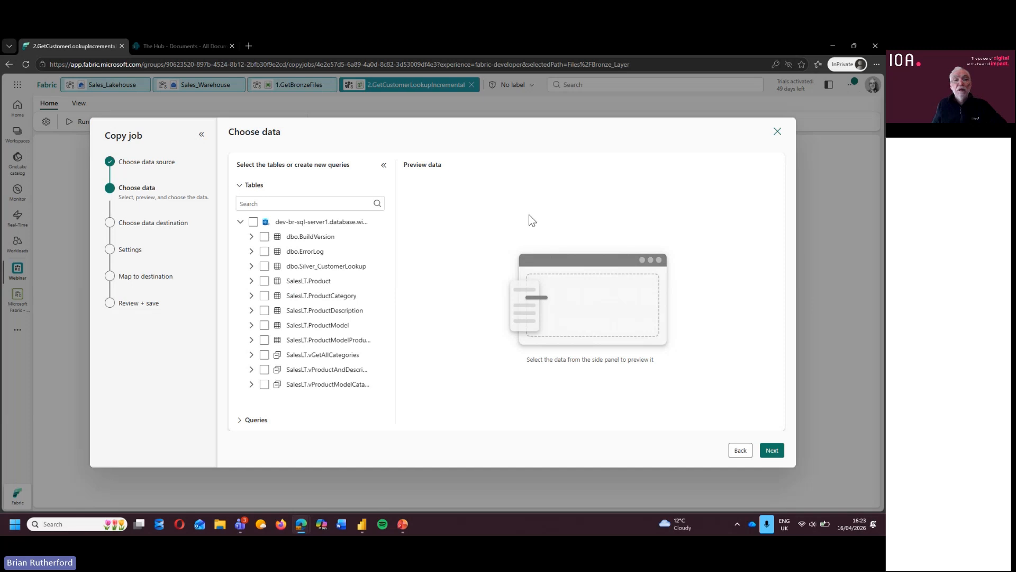
{"action": "left_click", "coordinate": [264, 267]}
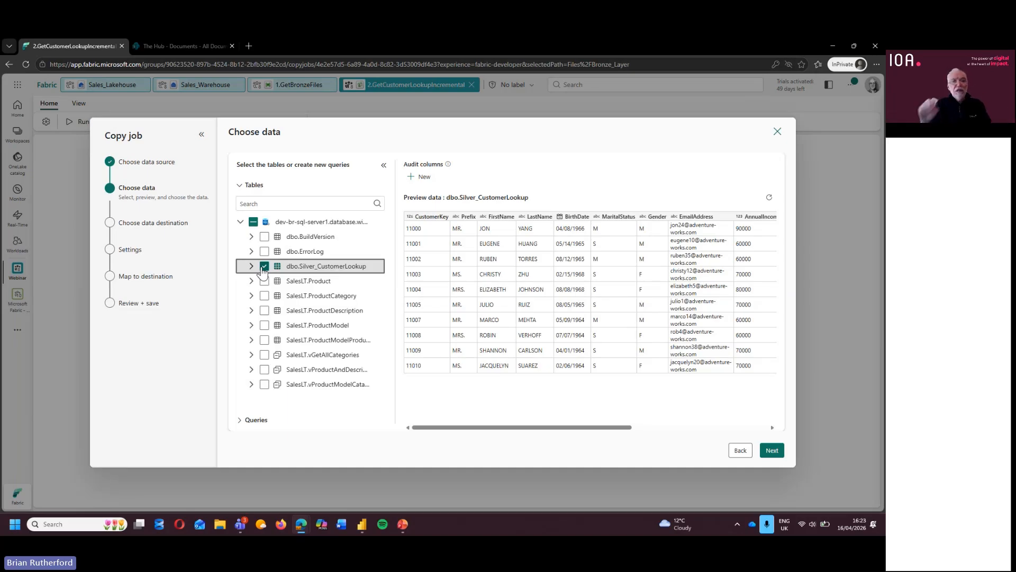
{"action": "left_click", "coordinate": [769, 450]}
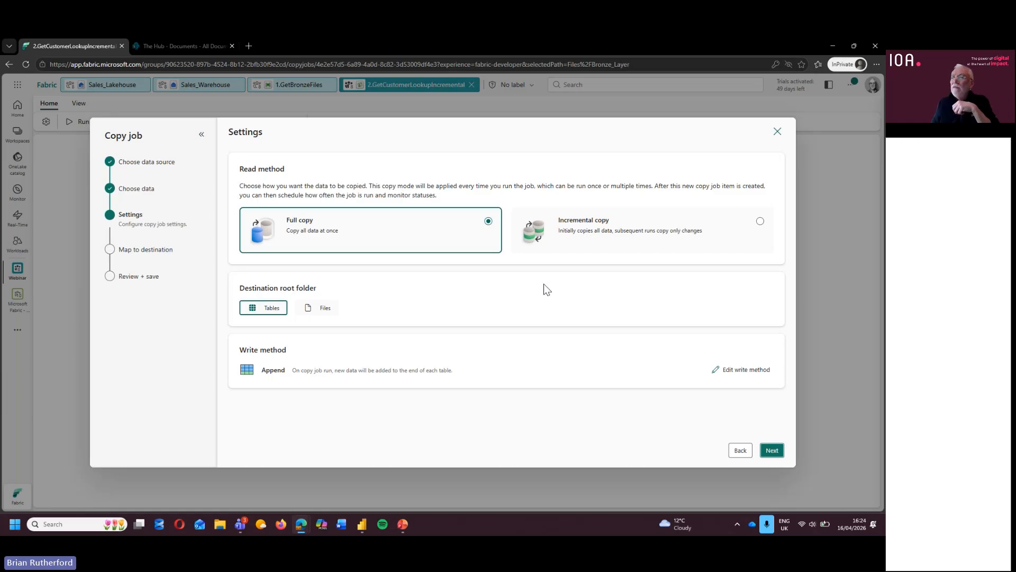
Step: Set the copy job's read method to Incremental copy, with TimeStamp as the incremental column for dbo.Silver_CustomerLookup
{"action": "left_click", "coordinate": [760, 221]}
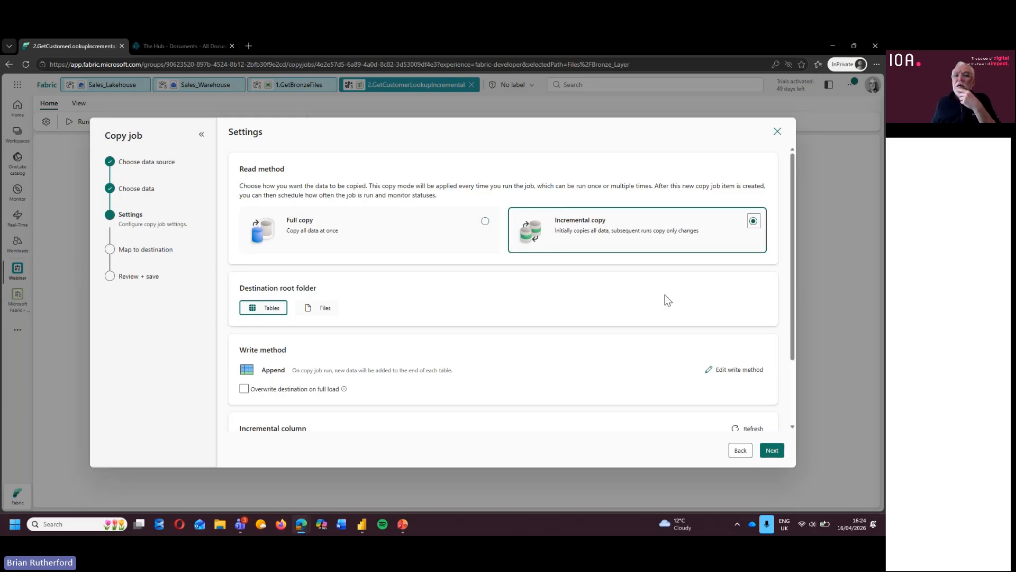
{"action": "scroll", "coordinate": [436, 315], "scroll_direction": "down", "scroll_amount": 1}
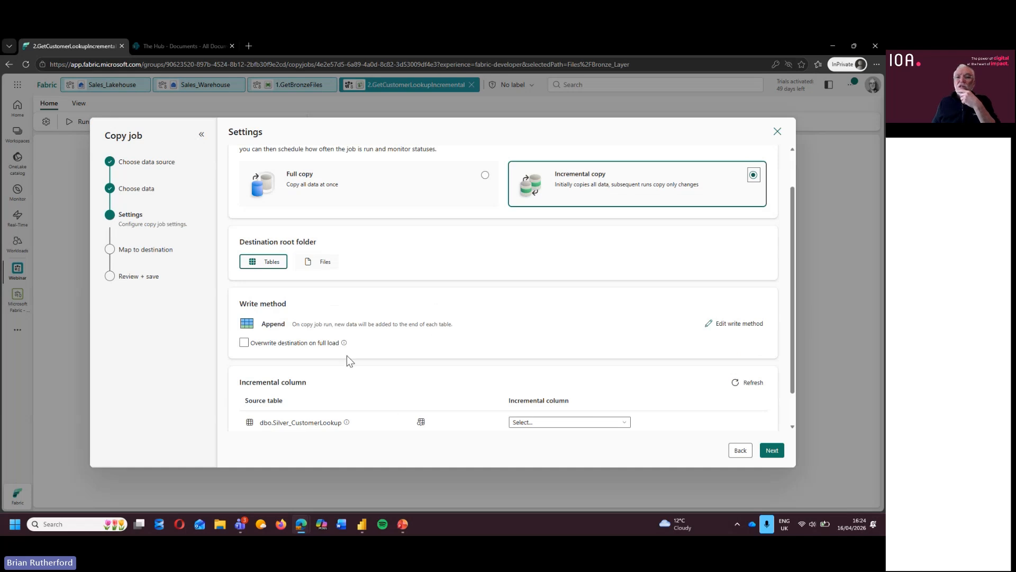
{"action": "left_click", "coordinate": [576, 425]}
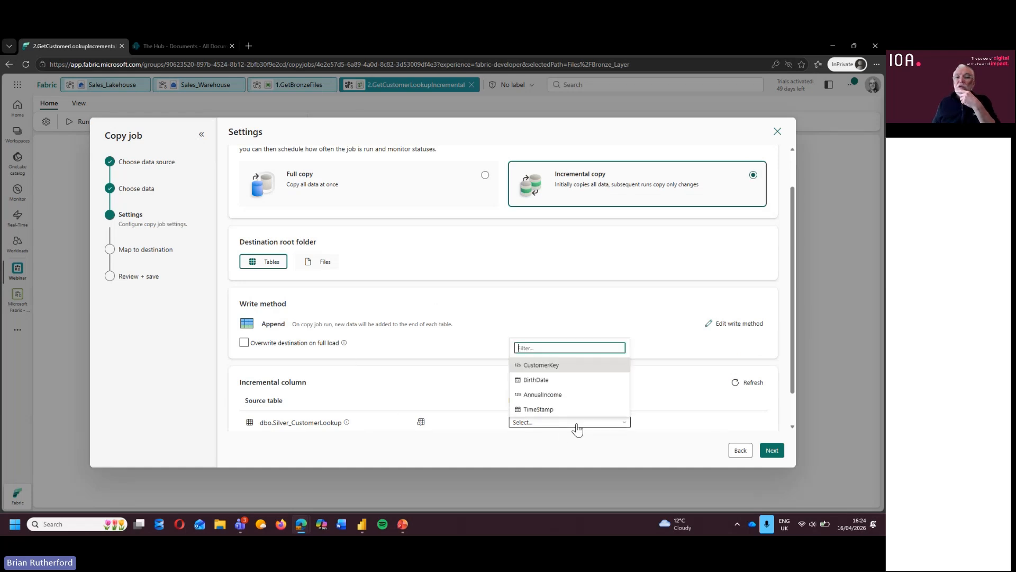
{"action": "left_click", "coordinate": [553, 410]}
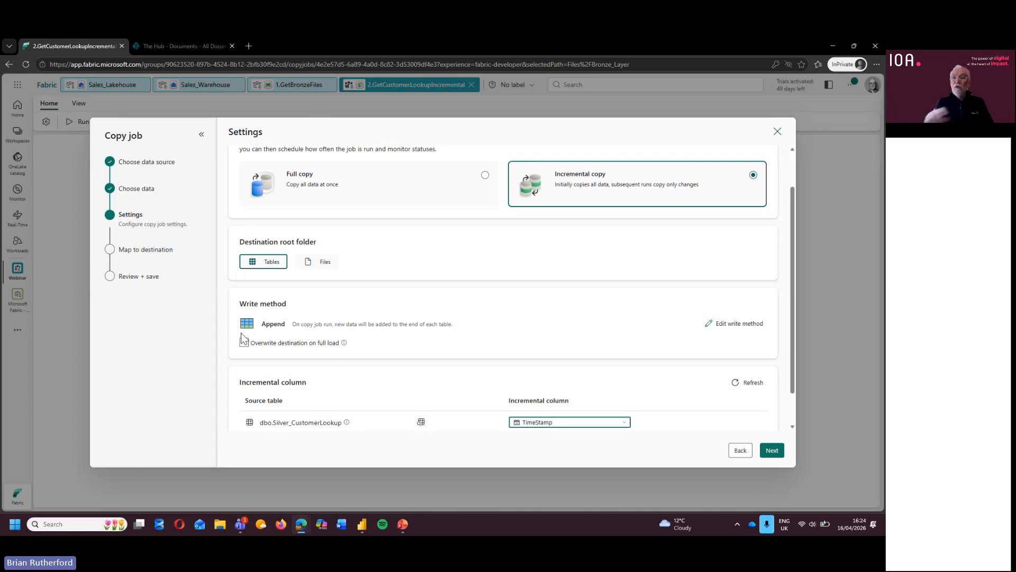
Step: Change the write method to Merge (Preview) with CustomerKey as the key column, and return to the main copy job settings
{"action": "left_click", "coordinate": [747, 323]}
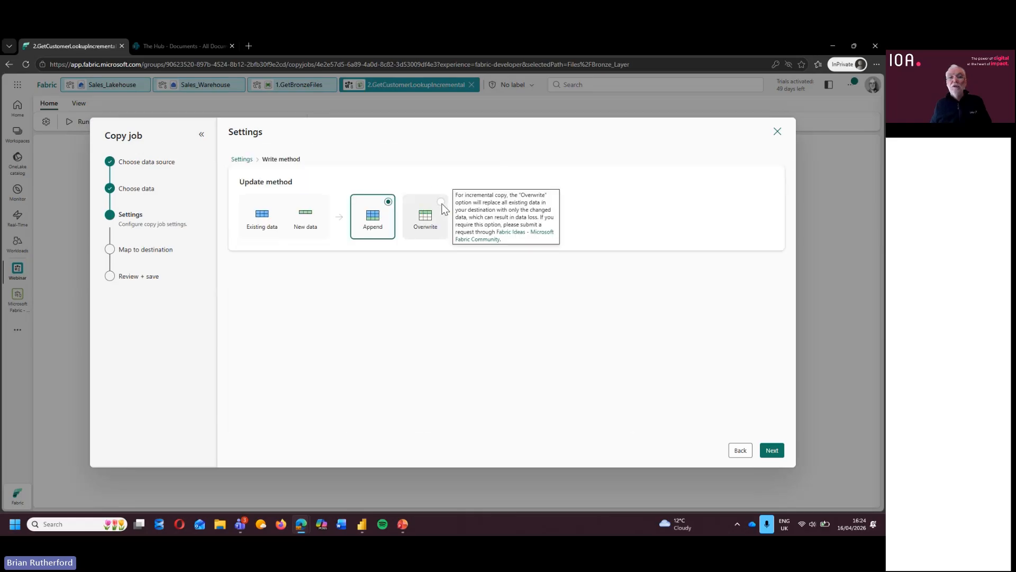
{"action": "left_click", "coordinate": [490, 211]}
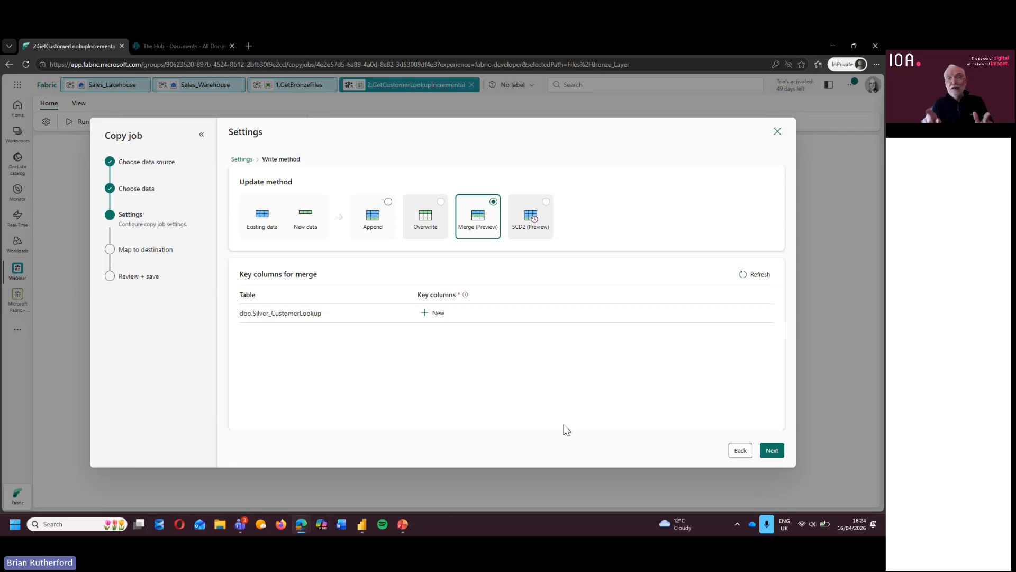
{"action": "left_click", "coordinate": [436, 314]}
{"action": "left_click", "coordinate": [425, 329]}
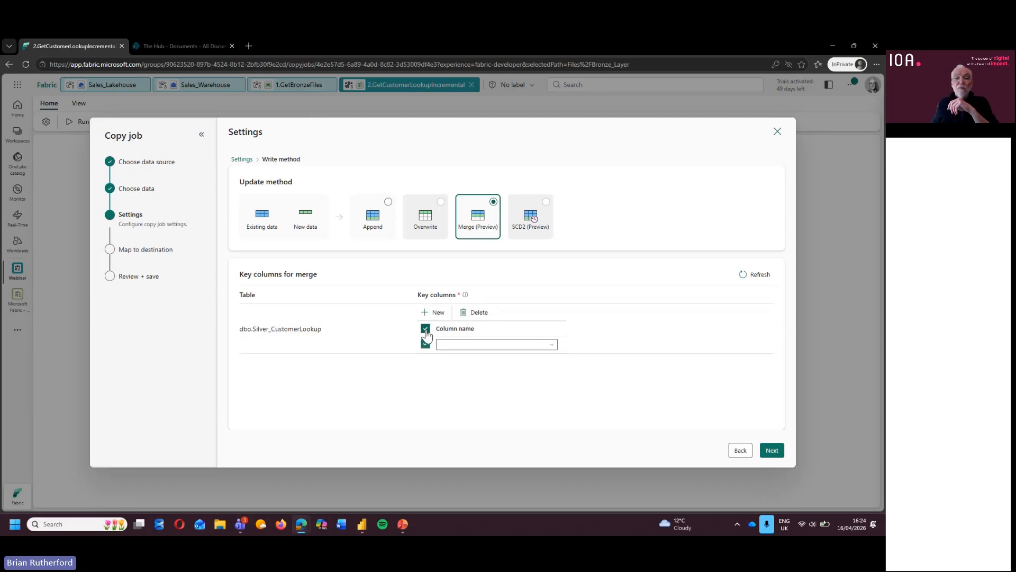
{"action": "left_click", "coordinate": [552, 345]}
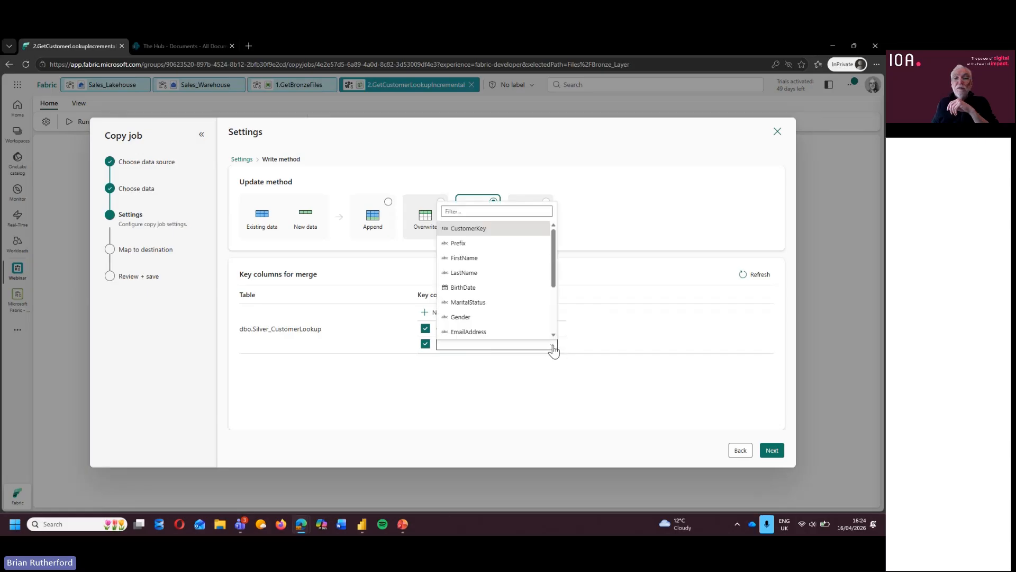
{"action": "left_click", "coordinate": [476, 228]}
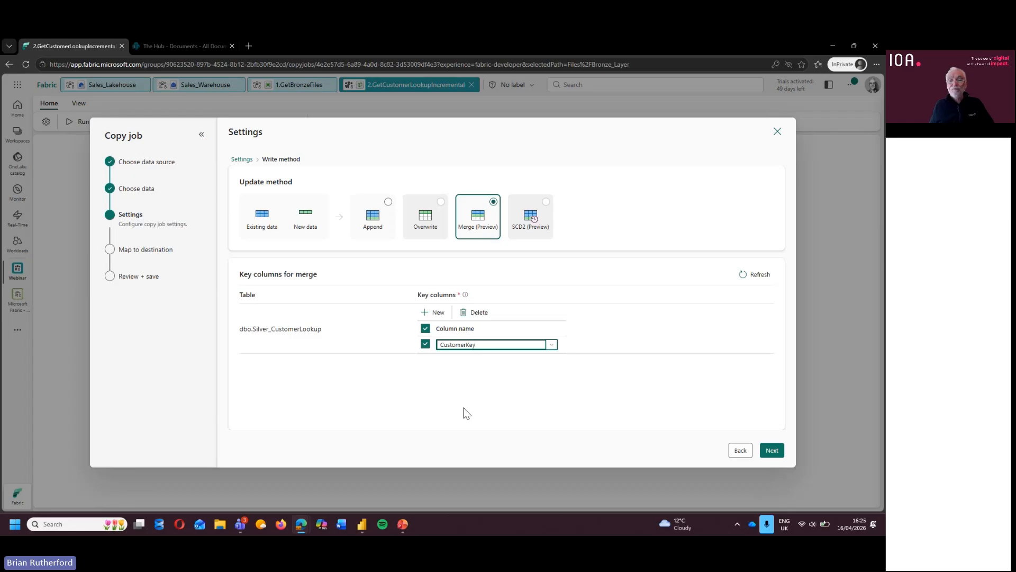
{"action": "left_click", "coordinate": [242, 159]}
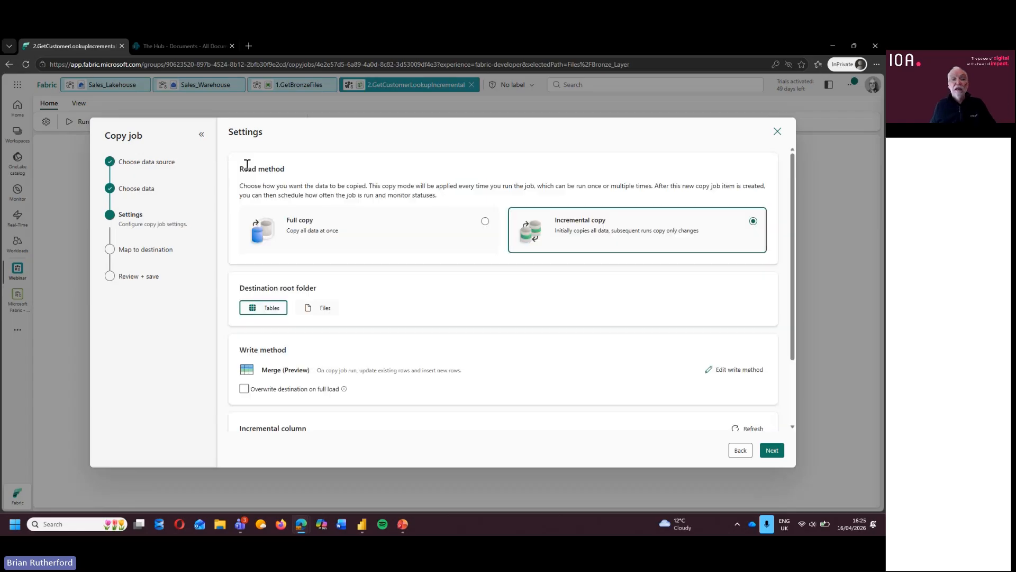
Step: Review the copy job settings, accept the destination mapping to dbo.Silver_CustomerLookup, and save and run the job on its by-the-minute schedule
{"action": "scroll", "coordinate": [440, 374], "scroll_direction": "down", "scroll_amount": 3}
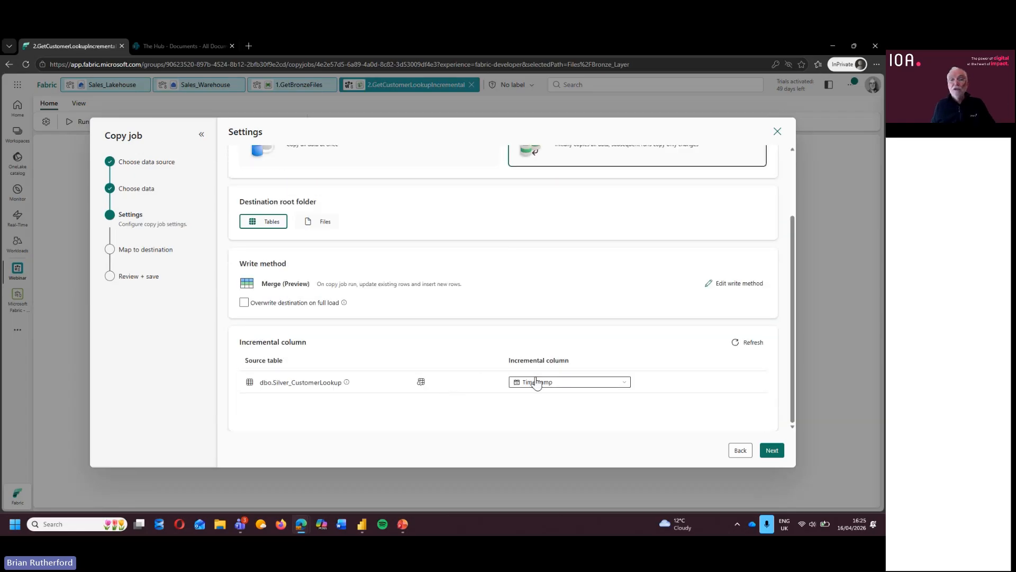
{"action": "scroll", "coordinate": [526, 312], "scroll_direction": "up", "scroll_amount": 3}
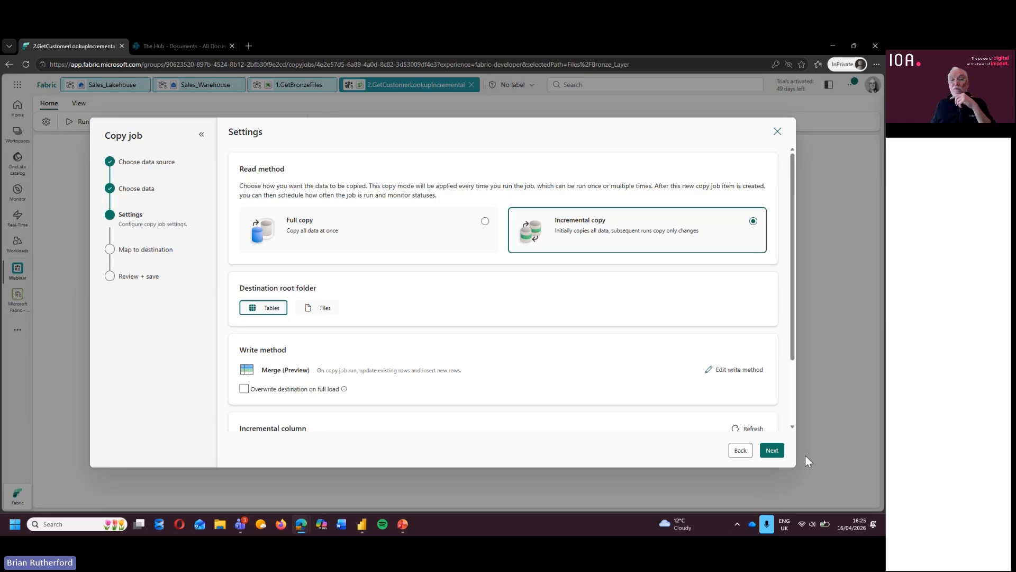
{"action": "left_click", "coordinate": [779, 453]}
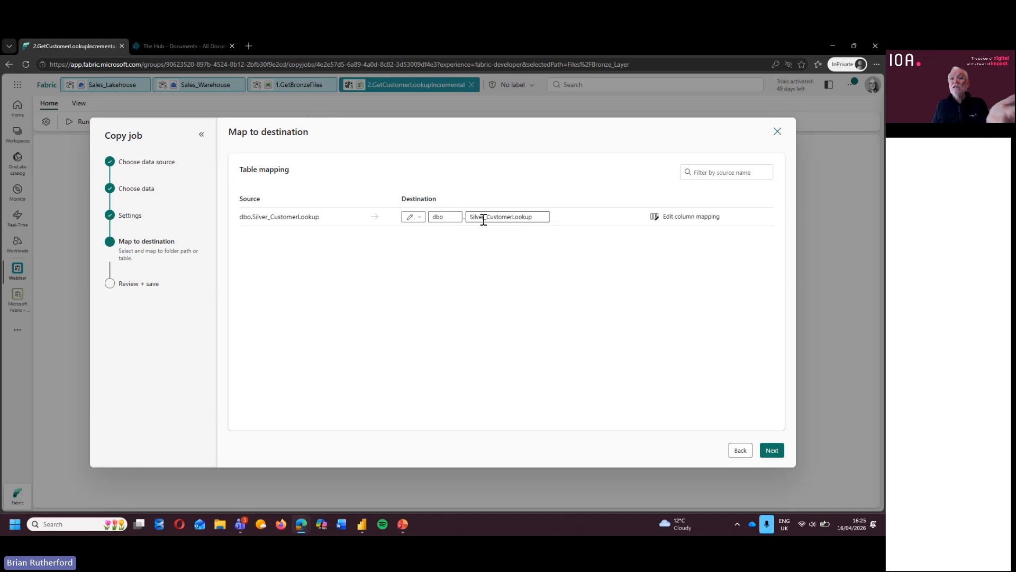
{"action": "left_click", "coordinate": [772, 451]}
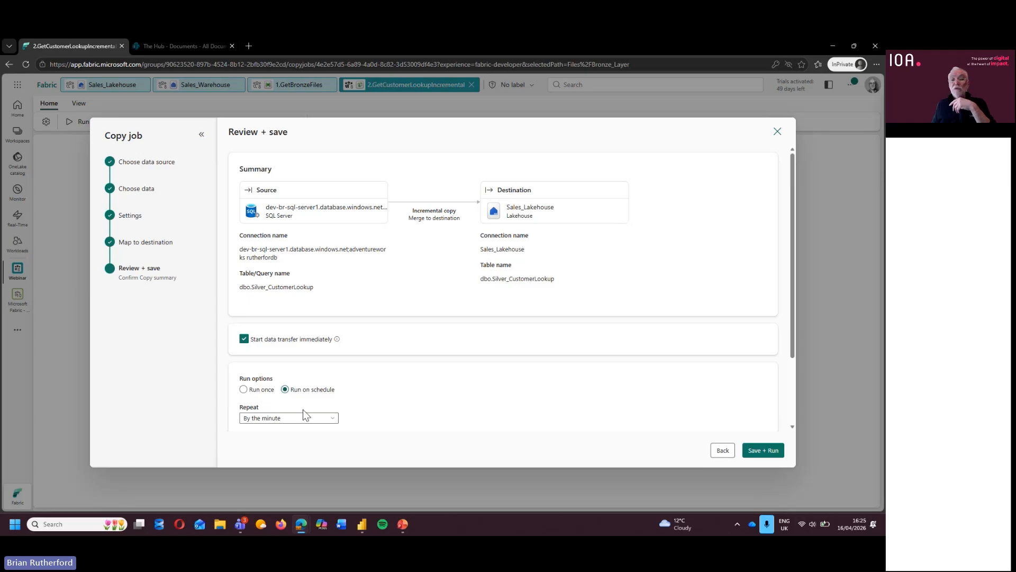
{"action": "left_click", "coordinate": [759, 448]}
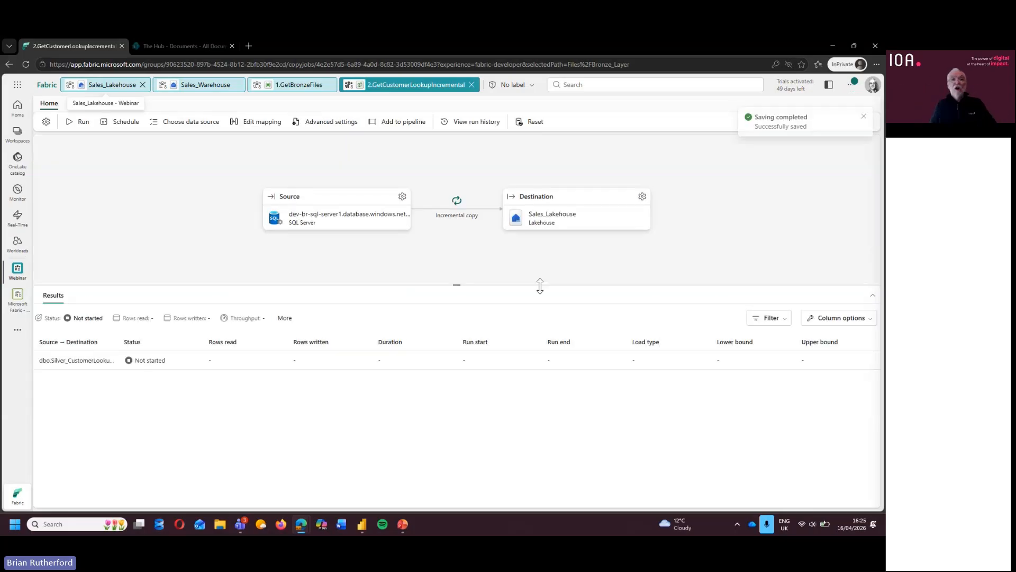
Step: Return to Sales_Lakehouse, refresh the Bronze_Layer folder under Files and open it to inspect the ingested CSV files
{"action": "left_click", "coordinate": [294, 88]}
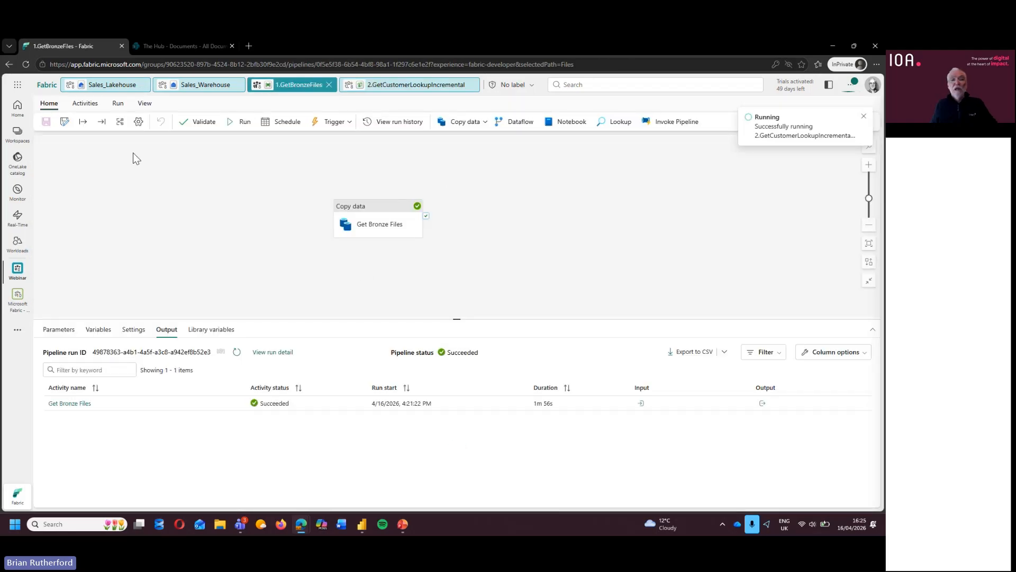
{"action": "left_click", "coordinate": [108, 87]}
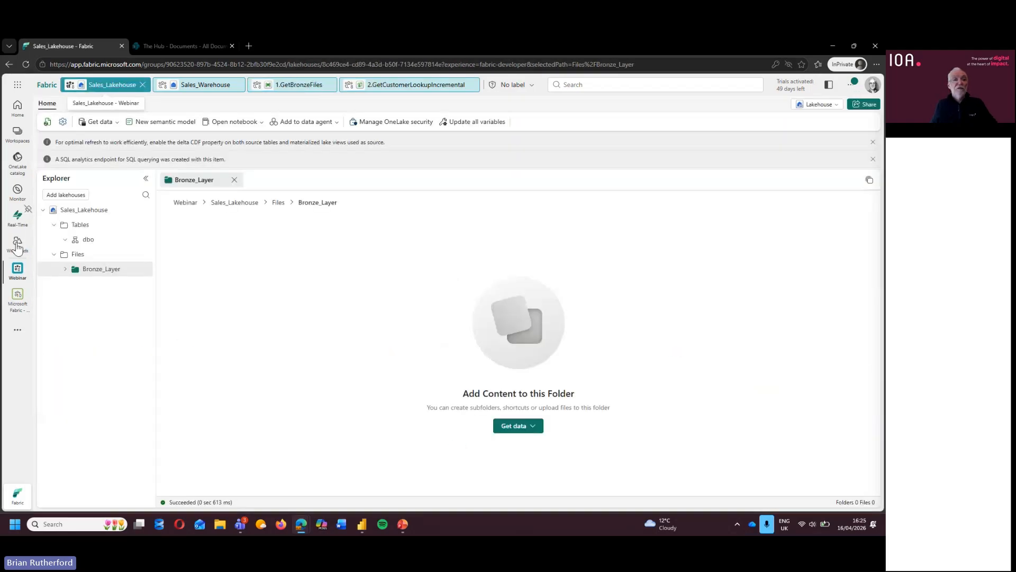
{"action": "left_click", "coordinate": [81, 255]}
{"action": "left_click", "coordinate": [143, 272]}
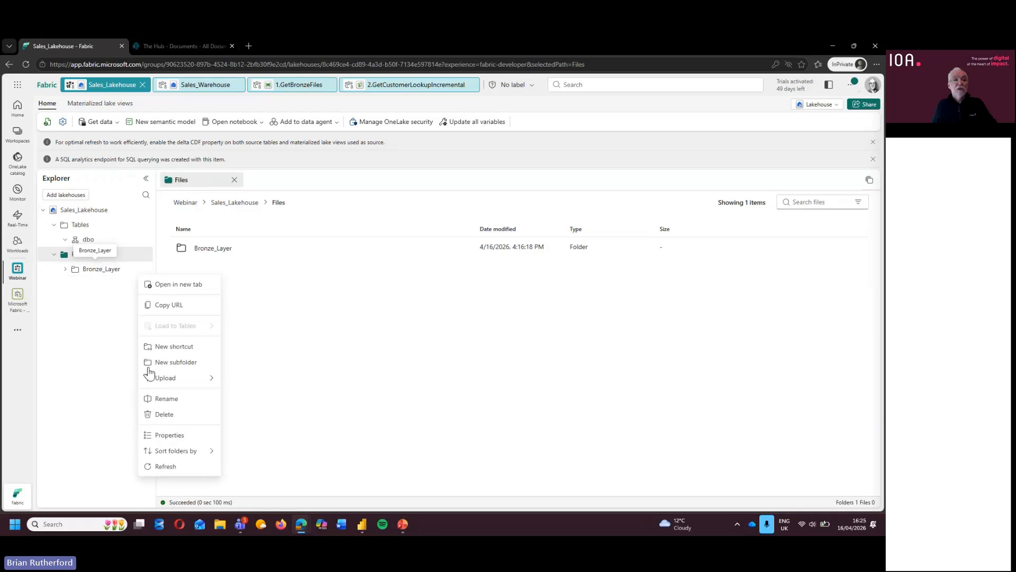
{"action": "left_click", "coordinate": [159, 466]}
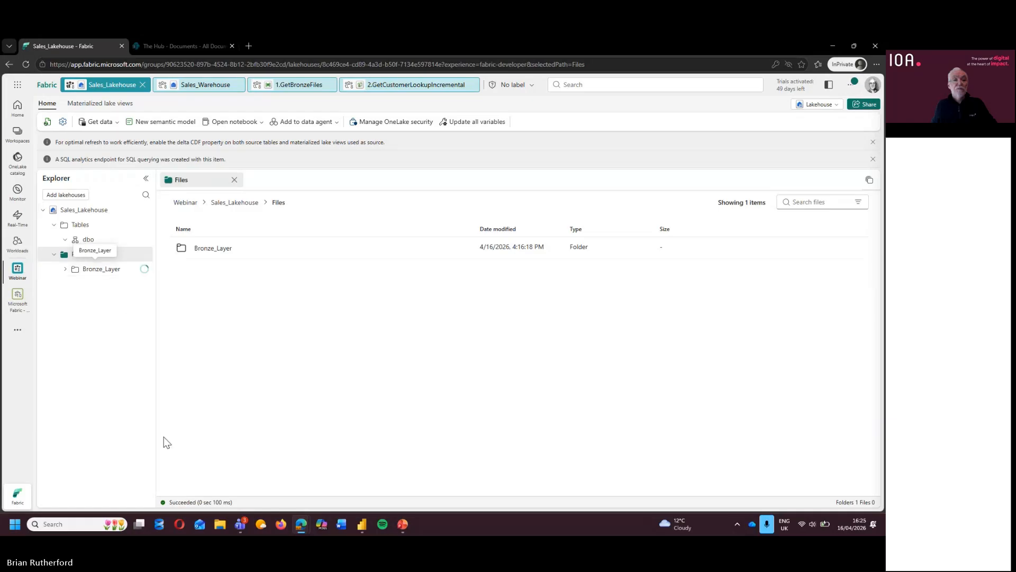
{"action": "left_click", "coordinate": [99, 271]}
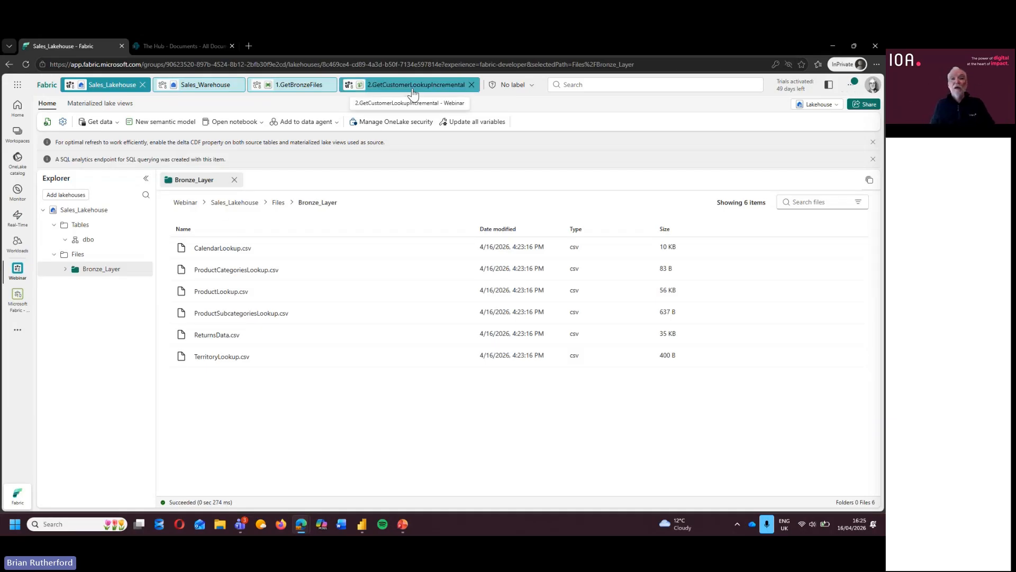
Step: Check the run status of 2.GetCustomerLookupIncremental in the copy job results and in the Monitor activity list
{"action": "left_click", "coordinate": [411, 85]}
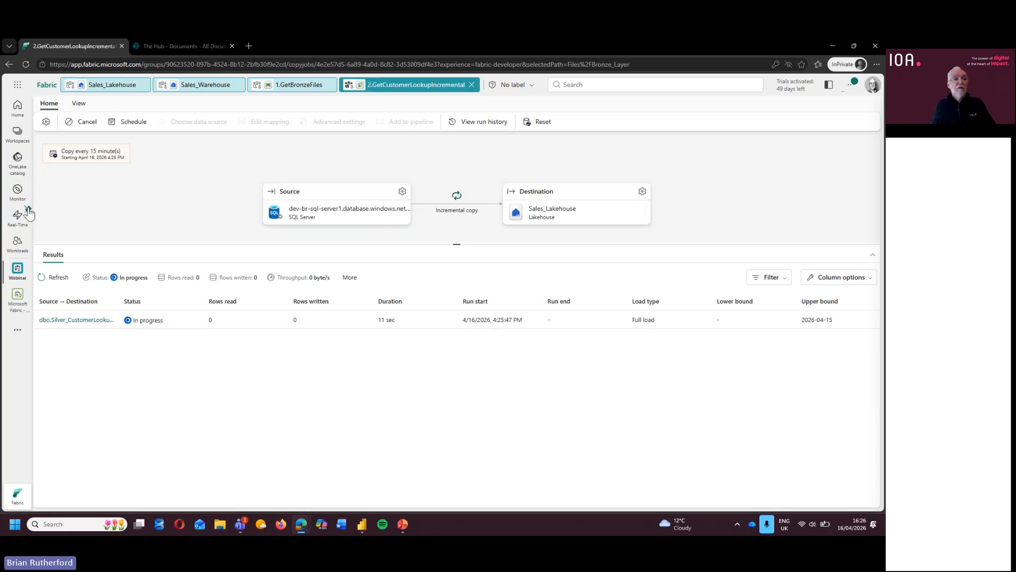
{"action": "left_click", "coordinate": [16, 192]}
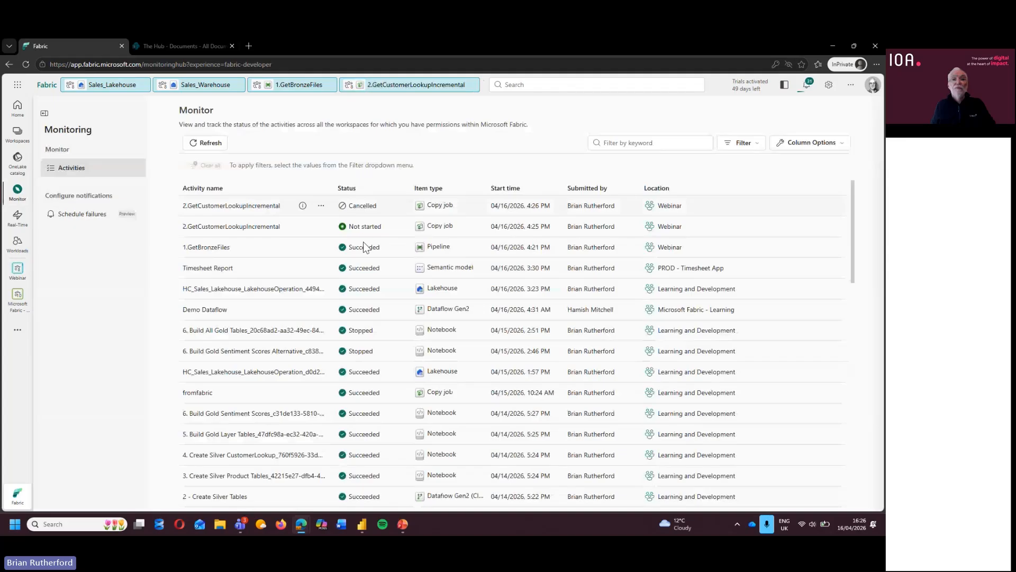
{"action": "left_click", "coordinate": [400, 84]}
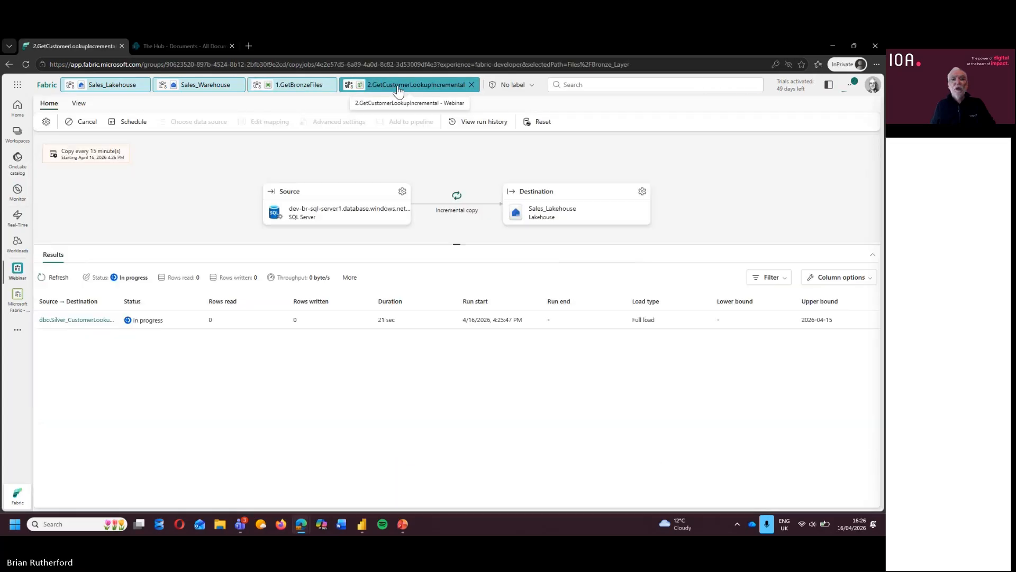
{"action": "left_click_drag", "start_coordinate": [436, 245], "coordinate": [436, 268]}
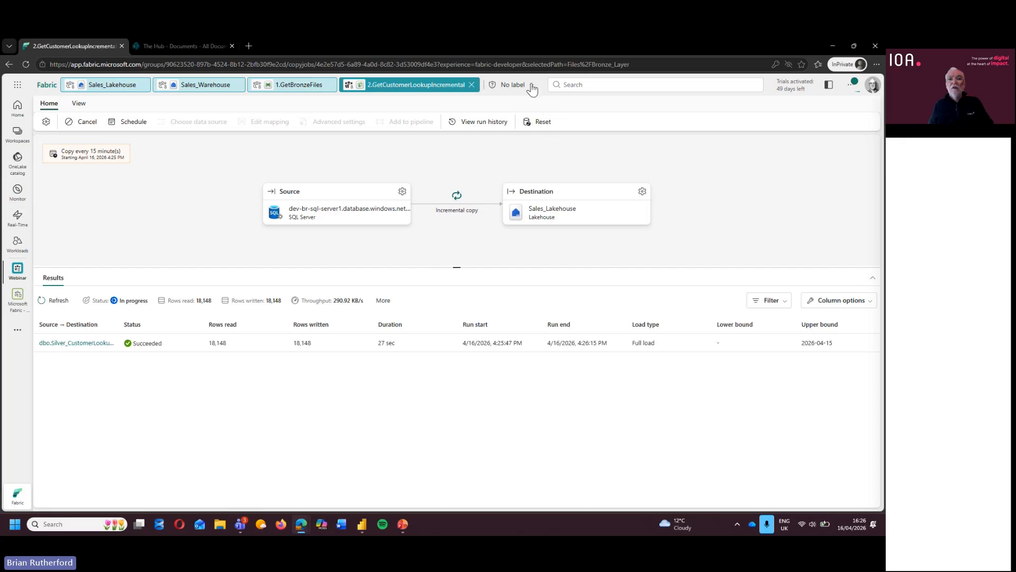
Step: From the Webinar workspace's item list, view the schedule of the 2.GetCustomerLookupIncremental copy job and close it
{"action": "left_click", "coordinate": [516, 85]}
{"action": "left_click", "coordinate": [501, 153]}
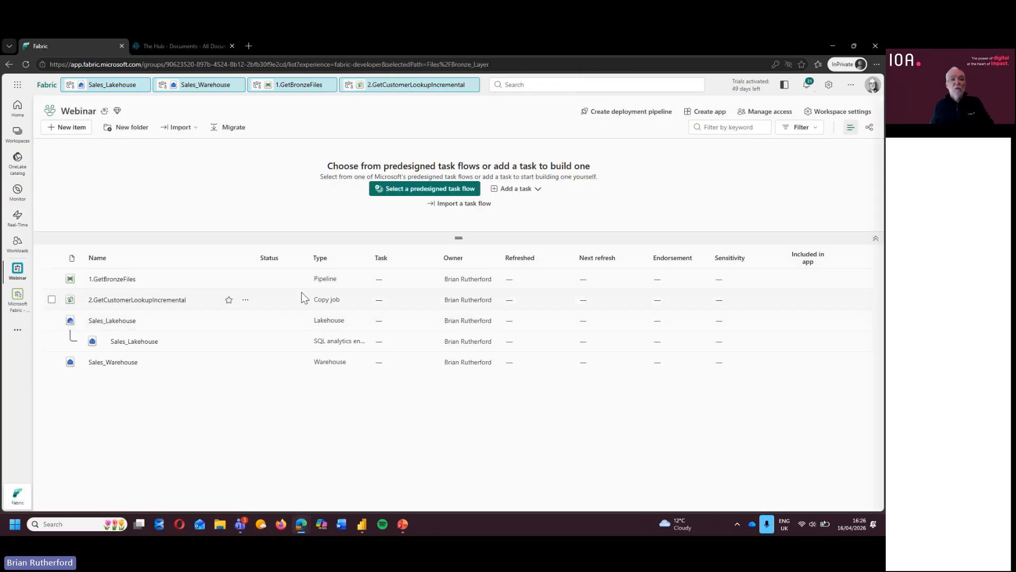
{"action": "left_click", "coordinate": [245, 300]}
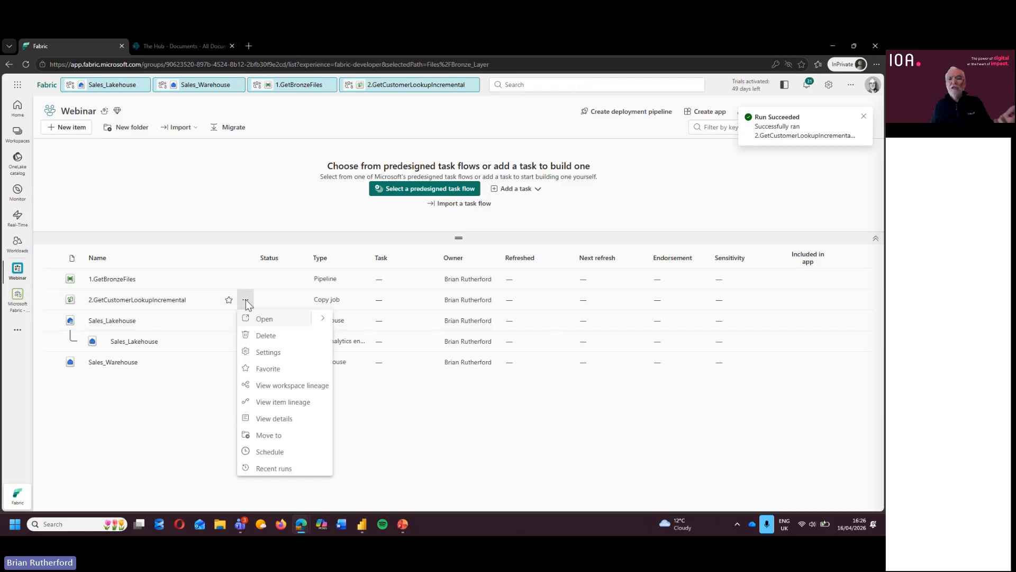
{"action": "left_click", "coordinate": [270, 452]}
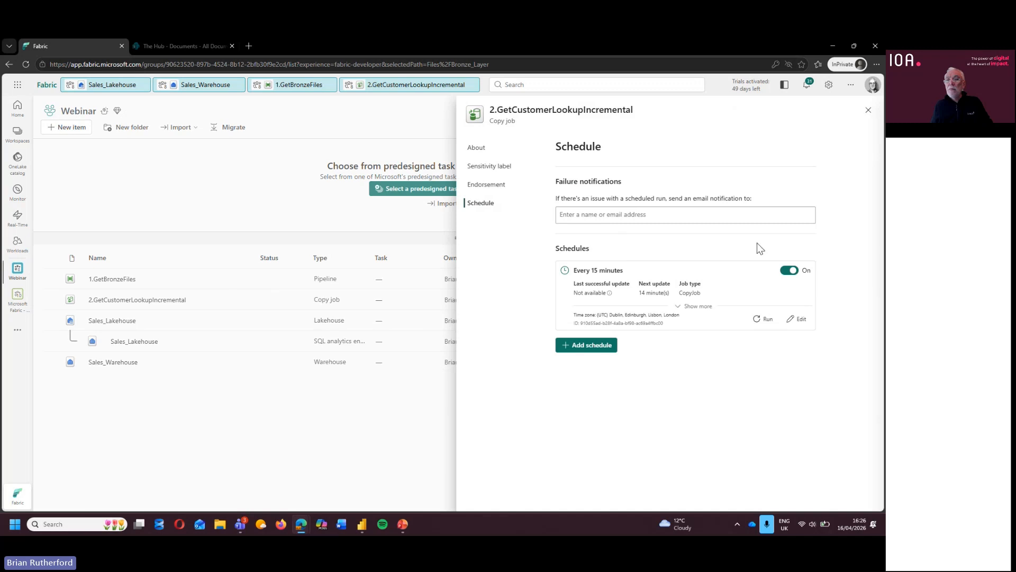
{"action": "left_click", "coordinate": [868, 110]}
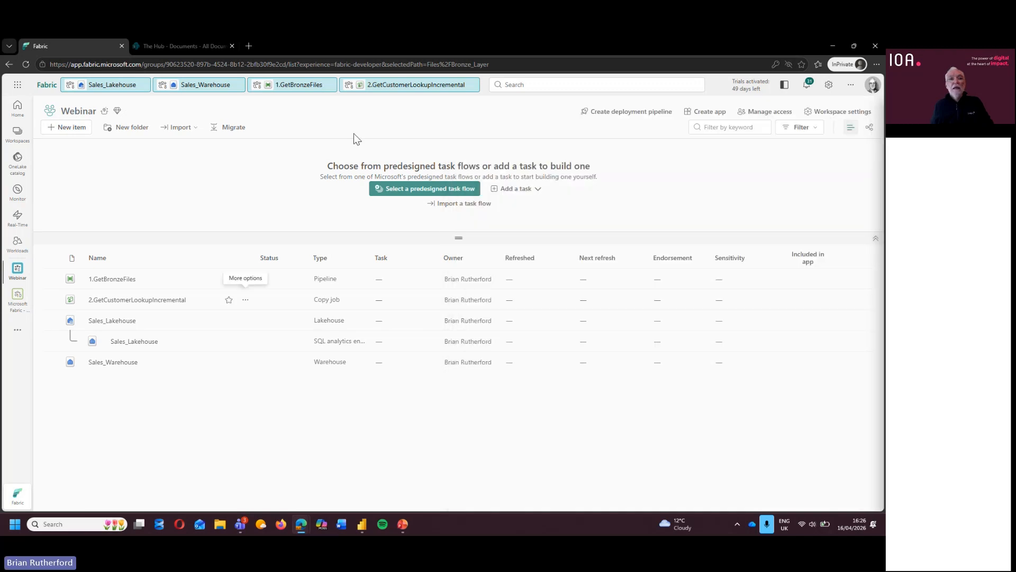
Step: Refresh the Tables section of Sales_Lakehouse and open the dbo Silver_CustomerLookup table to preview its rows
{"action": "left_click", "coordinate": [112, 85]}
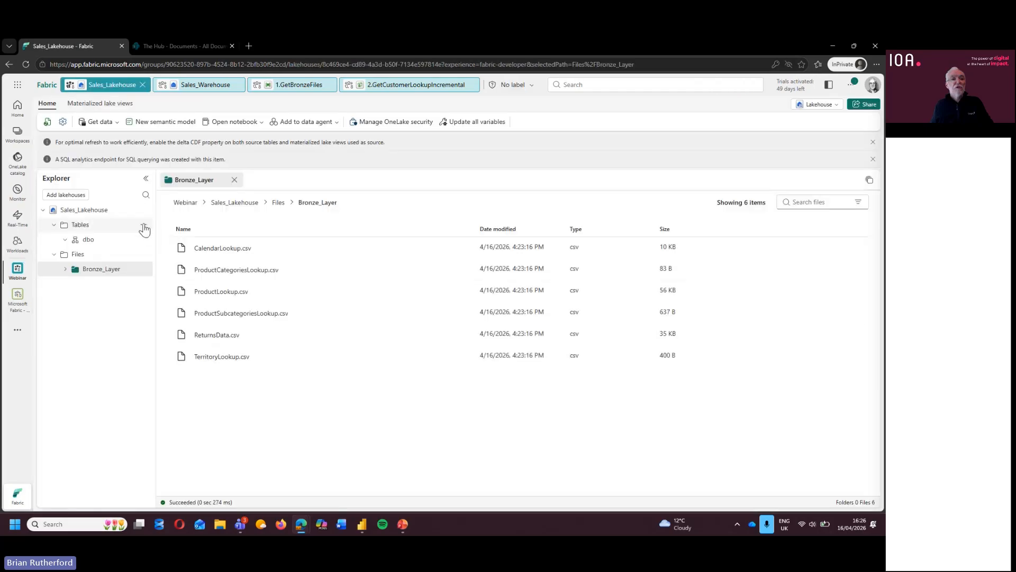
{"action": "left_click", "coordinate": [143, 225]}
{"action": "left_click", "coordinate": [156, 316]}
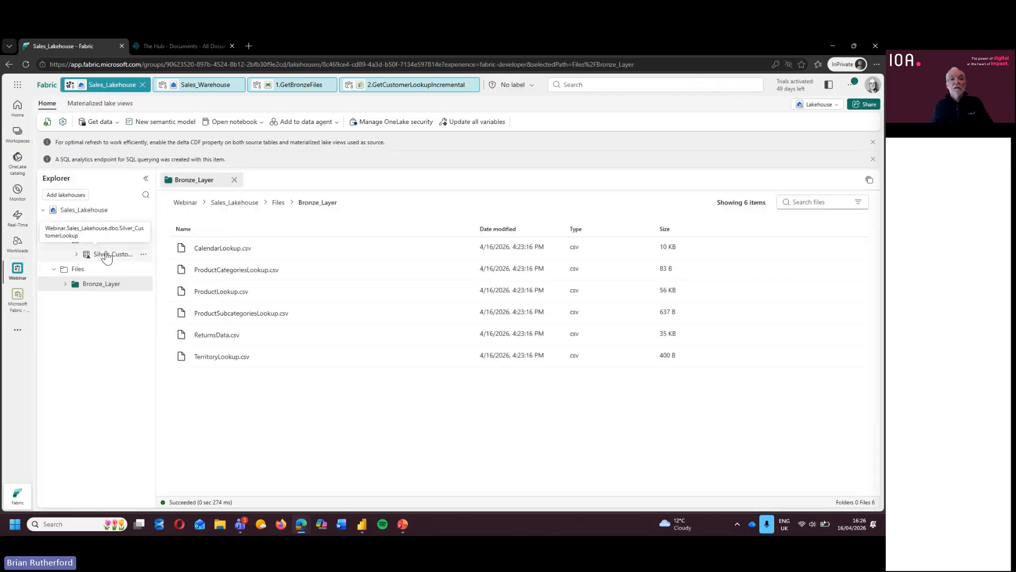
{"action": "left_click", "coordinate": [109, 254]}
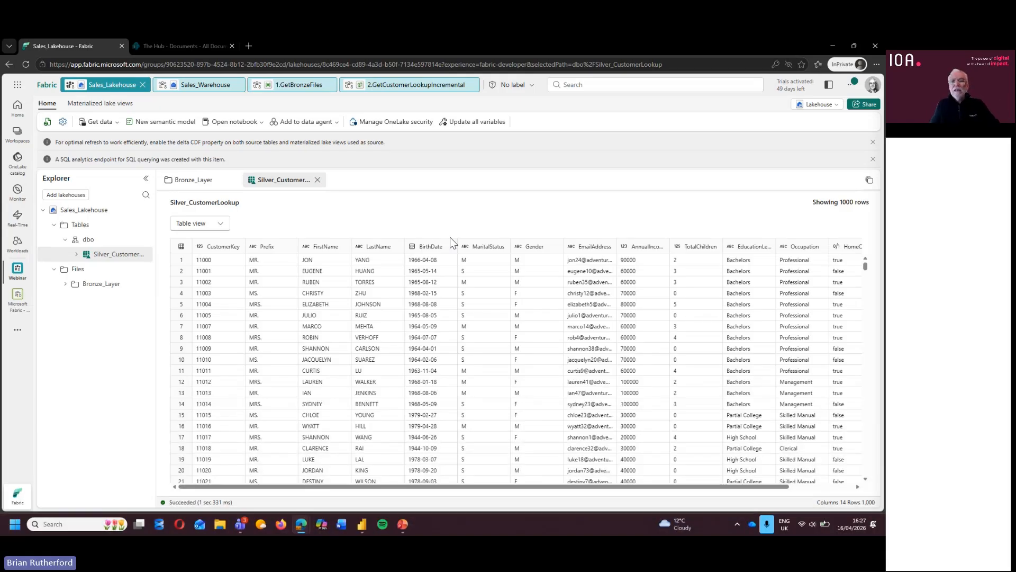
Step: Switch to PowerPoint to review the End to End Pipelines slide, and return to Sales_Lakehouse in Fabric
{"action": "left_click", "coordinate": [408, 524]}
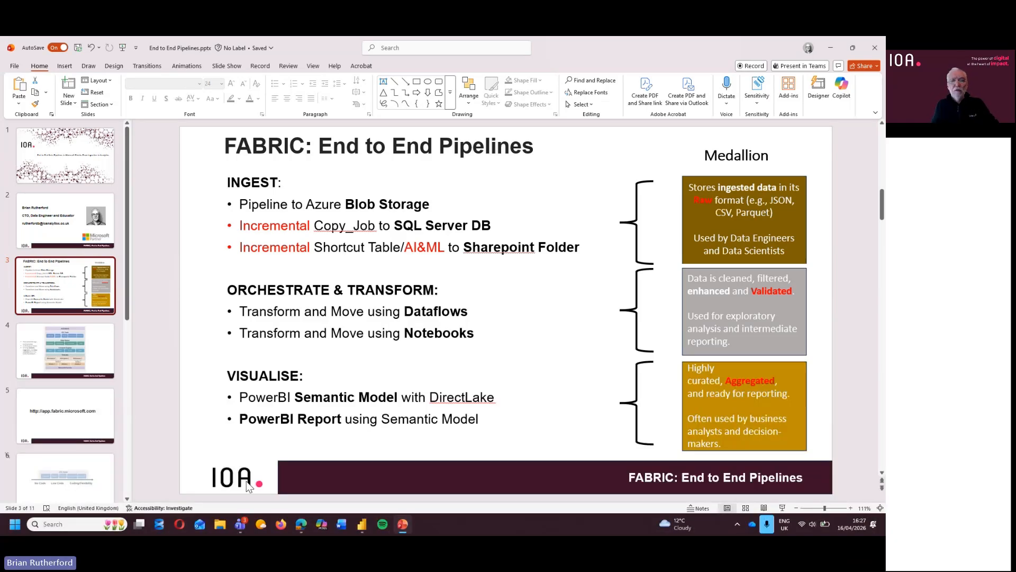
{"action": "mouse_move", "coordinate": [302, 523]}
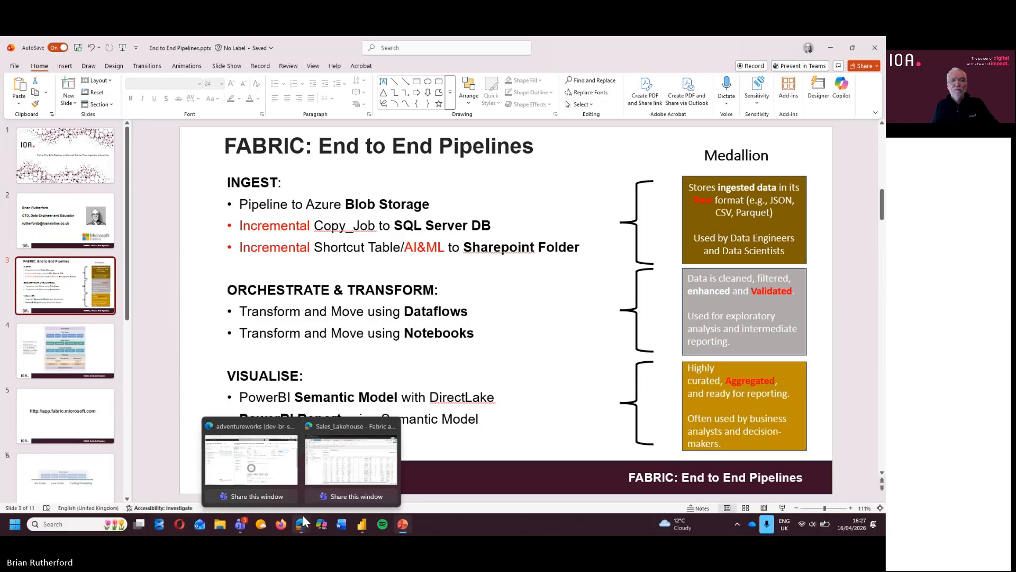
{"action": "left_click", "coordinate": [326, 466]}
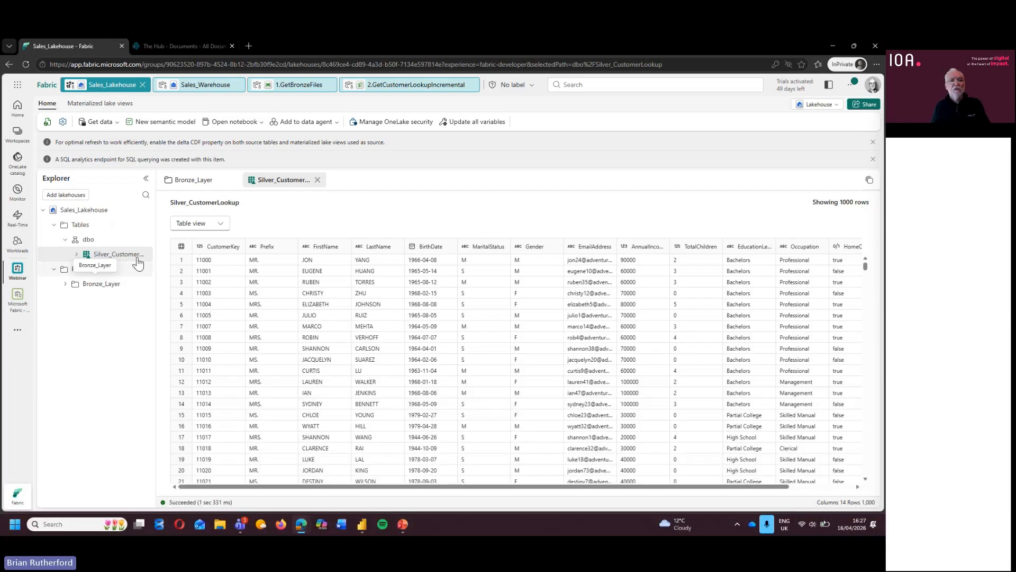
{"action": "left_click", "coordinate": [144, 240]}
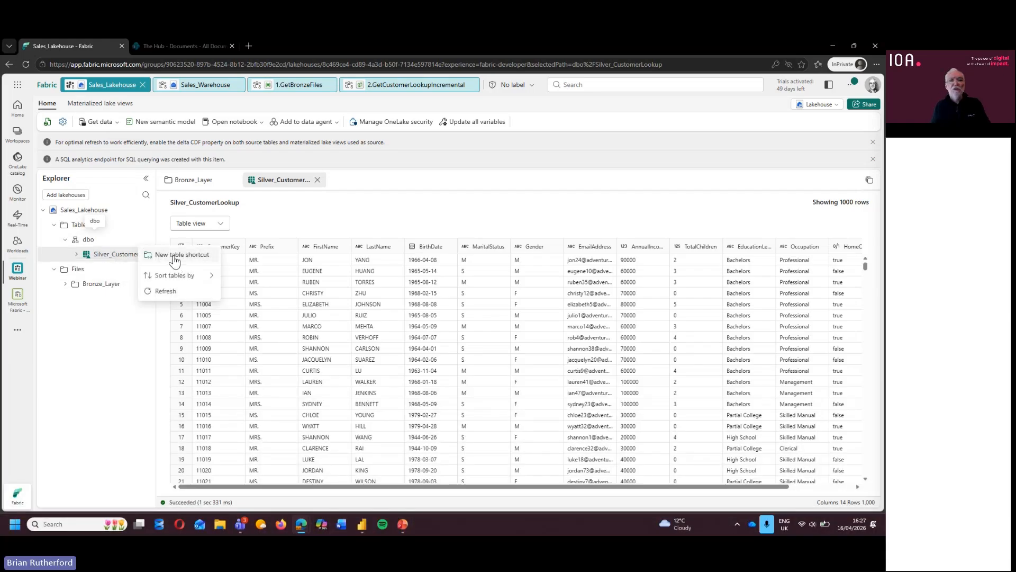
{"action": "left_click", "coordinate": [177, 255]}
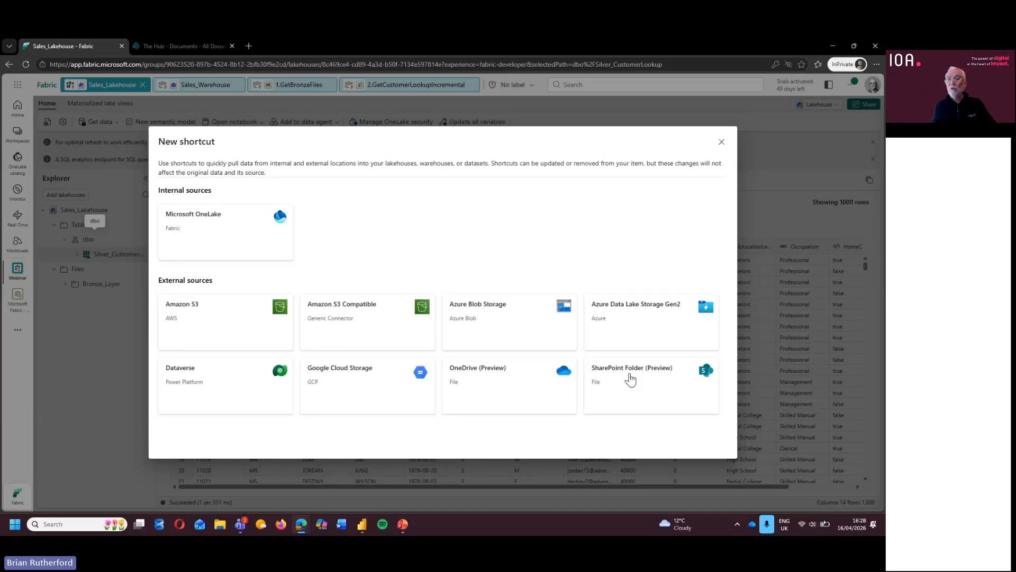
{"action": "left_click", "coordinate": [630, 377]}
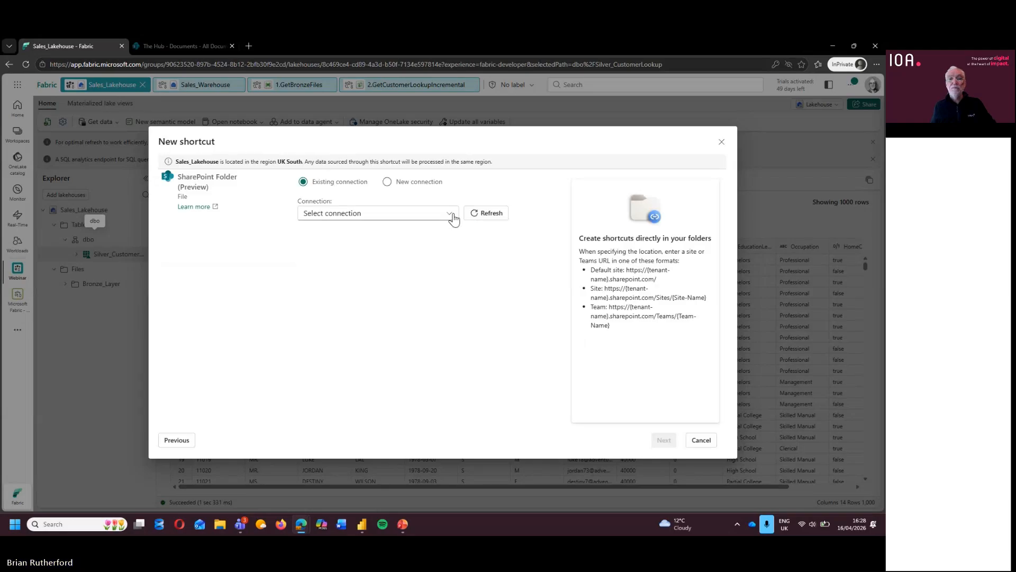
{"action": "left_click", "coordinate": [451, 214]}
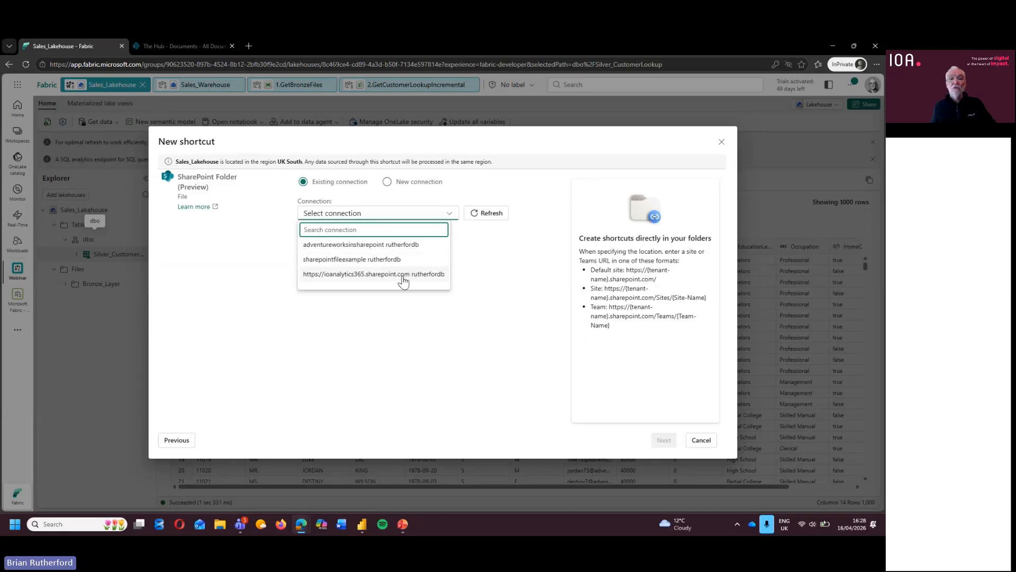
{"action": "left_click", "coordinate": [374, 275]}
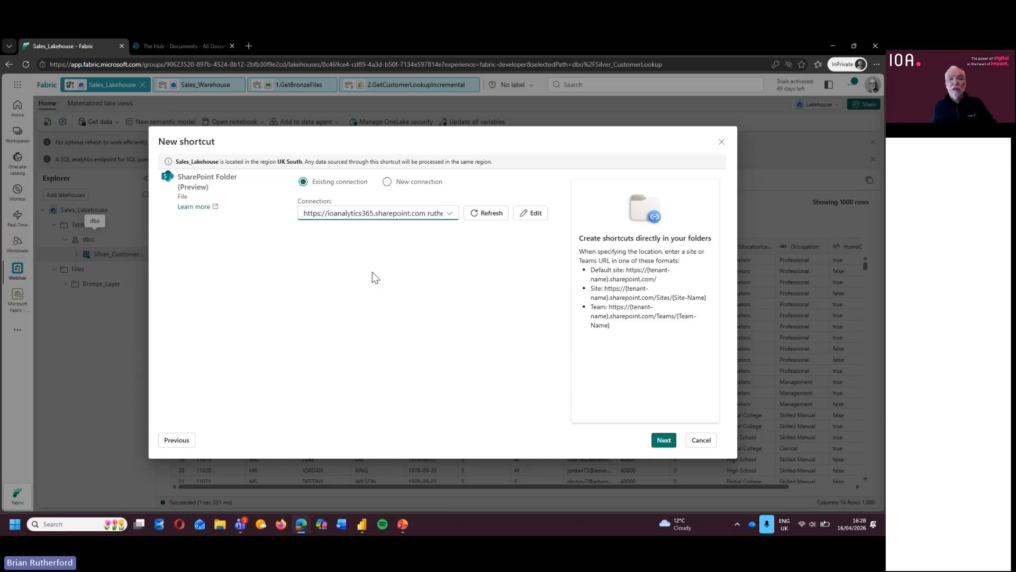
{"action": "left_click", "coordinate": [664, 441]}
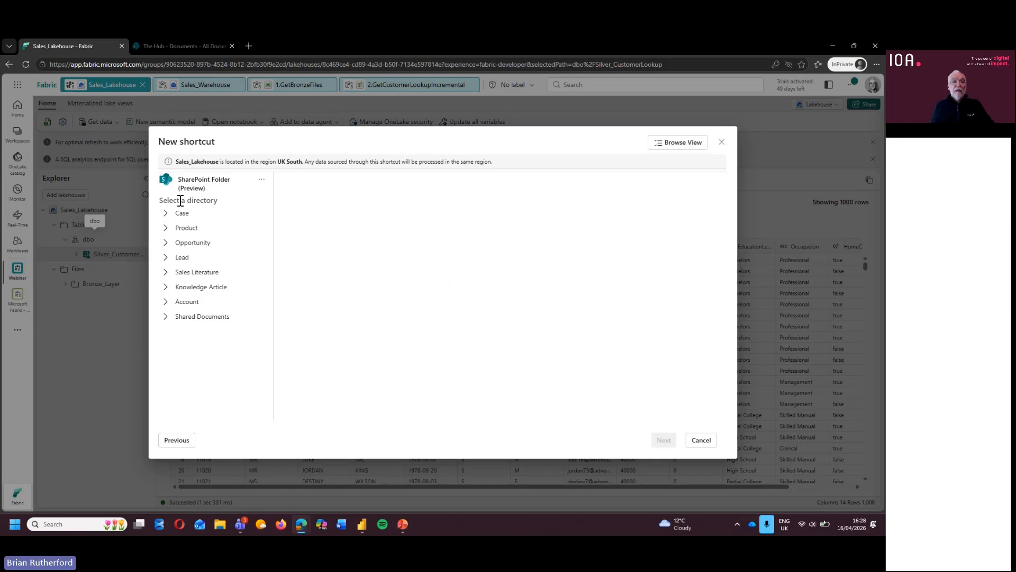
Step: Switch to The Hub site in SharePoint and examine the files in the sales_csv folder of its Documents library
{"action": "left_click", "coordinate": [166, 49]}
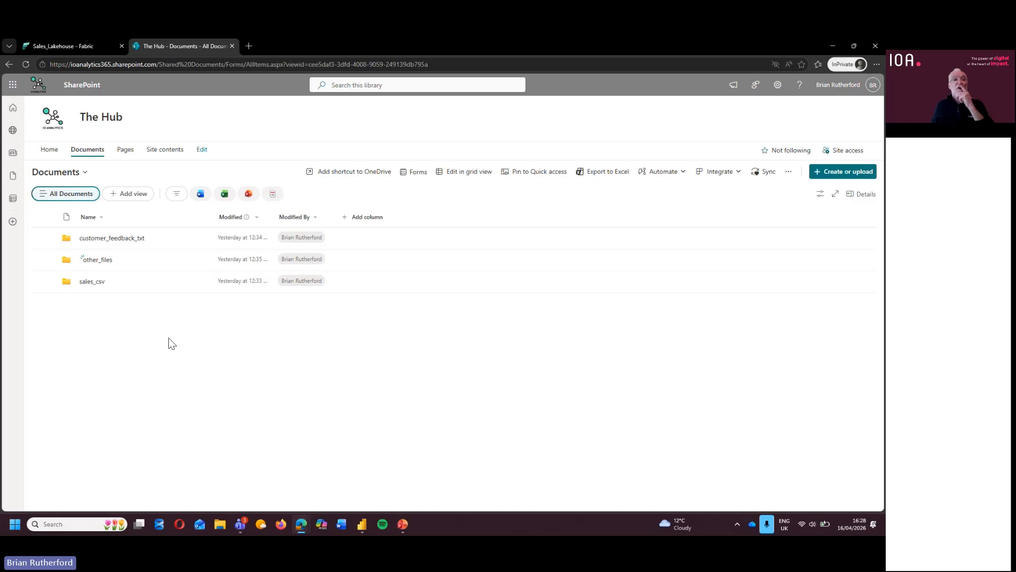
{"action": "left_click", "coordinate": [89, 282]}
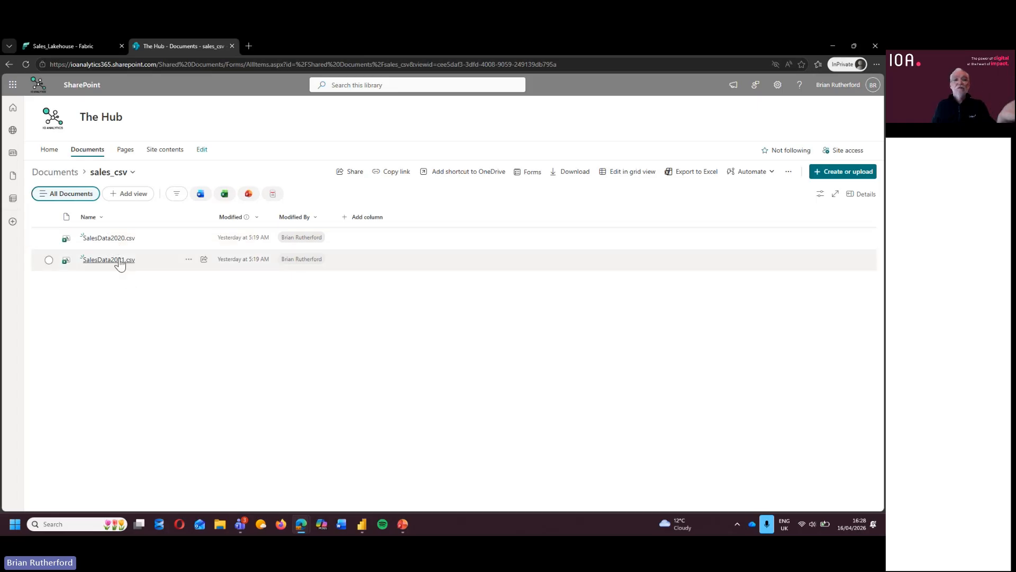
{"action": "mouse_move", "coordinate": [119, 263]}
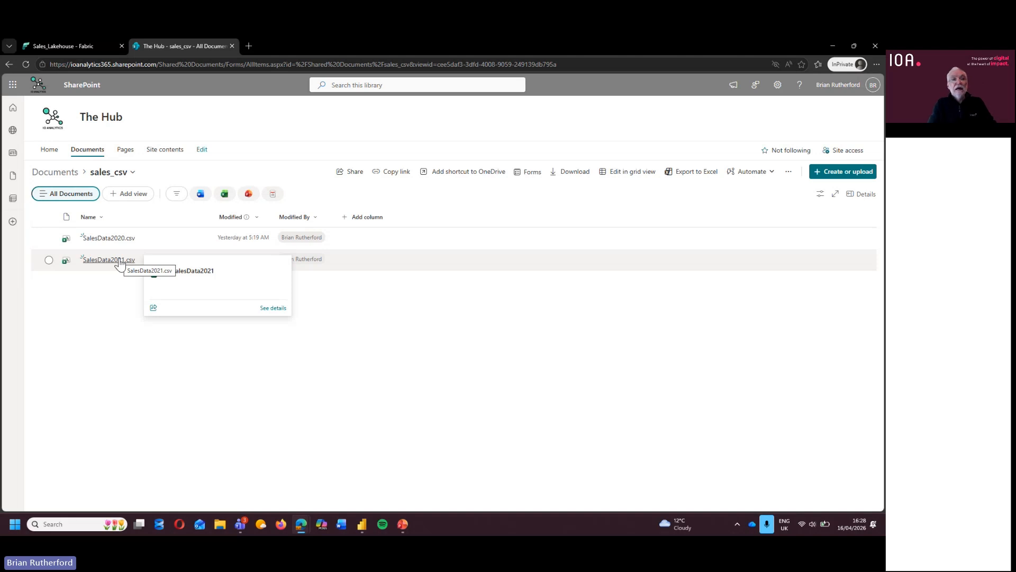
Step: Return to the Fabric shortcut setup, choose the sales_csv folder under Shared Documents, and accept the CSV to Delta transform with comma delimiter and first-row headers
{"action": "left_click", "coordinate": [61, 46]}
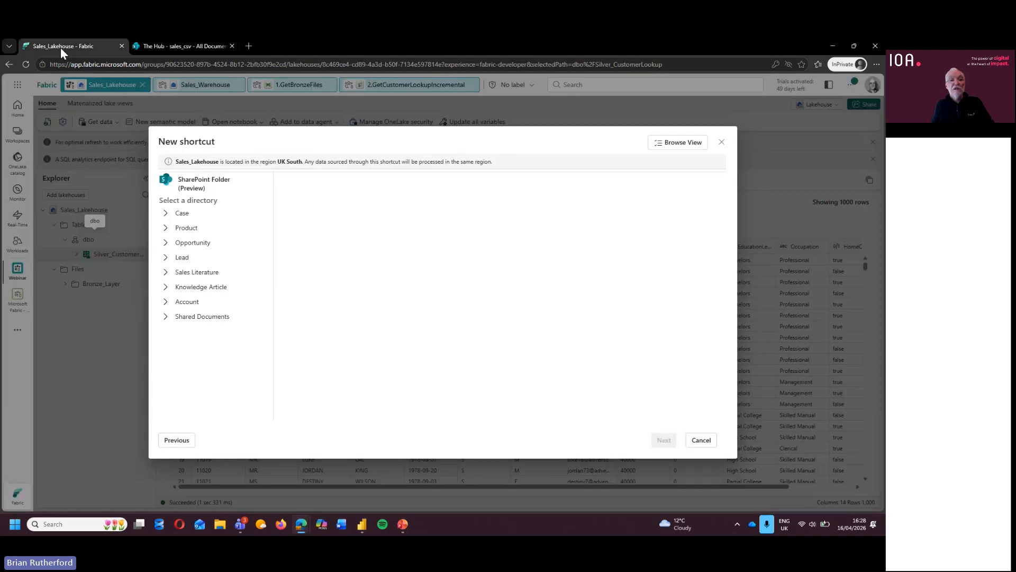
{"action": "left_click", "coordinate": [166, 317]}
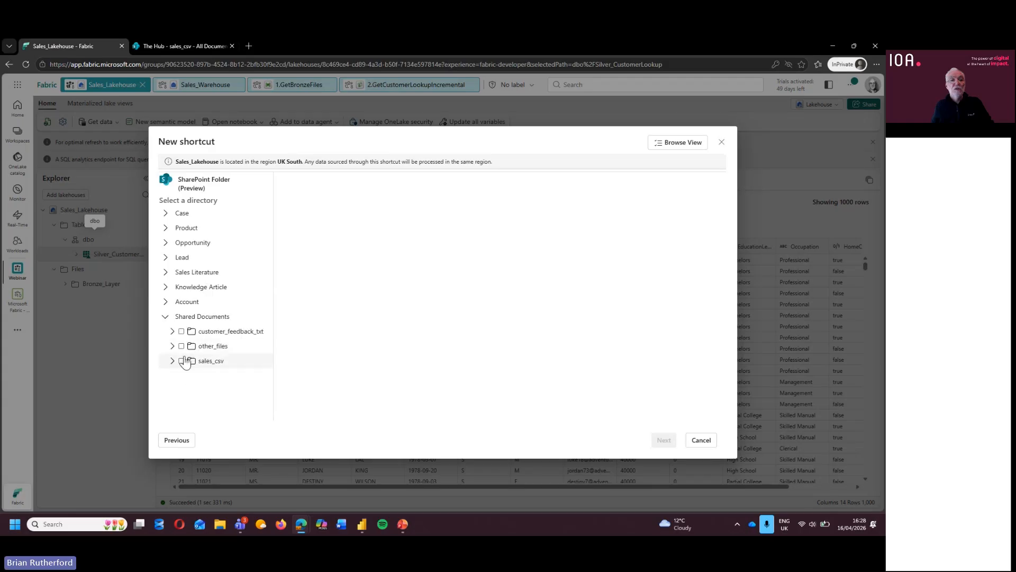
{"action": "left_click", "coordinate": [182, 361]}
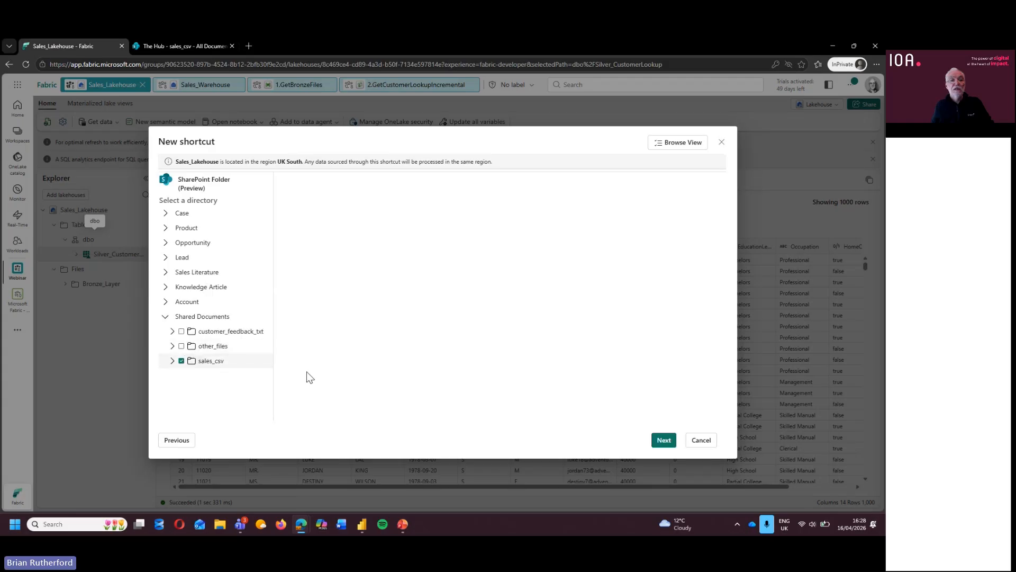
{"action": "left_click", "coordinate": [207, 362]}
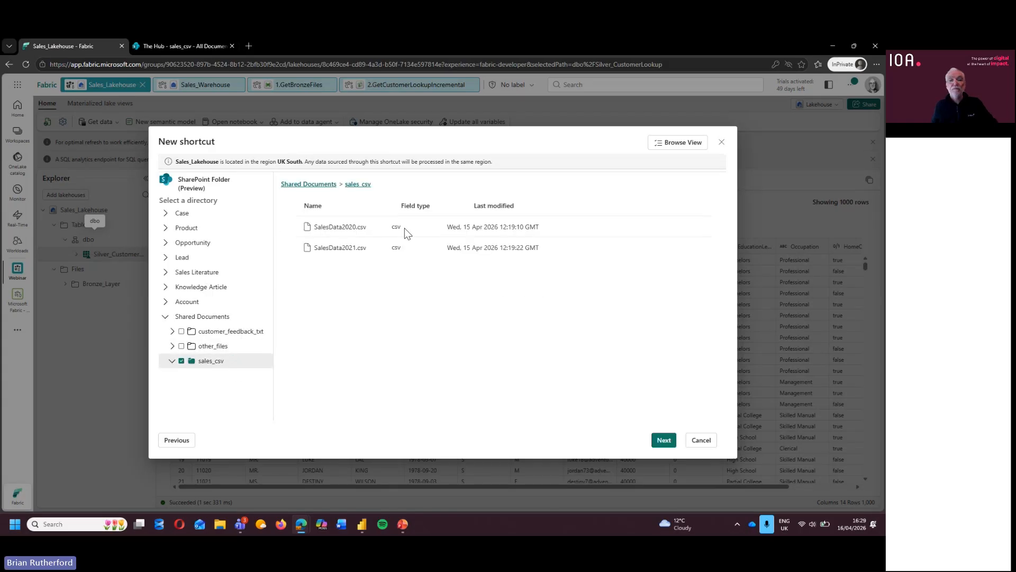
{"action": "left_click", "coordinate": [666, 440]}
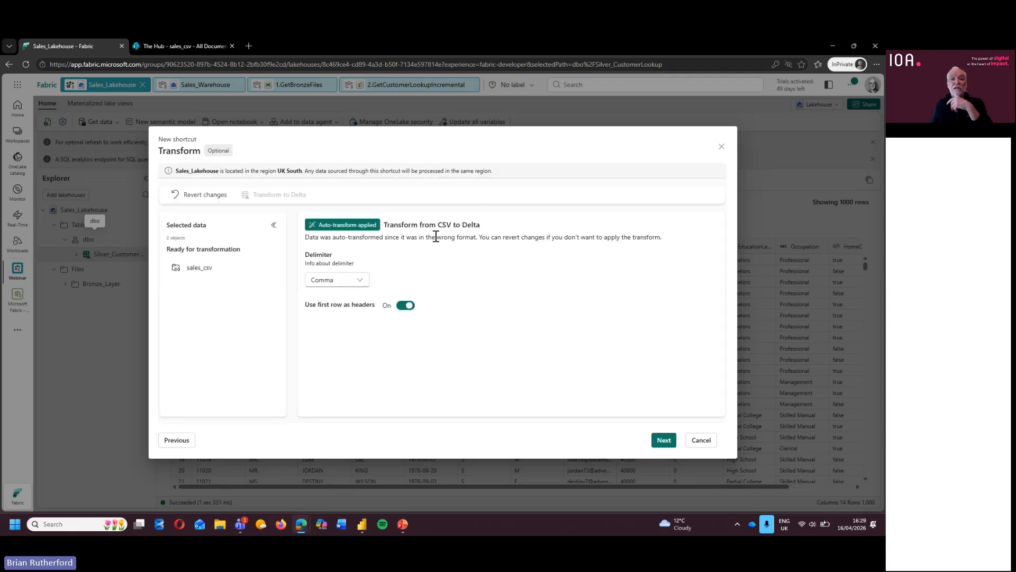
{"action": "double_click", "coordinate": [468, 225]}
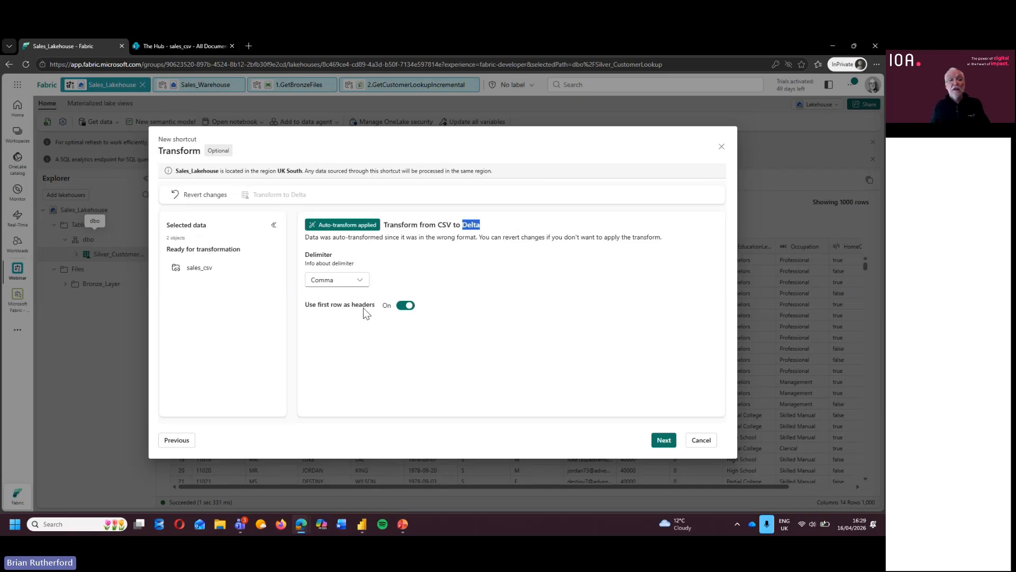
{"action": "left_click", "coordinate": [664, 439]}
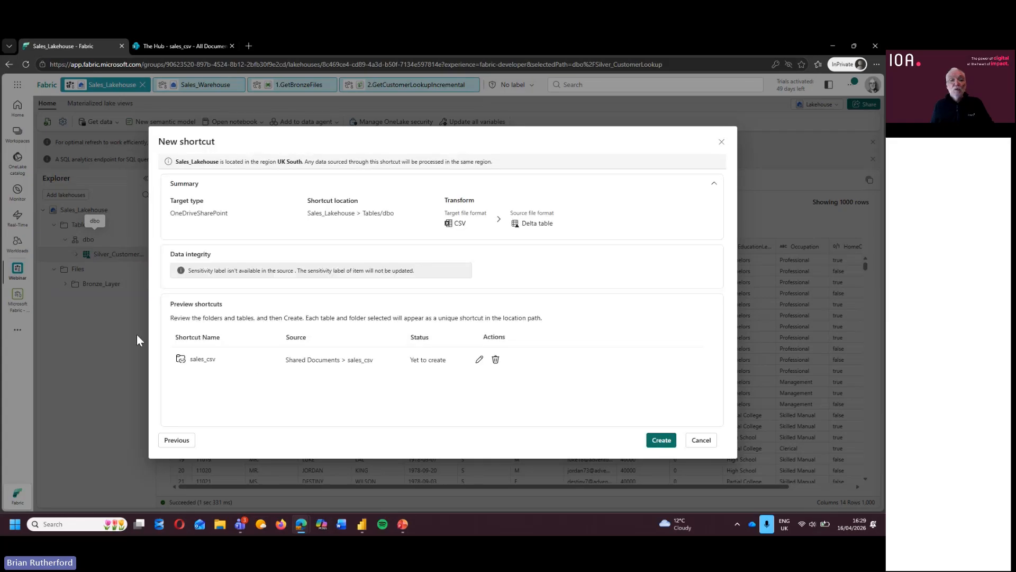
Step: Rename the sales_csv shortcut to Silver_Sales, create it, and check its transformation progress in the notifications
{"action": "left_click", "coordinate": [479, 359]}
{"action": "type", "text": "S"}
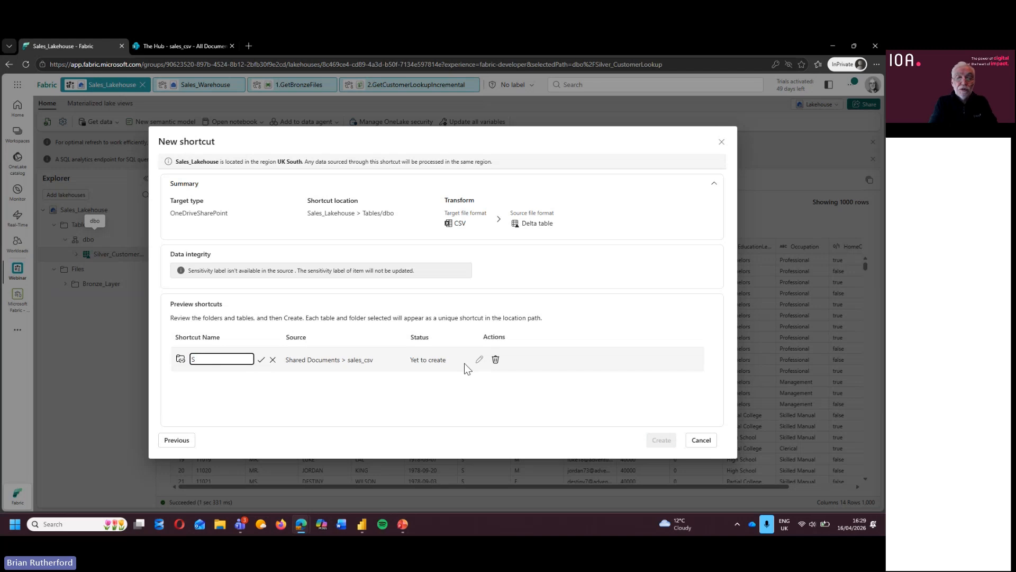
{"action": "type", "text": "ilver"}
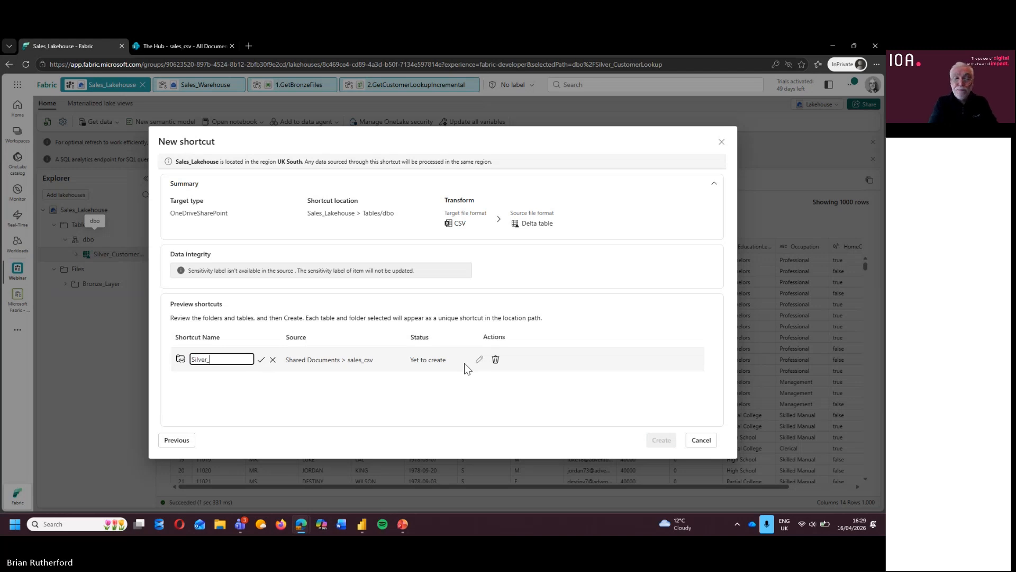
{"action": "type", "text": "_Sales"}
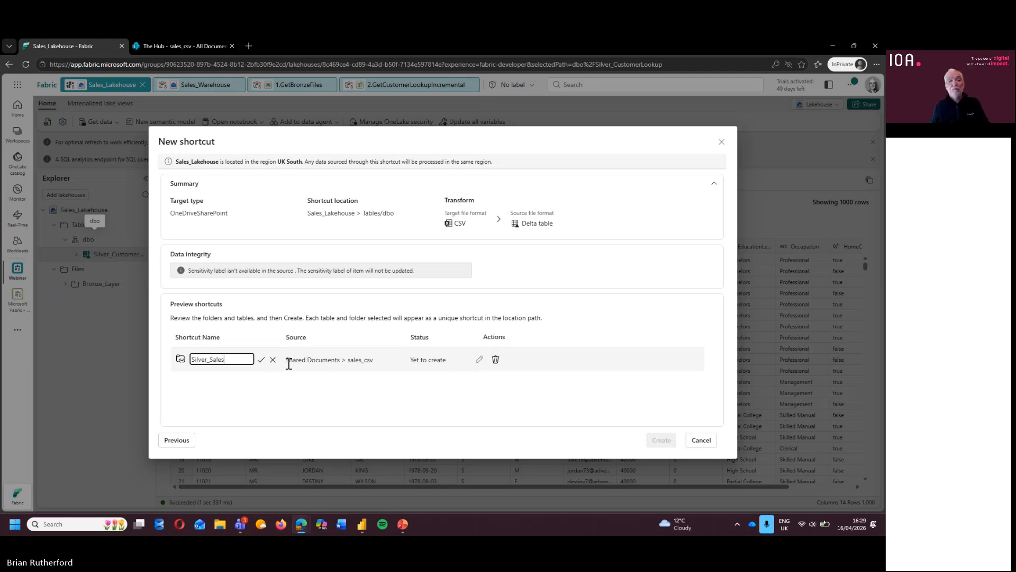
{"action": "left_click", "coordinate": [261, 360]}
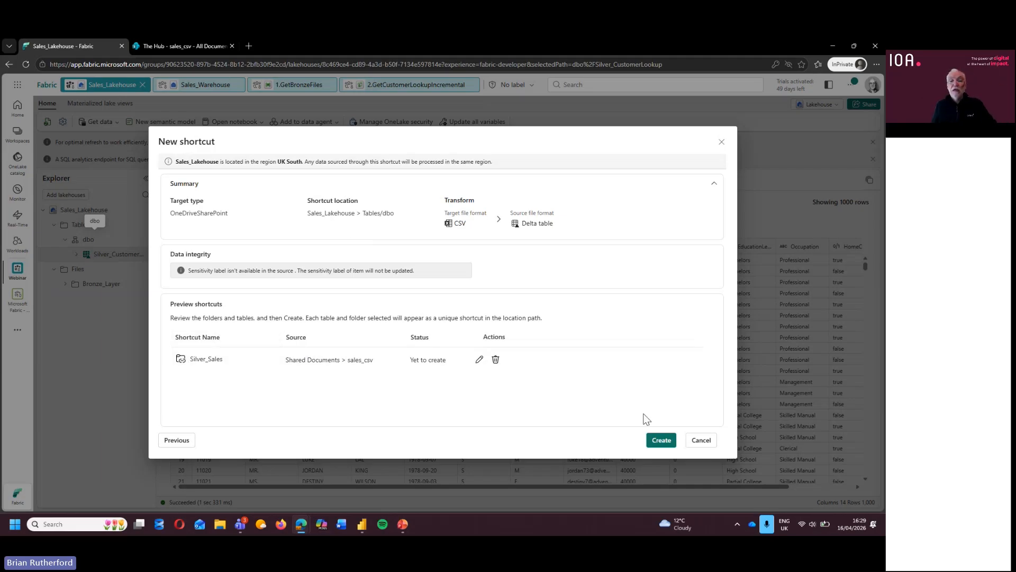
{"action": "left_click", "coordinate": [660, 441]}
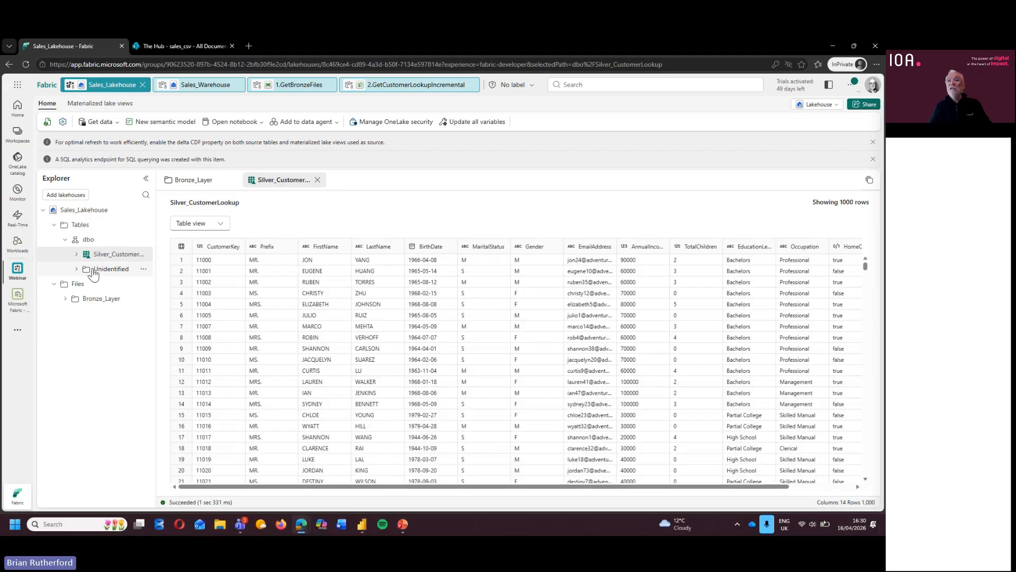
{"action": "left_click", "coordinate": [853, 85]}
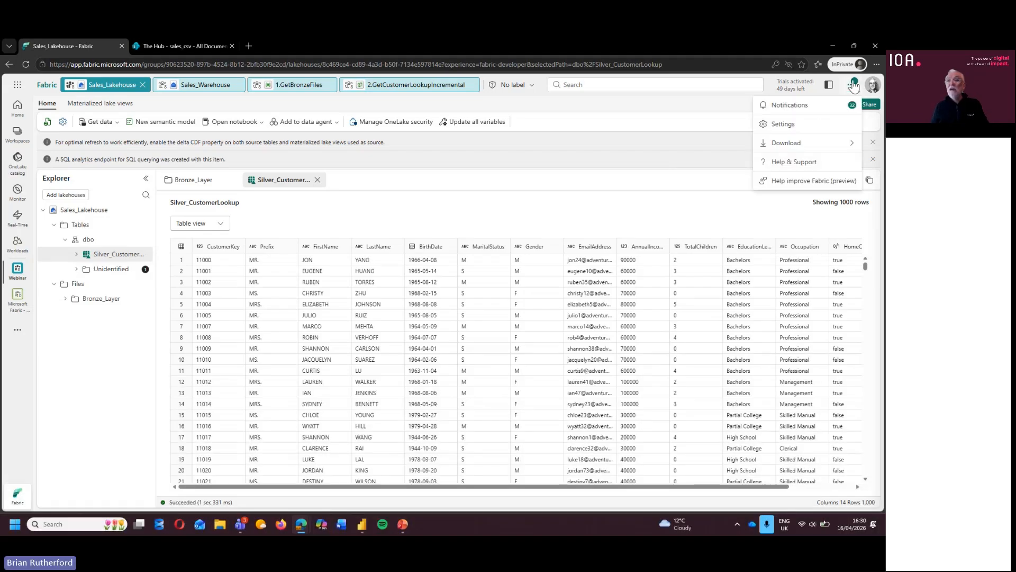
{"action": "left_click", "coordinate": [813, 105]}
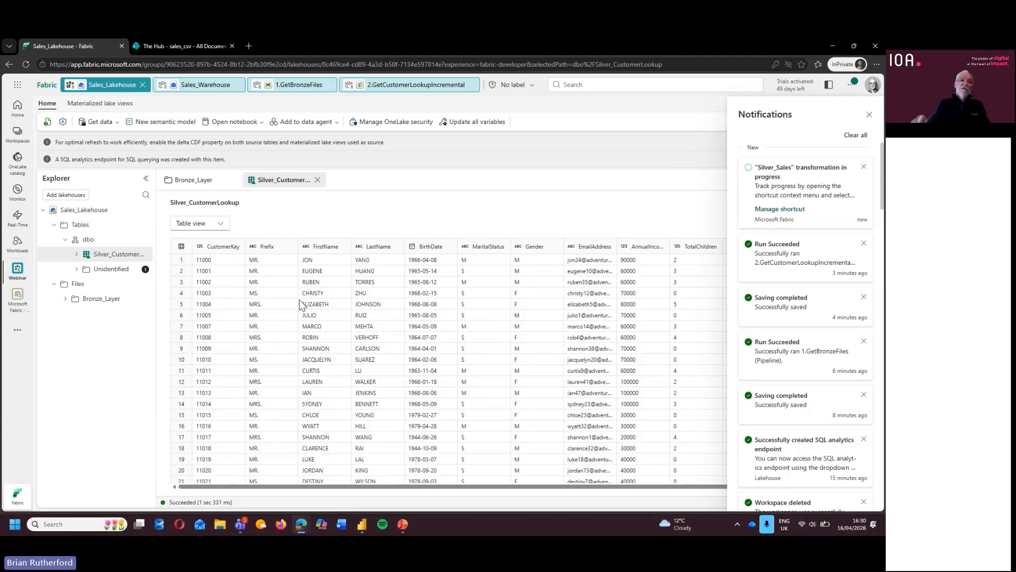
Step: Switch to PowerPoint, highlight AI&ML in the Sharepoint Folder bullet of the End to End Pipelines slide, and return to Sales_Lakehouse in Fabric
{"action": "mouse_move", "coordinate": [401, 522]}
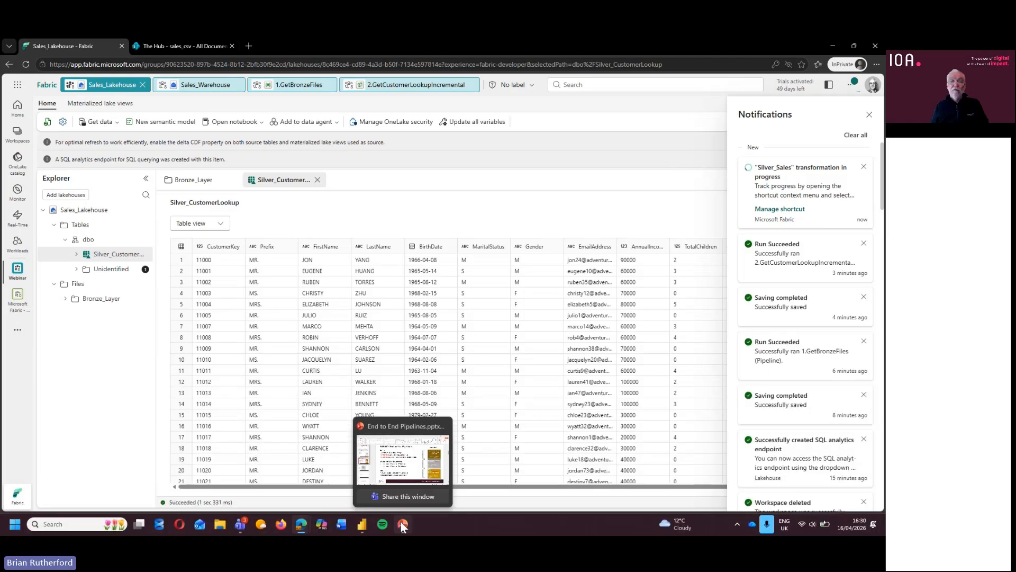
{"action": "left_click", "coordinate": [406, 487]}
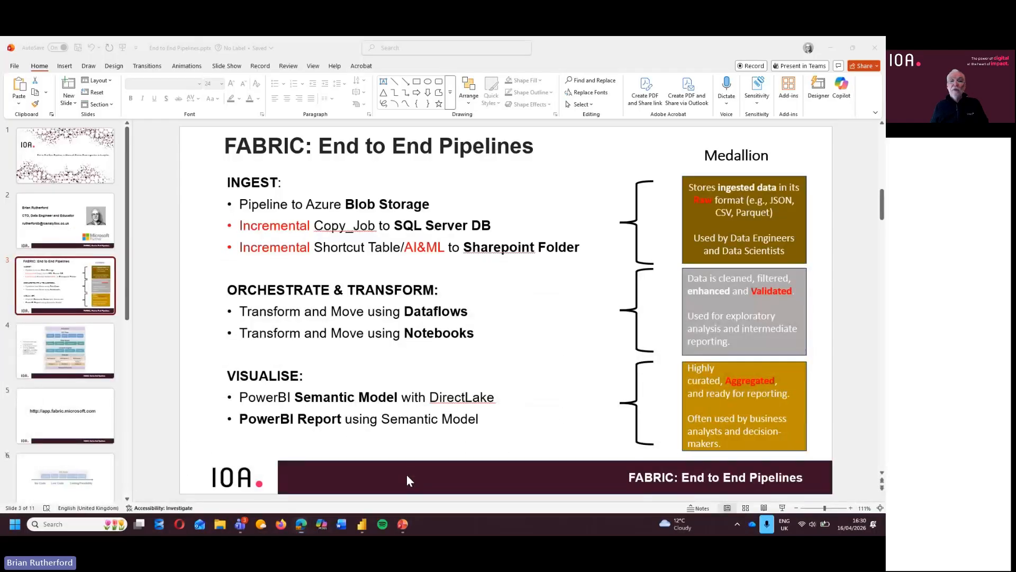
{"action": "left_click", "coordinate": [405, 247]}
{"action": "left_click_drag", "start_coordinate": [405, 247], "coordinate": [449, 250]}
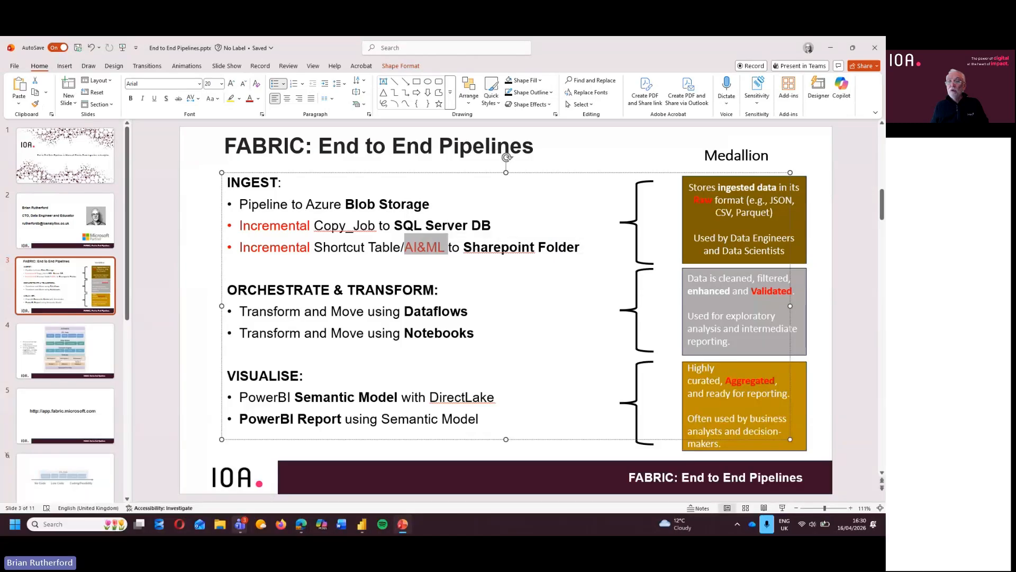
{"action": "mouse_move", "coordinate": [299, 524]}
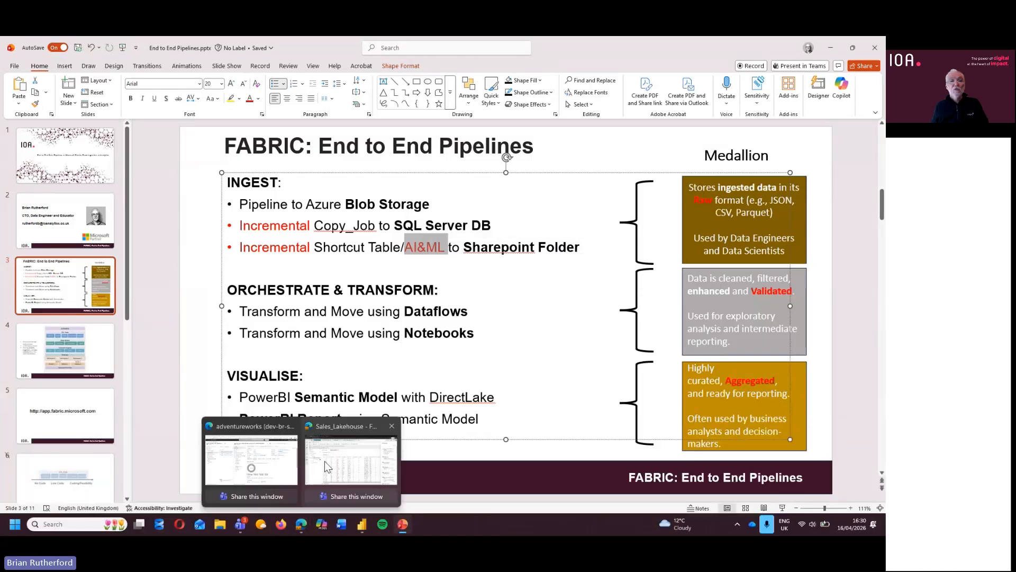
{"action": "left_click", "coordinate": [325, 462]}
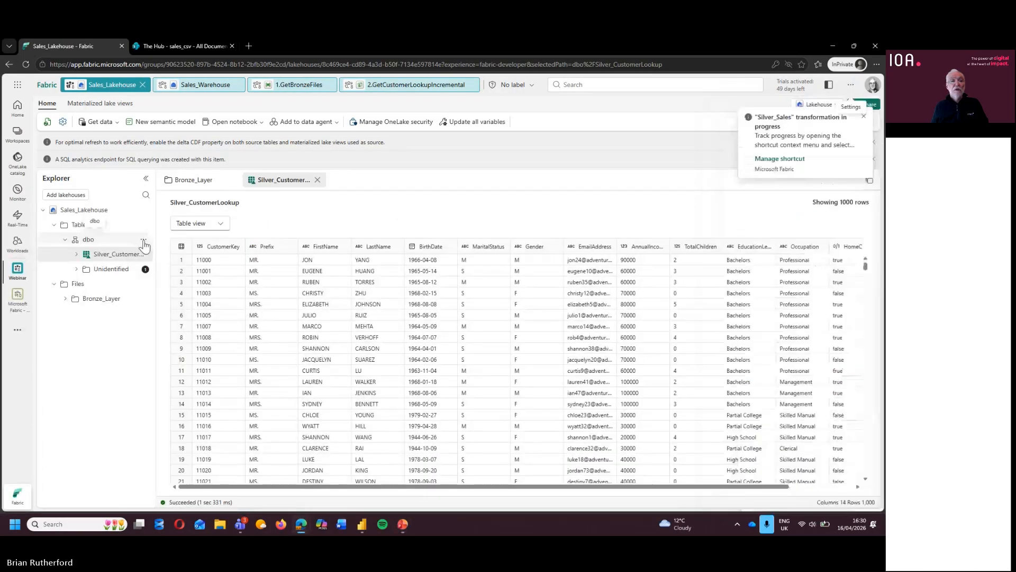
{"action": "left_click", "coordinate": [145, 239]}
{"action": "left_click", "coordinate": [171, 256]}
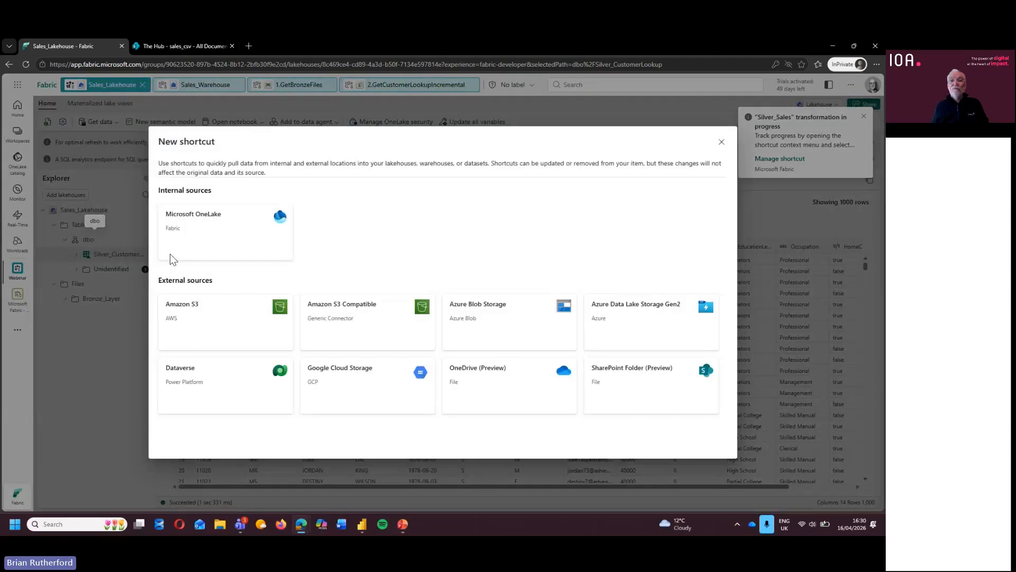
{"action": "left_click", "coordinate": [626, 398]}
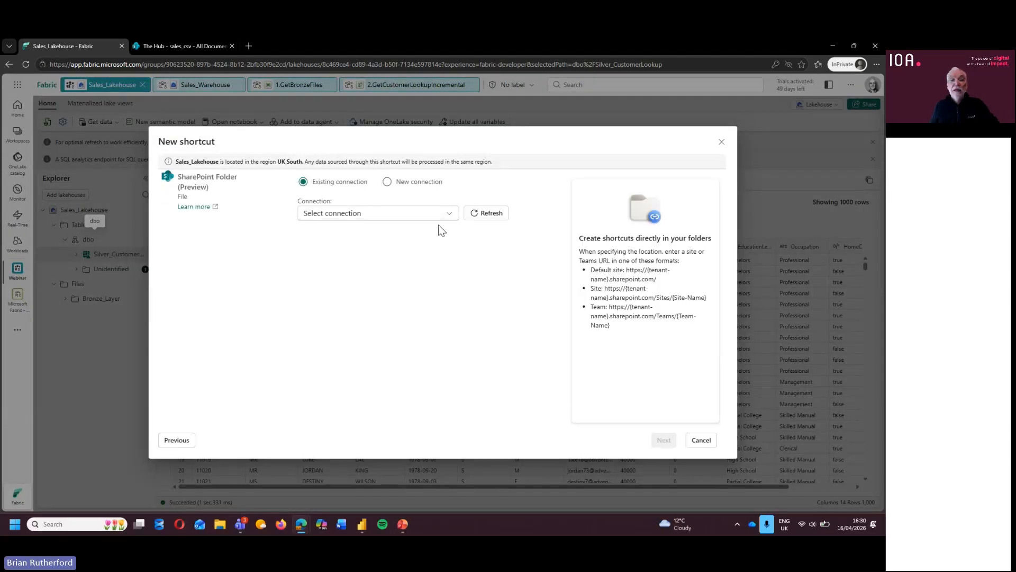
{"action": "left_click", "coordinate": [449, 213]}
{"action": "left_click", "coordinate": [374, 274]}
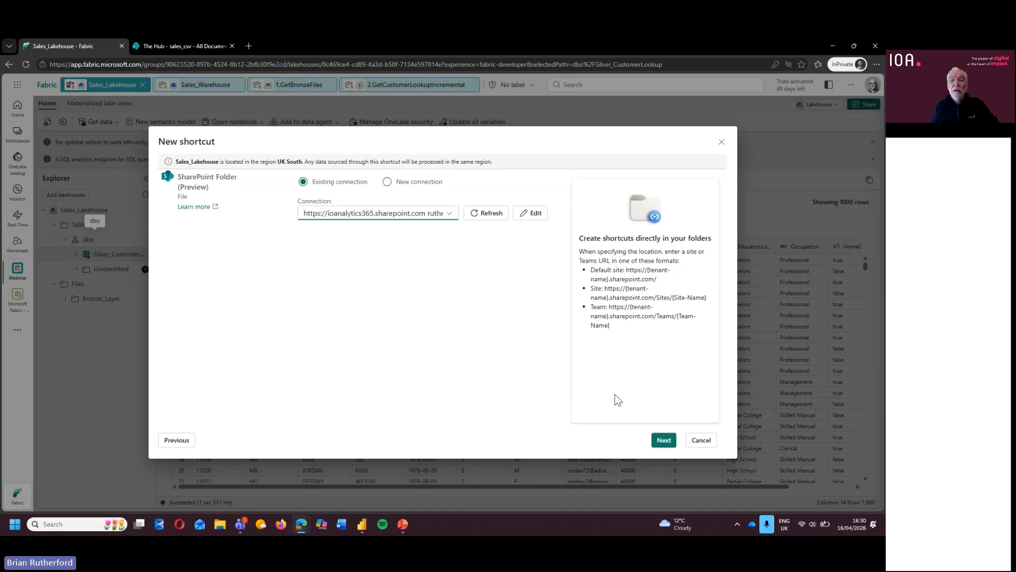
{"action": "left_click", "coordinate": [664, 440]}
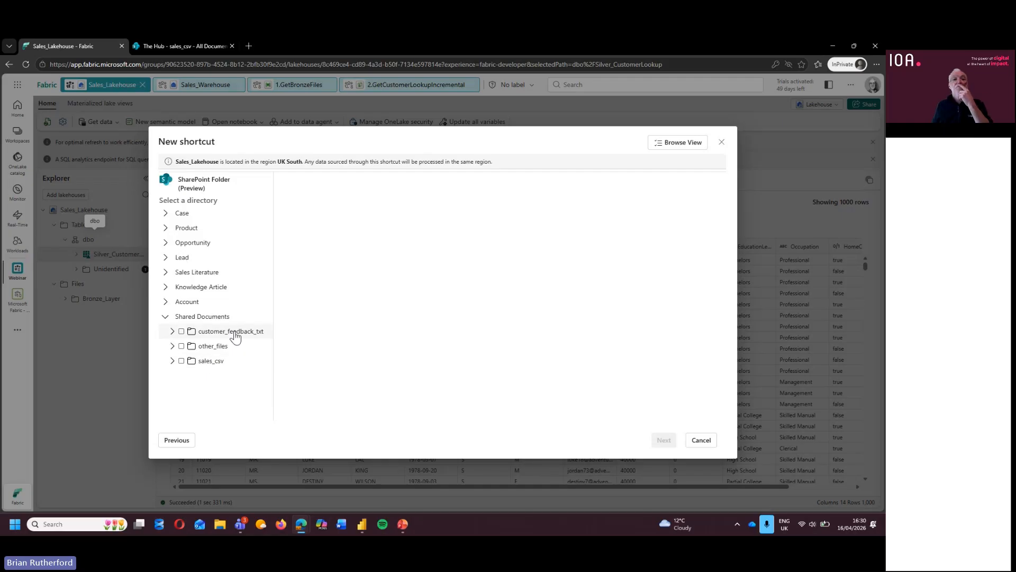
Step: Switch to The Hub site in SharePoint and read customer feedback9.txt in the customer_feedback_txt folder of Documents, then close the file
{"action": "left_click", "coordinate": [163, 46]}
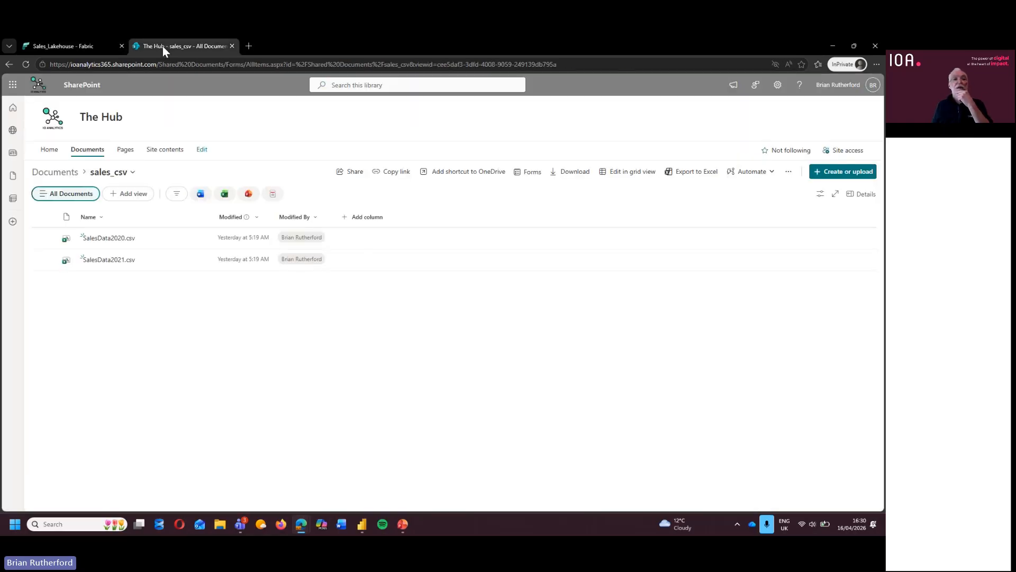
{"action": "left_click", "coordinate": [55, 172]}
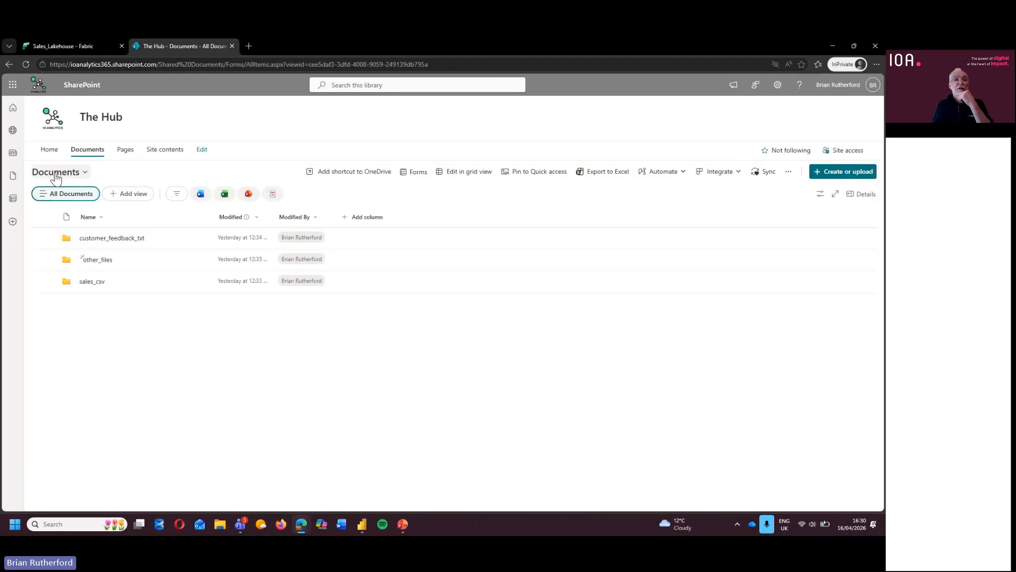
{"action": "left_click", "coordinate": [112, 238]}
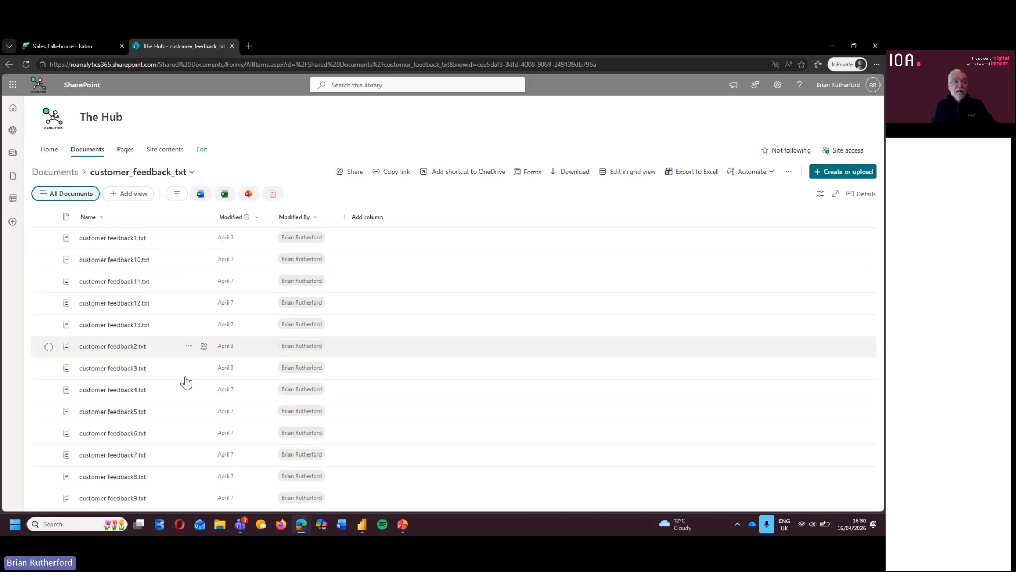
{"action": "left_click", "coordinate": [114, 499]}
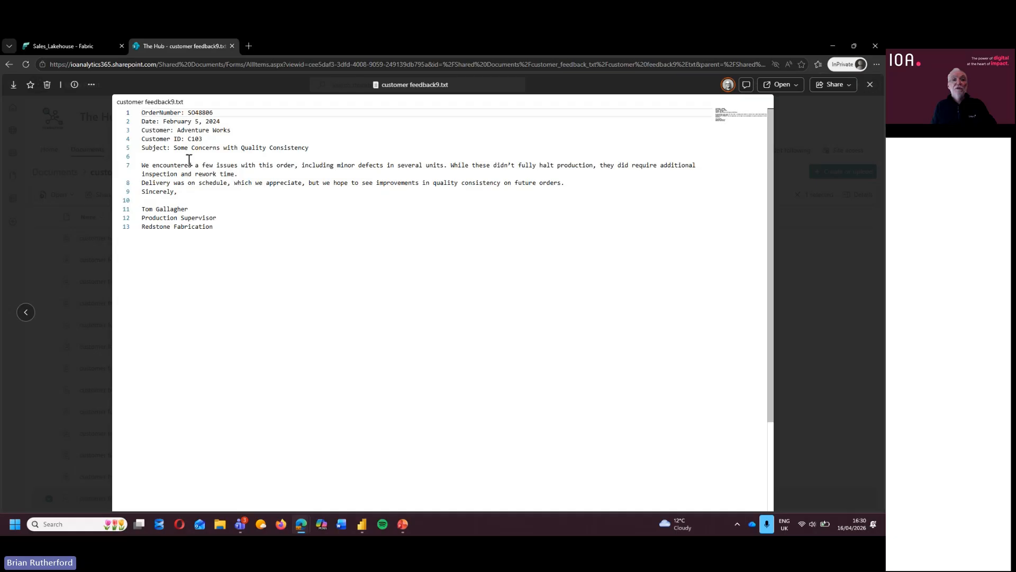
{"action": "left_click_drag", "start_coordinate": [192, 148], "coordinate": [365, 165]}
{"action": "left_click", "coordinate": [256, 211]}
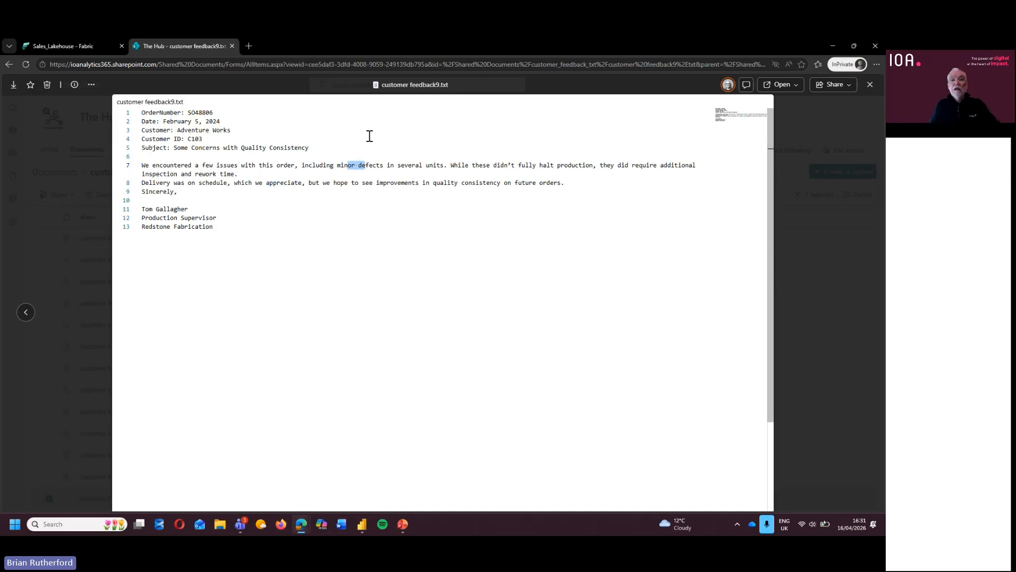
{"action": "left_click", "coordinate": [416, 86]}
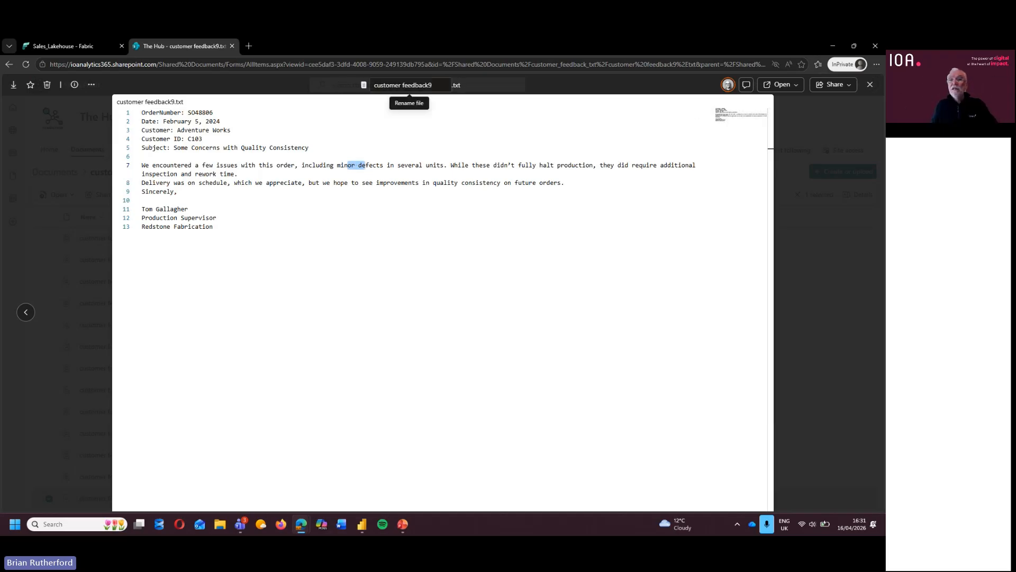
{"action": "left_click", "coordinate": [870, 85]}
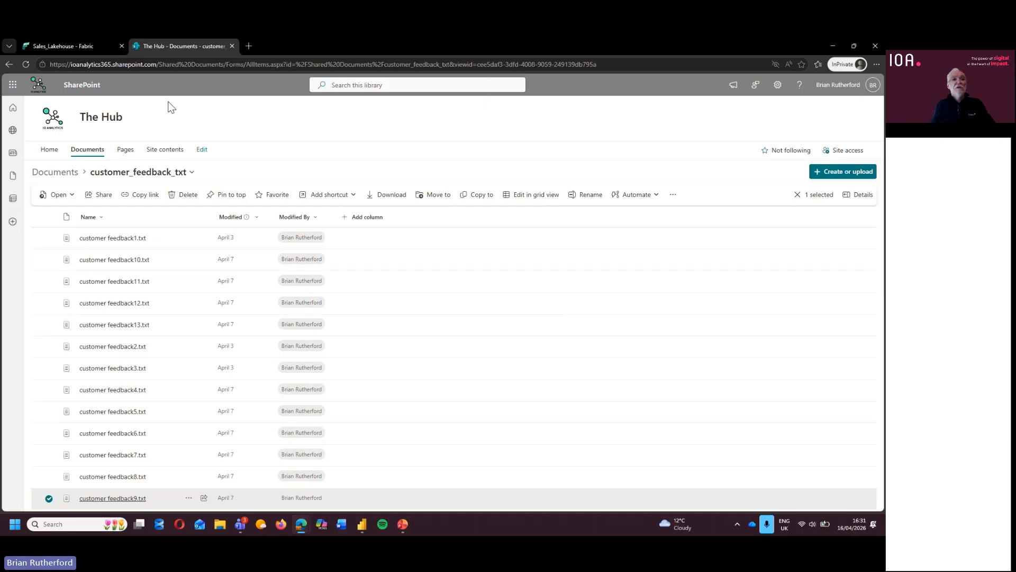
Step: Return to the Fabric shortcut setup, choose the customer_feedback_txt folder under Shared Documents, and apply the Sentiment AI transform
{"action": "left_click", "coordinate": [71, 47]}
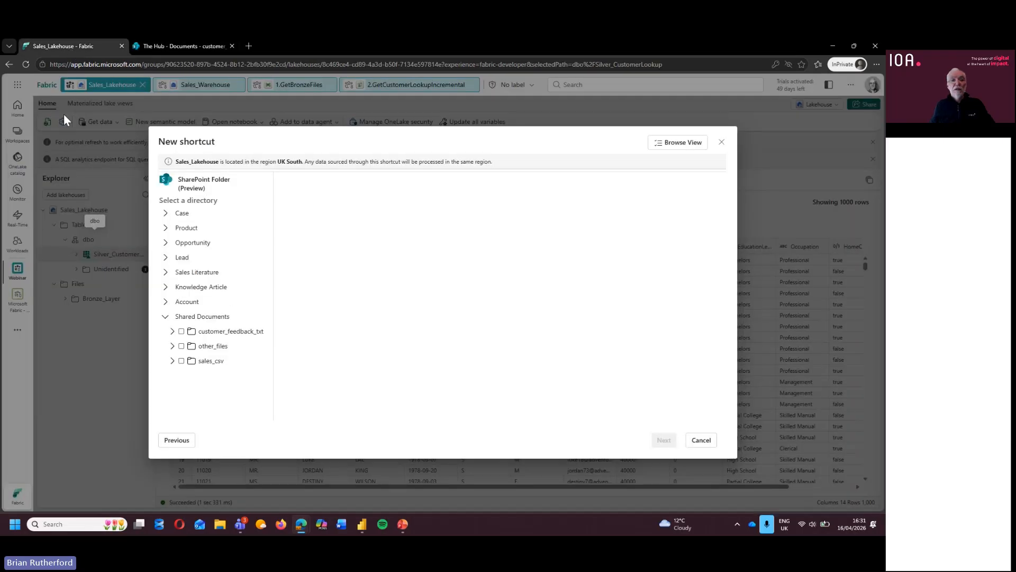
{"action": "left_click", "coordinate": [181, 331]}
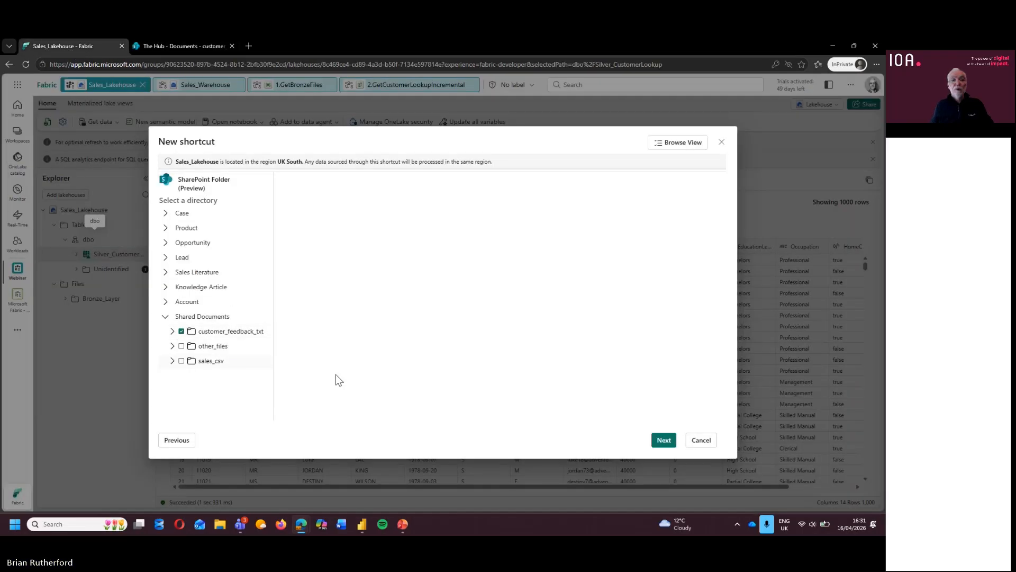
{"action": "left_click", "coordinate": [655, 444]}
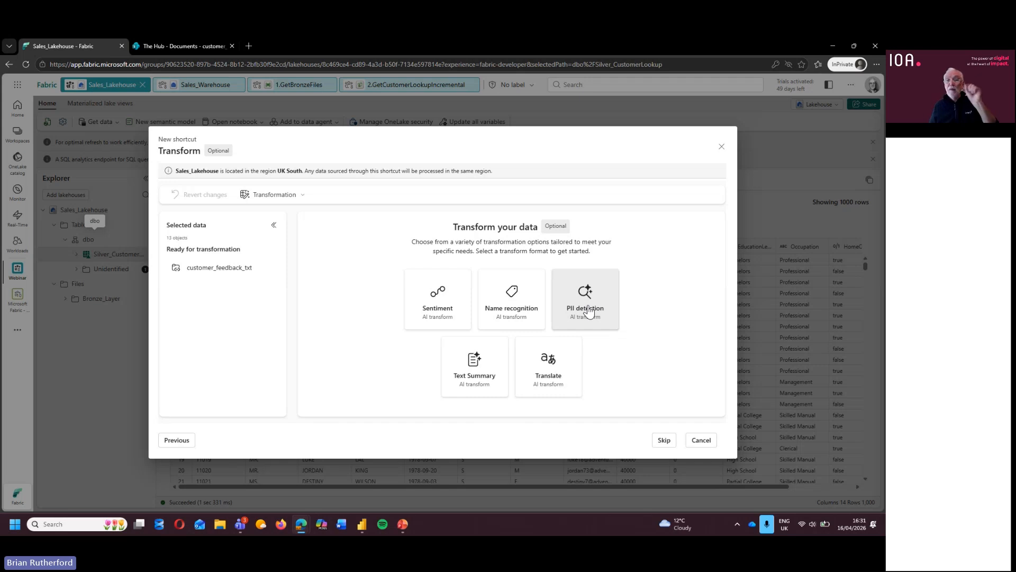
{"action": "left_click", "coordinate": [437, 296]}
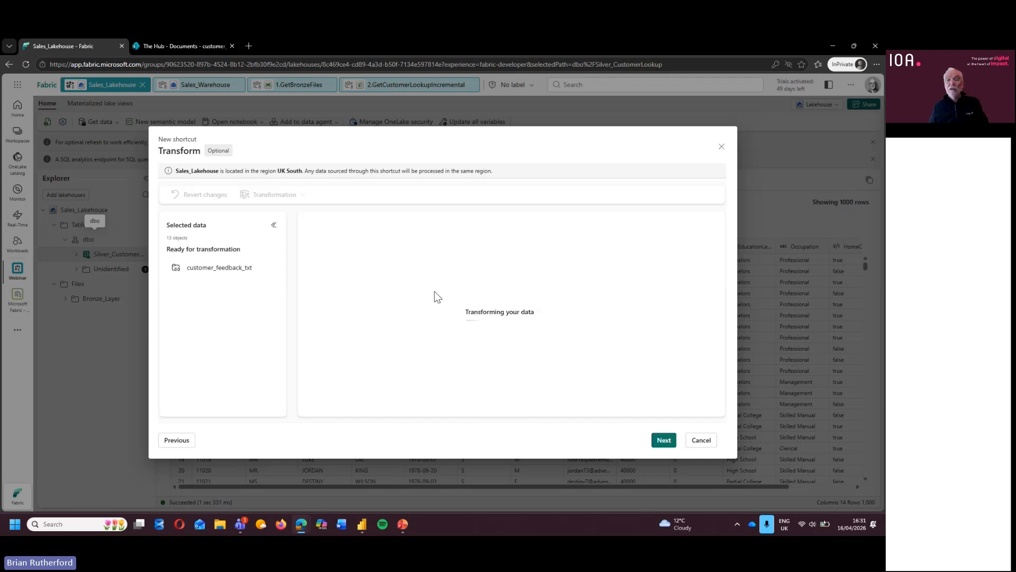
Step: Proceed past the transformation, rename the customer_feedback_txt shortcut as orders_feedback_txt, and create it
{"action": "left_click", "coordinate": [662, 440]}
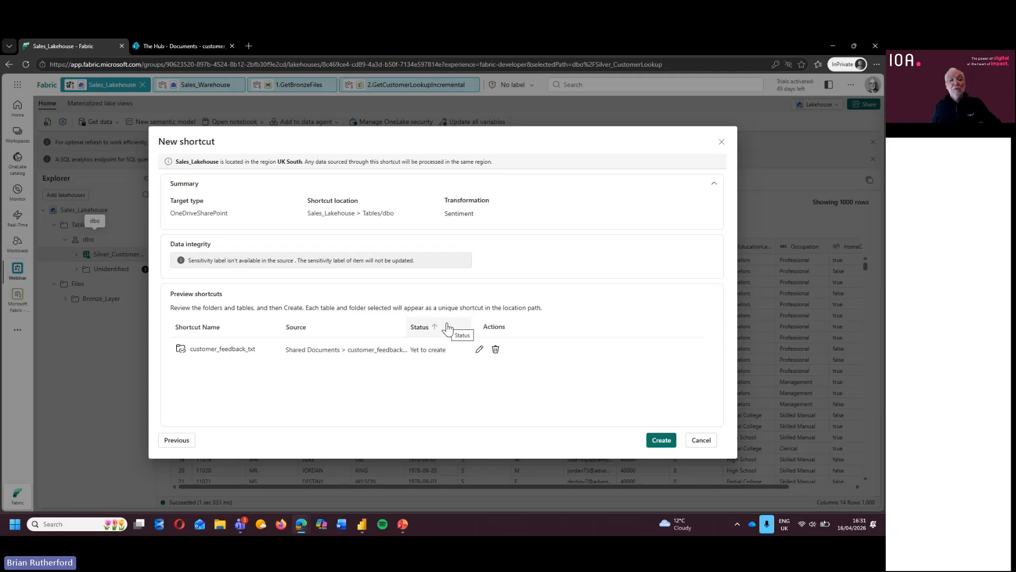
{"action": "left_click", "coordinate": [481, 350]}
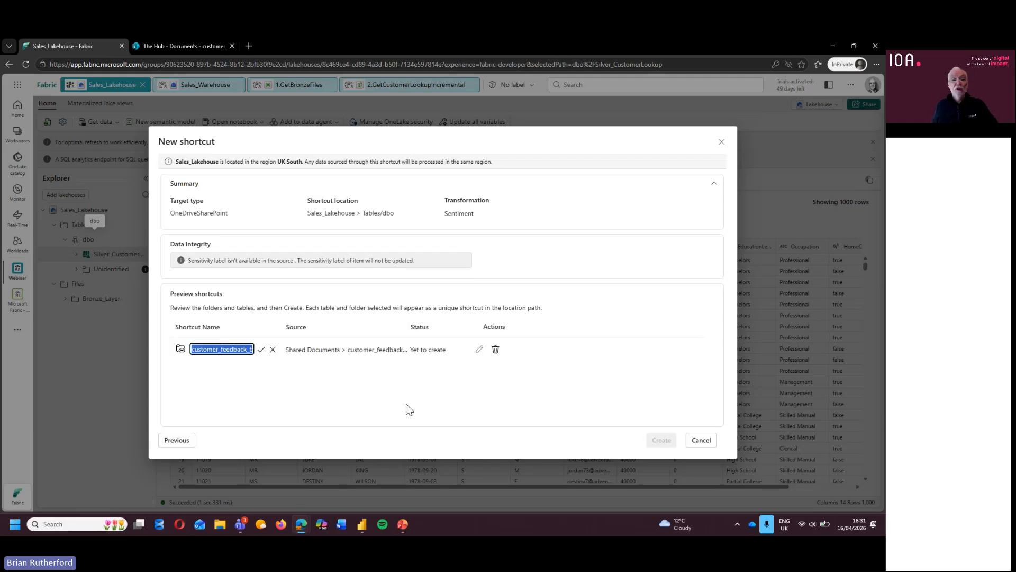
{"action": "type", "text": "orde"}
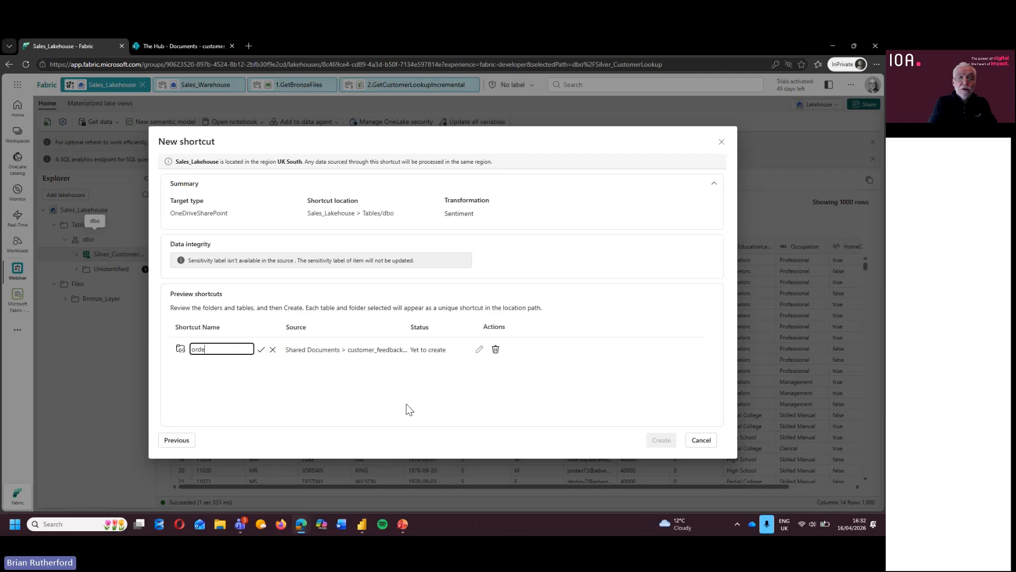
{"action": "type", "text": "rs"}
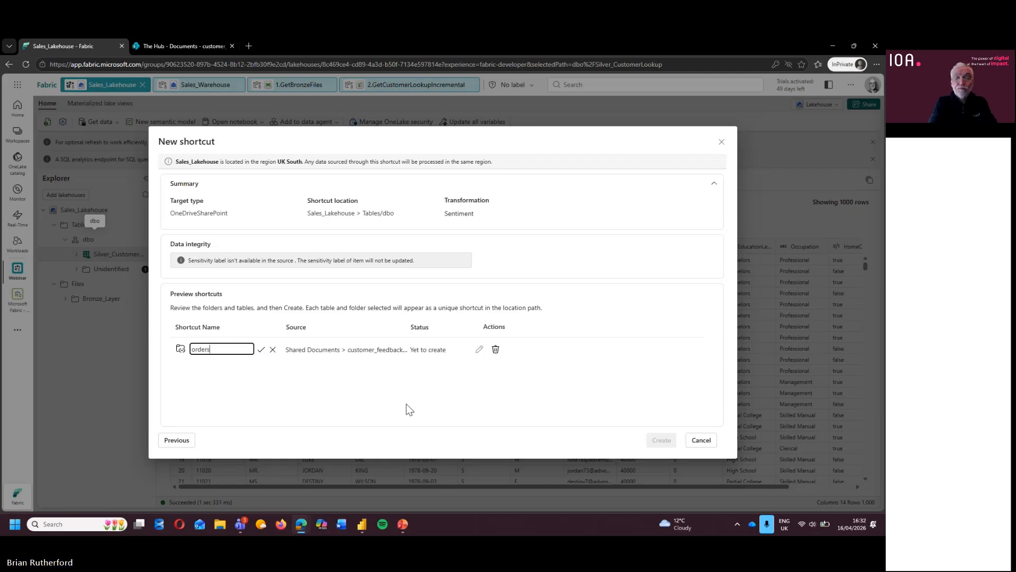
{"action": "type", "text": "_f"}
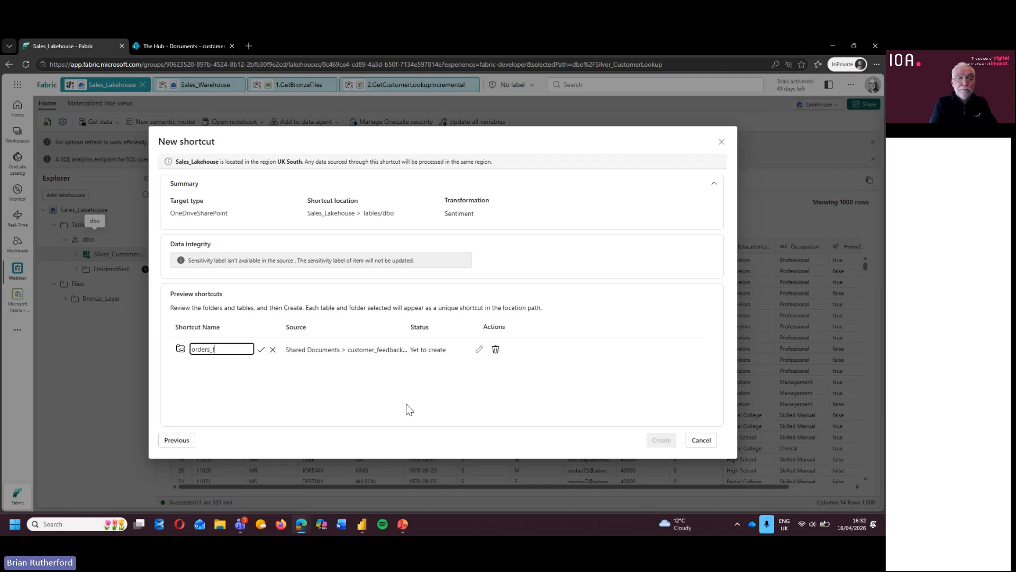
{"action": "type", "text": "ee"}
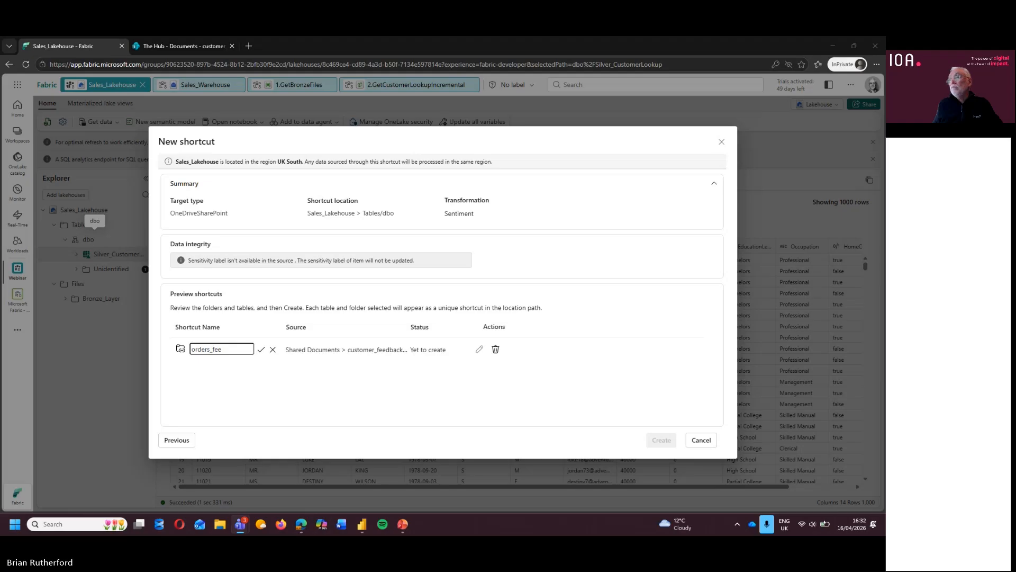
{"action": "key", "text": "alt+Tab"}
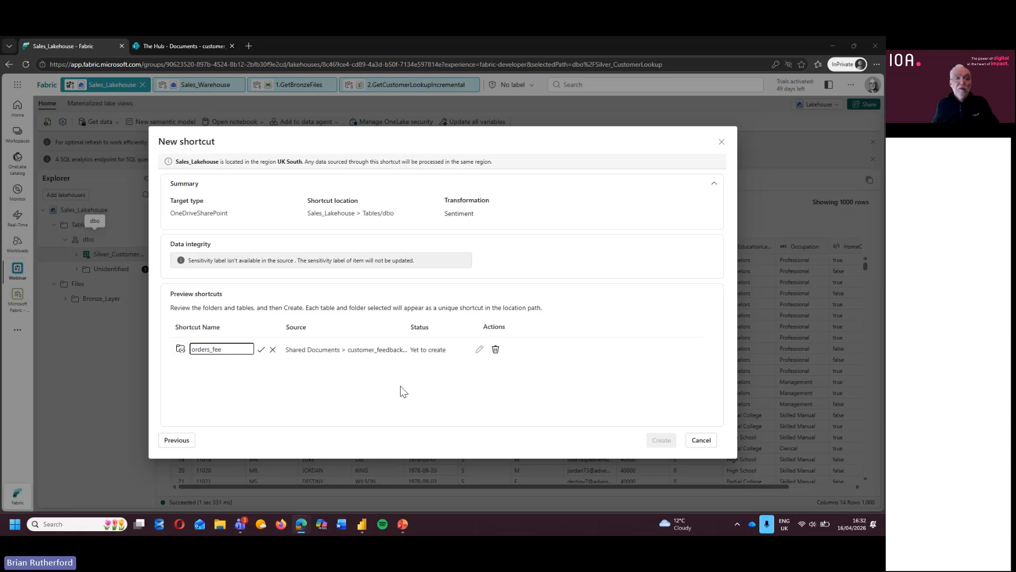
{"action": "left_click", "coordinate": [227, 349]}
{"action": "type", "text": "d"}
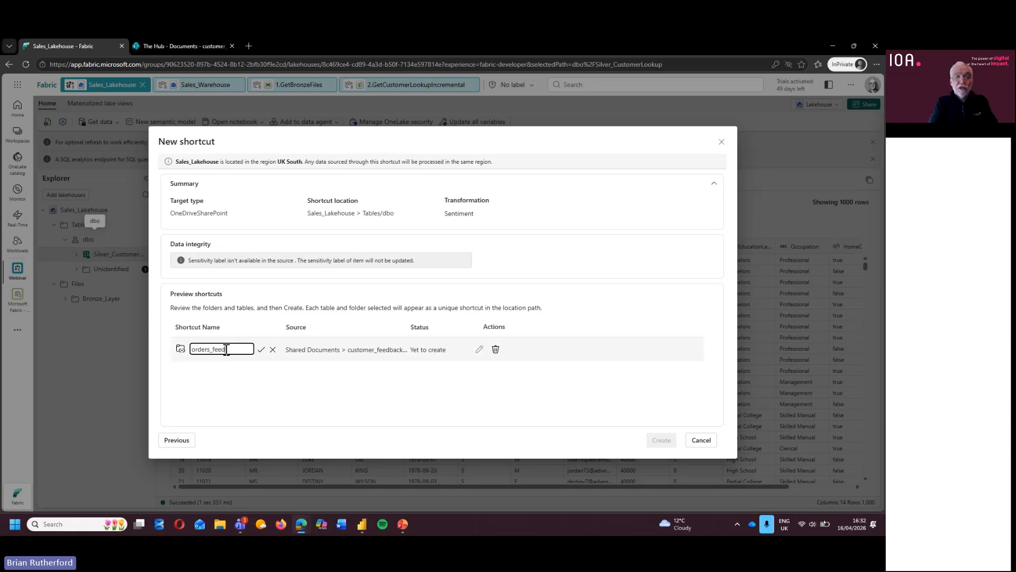
{"action": "type", "text": "back_txt"}
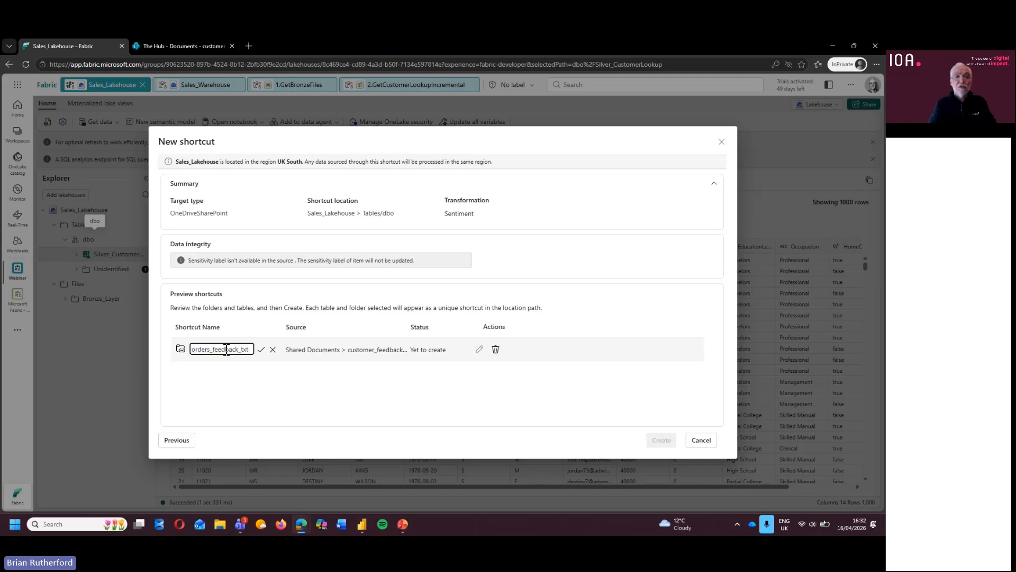
{"action": "left_click", "coordinate": [261, 349]}
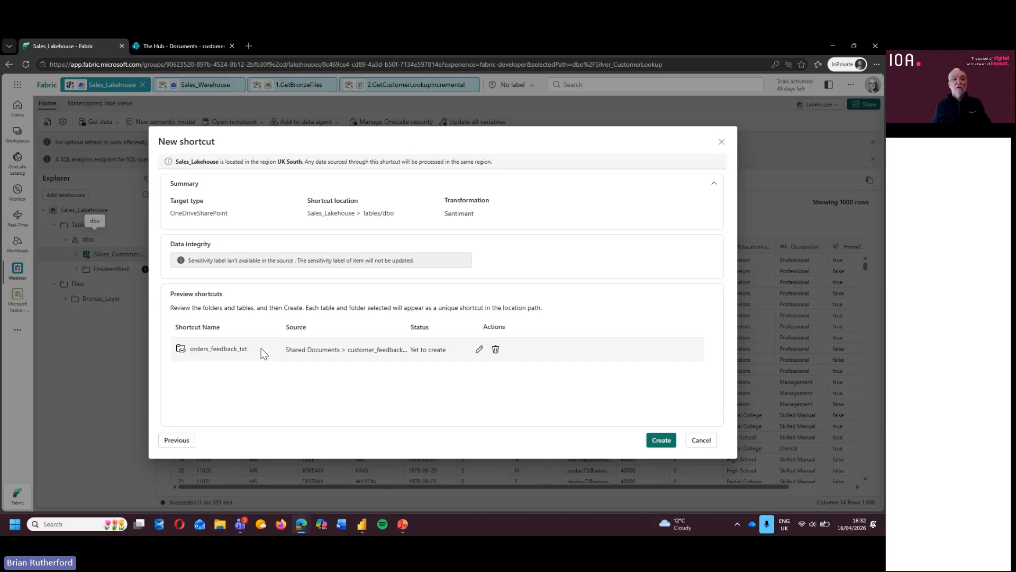
{"action": "left_click", "coordinate": [664, 443]}
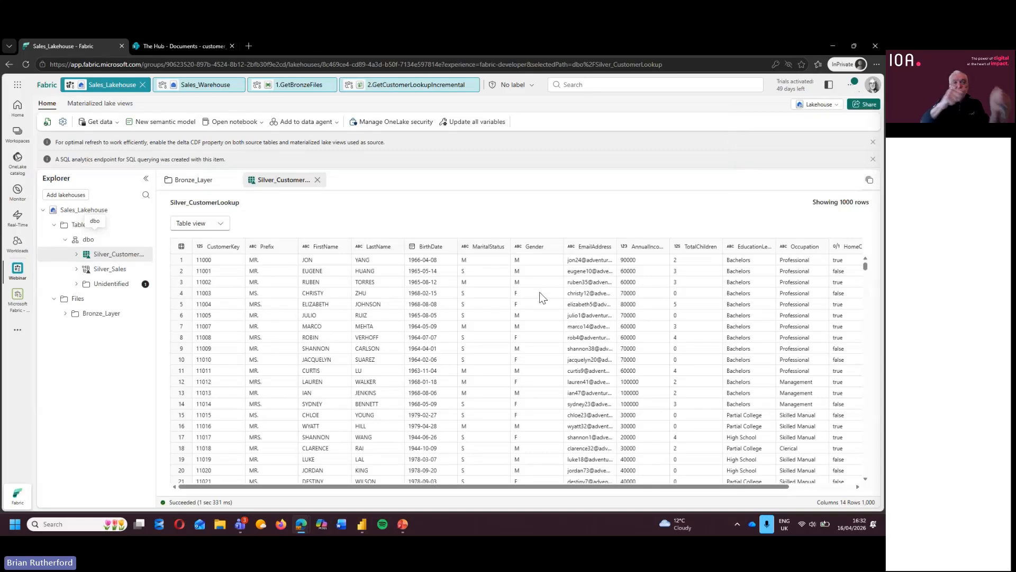
Step: Open the Silver_Sales table in the dbo schema and look through its rows
{"action": "left_click", "coordinate": [108, 270]}
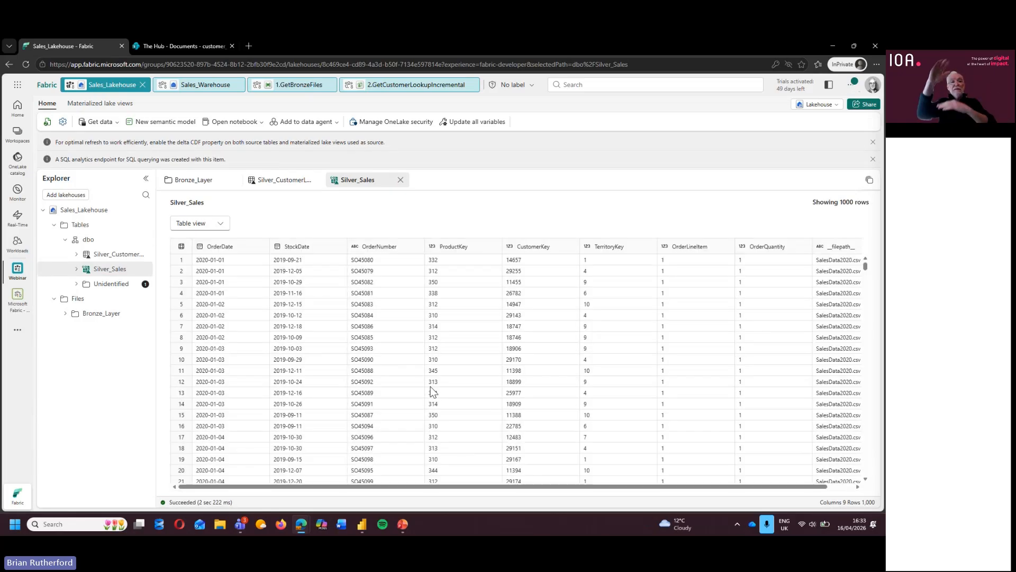
{"action": "scroll", "coordinate": [555, 334], "scroll_direction": "down", "scroll_amount": 10}
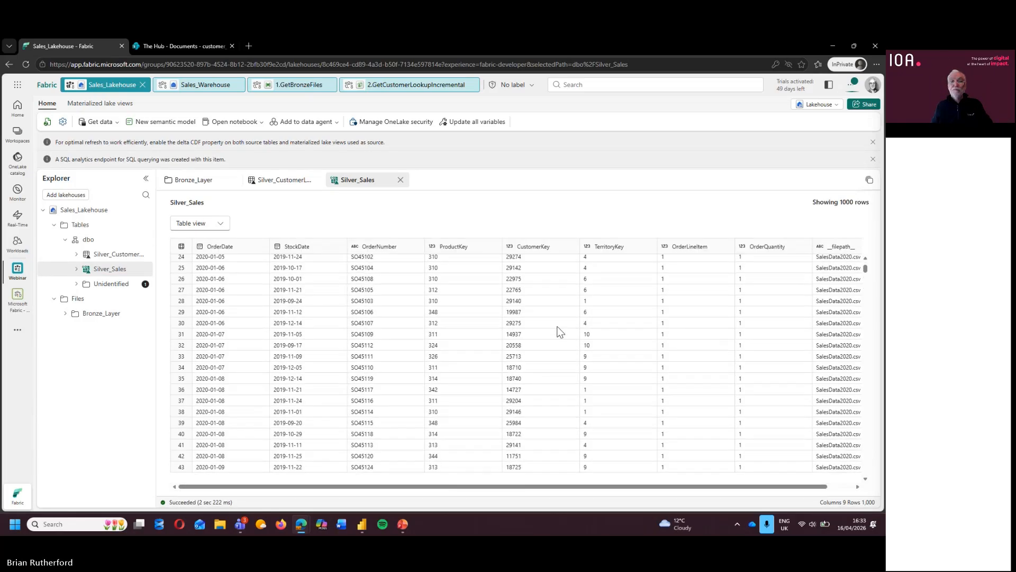
{"action": "scroll", "coordinate": [540, 331], "scroll_direction": "up", "scroll_amount": 10}
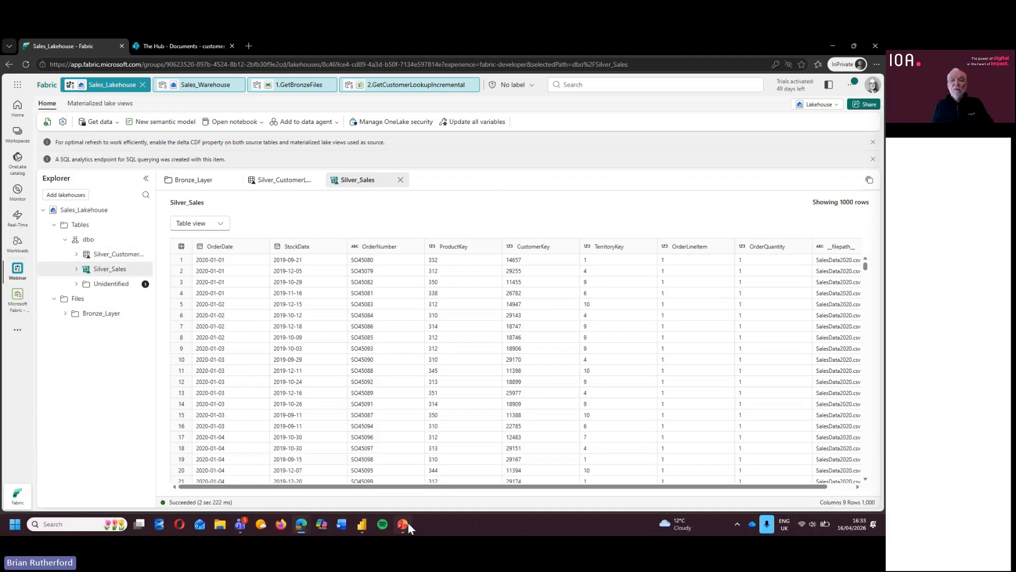
Step: Switch to the End to End Pipelines.pptx deck in PowerPoint to view the layered architecture slide, and return to Sales_Lakehouse in Fabric
{"action": "mouse_move", "coordinate": [405, 519]}
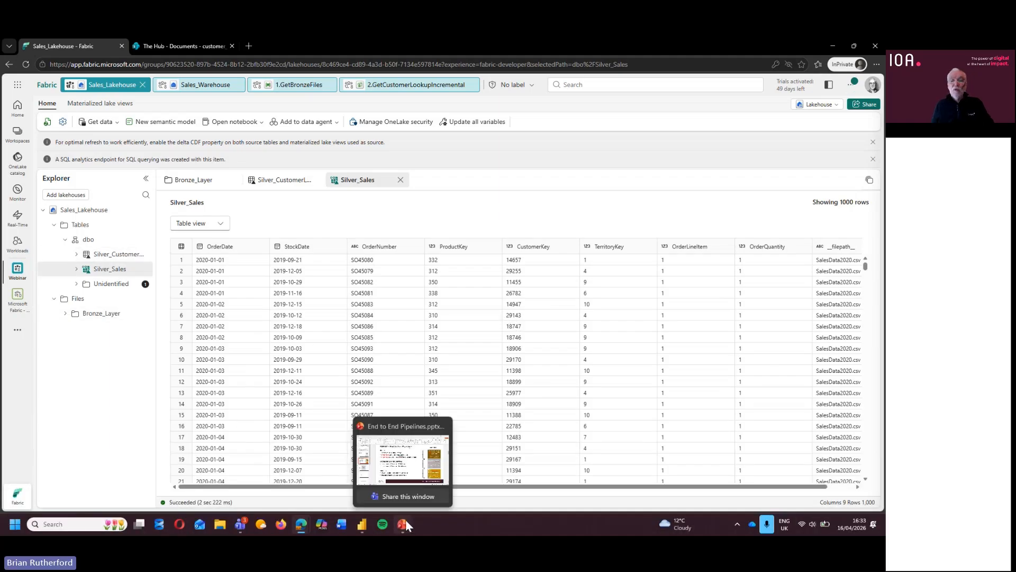
{"action": "left_click", "coordinate": [408, 466]}
{"action": "scroll", "coordinate": [458, 357], "scroll_direction": "down", "scroll_amount": 1}
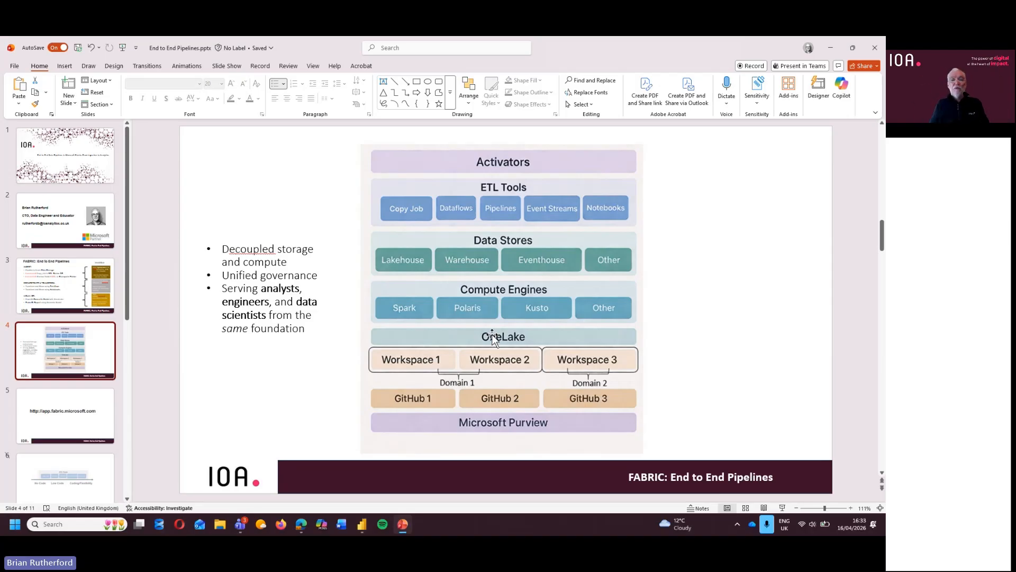
{"action": "left_click", "coordinate": [302, 525]}
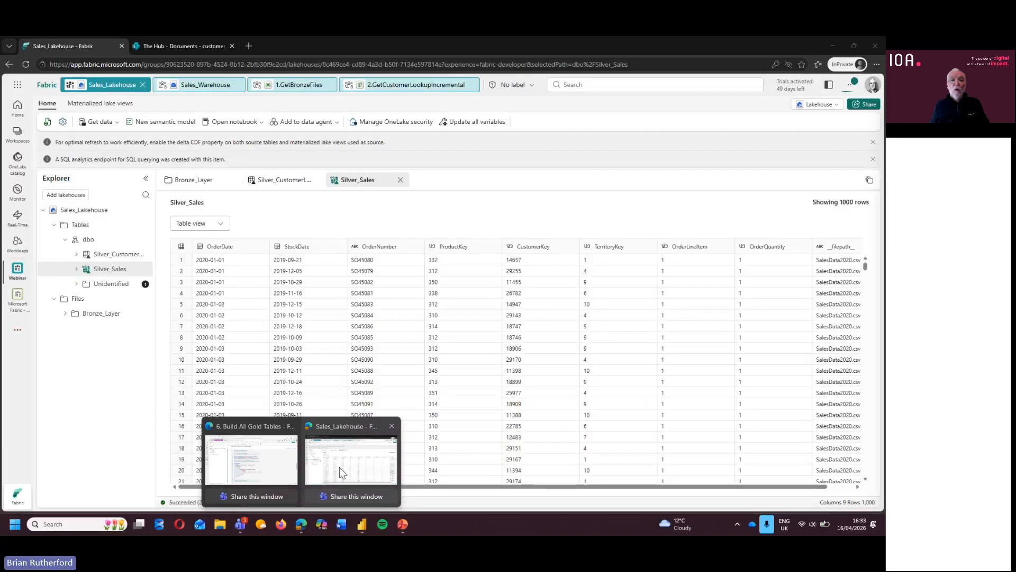
{"action": "left_click", "coordinate": [339, 471]}
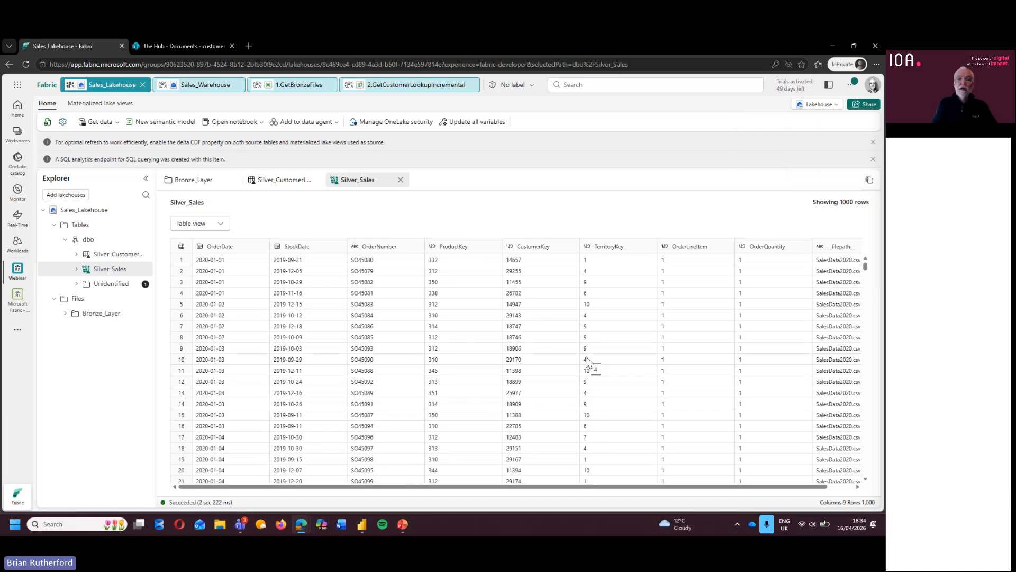
Step: Show Silver_Sales in file view and examine the contents of its SalesData2020.csv and _delta_log folders
{"action": "left_click", "coordinate": [217, 229]}
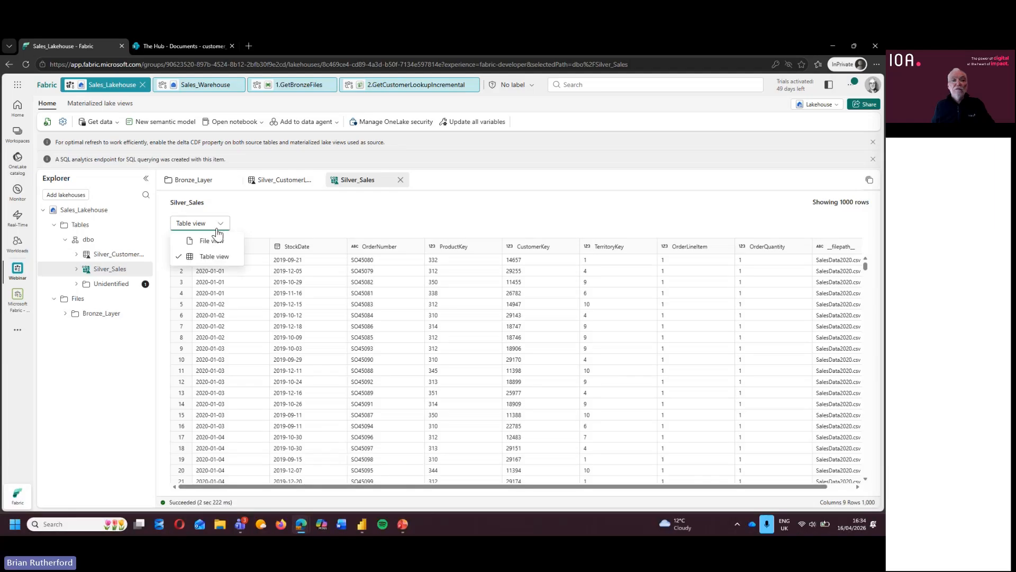
{"action": "left_click", "coordinate": [217, 238]}
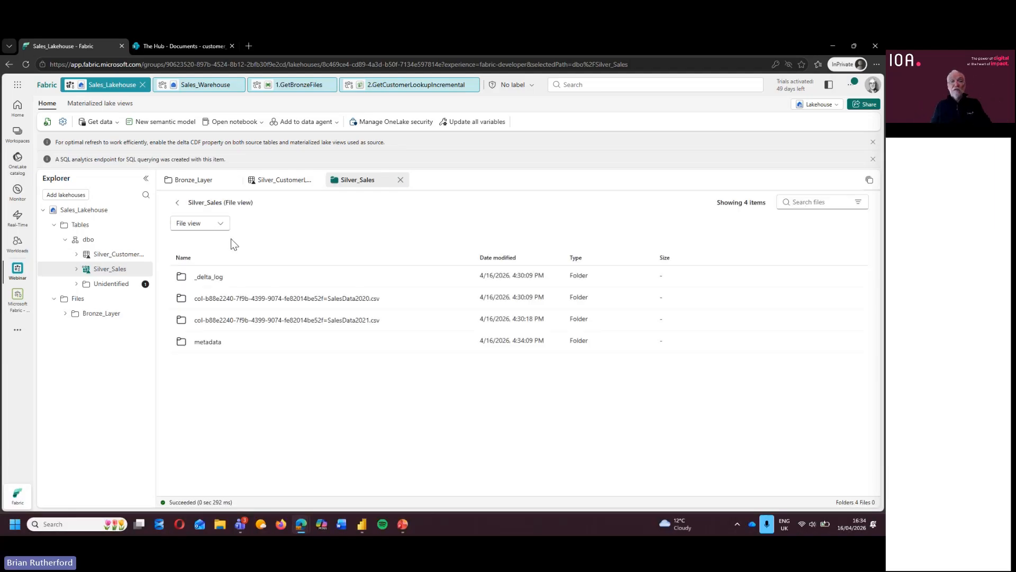
{"action": "left_click", "coordinate": [316, 301]}
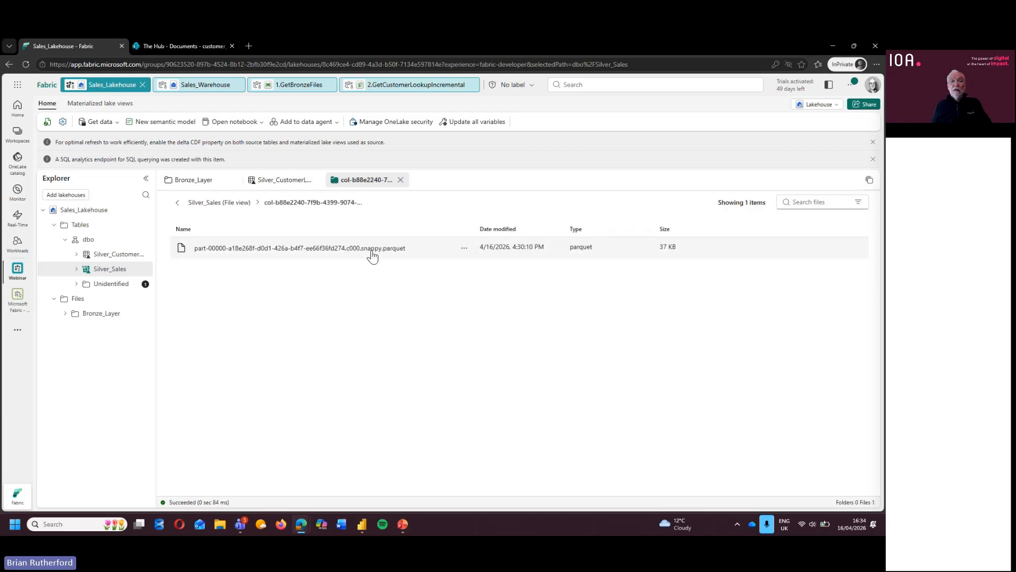
{"action": "left_click", "coordinate": [228, 203]}
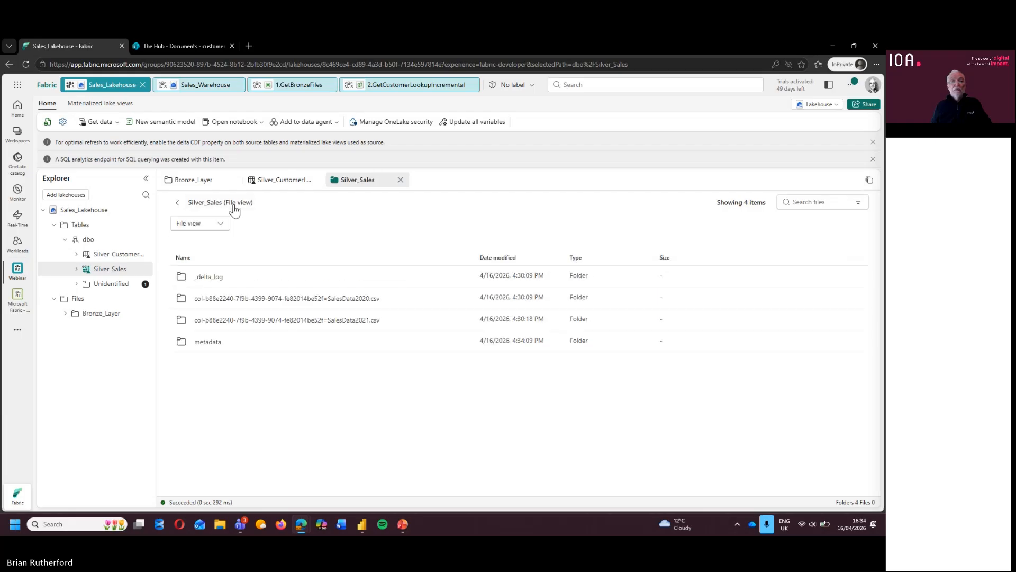
{"action": "left_click", "coordinate": [212, 280]}
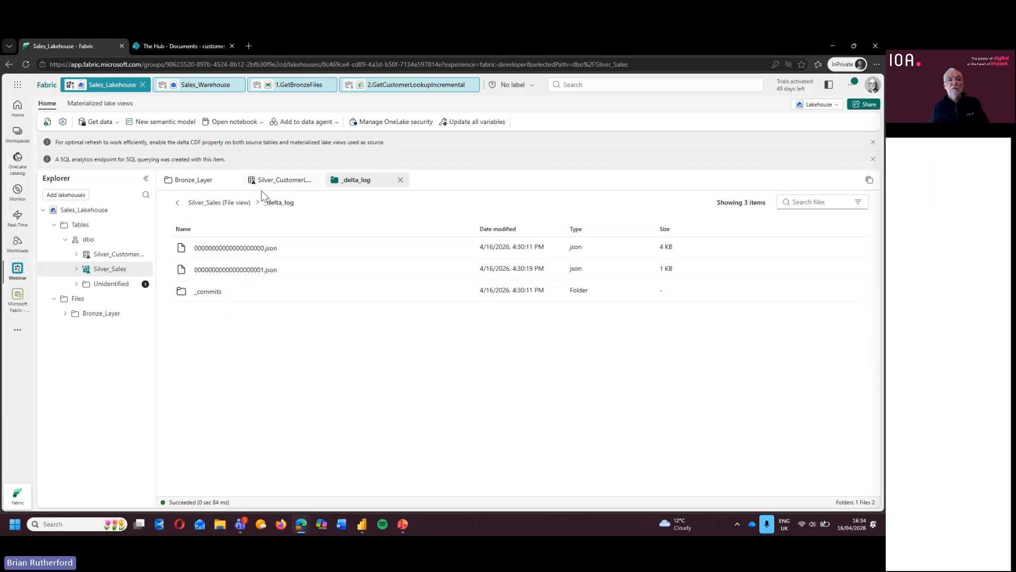
{"action": "left_click", "coordinate": [217, 203]}
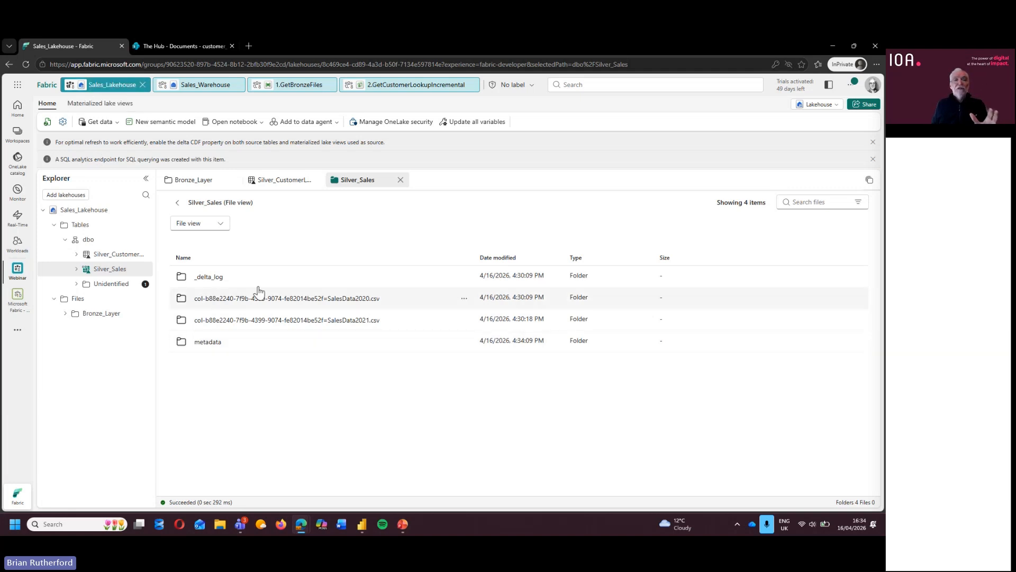
Step: Glance at Sales_Warehouse, return to Sales_Lakehouse, and refresh the dbo schema to open the orders_feedback_txt table
{"action": "left_click", "coordinate": [205, 85]}
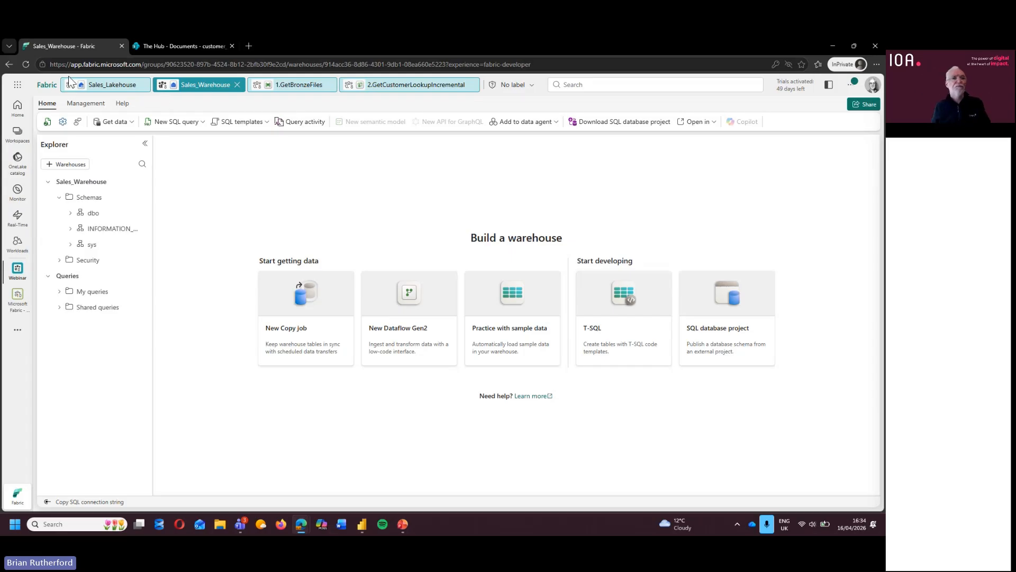
{"action": "left_click", "coordinate": [108, 85]}
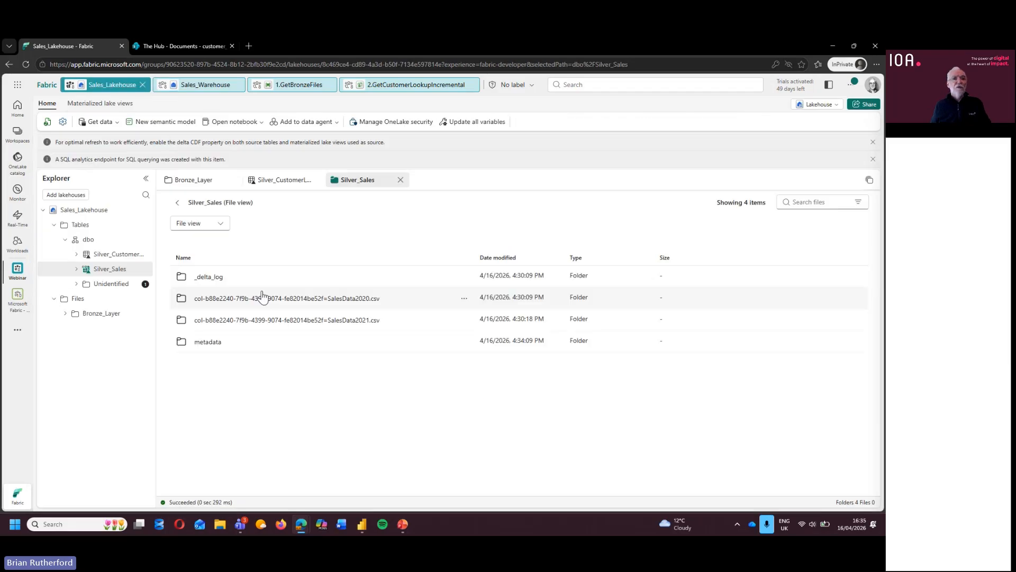
{"action": "left_click", "coordinate": [144, 239]}
{"action": "left_click", "coordinate": [164, 293]}
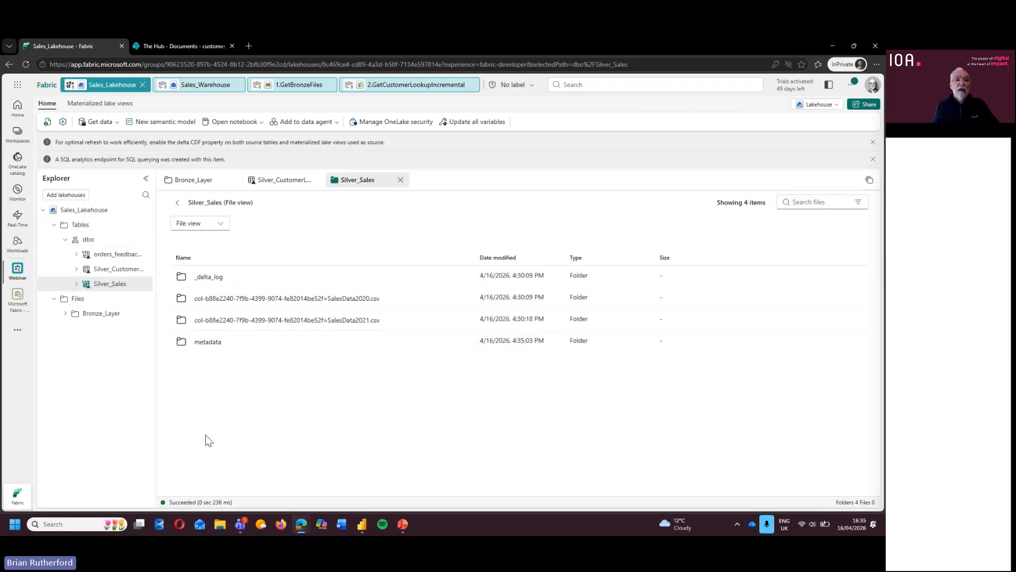
{"action": "left_click", "coordinate": [112, 254]}
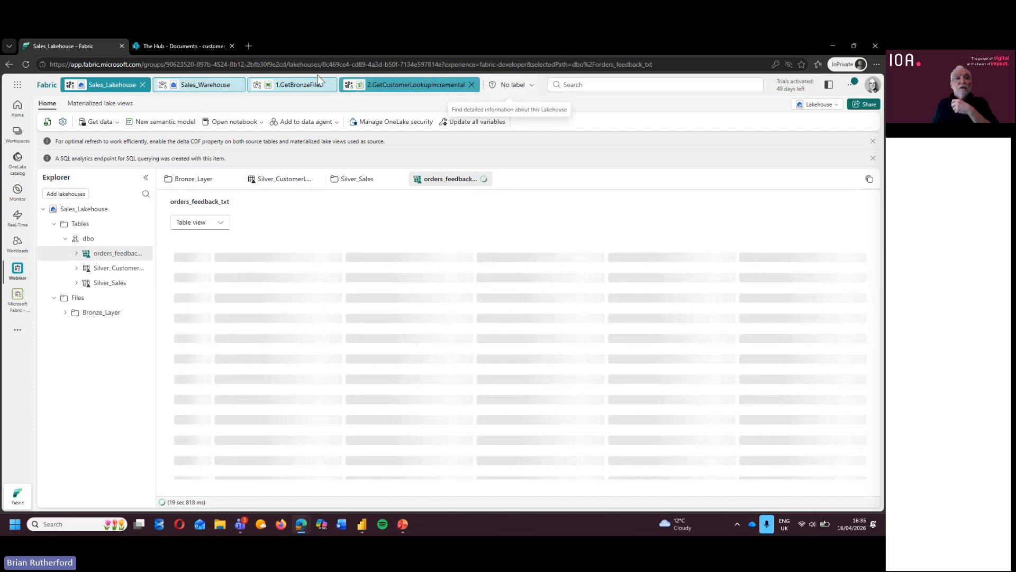
Step: Switch to The Hub's SharePoint documents and copy SalesData2022.csv from the other_files folder into the sales_csv folder
{"action": "left_click", "coordinate": [199, 46]}
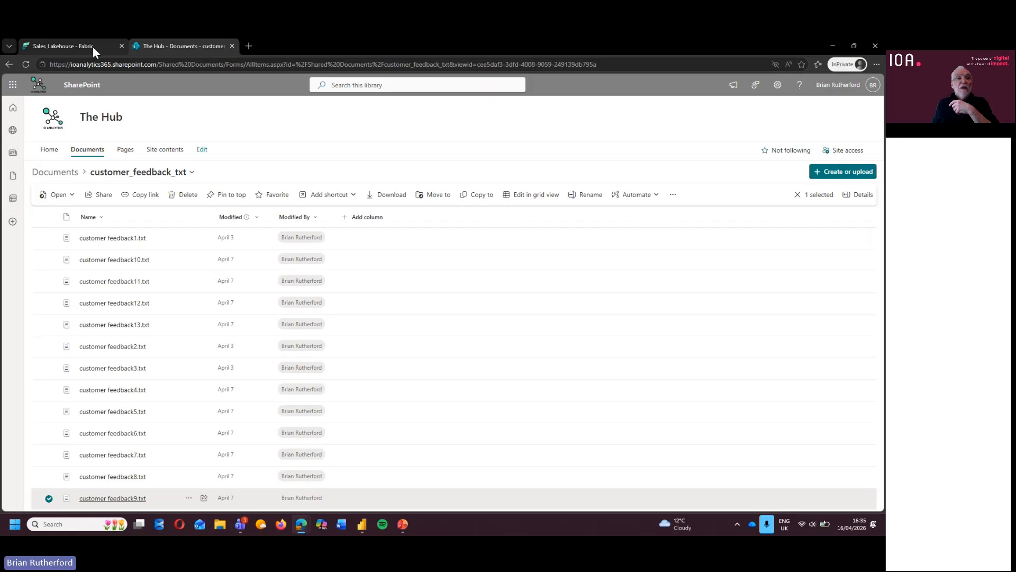
{"action": "left_click", "coordinate": [70, 46]}
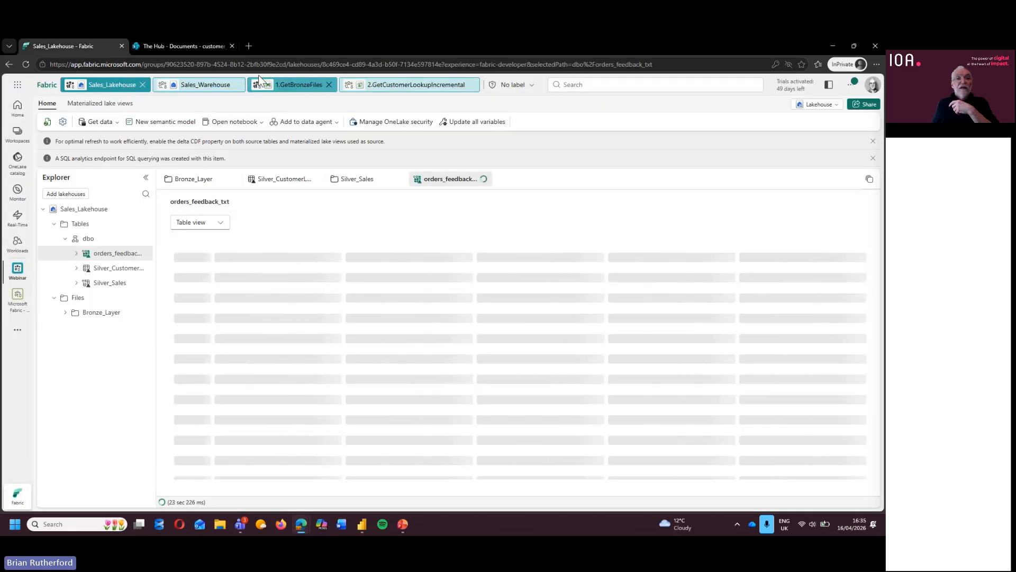
{"action": "left_click", "coordinate": [192, 47]}
{"action": "left_click", "coordinate": [53, 173]}
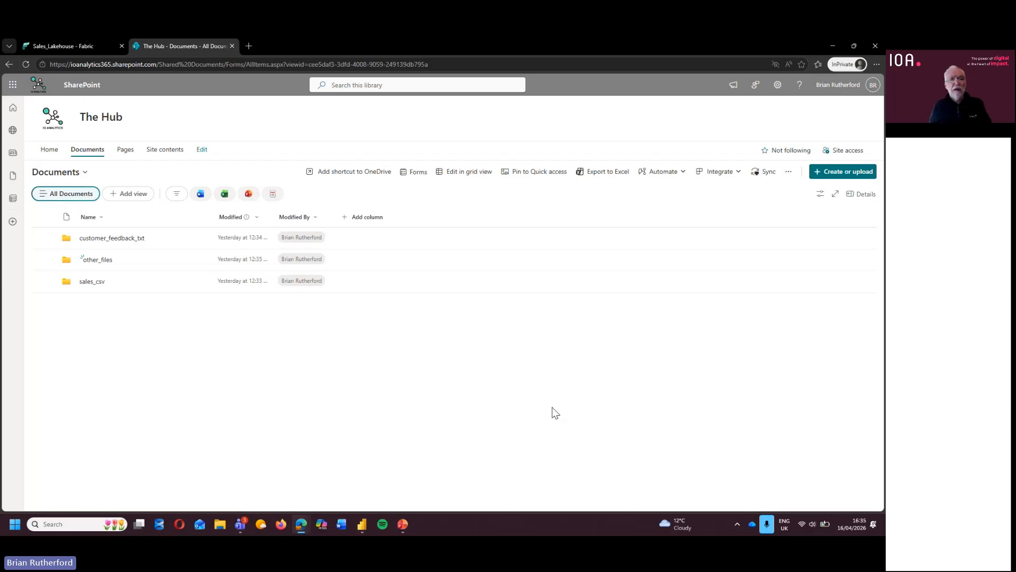
{"action": "left_click", "coordinate": [104, 263]}
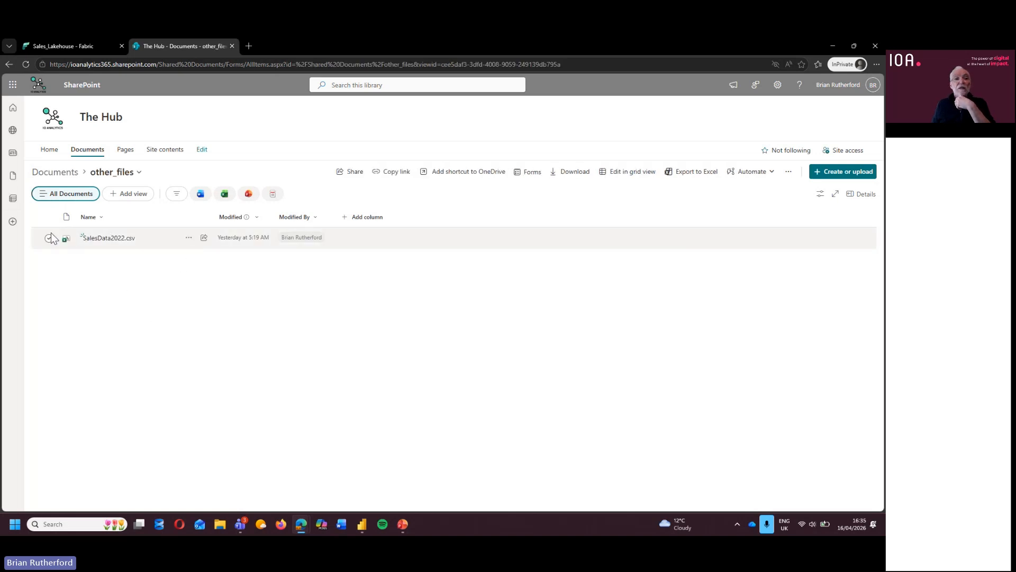
{"action": "left_click", "coordinate": [50, 239]}
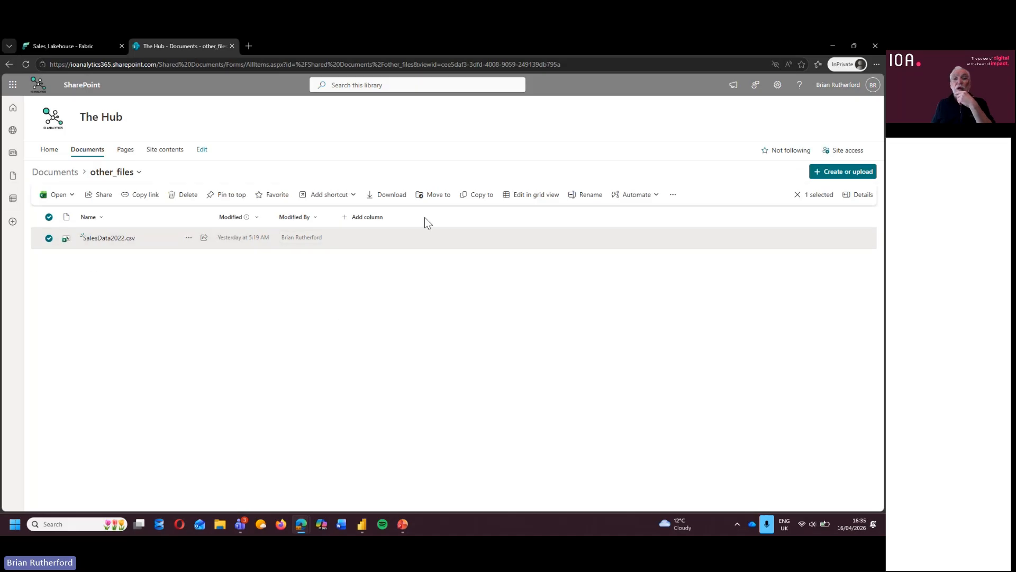
{"action": "left_click", "coordinate": [466, 196]}
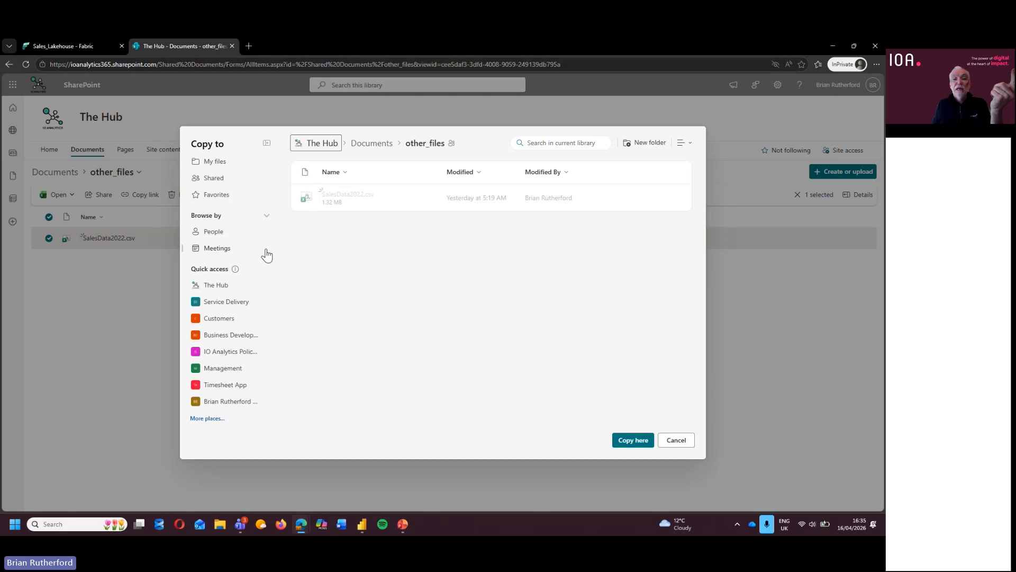
{"action": "left_click", "coordinate": [334, 250]}
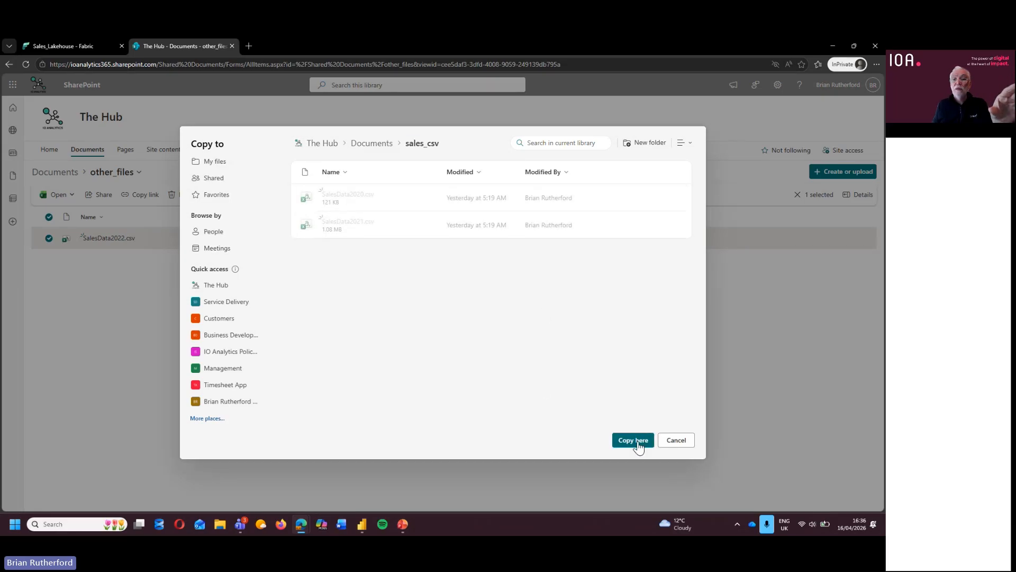
{"action": "left_click", "coordinate": [638, 440]}
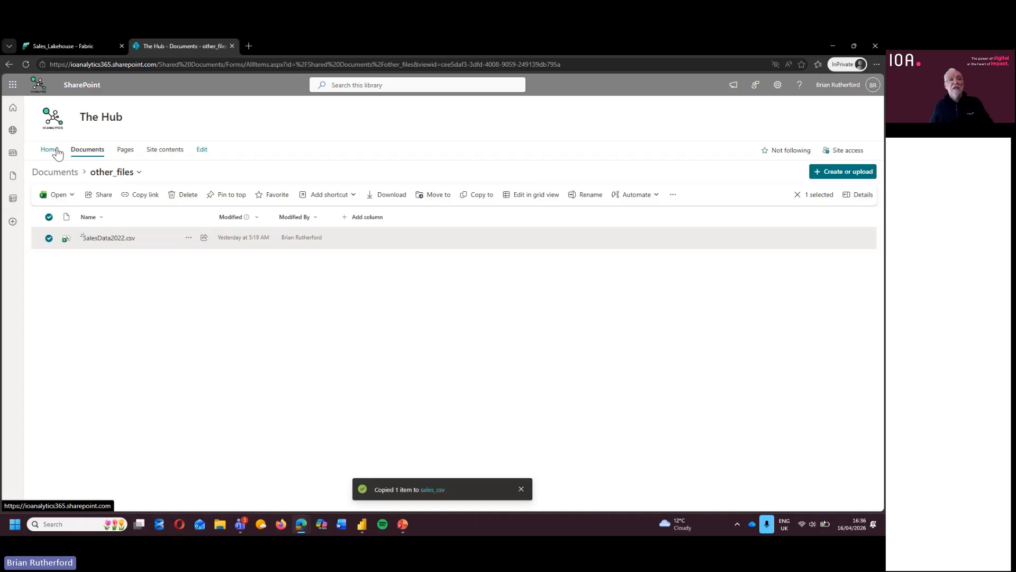
Step: Return to Sales_Lakehouse in Fabric, widen the Explorer pane, and look through the sentiment rows of orders_feedback_txt
{"action": "left_click", "coordinate": [66, 47]}
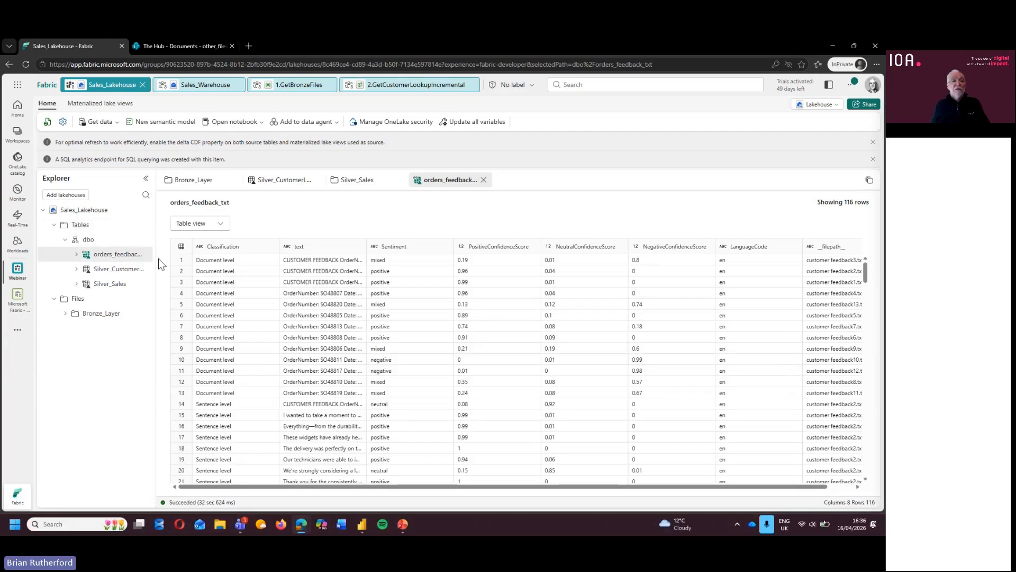
{"action": "left_click_drag", "start_coordinate": [155, 258], "coordinate": [172, 259]}
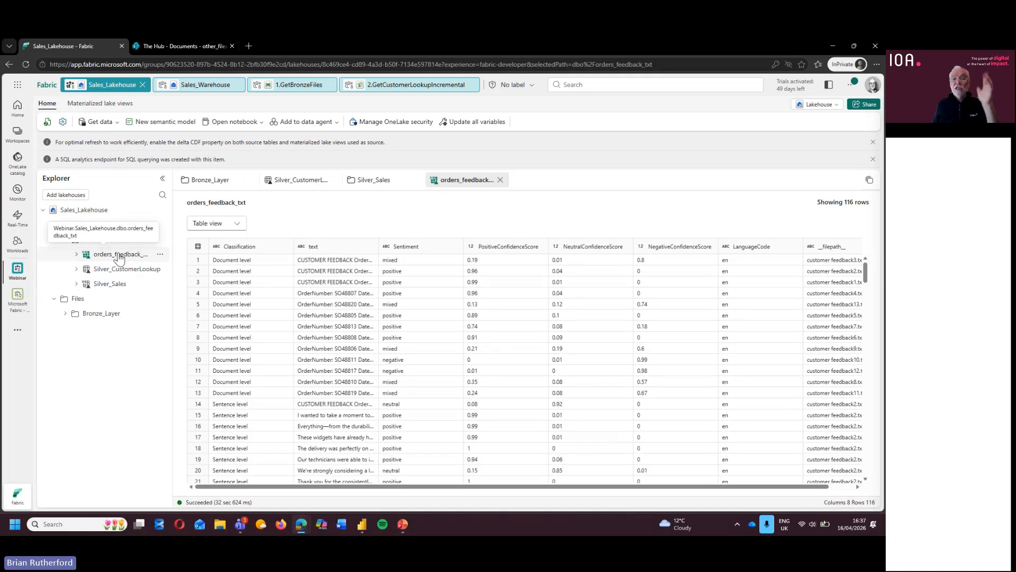
{"action": "mouse_move", "coordinate": [334, 274]}
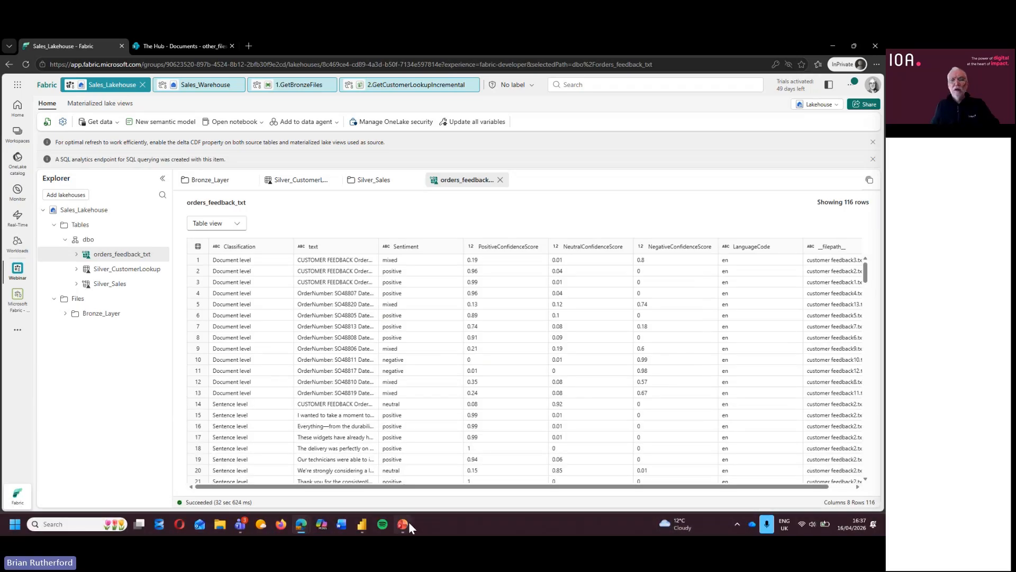
Step: Switch to End to End Pipelines.pptx in PowerPoint to review the medallion overview on slide 3, and return to Sales_Lakehouse in Fabric
{"action": "mouse_move", "coordinate": [406, 522]}
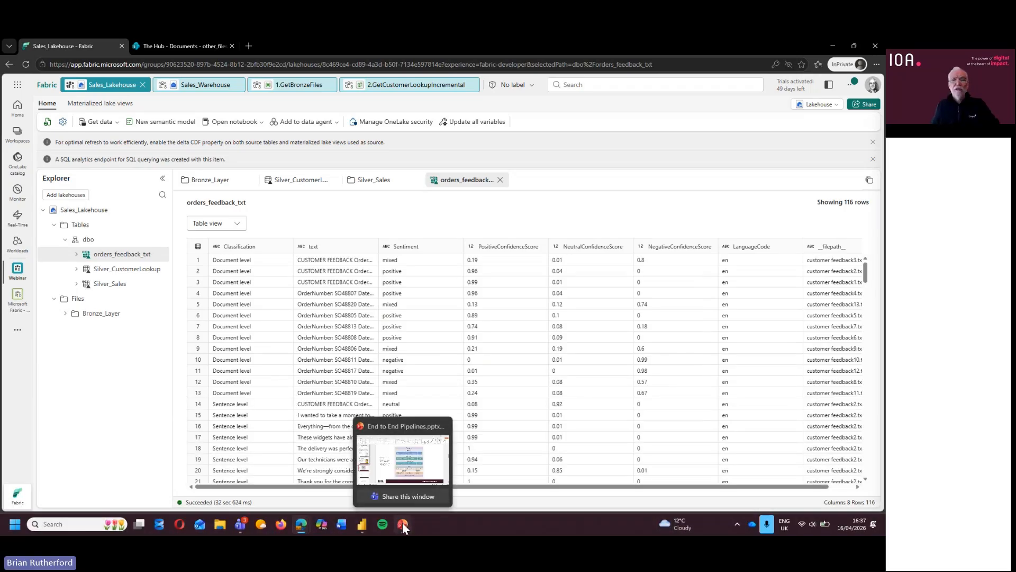
{"action": "left_click", "coordinate": [403, 522]}
{"action": "left_click", "coordinate": [50, 282]}
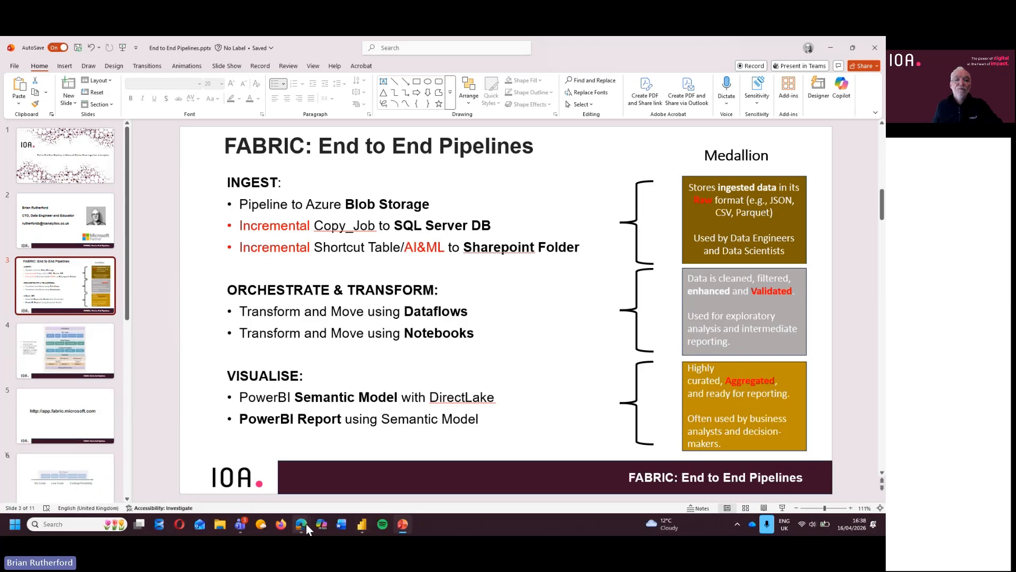
{"action": "mouse_move", "coordinate": [306, 524]}
{"action": "left_click", "coordinate": [341, 462]}
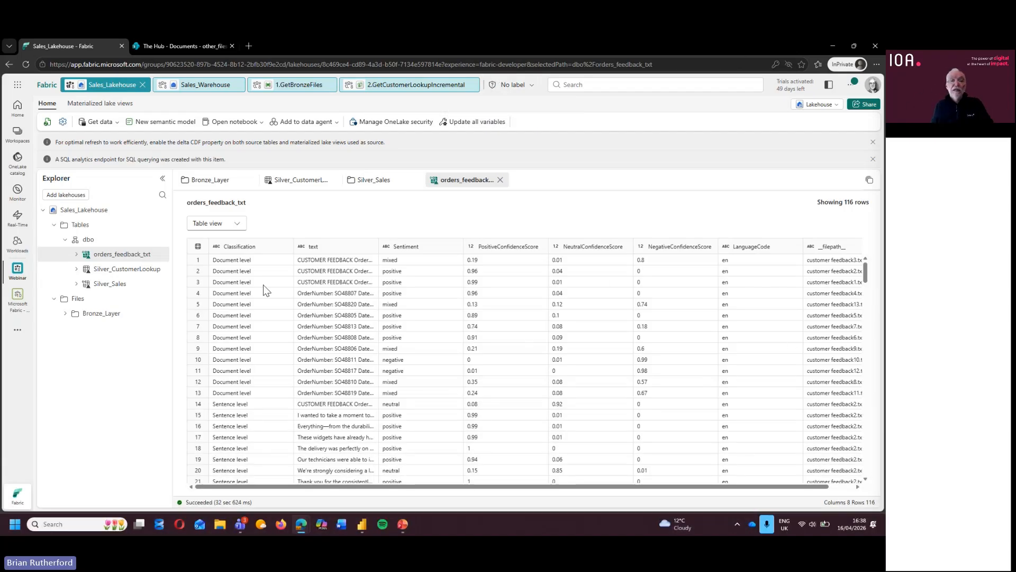
Step: View the files in Bronze_Layer and create a new Dataflow Gen2 from Sales_Lakehouse named 3-CreateSilverTables
{"action": "left_click", "coordinate": [102, 315]}
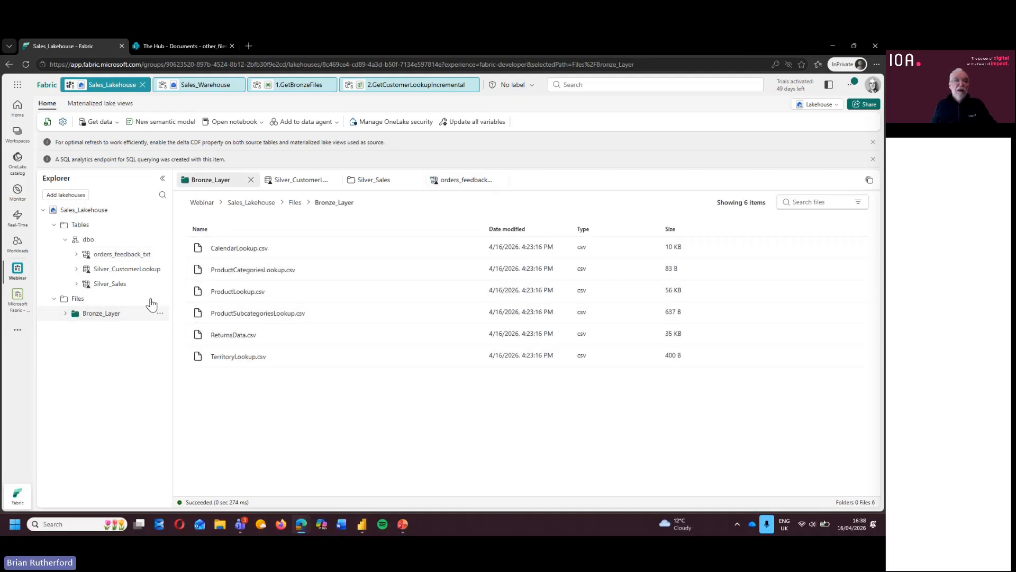
{"action": "left_click", "coordinate": [109, 124]}
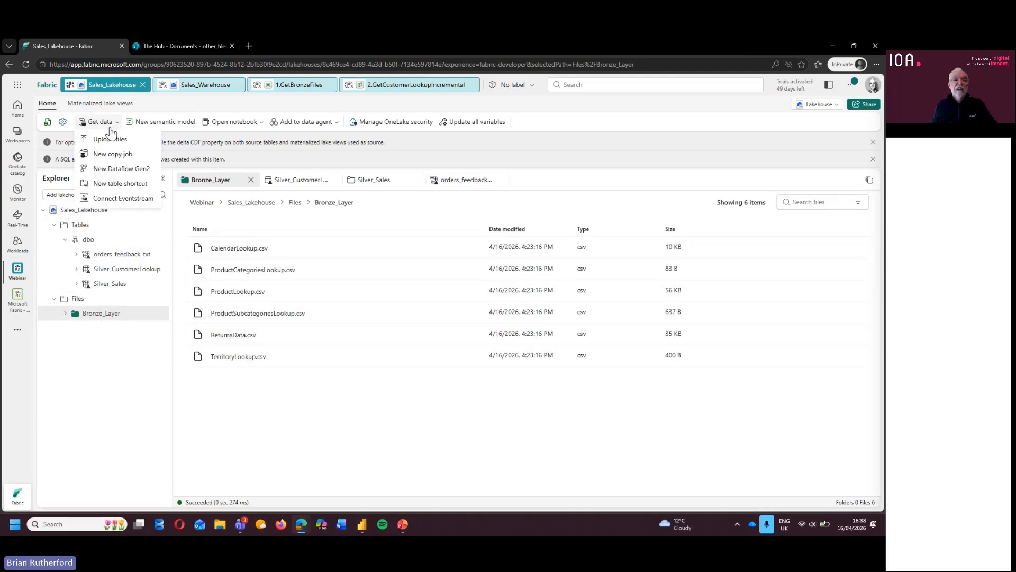
{"action": "left_click", "coordinate": [121, 168]}
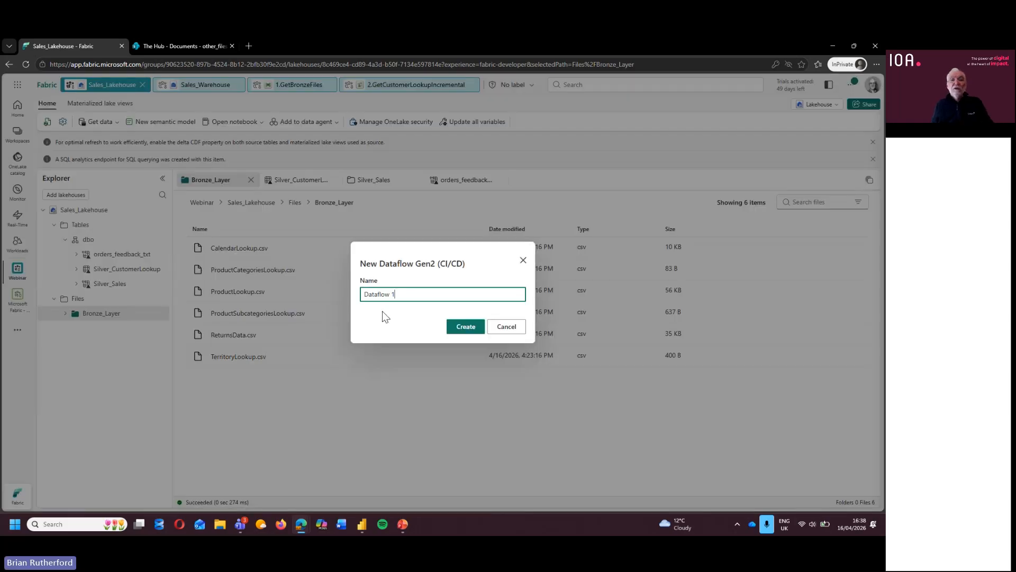
{"action": "left_click_drag", "start_coordinate": [408, 295], "coordinate": [307, 300]}
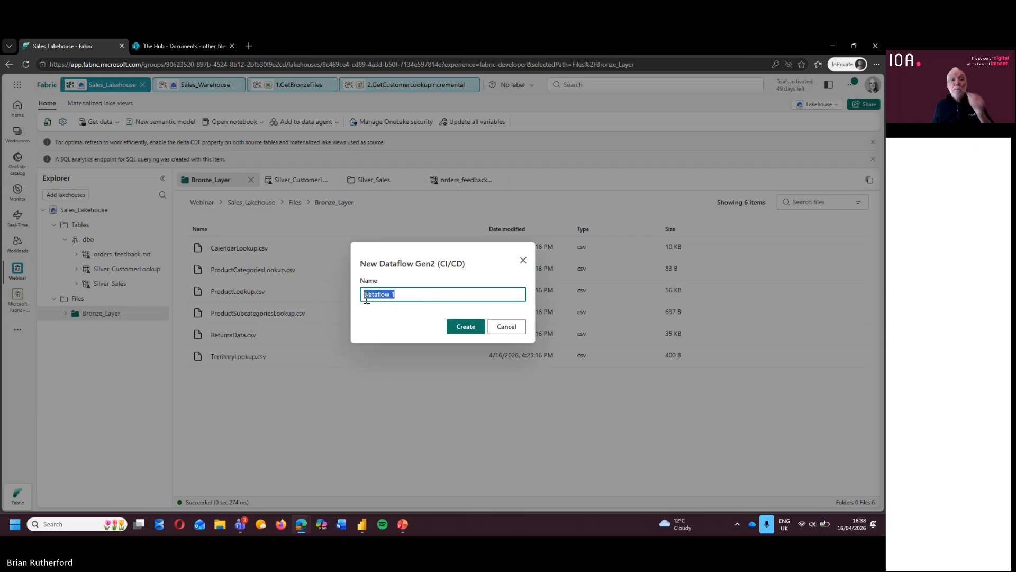
{"action": "type", "text": "3."}
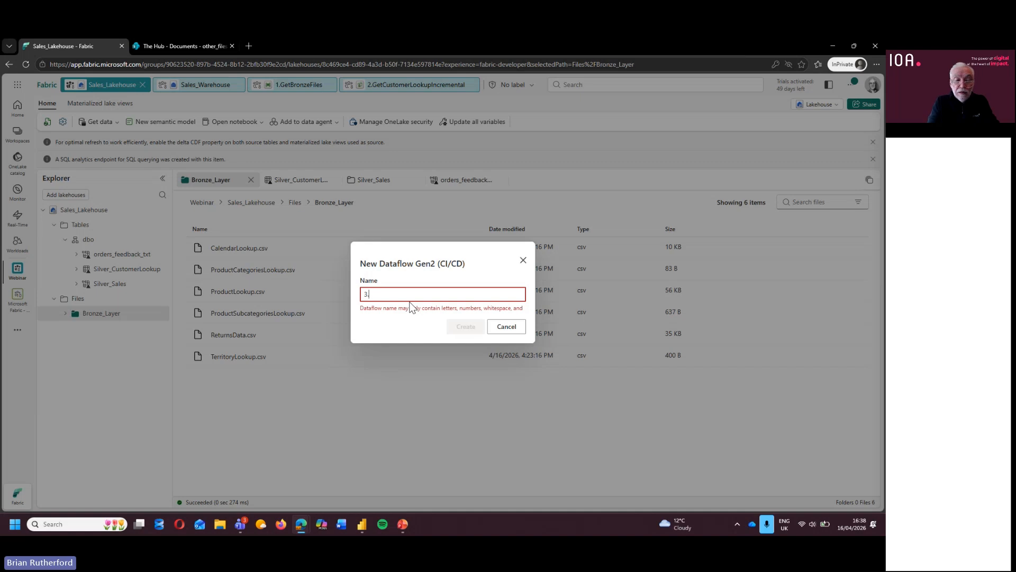
{"action": "type", "text": "CreateS"}
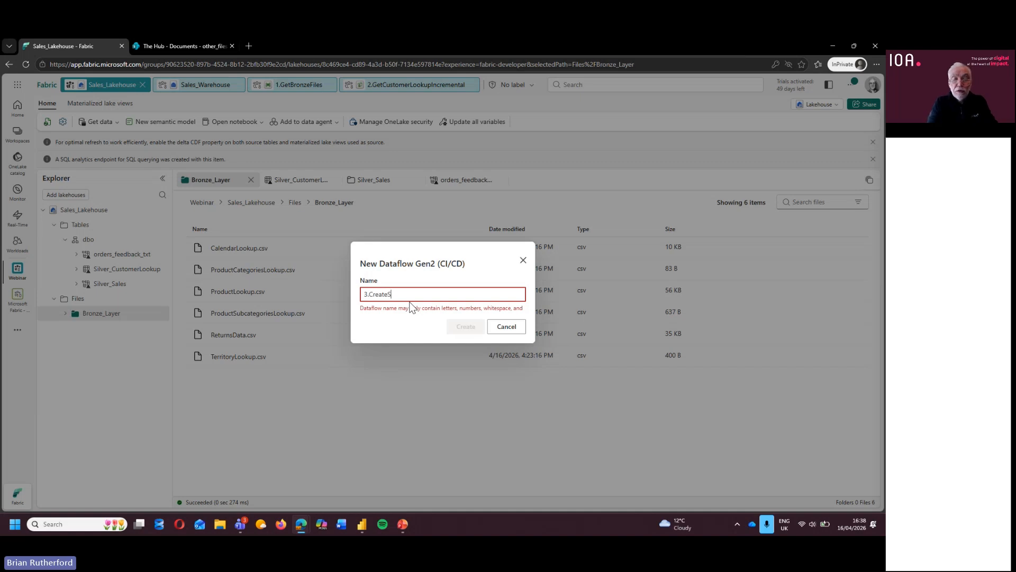
{"action": "type", "text": "ilverTables"}
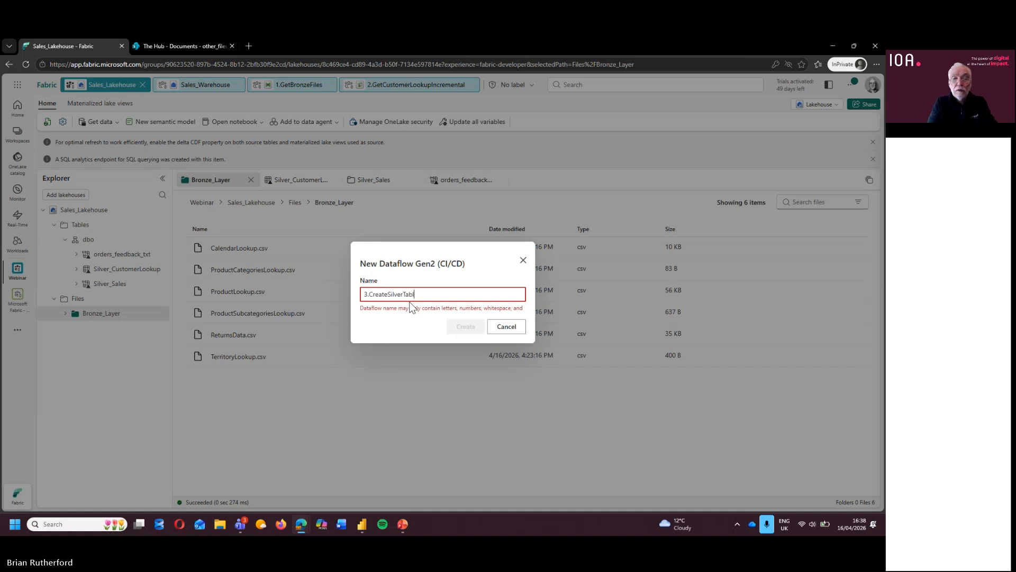
{"action": "left_click", "coordinate": [371, 294]}
{"action": "key", "text": "BackSpace"}
{"action": "type", "text": "-"}
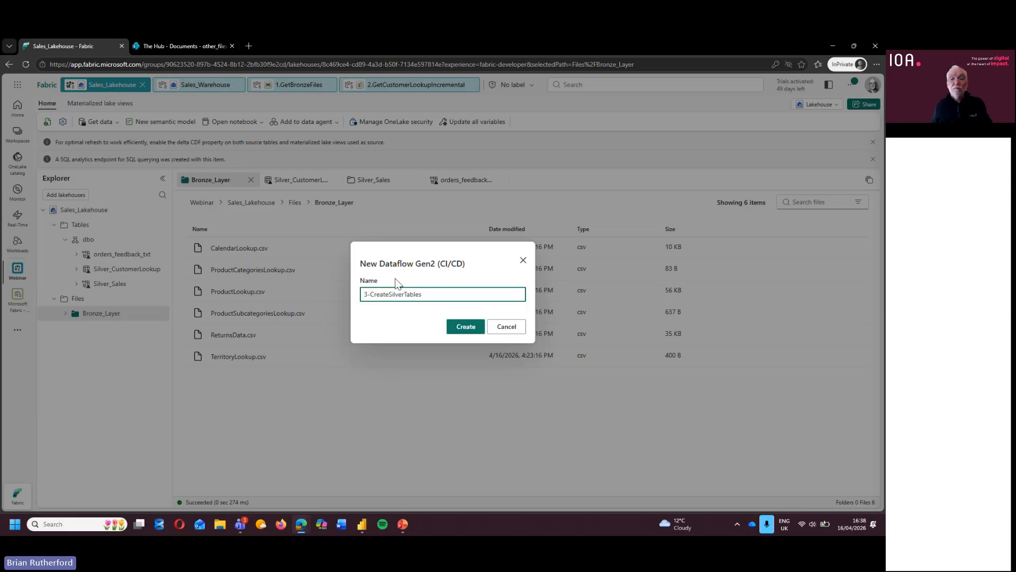
{"action": "left_click", "coordinate": [464, 325]}
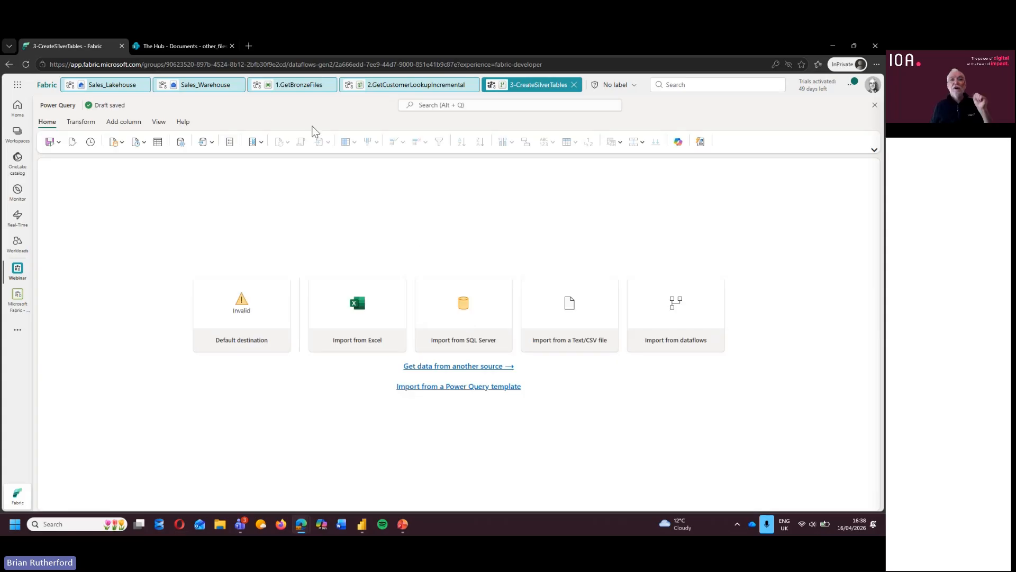
Step: Check the 1.GetBronzeFiles pipeline and the 2.GetCustomerLookupIncremental copy job, and return to 3-CreateSilverTables and reload the page
{"action": "left_click", "coordinate": [289, 87]}
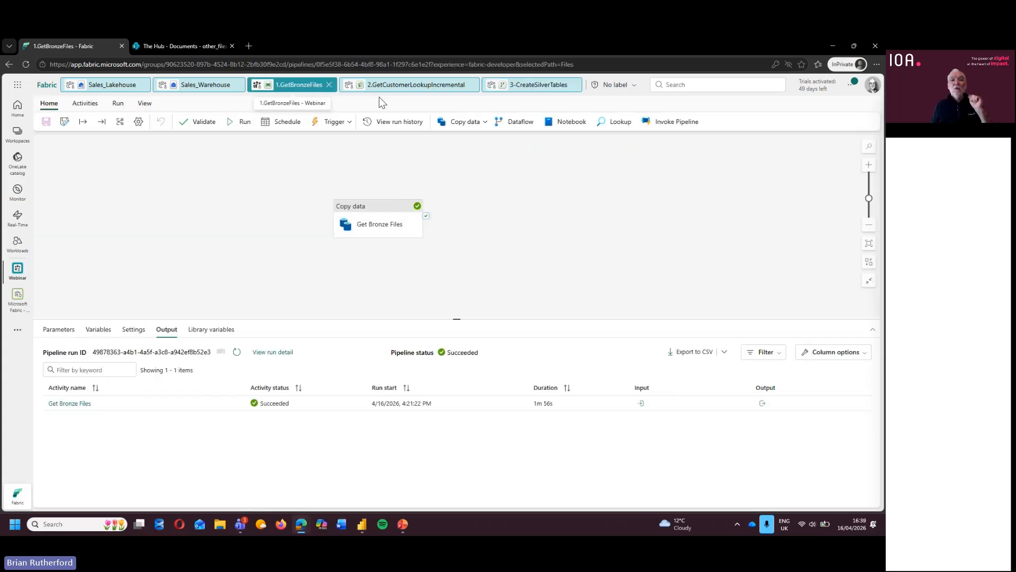
{"action": "left_click", "coordinate": [399, 87]}
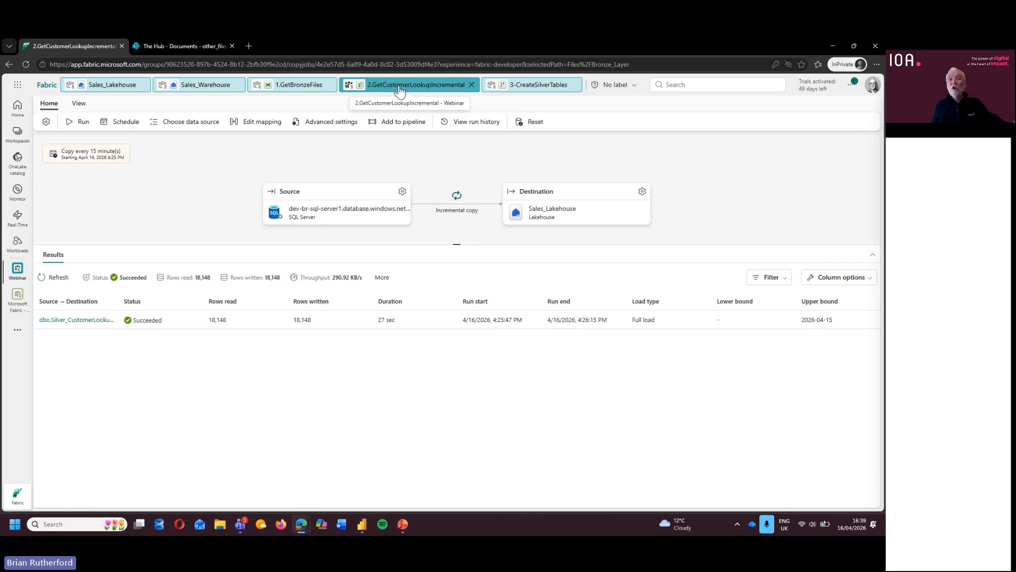
{"action": "left_click", "coordinate": [489, 87]}
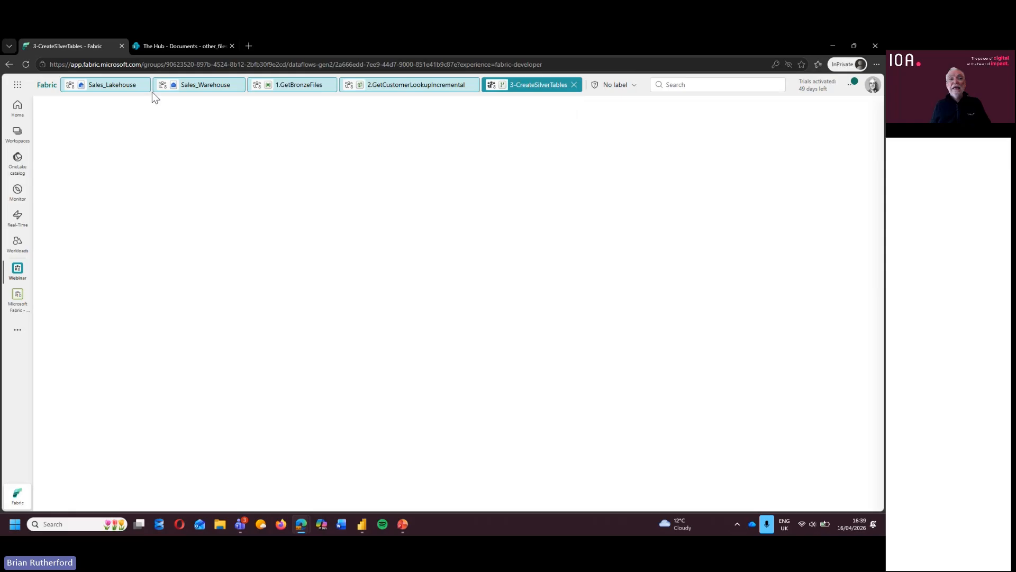
{"action": "left_click", "coordinate": [26, 64]}
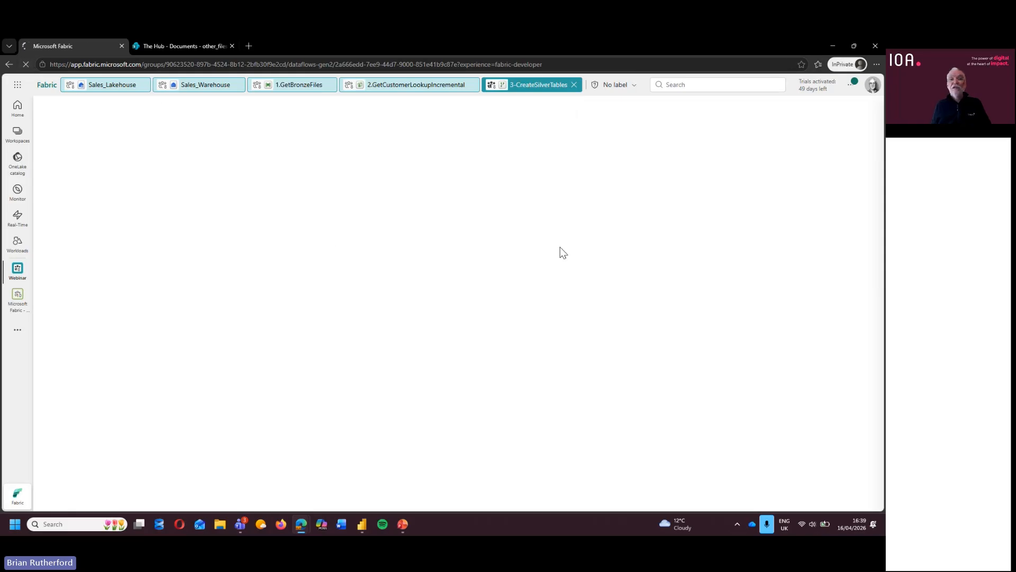
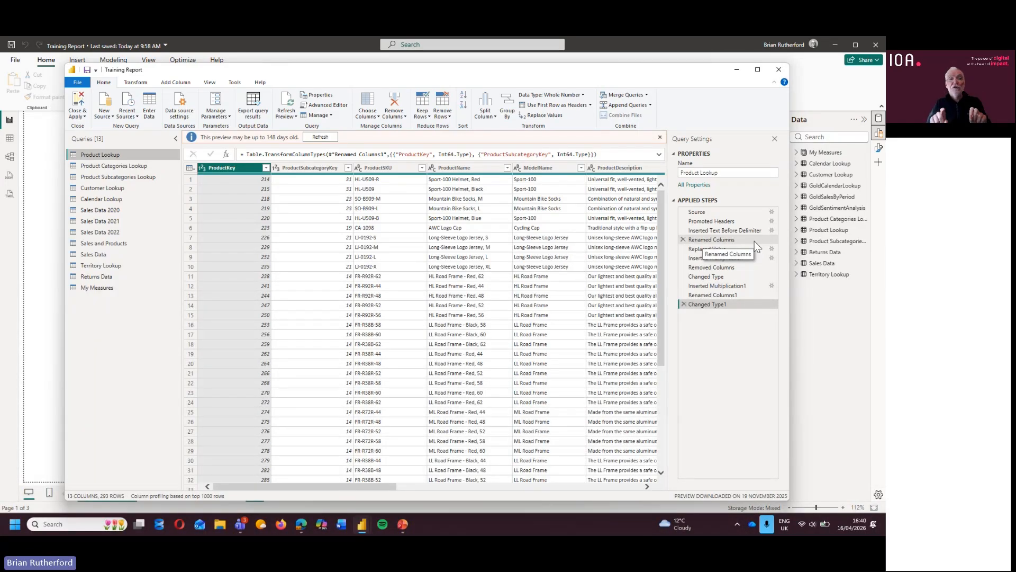
Step: Review the transform and add-column commands in Power BI Desktop's Power Query Editor, close the editor, and switch back to 3-CreateSilverTables in Fabric
{"action": "left_click", "coordinate": [125, 84]}
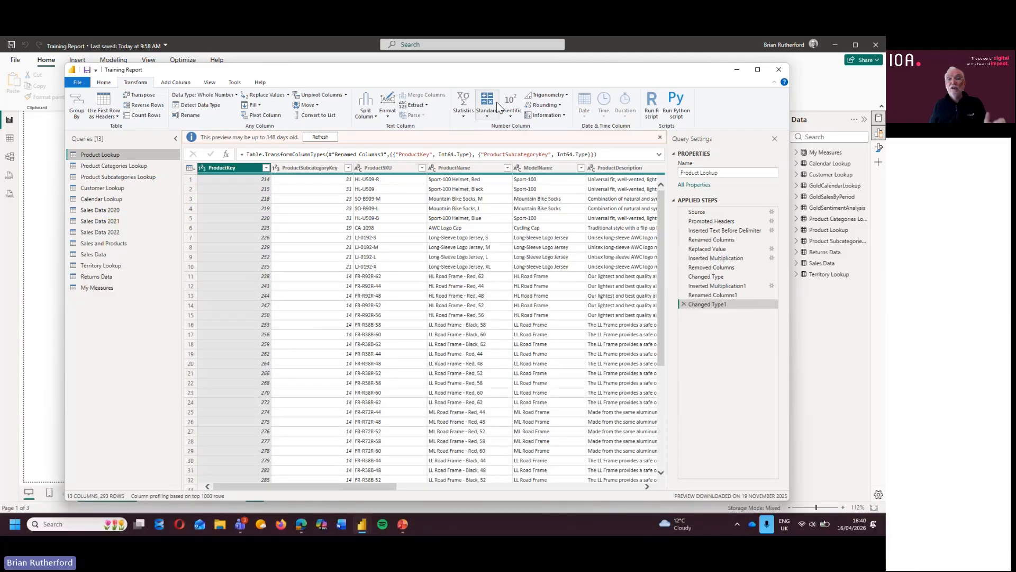
{"action": "left_click", "coordinate": [180, 85]}
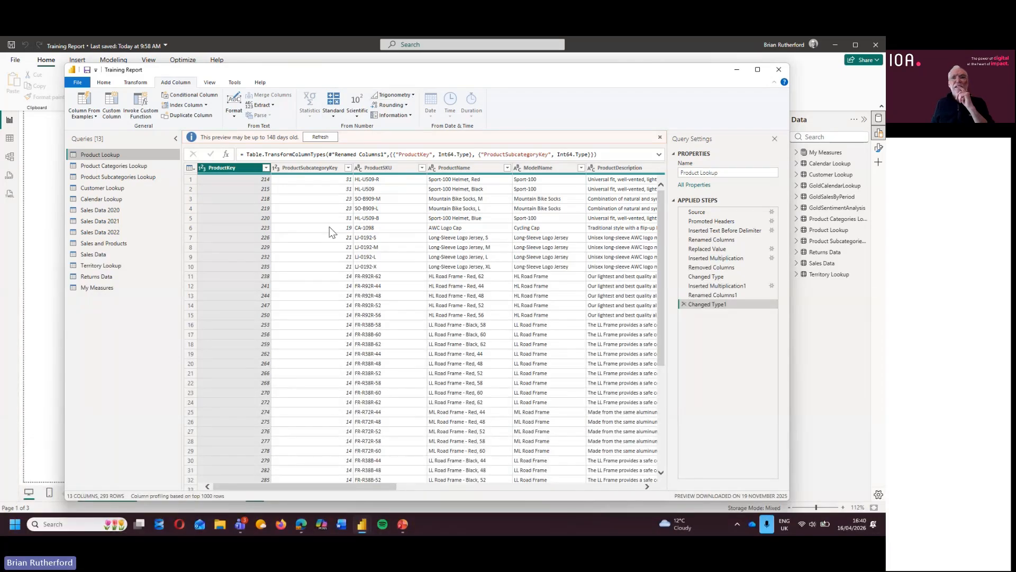
{"action": "left_click", "coordinate": [779, 72]}
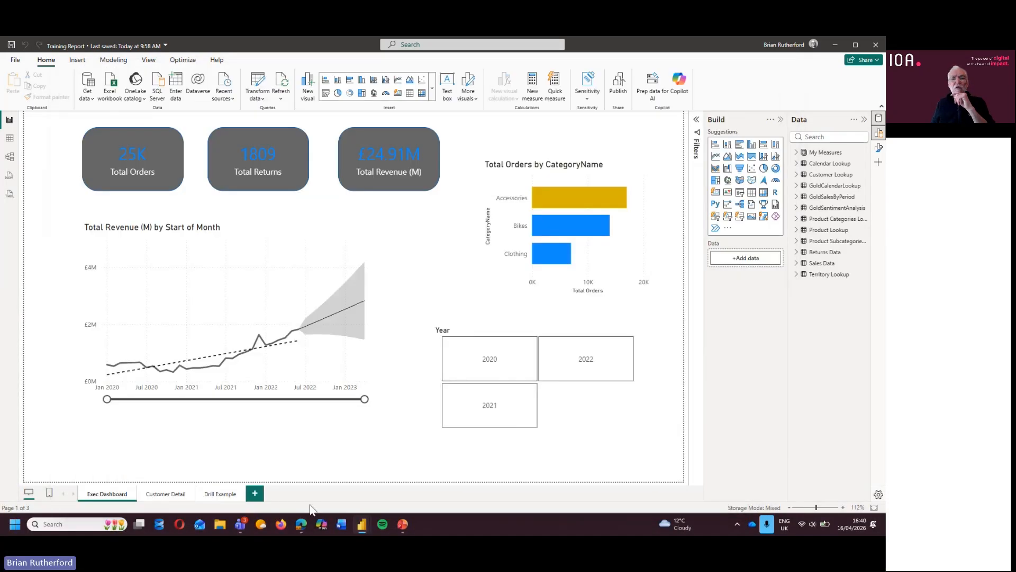
{"action": "mouse_move", "coordinate": [304, 519]}
{"action": "left_click", "coordinate": [335, 462]}
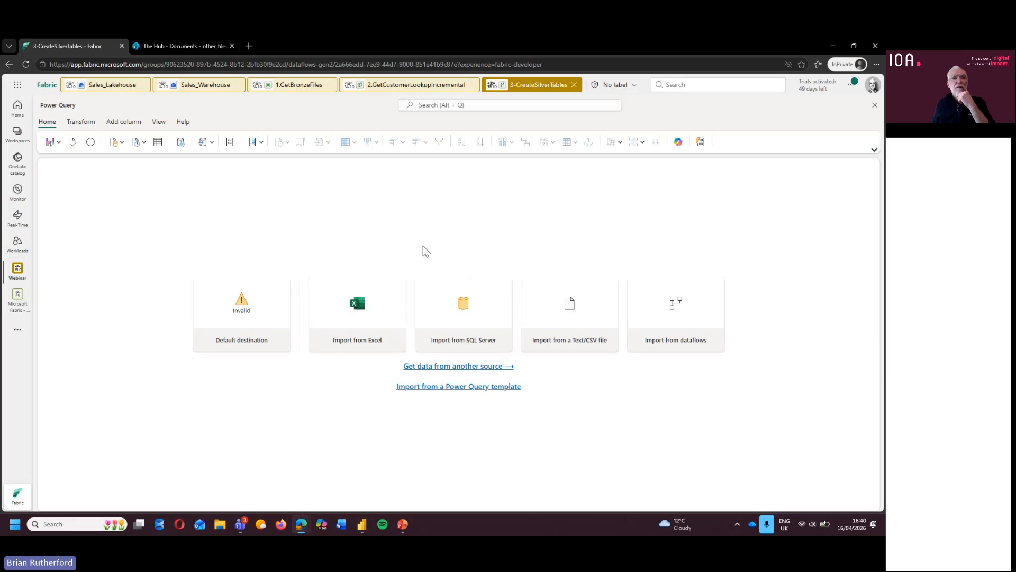
Step: Examine the transform and add-column commands in the 3-CreateSilverTables dataflow, and return to its main data commands
{"action": "left_click", "coordinate": [81, 123]}
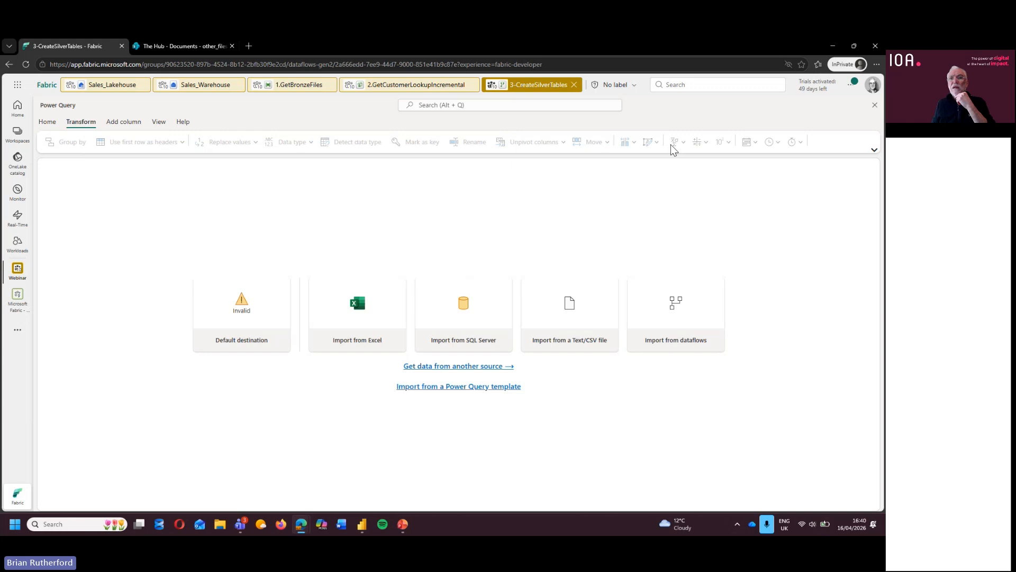
{"action": "left_click", "coordinate": [120, 122]}
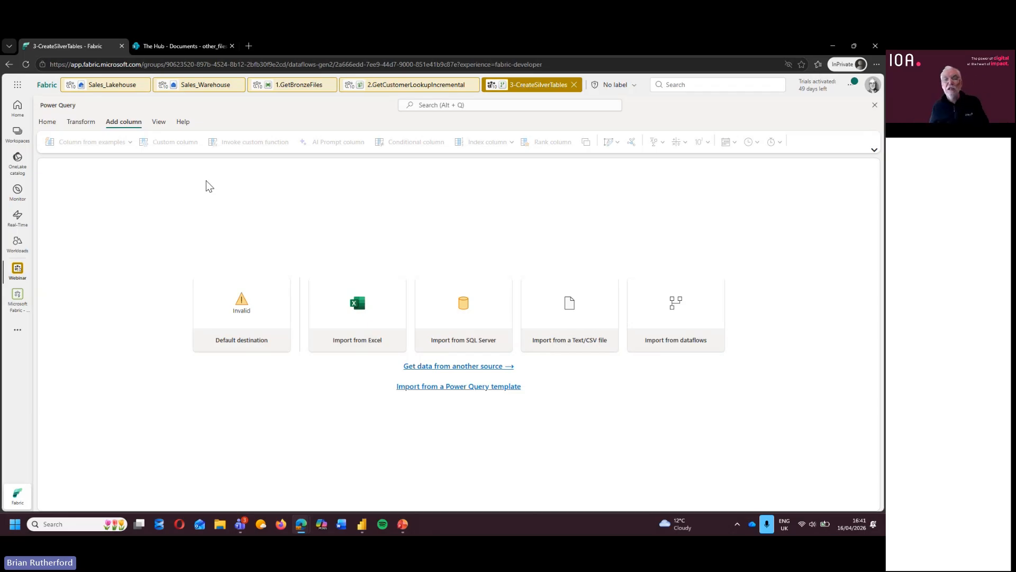
{"action": "left_click", "coordinate": [53, 123]}
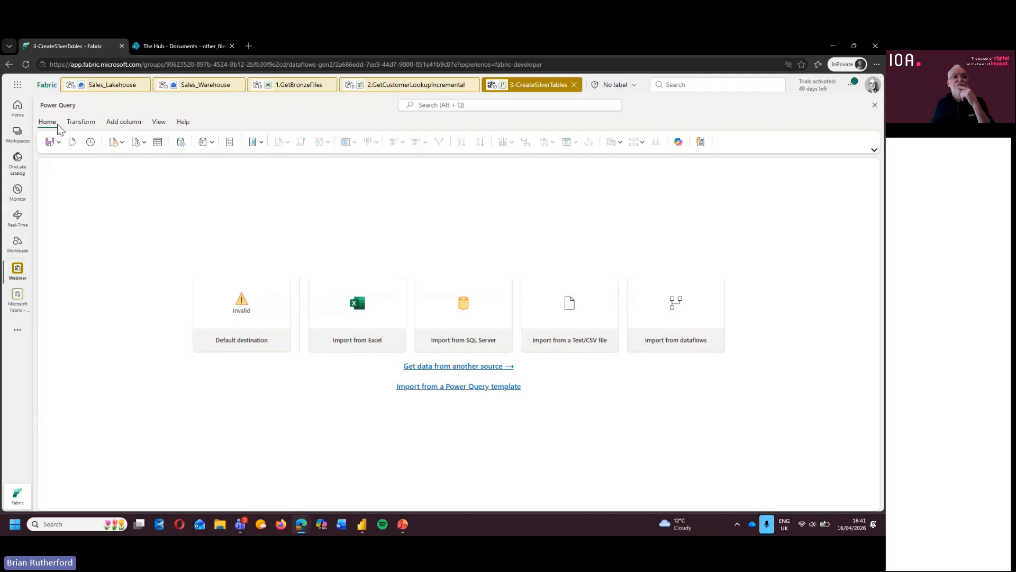
Step: Connect the dataflow to Sales_Lakehouse from the OneLake catalog as a new data source, using the existing lakehouse connection
{"action": "left_click", "coordinate": [122, 143]}
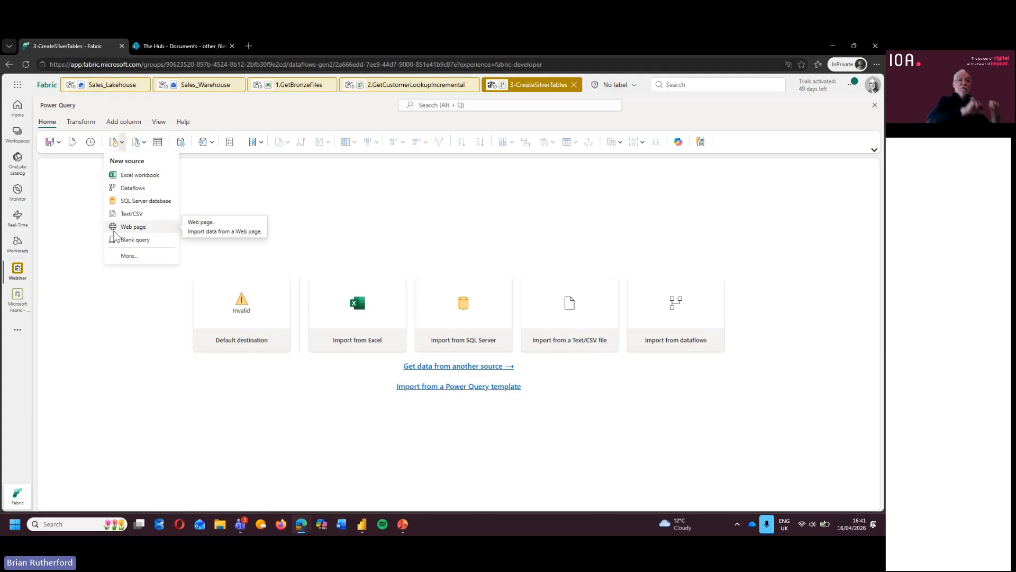
{"action": "left_click", "coordinate": [127, 256]}
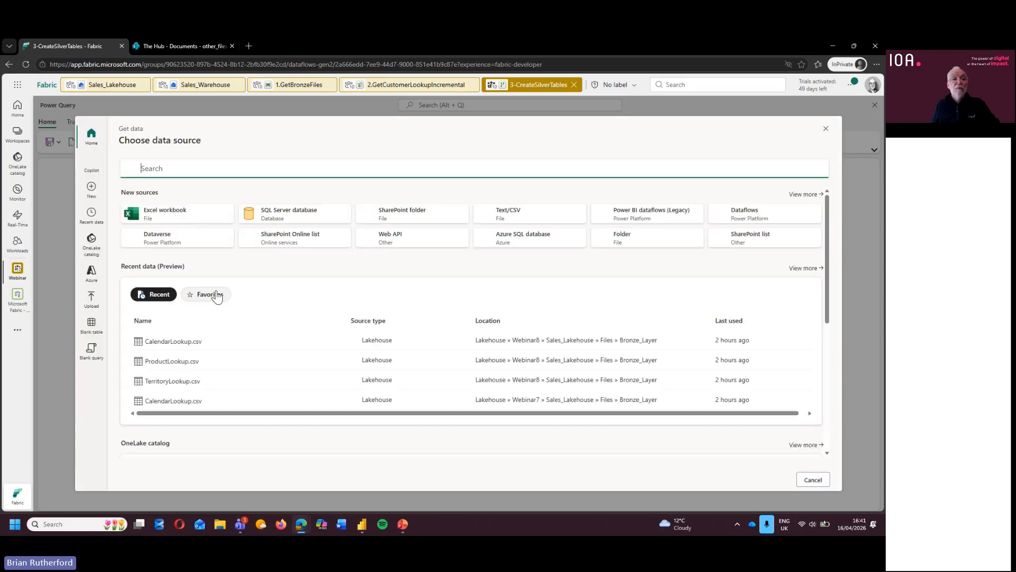
{"action": "left_click", "coordinate": [96, 245]}
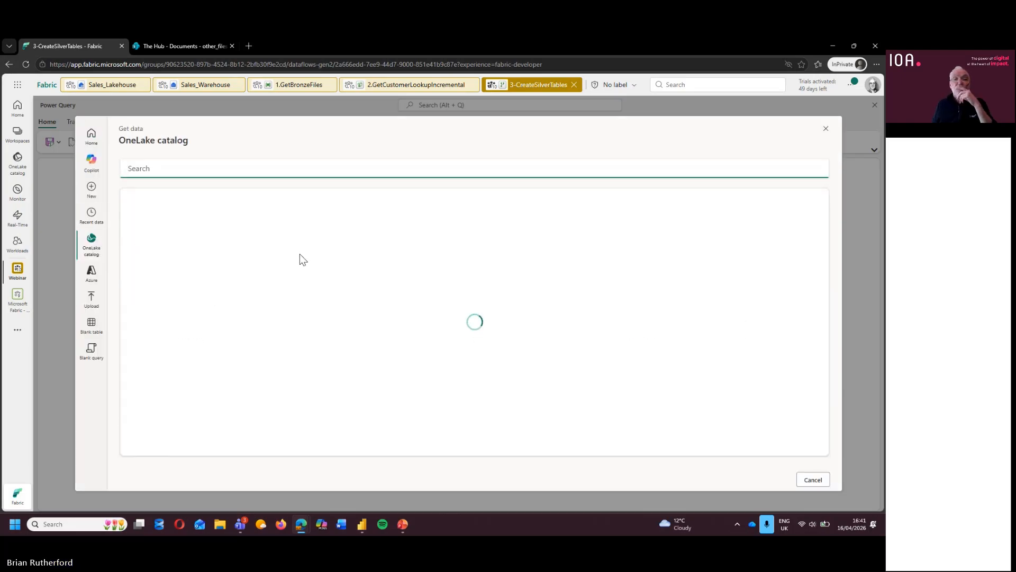
{"action": "left_click", "coordinate": [189, 249]}
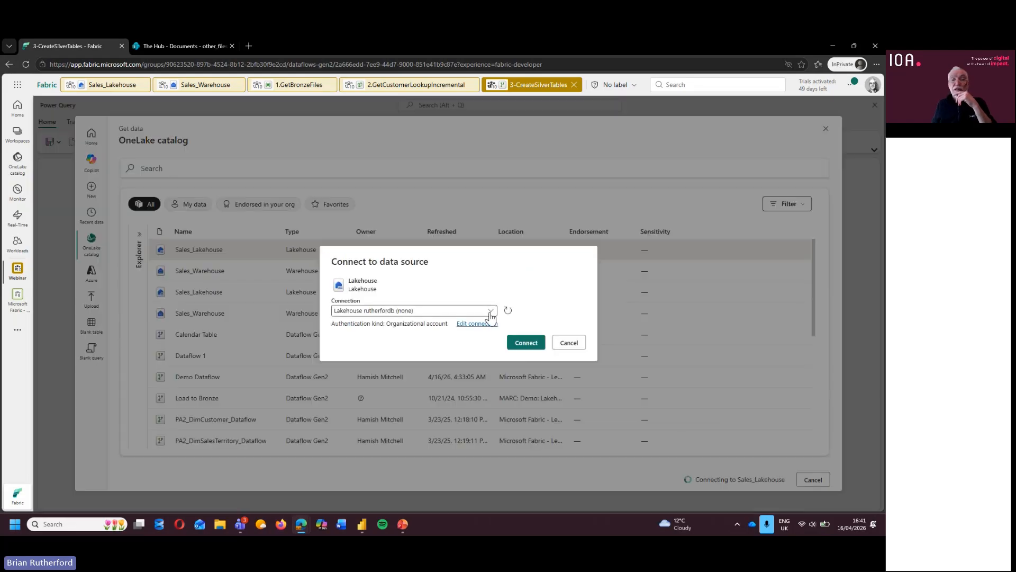
{"action": "left_click", "coordinate": [515, 343]}
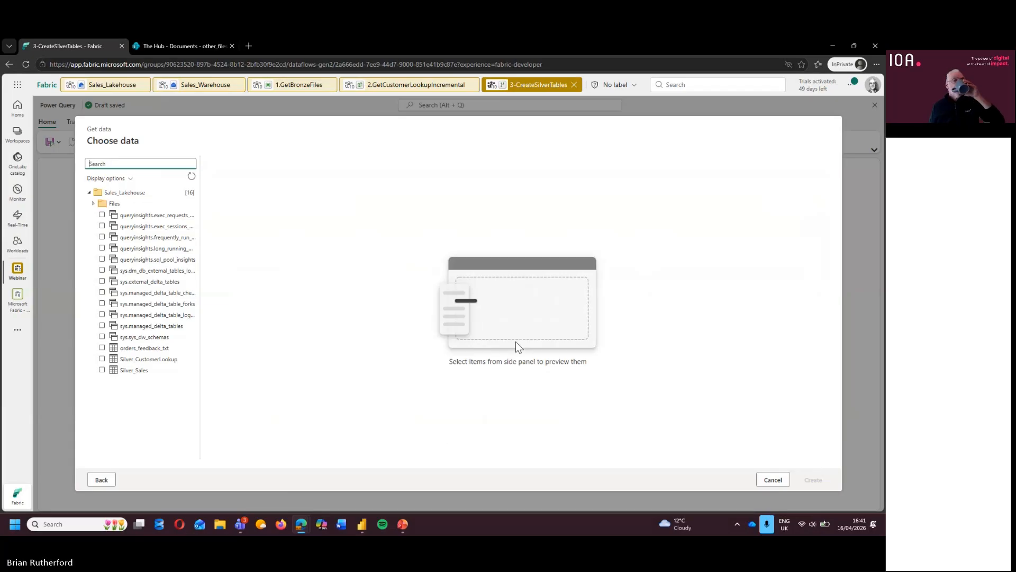
Step: Import CalendarLookup.csv, ProductLookup.csv and TerritoryLookup.csv from the Bronze_Layer folder under Files as queries
{"action": "left_click", "coordinate": [93, 203]}
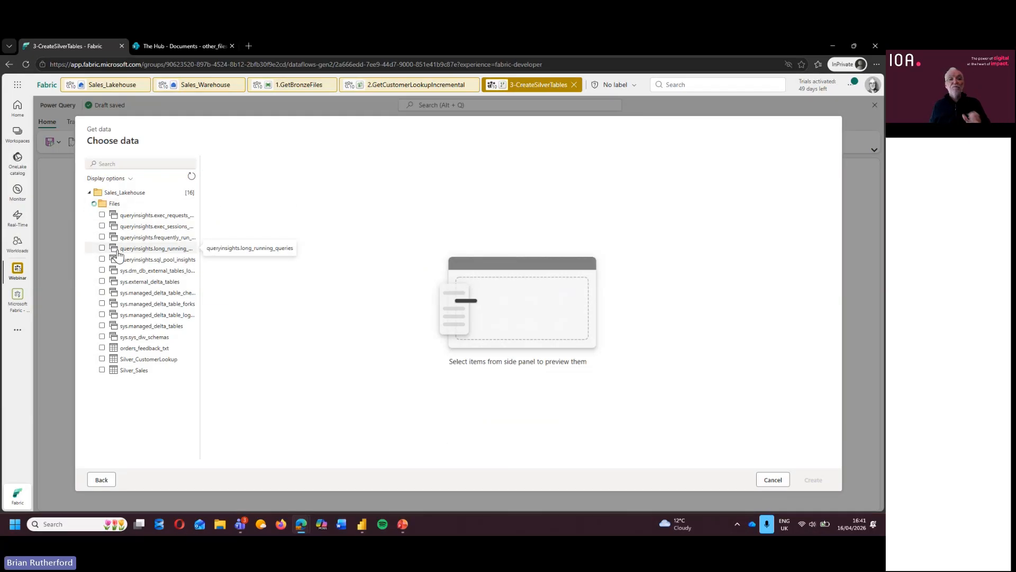
{"action": "left_click", "coordinate": [98, 215]}
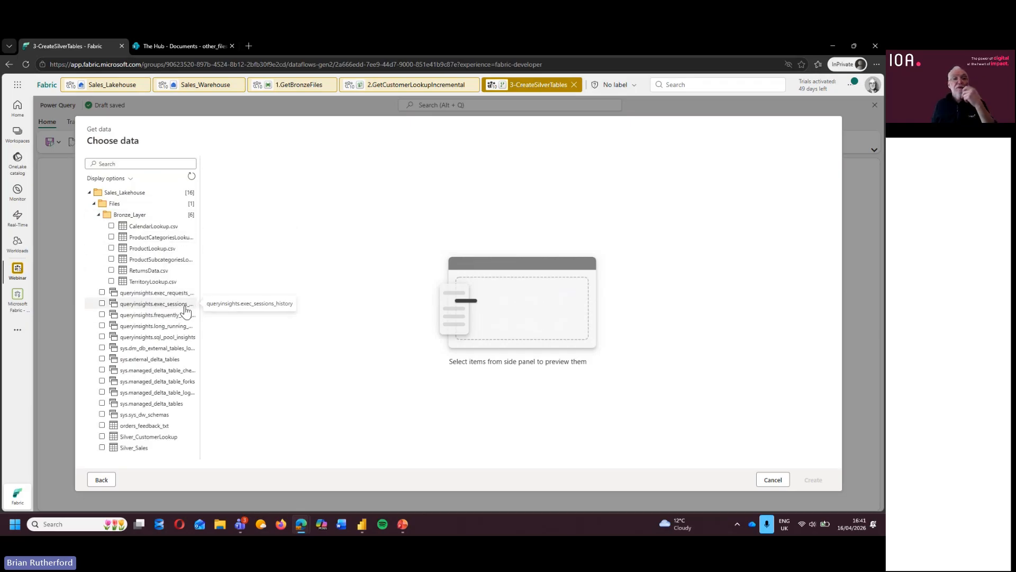
{"action": "left_click", "coordinate": [112, 226]}
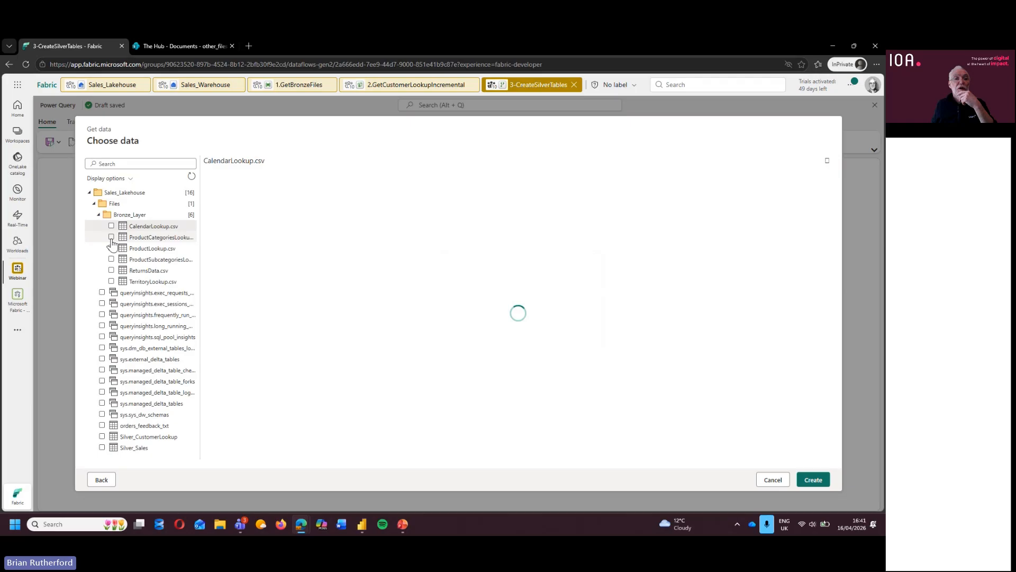
{"action": "left_click", "coordinate": [112, 247]}
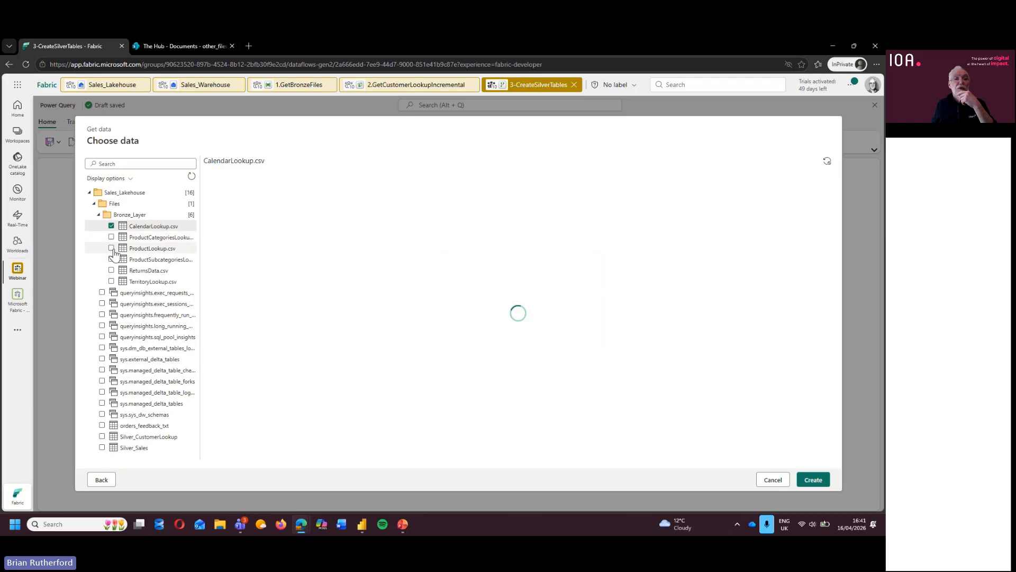
{"action": "left_click", "coordinate": [111, 281]}
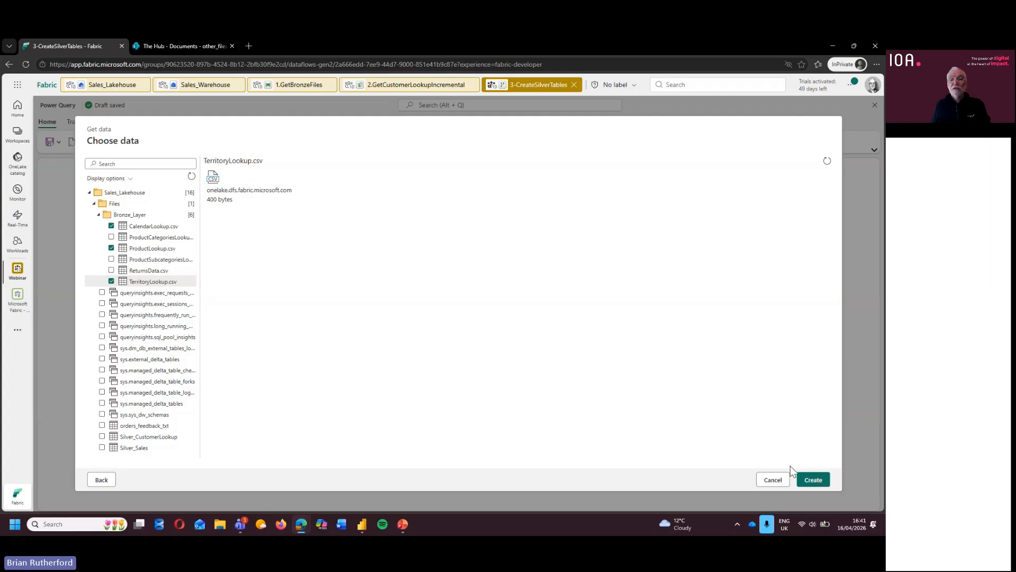
{"action": "left_click", "coordinate": [812, 482]}
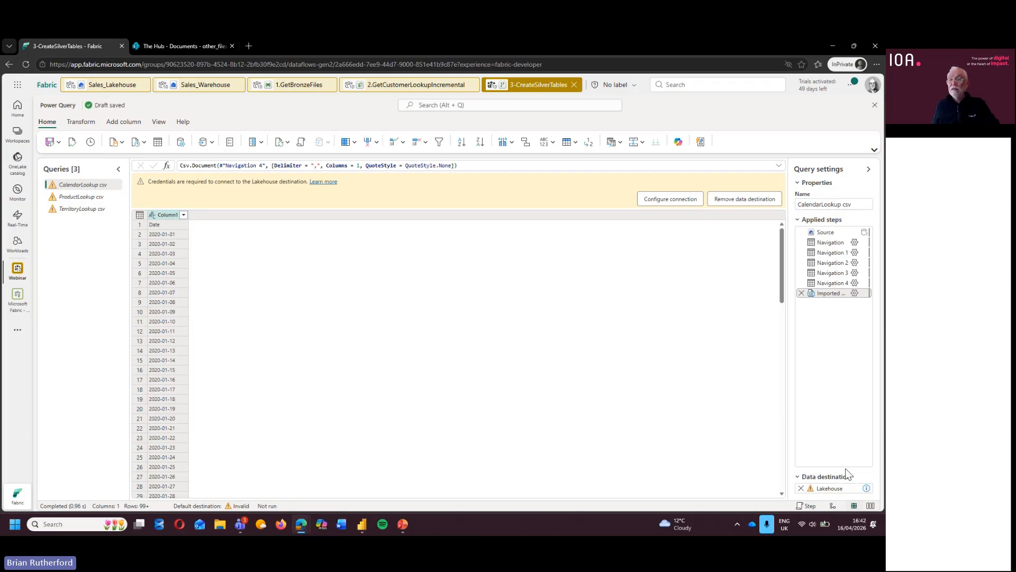
Step: Configure the connection of the Lakehouse data destination by choosing an existing lakehouse connection
{"action": "left_click", "coordinate": [665, 198]}
{"action": "left_click", "coordinate": [491, 311]}
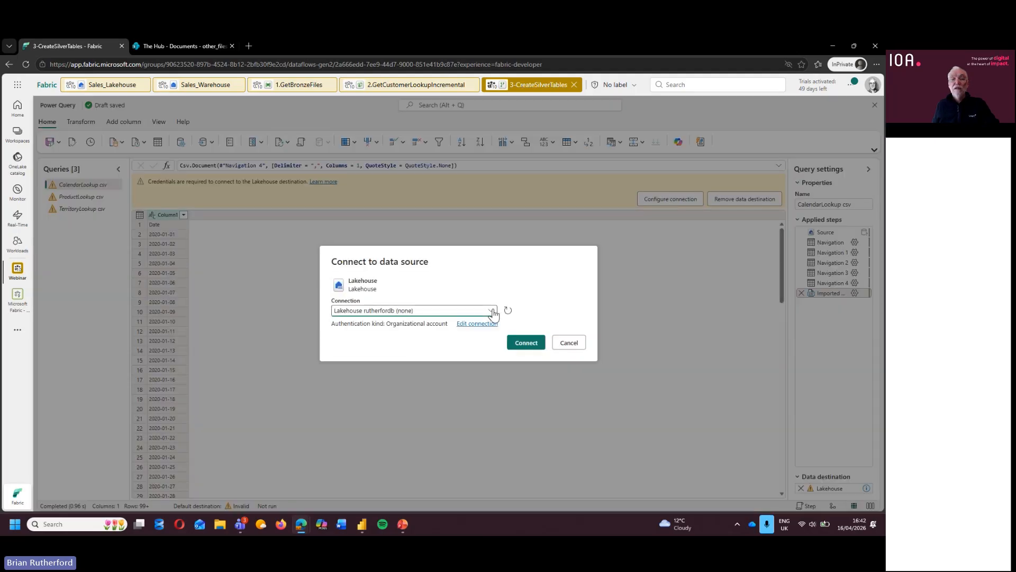
{"action": "left_click", "coordinate": [402, 333]}
{"action": "left_click", "coordinate": [509, 344]}
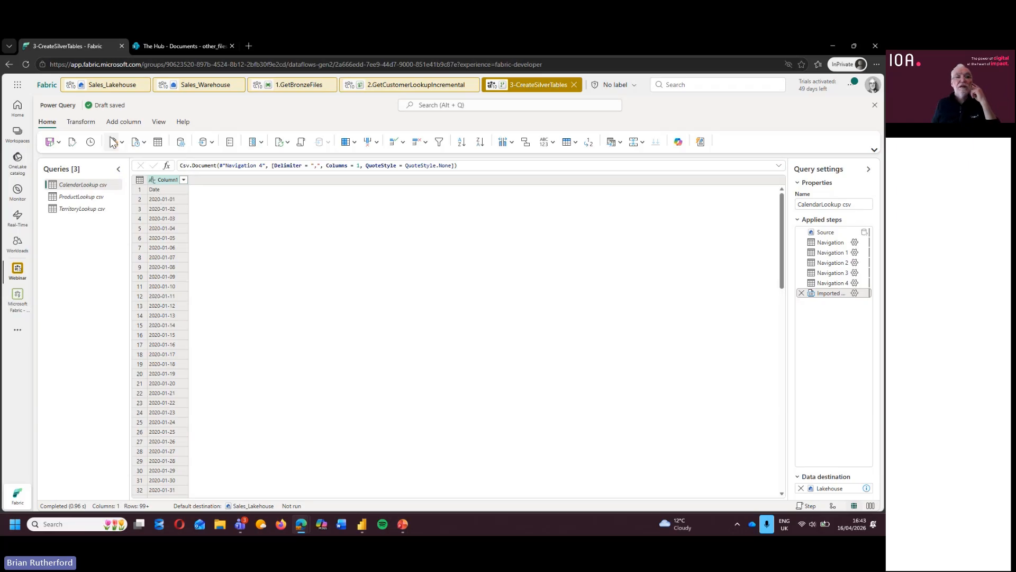
Step: Use the first row as headers in the CalendarLookup csv query and rename the query Silver_CalendarLookup
{"action": "left_click", "coordinate": [81, 124]}
{"action": "left_click", "coordinate": [137, 142]}
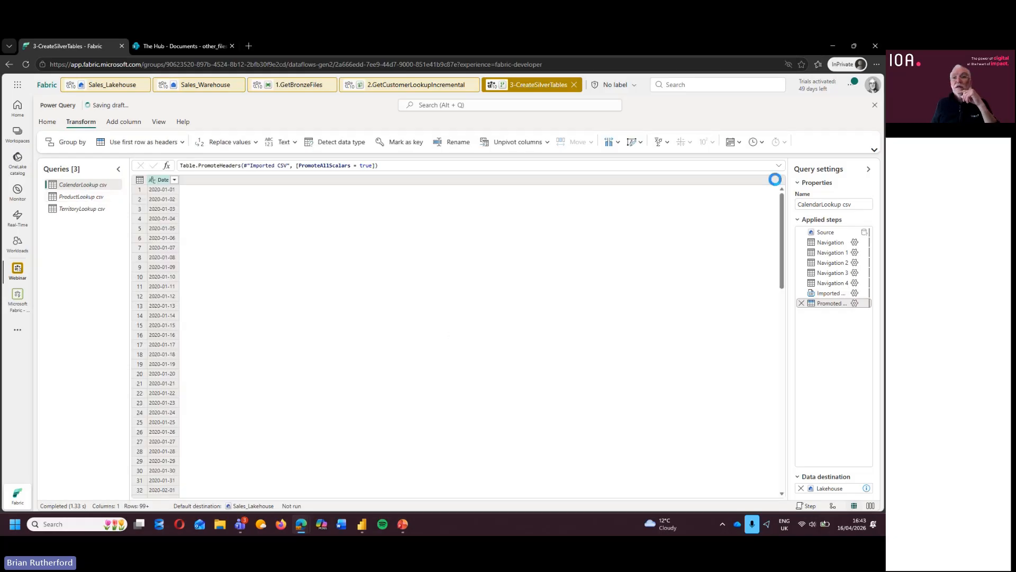
{"action": "left_click", "coordinate": [799, 206]}
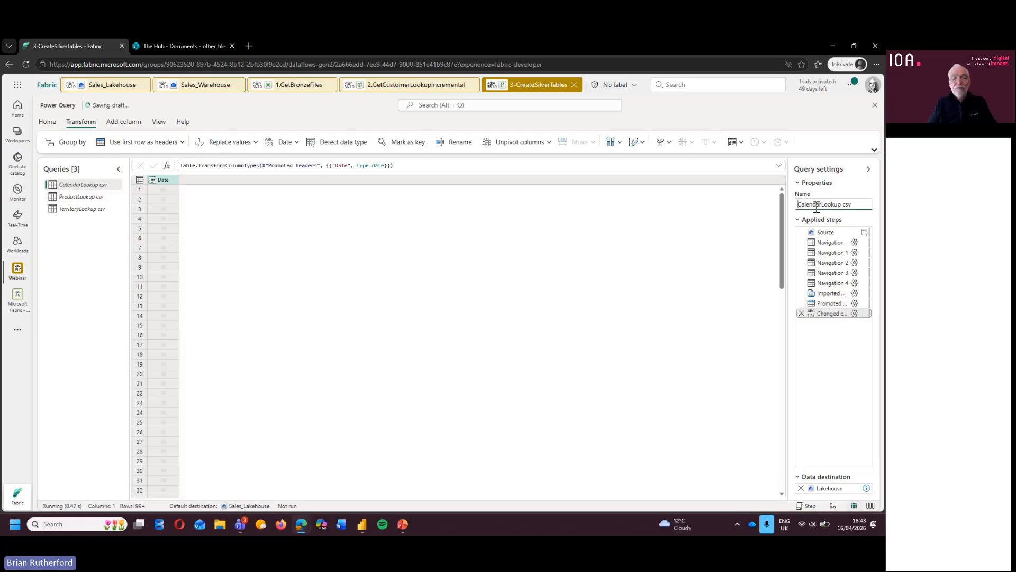
{"action": "type", "text": "Silver_"}
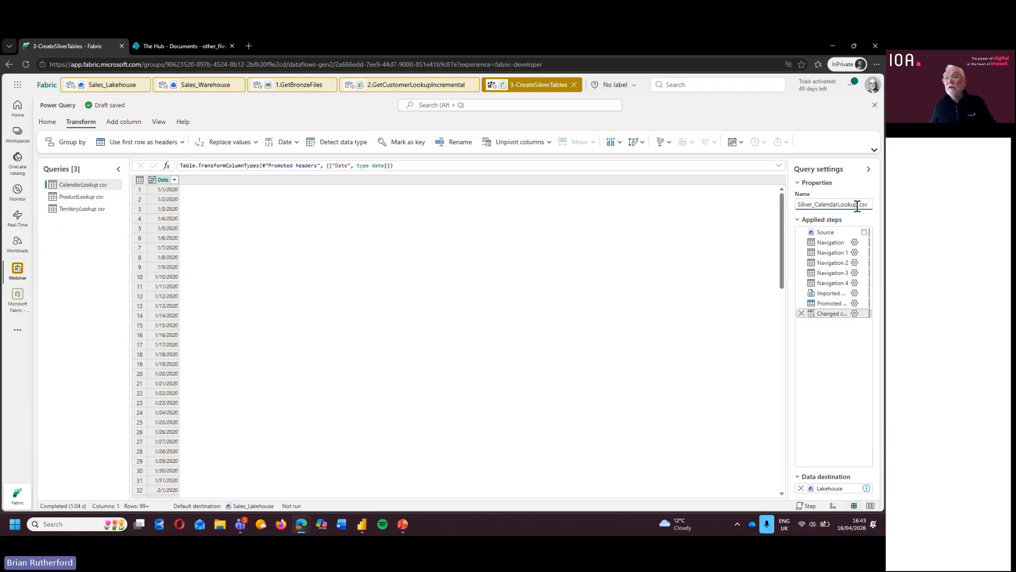
{"action": "left_click_drag", "start_coordinate": [858, 206], "coordinate": [790, 210]}
{"action": "key", "text": "Delete"}
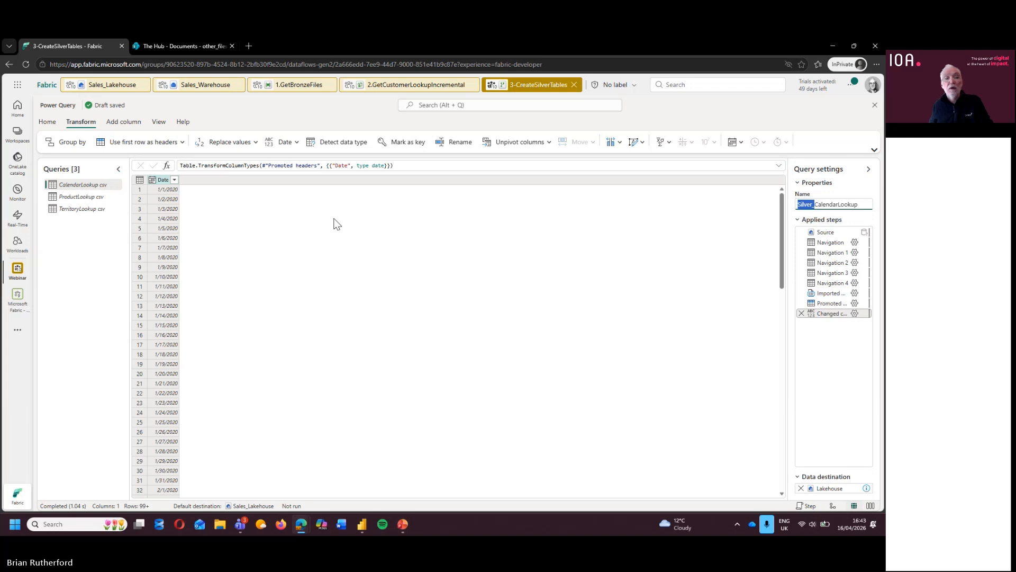
{"action": "left_click", "coordinate": [83, 197]}
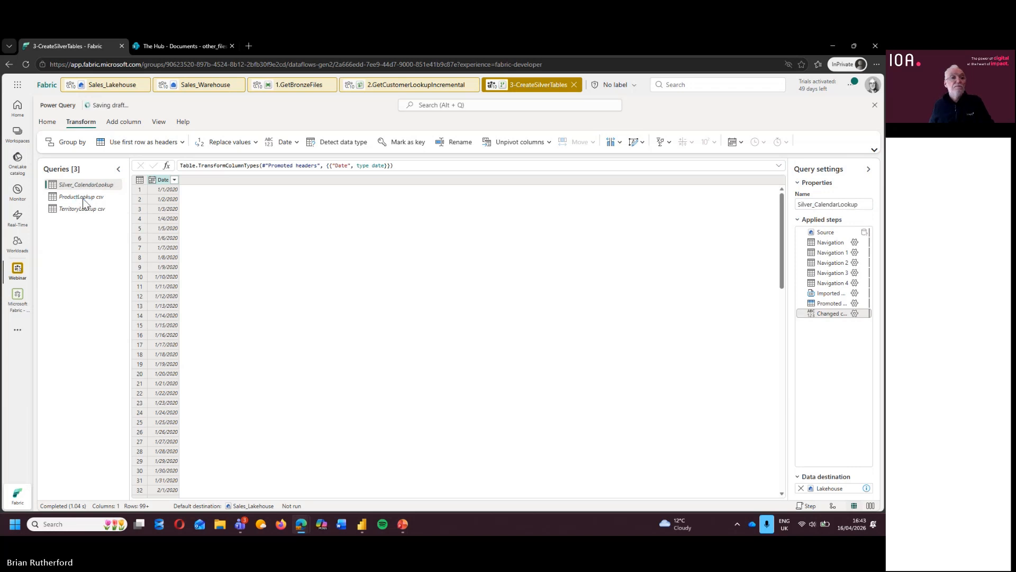
Step: Use the first row as headers in the ProductLookup csv query and rename the query Silver_ProductLookup
{"action": "left_click", "coordinate": [83, 198]}
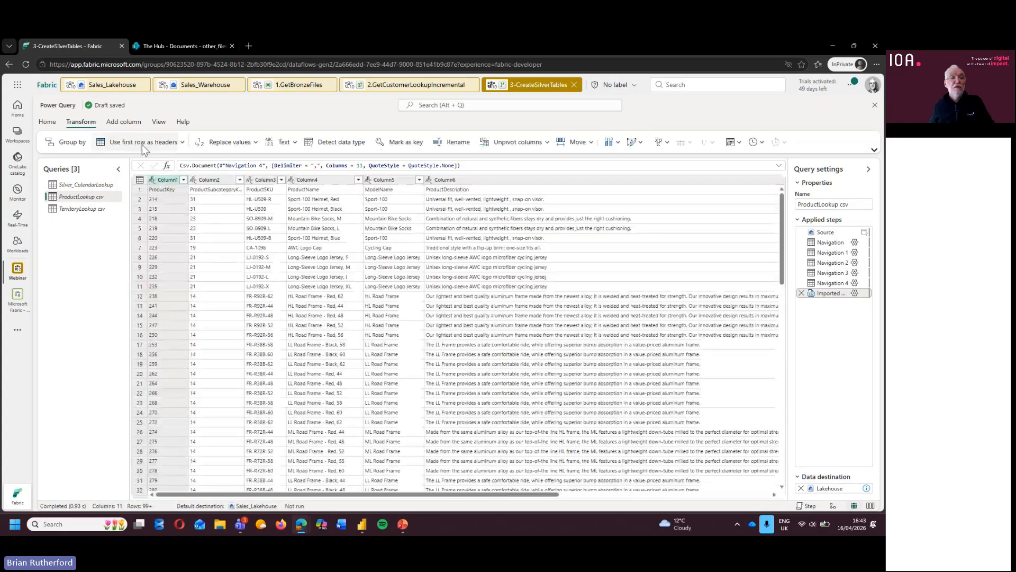
{"action": "left_click", "coordinate": [142, 143]}
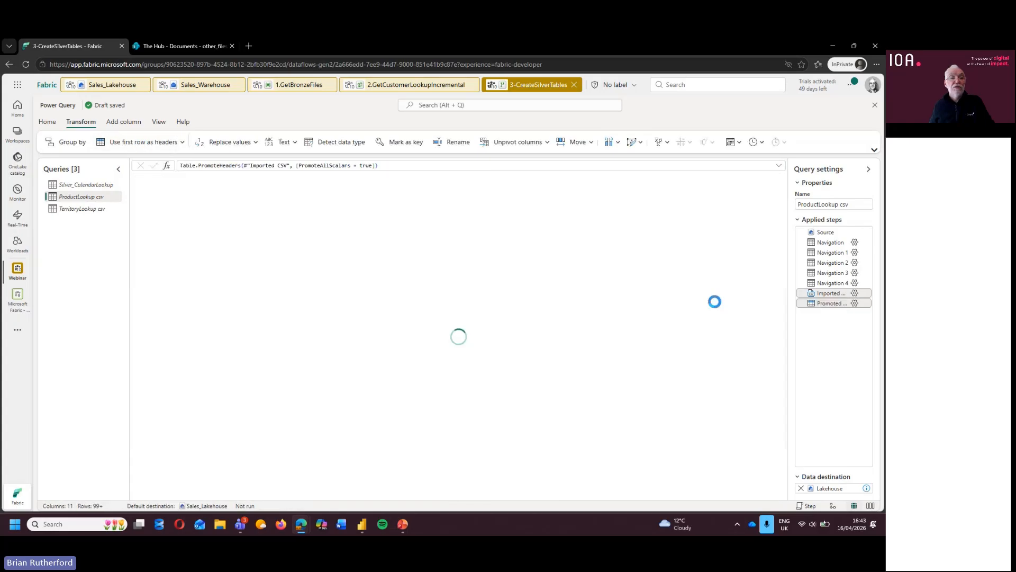
{"action": "left_click", "coordinate": [803, 207]}
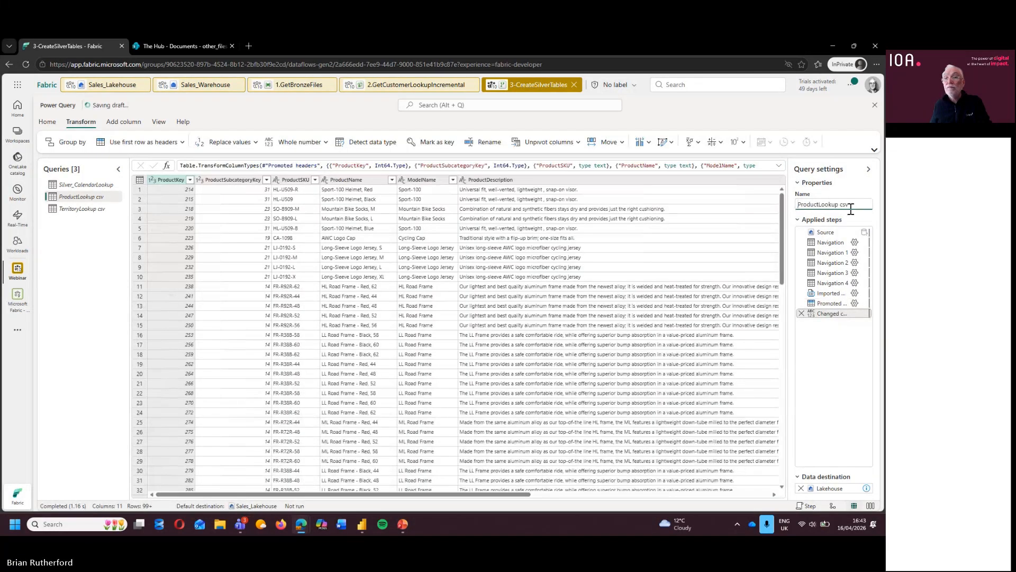
{"action": "type", "text": "Silver_"}
{"action": "key", "text": "Delete"}
{"action": "key", "text": "Delete"}
{"action": "key", "text": "Delete"}
{"action": "key", "text": "BackSpace"}
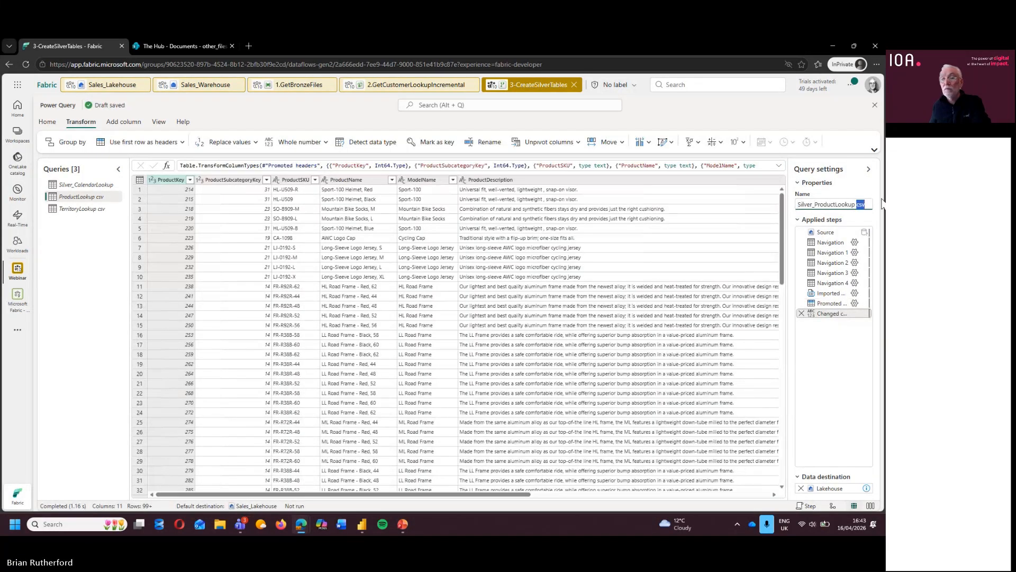
{"action": "key", "text": "Return"}
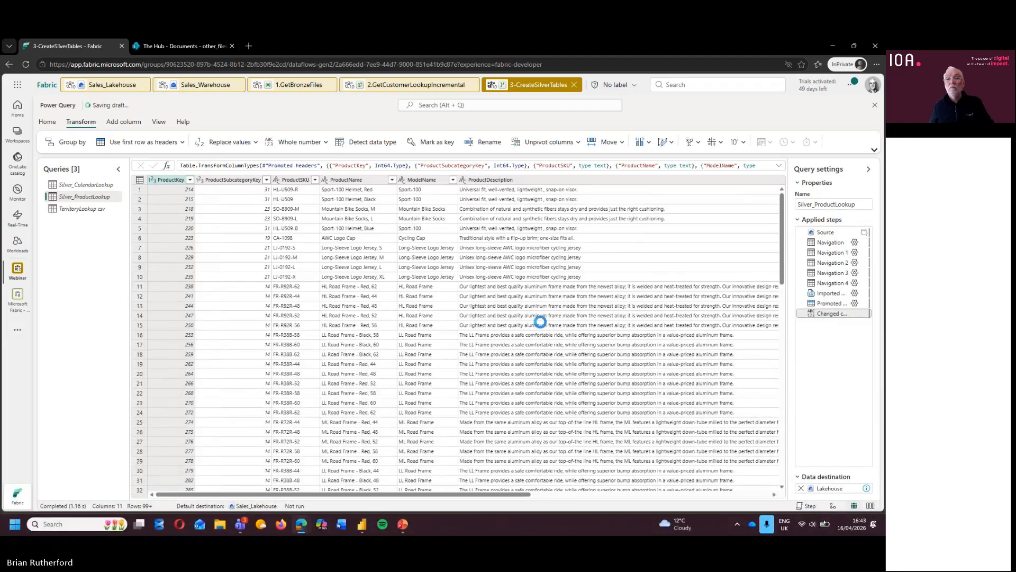
Step: Use the first row as headers in the TerritoryLookup csv query and rename the query Silver_TerritoryLookup
{"action": "left_click", "coordinate": [79, 210]}
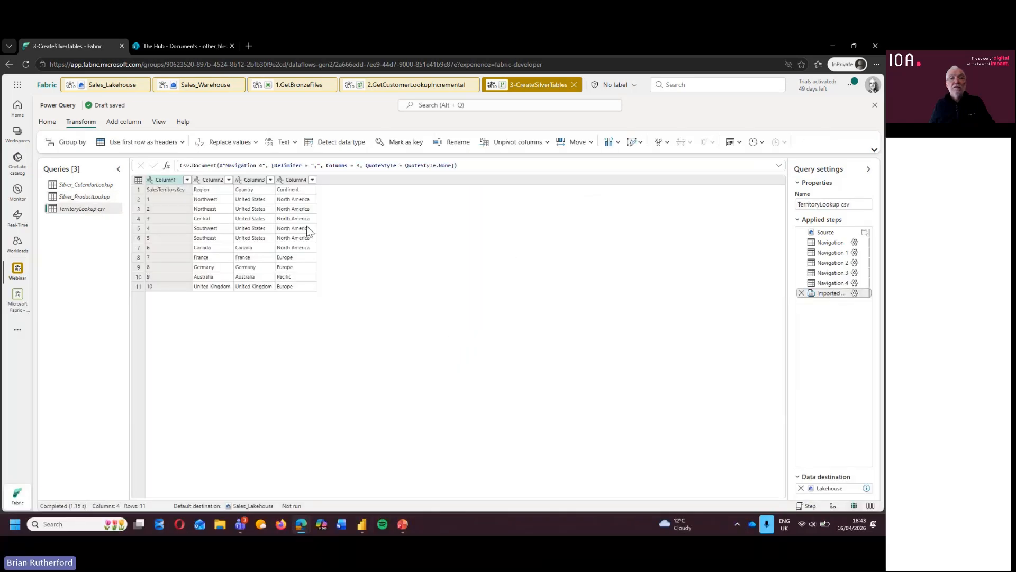
{"action": "left_click", "coordinate": [120, 142]}
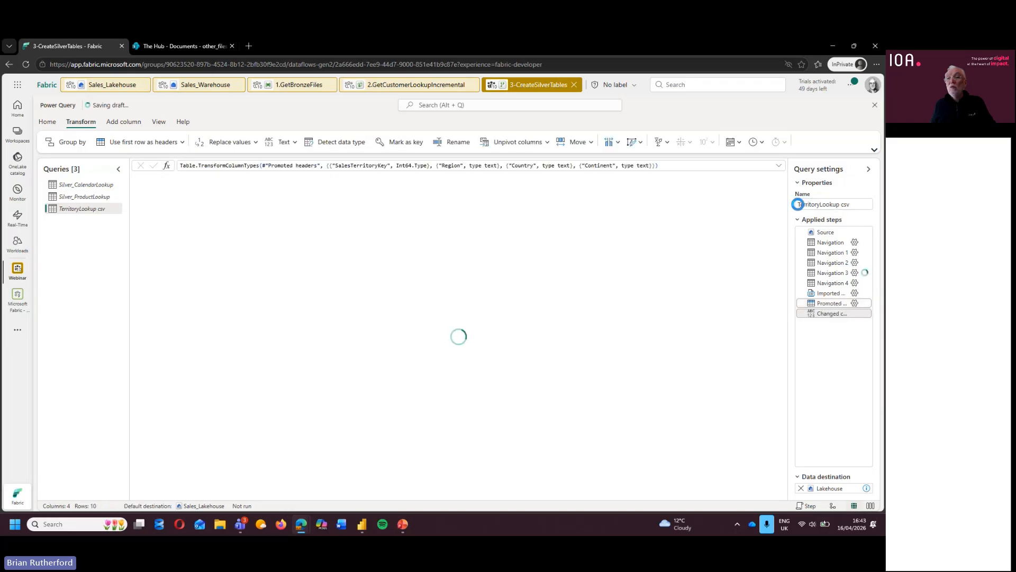
{"action": "type", "text": "Silver_"}
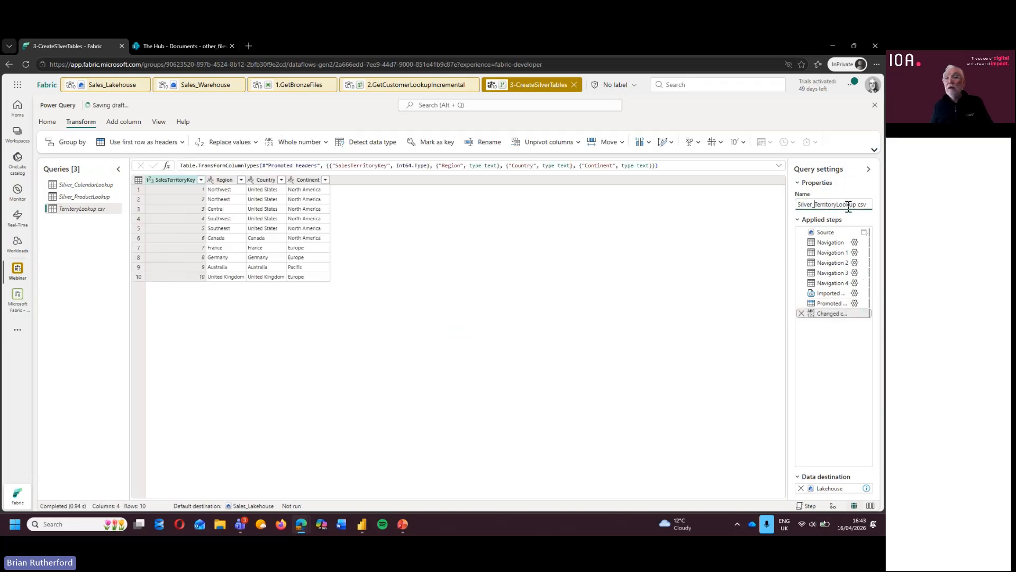
{"action": "left_click_drag", "start_coordinate": [857, 206], "coordinate": [869, 204]}
{"action": "key", "text": "Return"}
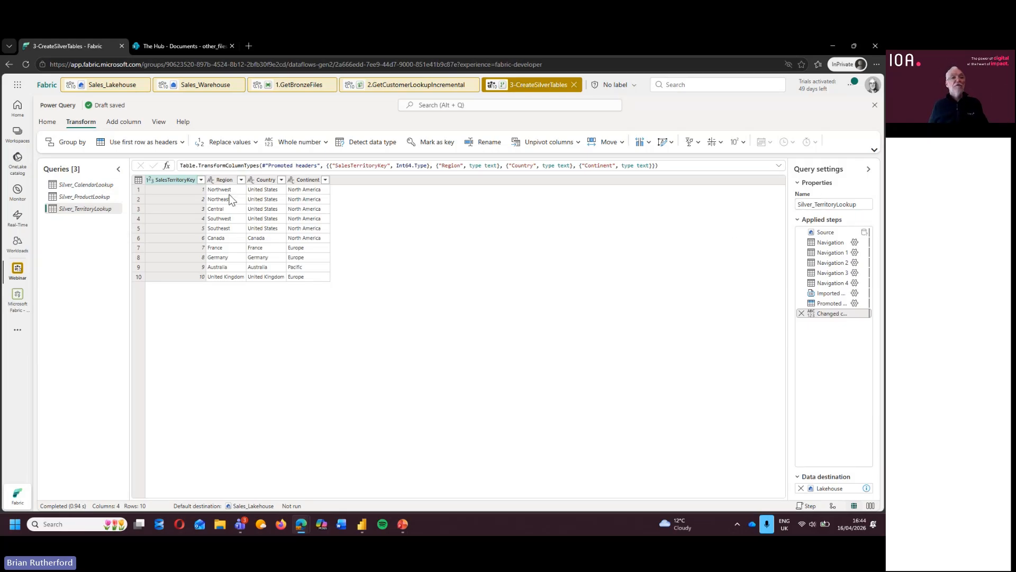
Step: Add a Year column derived from the Date column to the Silver_CalendarLookup query
{"action": "left_click", "coordinate": [85, 184]}
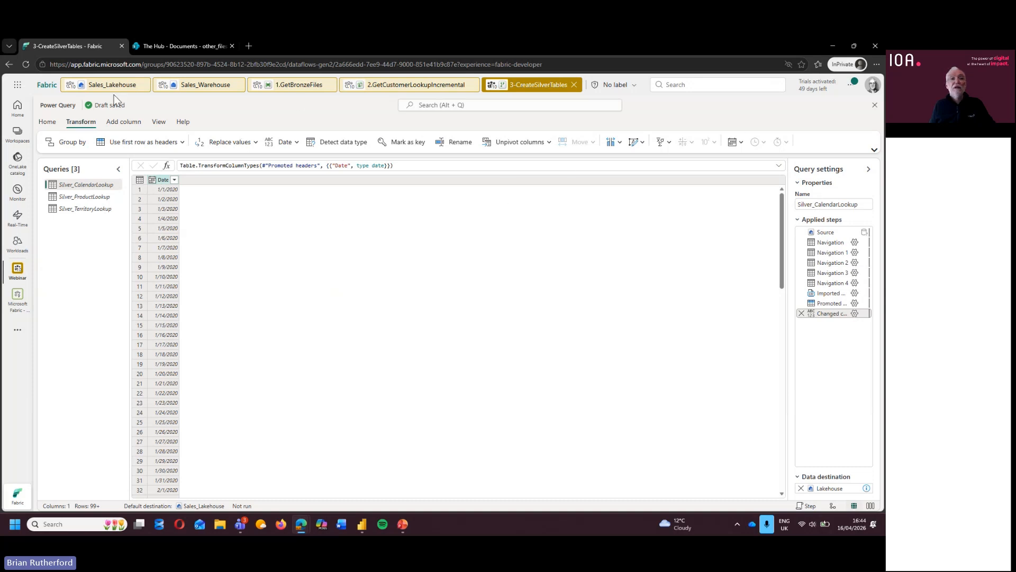
{"action": "left_click", "coordinate": [123, 123]}
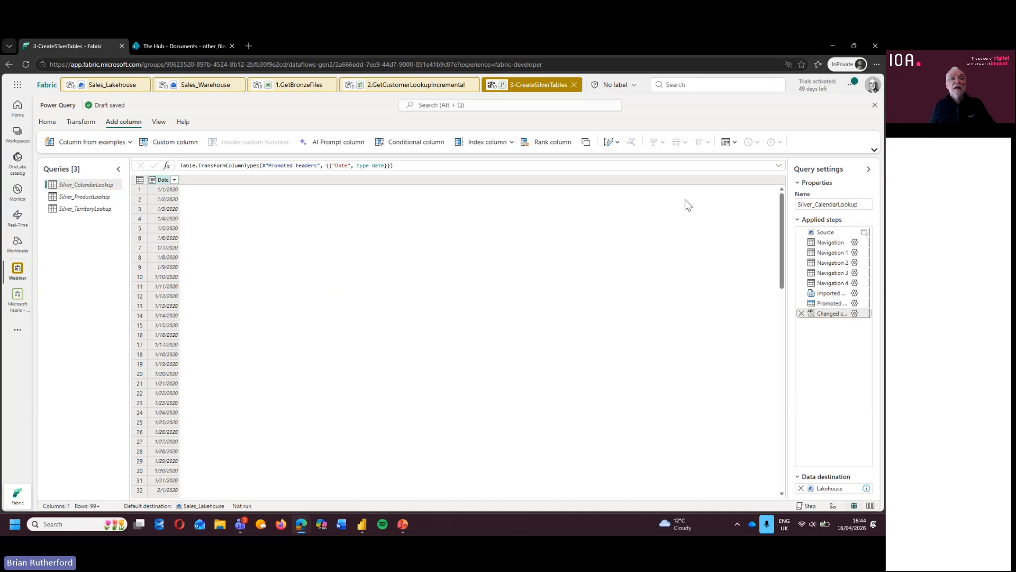
{"action": "left_click", "coordinate": [729, 142]}
{"action": "mouse_move", "coordinate": [699, 201]}
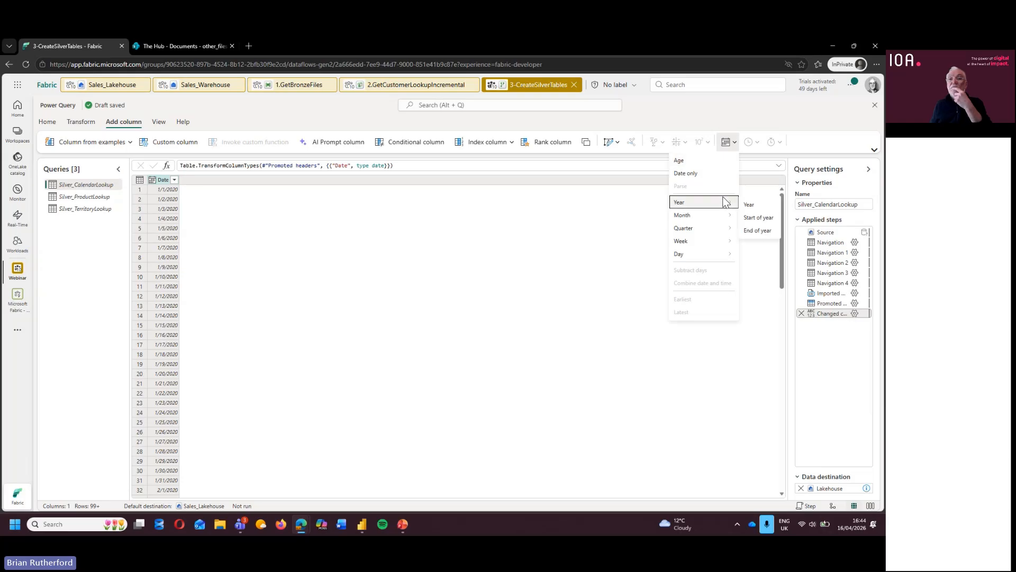
{"action": "left_click", "coordinate": [758, 202]}
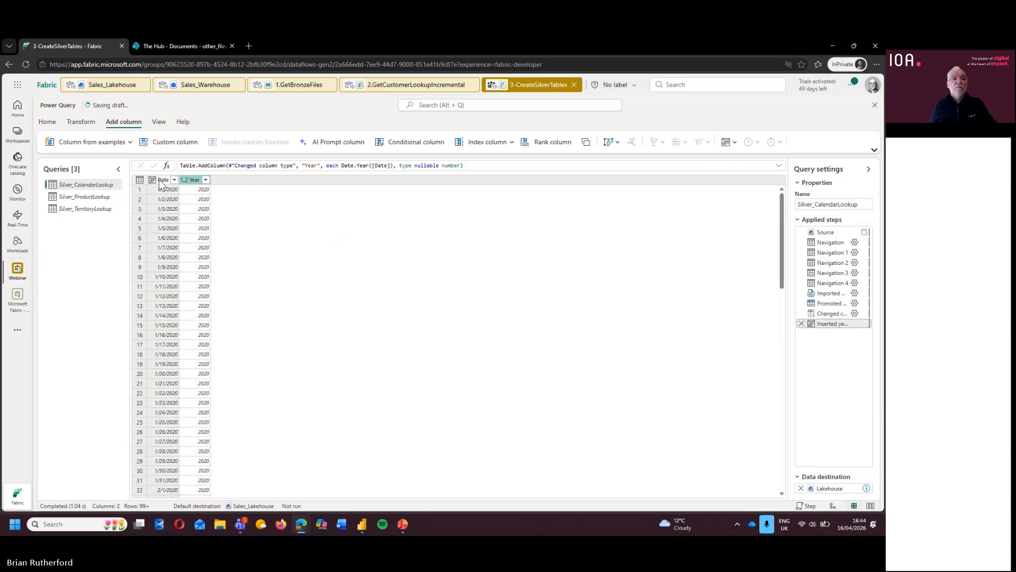
Step: Add Month and Week of year columns derived from the Date column to Silver_CalendarLookup
{"action": "left_click", "coordinate": [729, 145]}
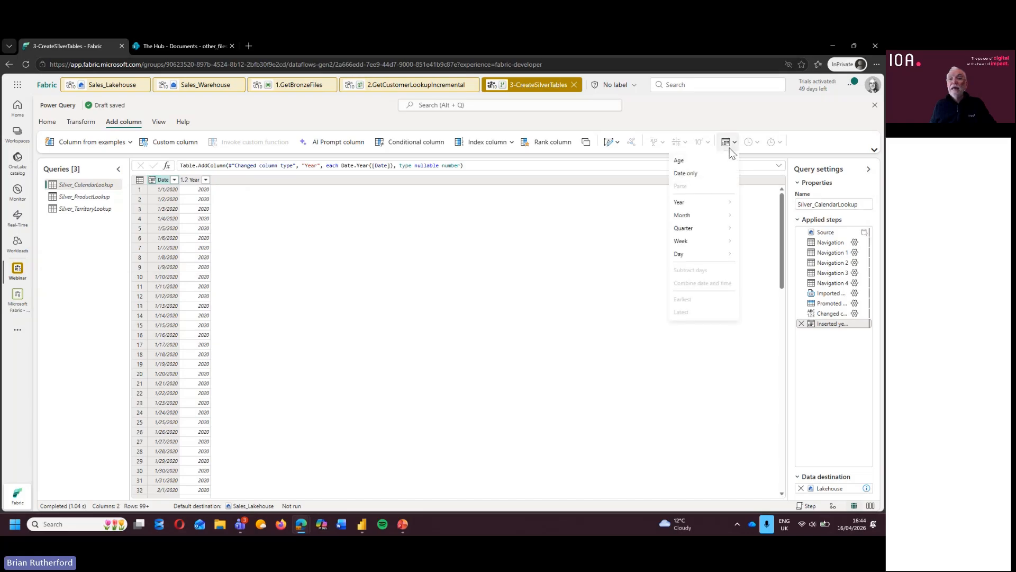
{"action": "mouse_move", "coordinate": [699, 215]}
{"action": "left_click", "coordinate": [750, 217]}
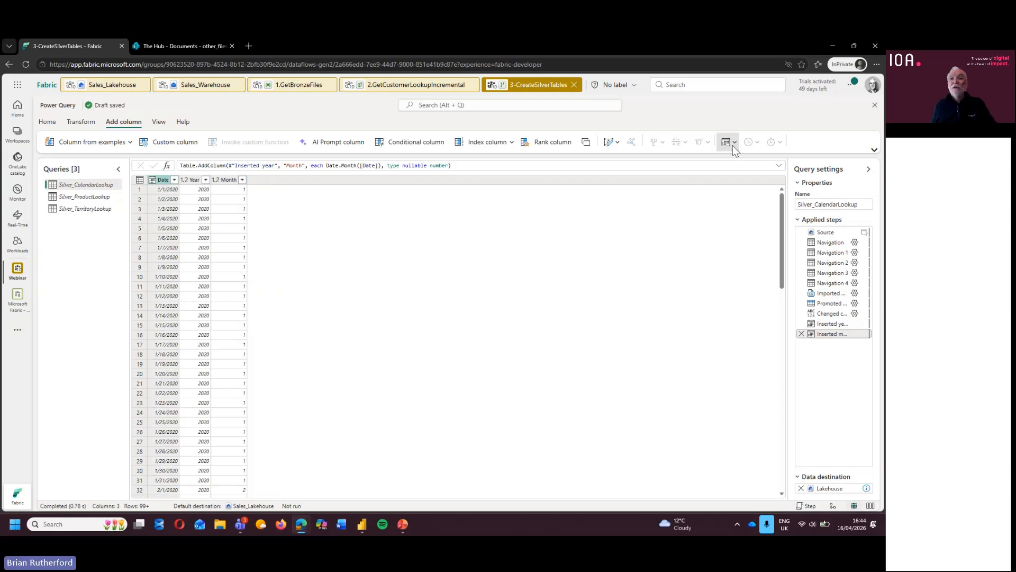
{"action": "left_click", "coordinate": [733, 145]}
{"action": "mouse_move", "coordinate": [706, 240]}
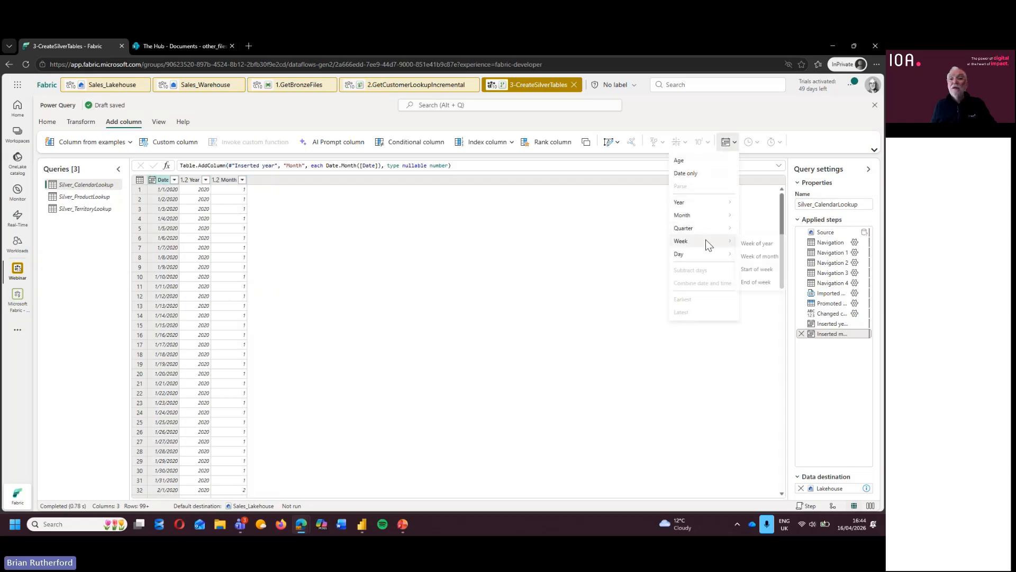
{"action": "left_click", "coordinate": [752, 244]}
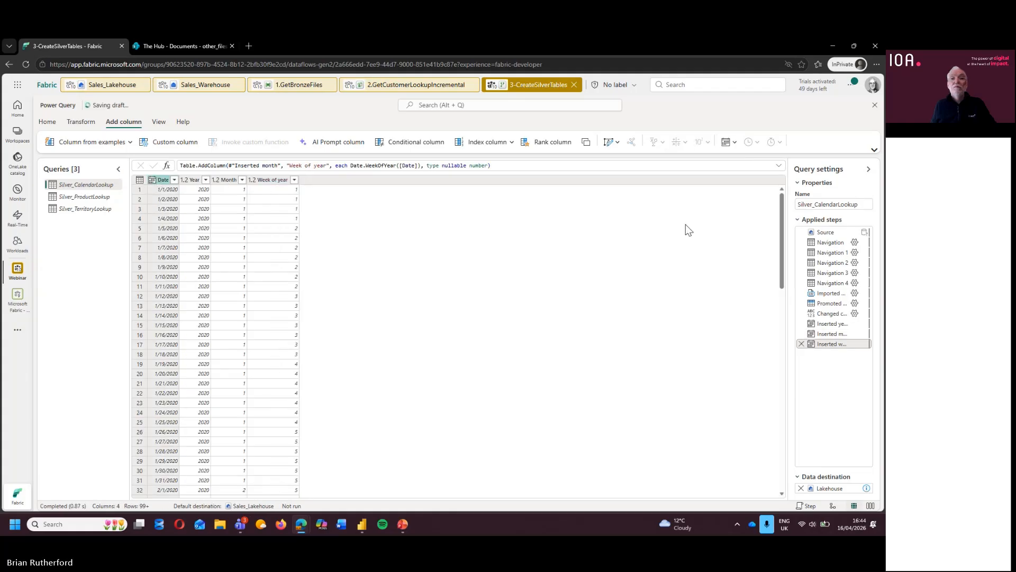
Step: Add a Day name column derived from the Date column to the Silver_CalendarLookup query
{"action": "left_click", "coordinate": [729, 142]}
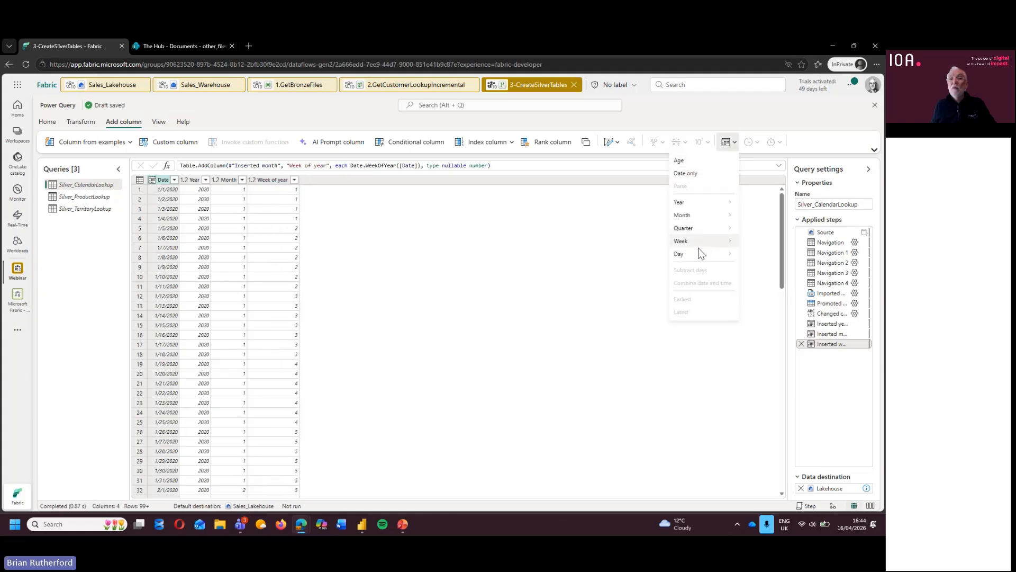
{"action": "mouse_move", "coordinate": [708, 261]}
{"action": "left_click", "coordinate": [758, 321]}
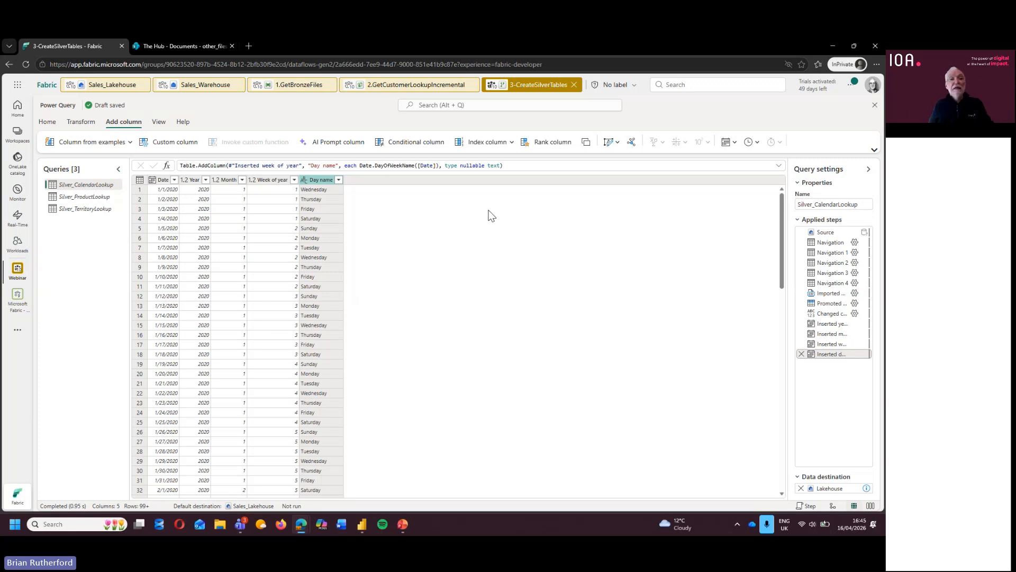
Step: Save and run the 3-CreateSilverTables dataflow and return to the Webinar workspace
{"action": "left_click", "coordinate": [49, 123]}
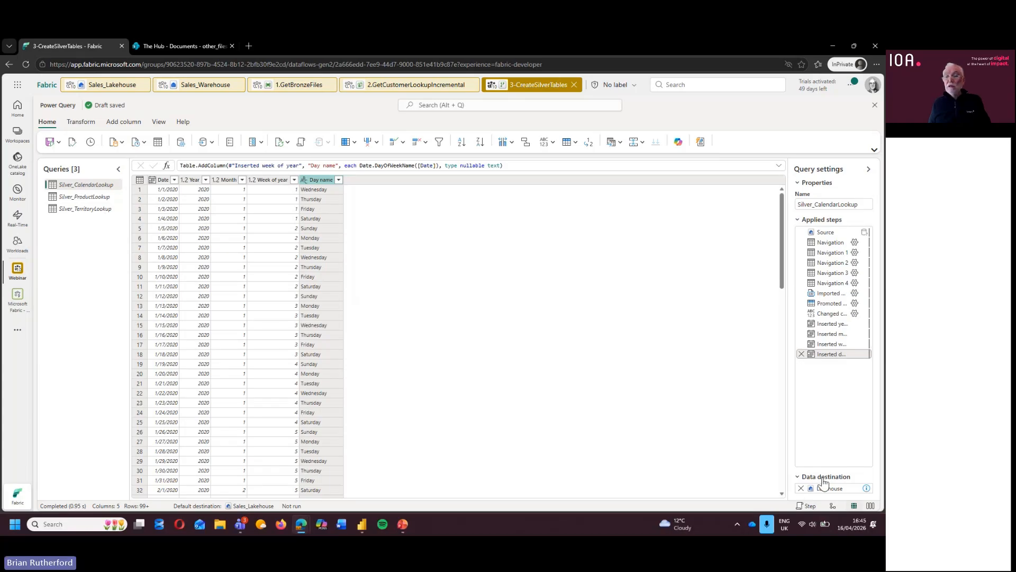
{"action": "left_click", "coordinate": [60, 149]}
{"action": "left_click", "coordinate": [63, 158]}
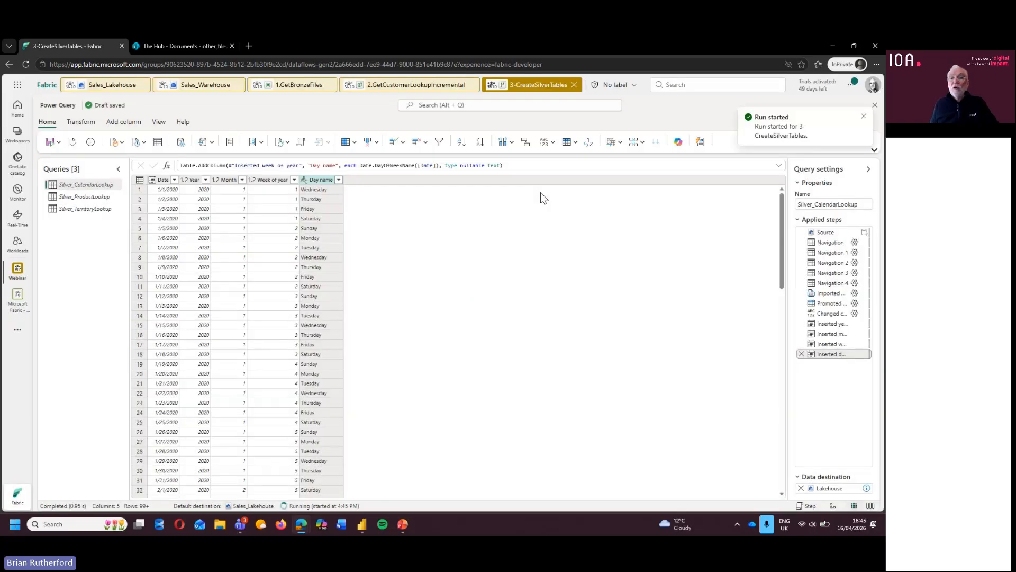
{"action": "left_click", "coordinate": [611, 86]}
{"action": "left_click", "coordinate": [604, 154]}
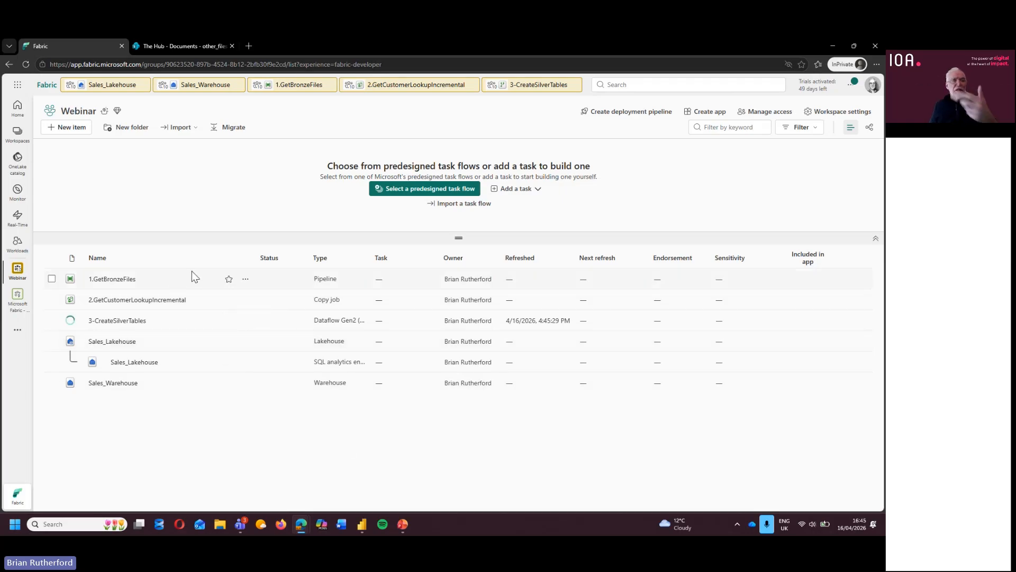
Step: Check the available item actions, such as Schedule, for the GetBronzeFiles pipeline, the GetCustomerLookupIncremental copy job and the CreateSilverTables dataflow
{"action": "left_click", "coordinate": [246, 280]}
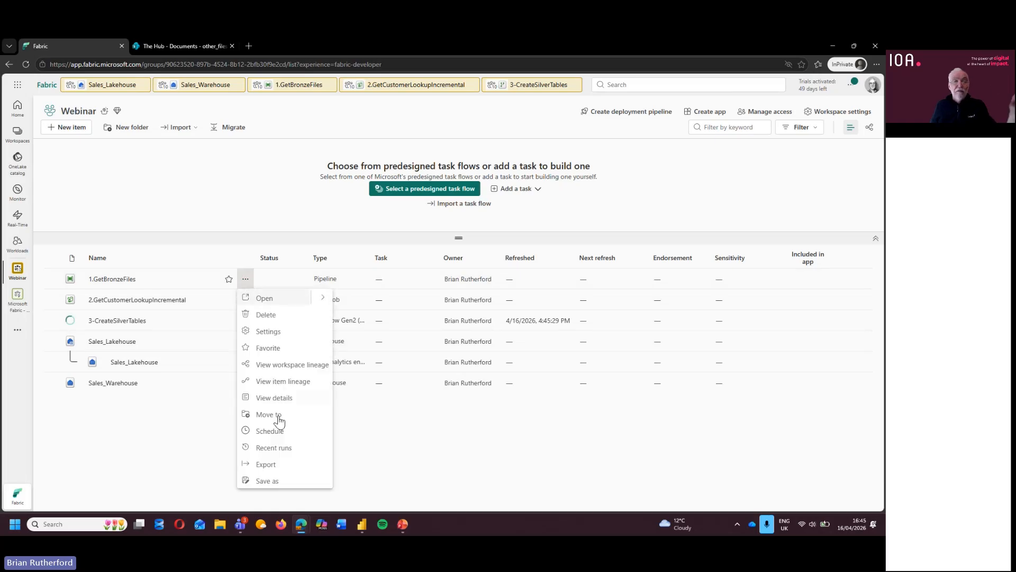
{"action": "left_click", "coordinate": [171, 428]}
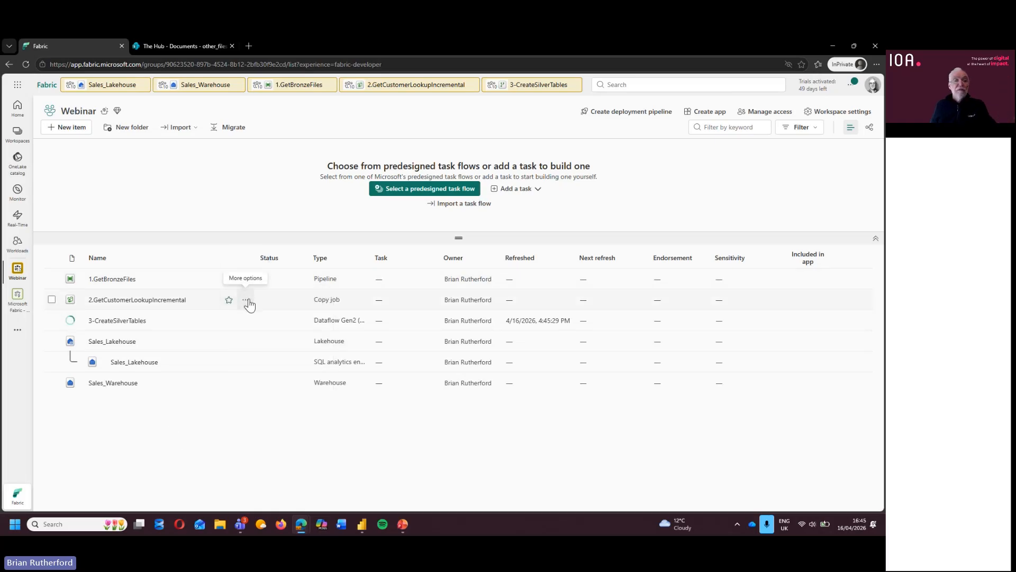
{"action": "left_click", "coordinate": [247, 300]}
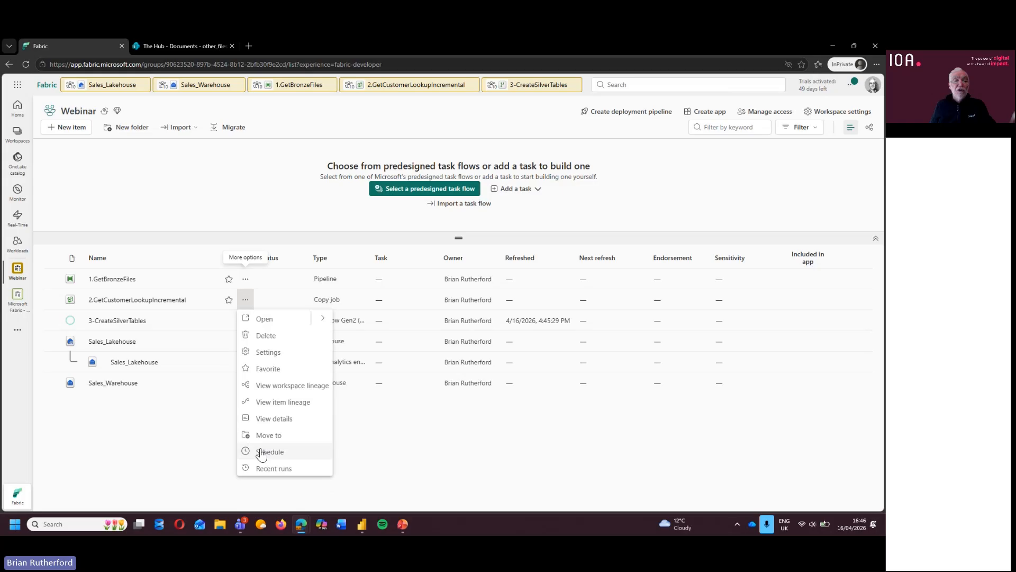
{"action": "left_click", "coordinate": [188, 440]}
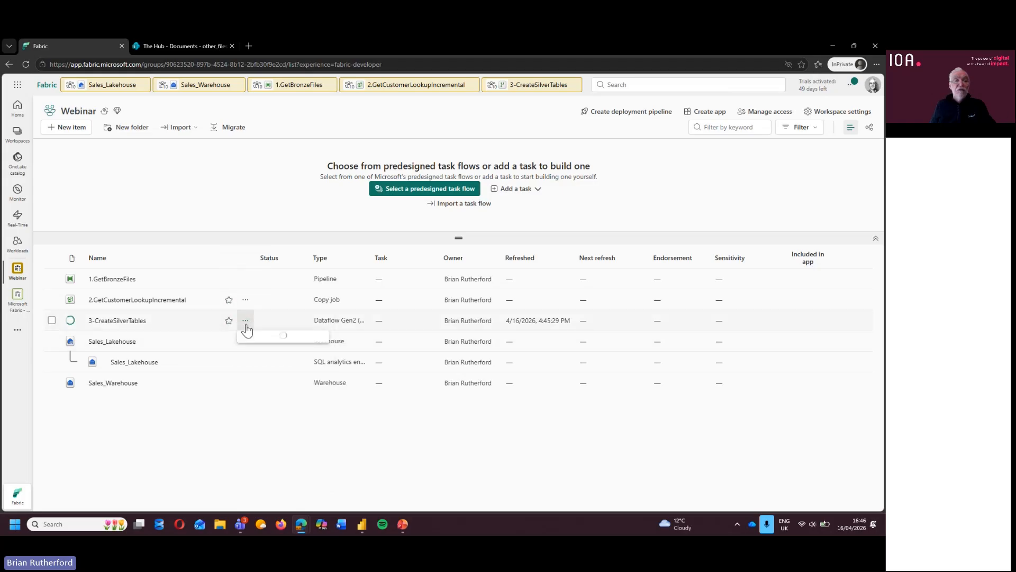
{"action": "left_click", "coordinate": [246, 321]}
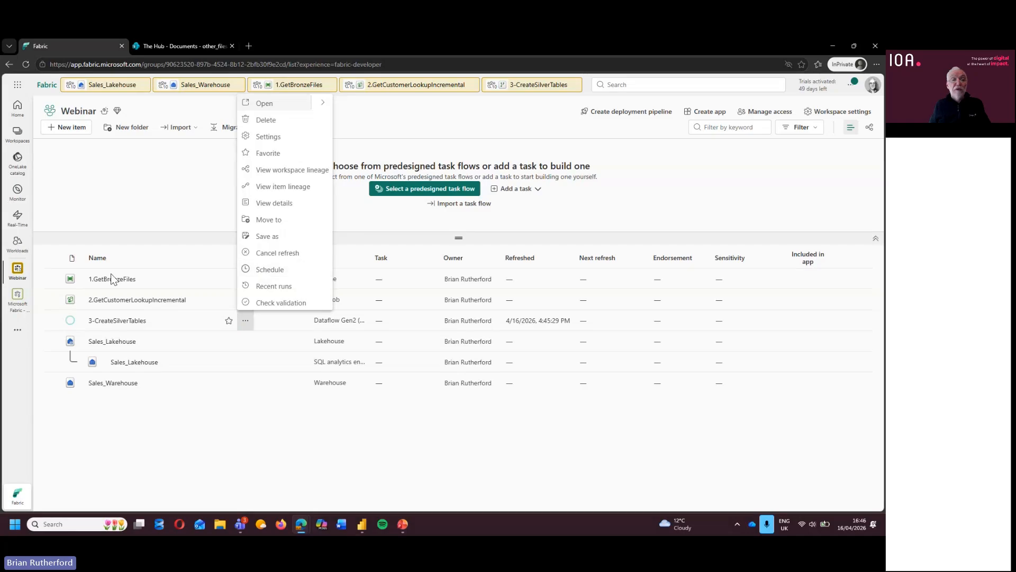
{"action": "left_click", "coordinate": [197, 421]}
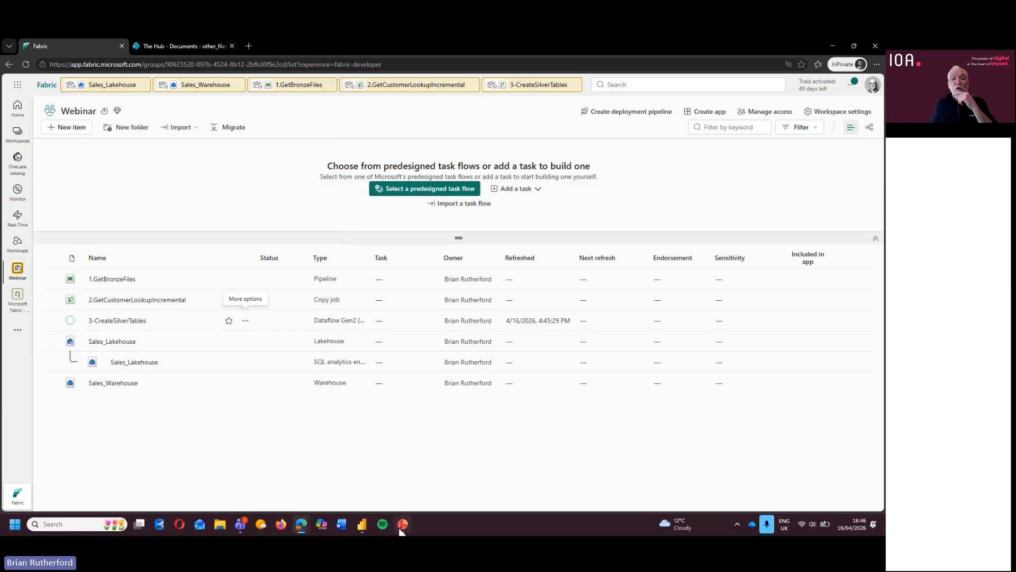
Step: Switch to the End to End Pipelines presentation in PowerPoint
{"action": "mouse_move", "coordinate": [400, 529]}
{"action": "left_click", "coordinate": [402, 479]}
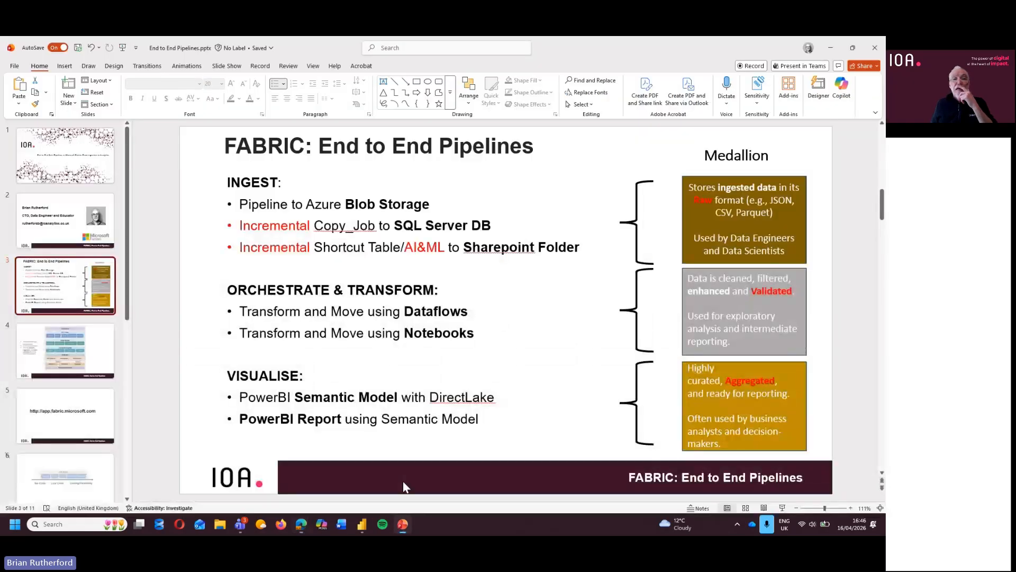
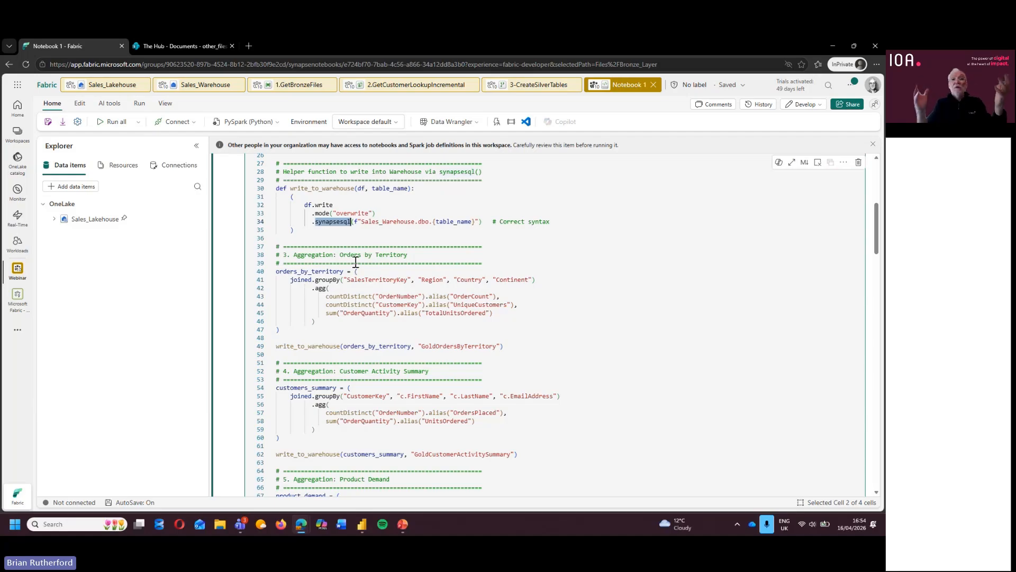
Step: Review the notebook's Create Gold Tables code, including its import lines and aggregations, down to the Create Sentiment Analysis cell
{"action": "scroll", "coordinate": [355, 262], "scroll_direction": "up", "scroll_amount": 10}
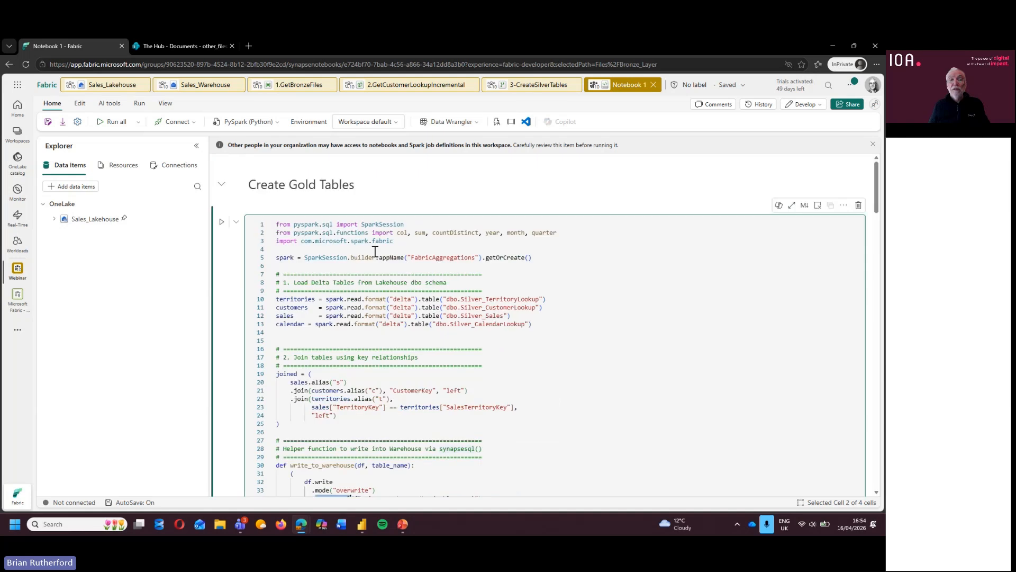
{"action": "left_click_drag", "start_coordinate": [394, 241], "coordinate": [207, 210]}
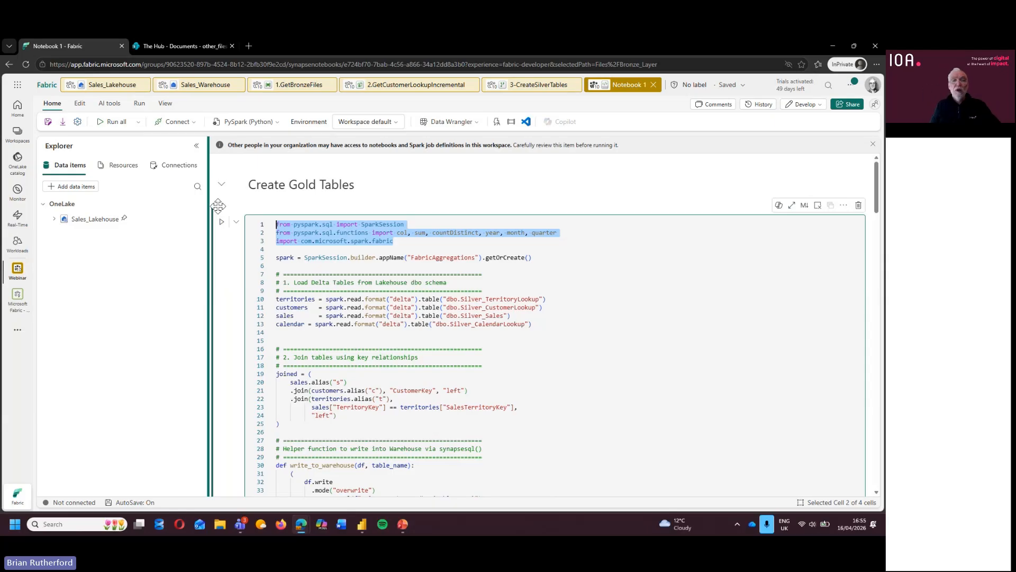
{"action": "scroll", "coordinate": [606, 283], "scroll_direction": "down", "scroll_amount": 3}
{"action": "scroll", "coordinate": [556, 300], "scroll_direction": "down", "scroll_amount": 8}
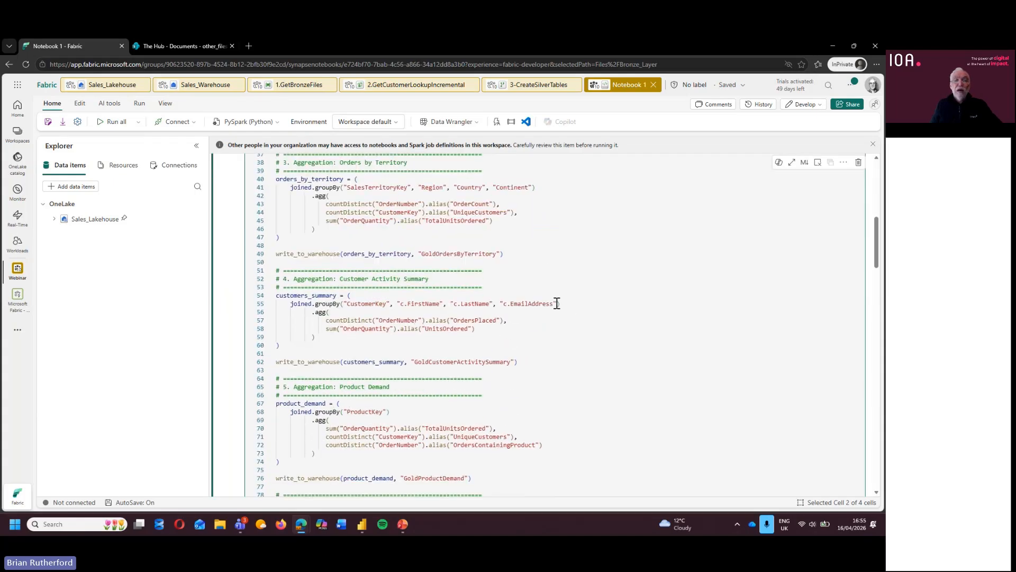
{"action": "scroll", "coordinate": [270, 220], "scroll_direction": "up", "scroll_amount": 10}
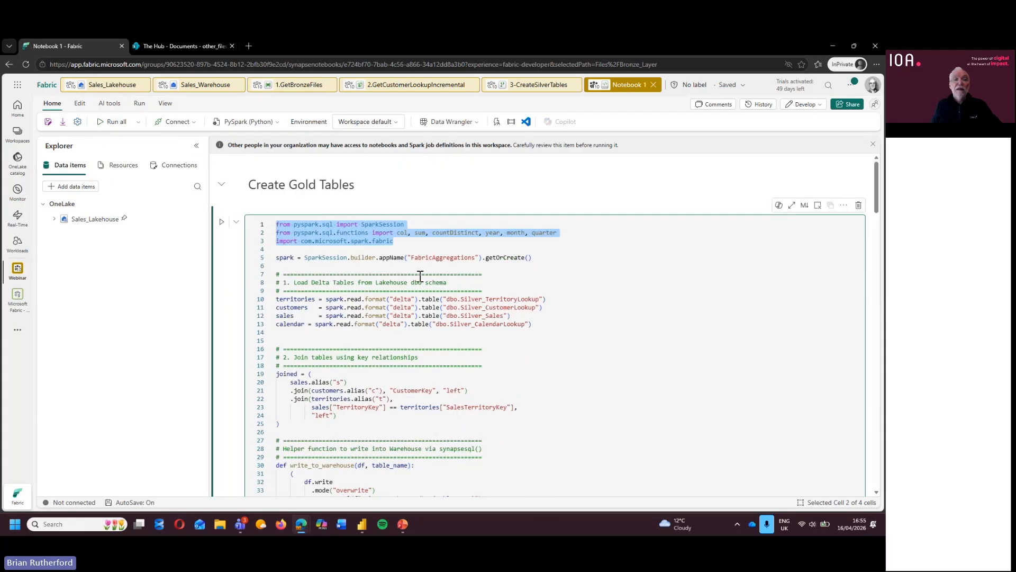
{"action": "scroll", "coordinate": [420, 275], "scroll_direction": "down", "scroll_amount": 15}
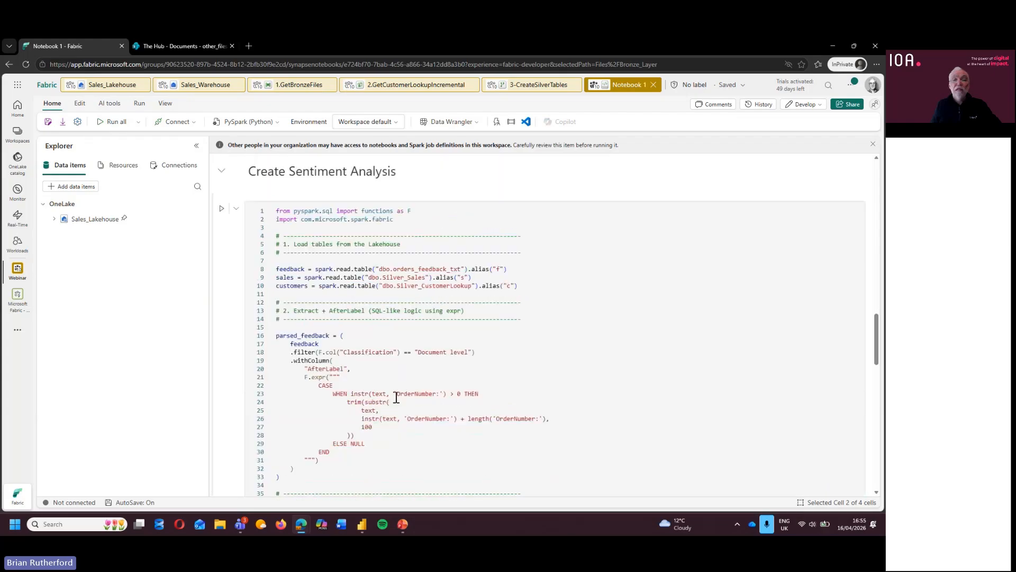
Step: Run all cells of the notebook and expand the Sales_Lakehouse tables in the dbo schema
{"action": "left_click", "coordinate": [111, 122]}
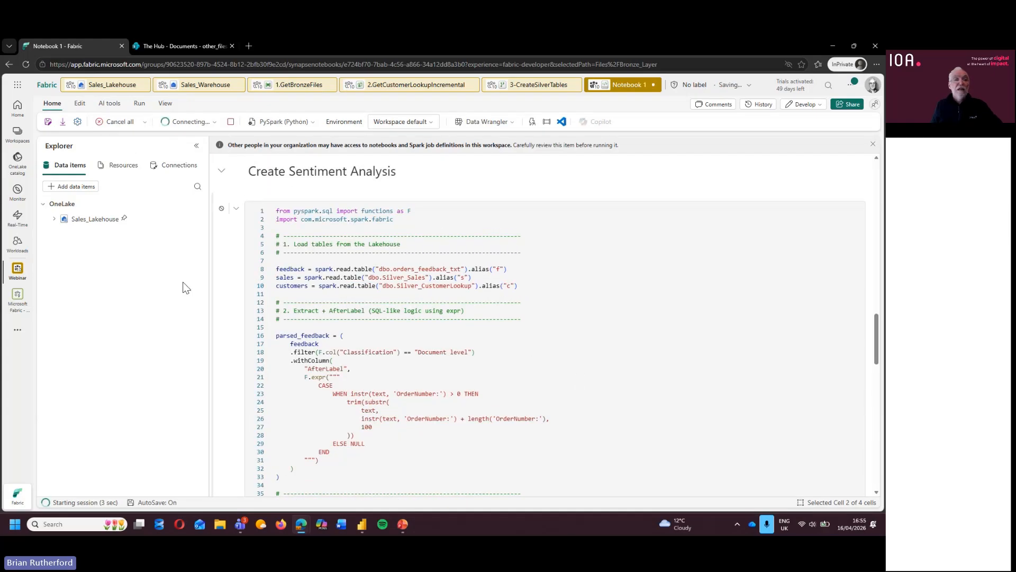
{"action": "left_click", "coordinate": [54, 219]}
{"action": "left_click", "coordinate": [65, 234]}
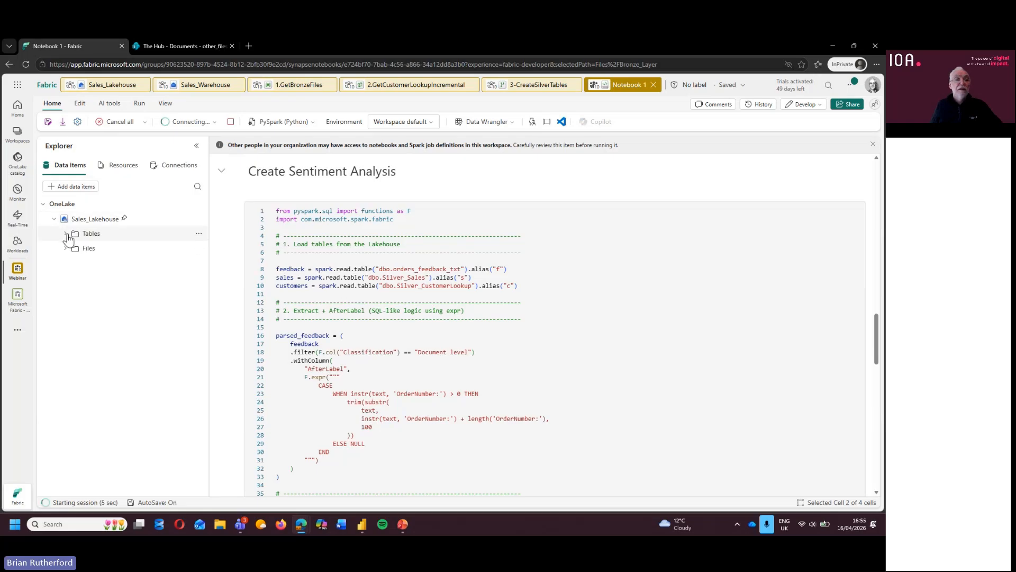
{"action": "left_click", "coordinate": [77, 248]}
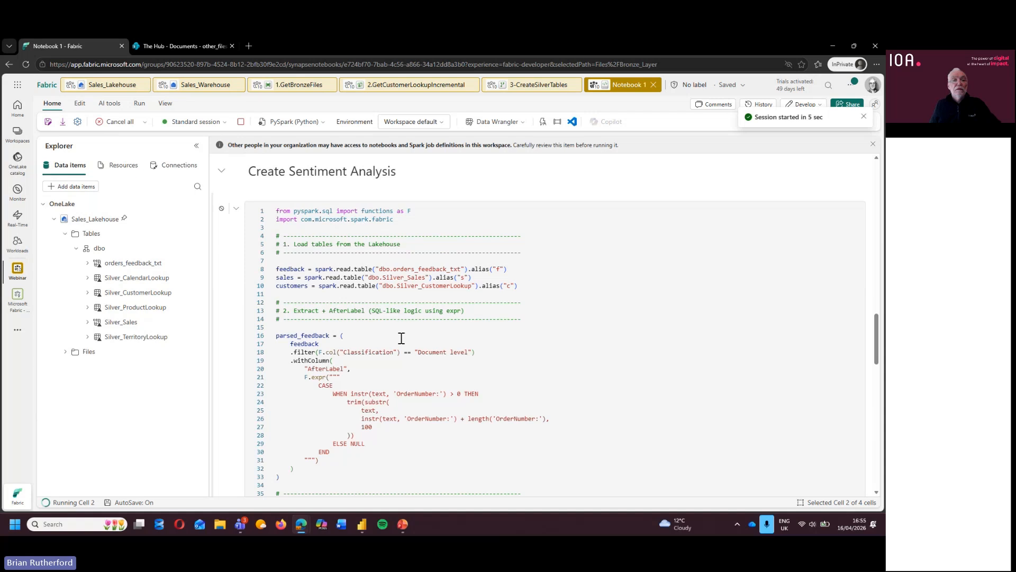
Step: Review the Create Sentiment Analysis code down to its Sales_Warehouse write, and return to the start of the notebook
{"action": "scroll", "coordinate": [463, 293], "scroll_direction": "down", "scroll_amount": 2}
{"action": "scroll", "coordinate": [463, 293], "scroll_direction": "up", "scroll_amount": 3}
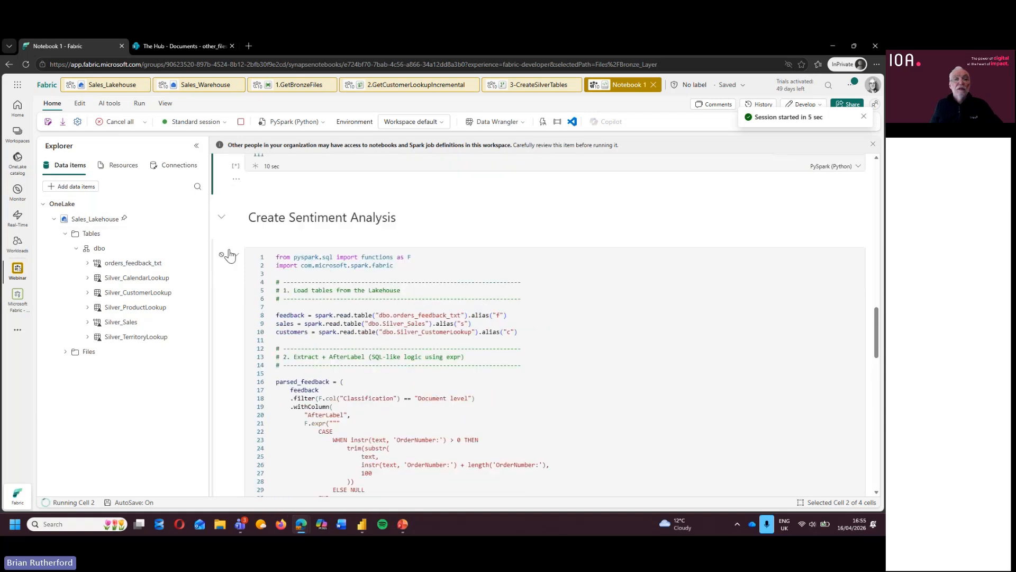
{"action": "scroll", "coordinate": [409, 293], "scroll_direction": "down", "scroll_amount": 15}
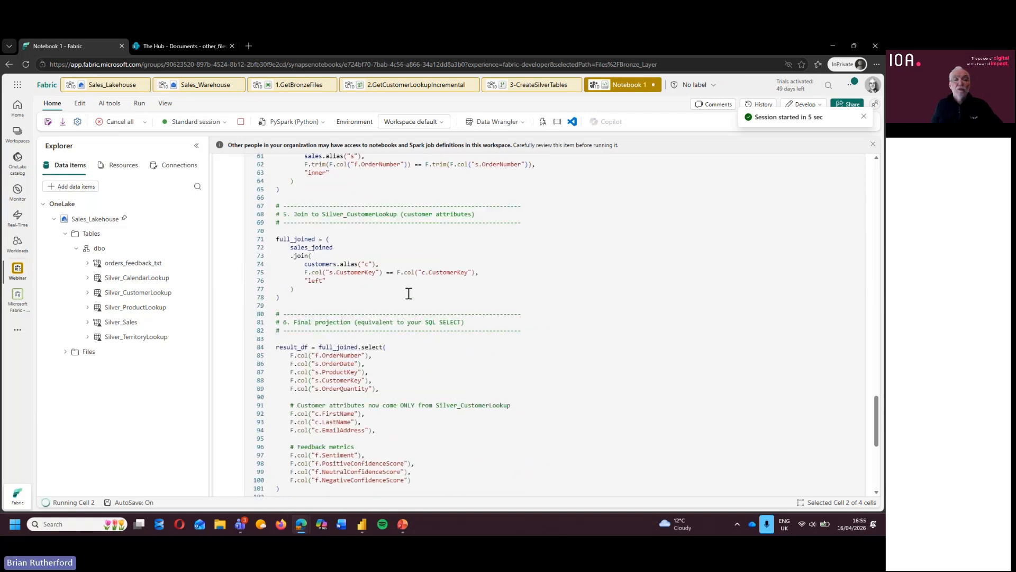
{"action": "scroll", "coordinate": [409, 294], "scroll_direction": "down", "scroll_amount": 2}
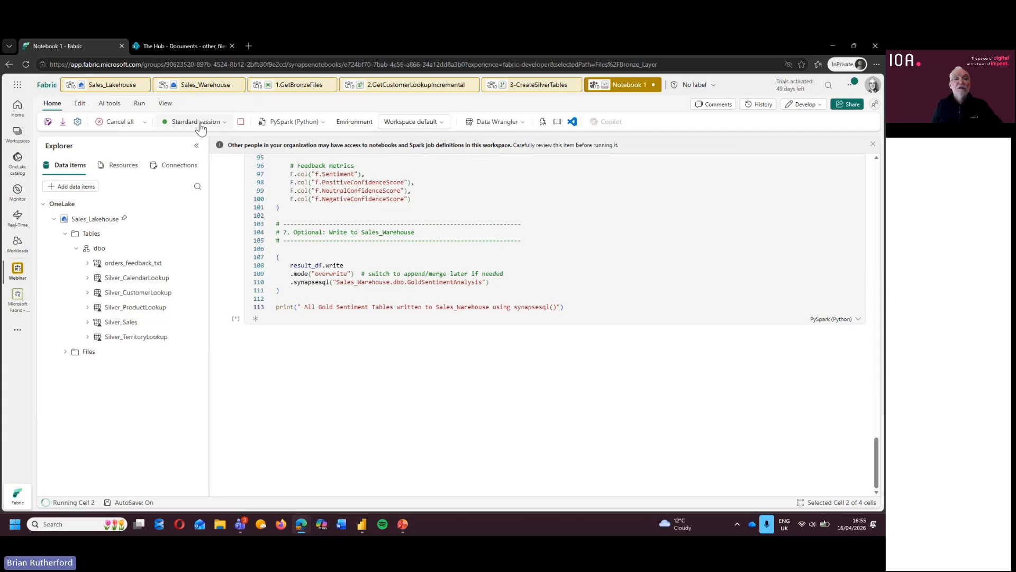
{"action": "scroll", "coordinate": [485, 286], "scroll_direction": "up", "scroll_amount": 10}
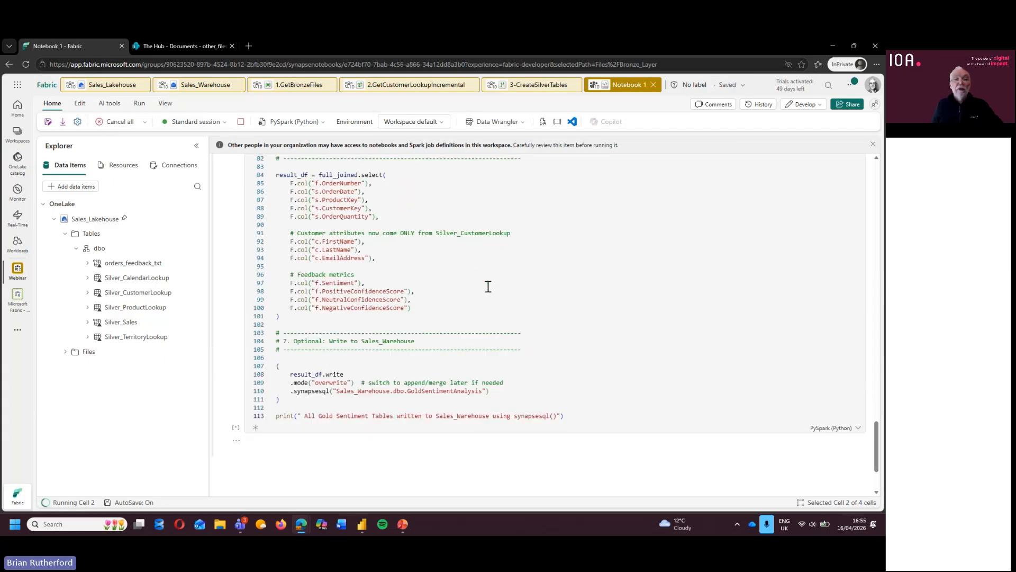
{"action": "scroll", "coordinate": [488, 287], "scroll_direction": "up", "scroll_amount": 8}
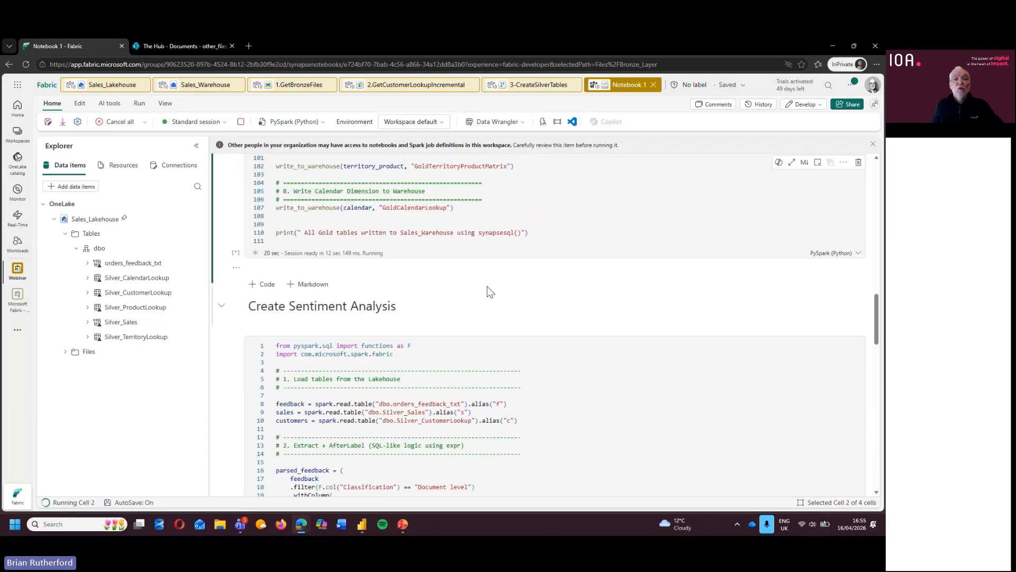
{"action": "scroll", "coordinate": [335, 286], "scroll_direction": "up", "scroll_amount": 20}
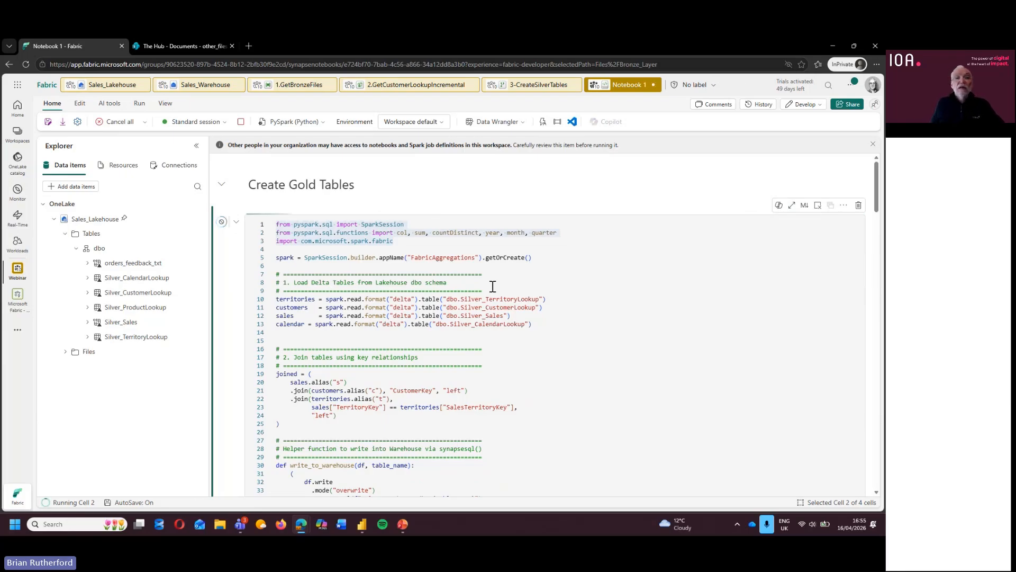
{"action": "left_click", "coordinate": [684, 89]}
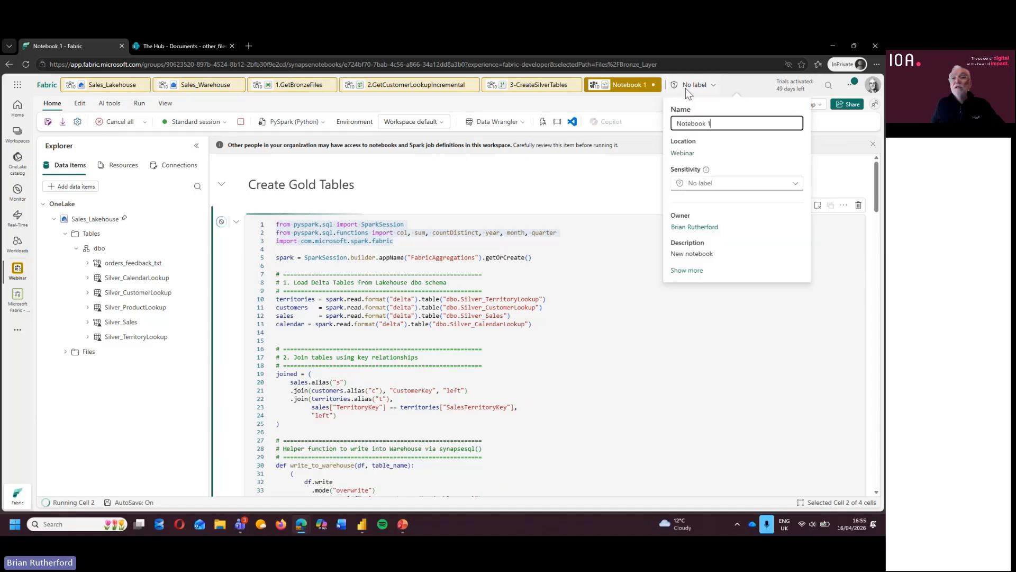
{"action": "left_click", "coordinate": [683, 153]}
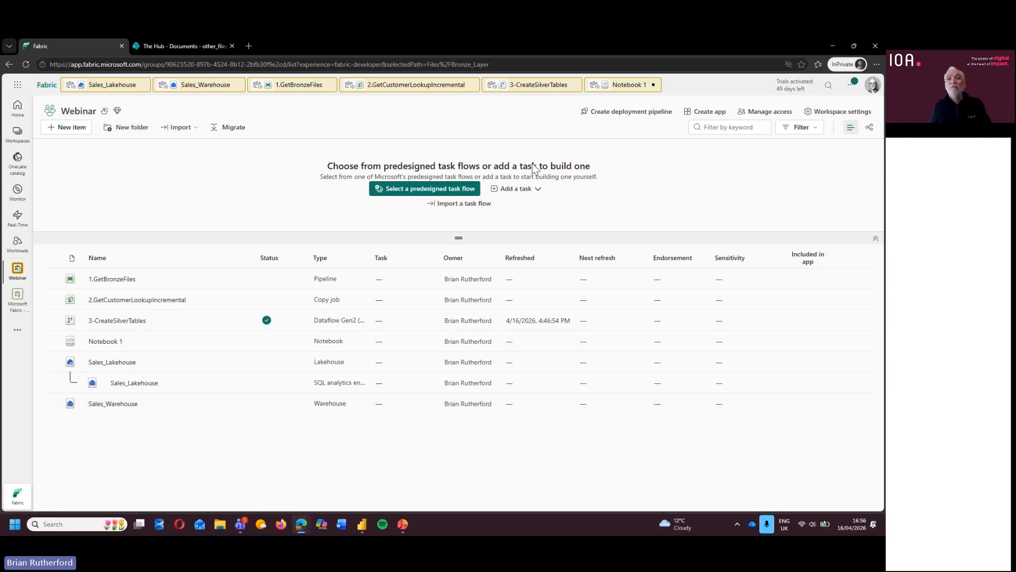
{"action": "left_click", "coordinate": [604, 87]}
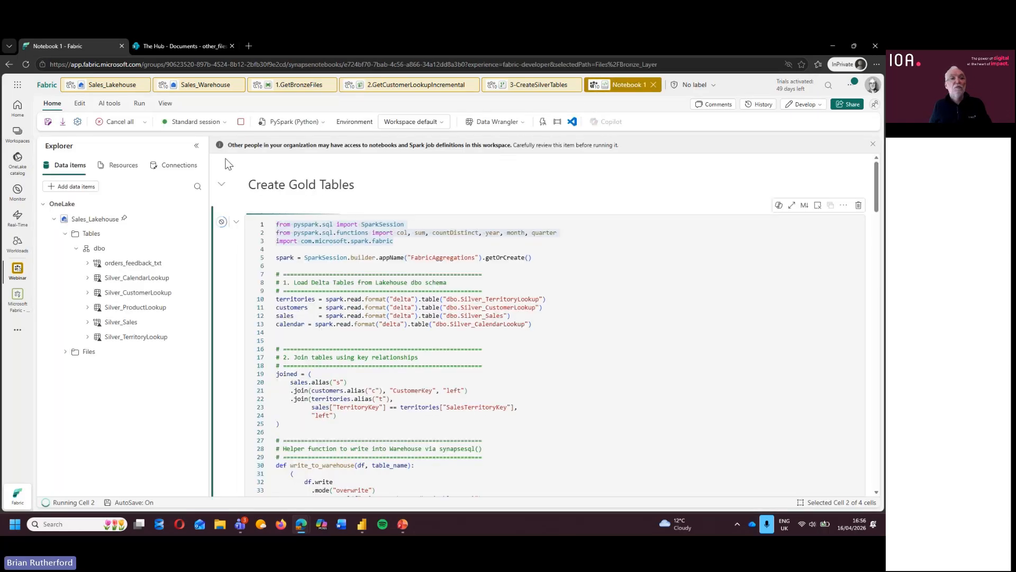
Step: Rename the notebook "4. Build Gold Layer Tables" in its settings and return to its code
{"action": "left_click", "coordinate": [77, 122]}
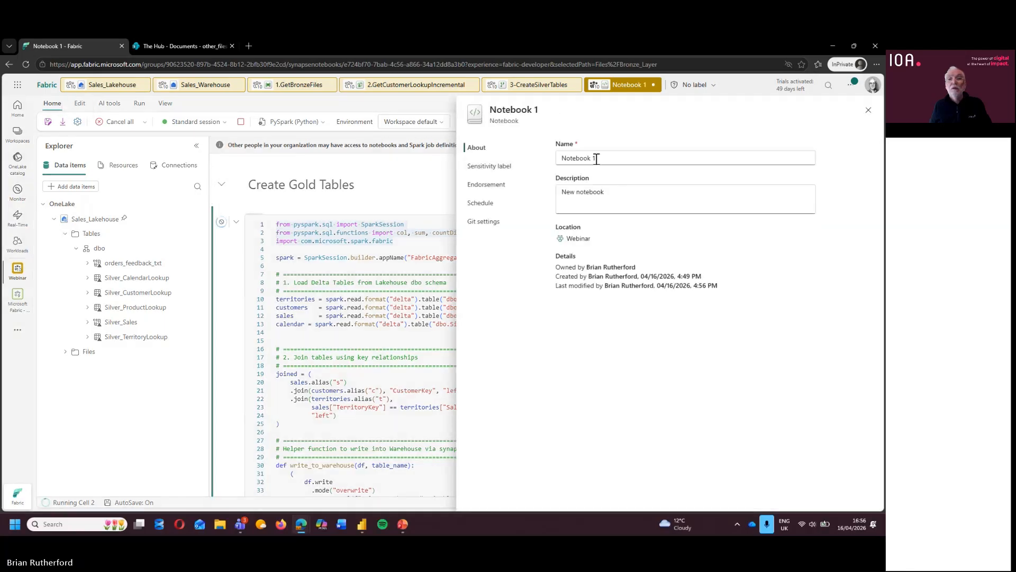
{"action": "left_click_drag", "start_coordinate": [597, 158], "coordinate": [462, 119]}
{"action": "type", "text": "4"}
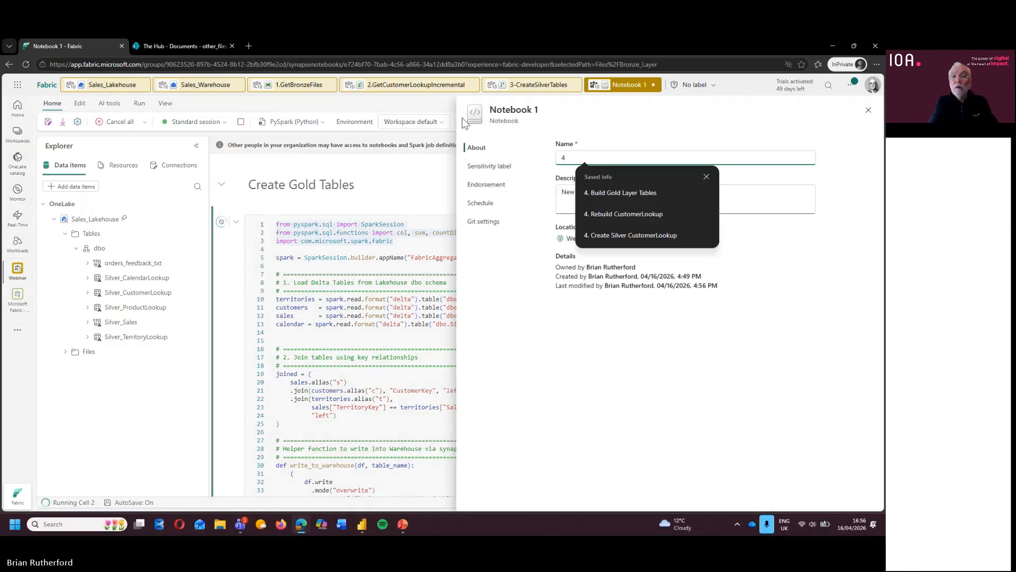
{"action": "left_click", "coordinate": [630, 194]}
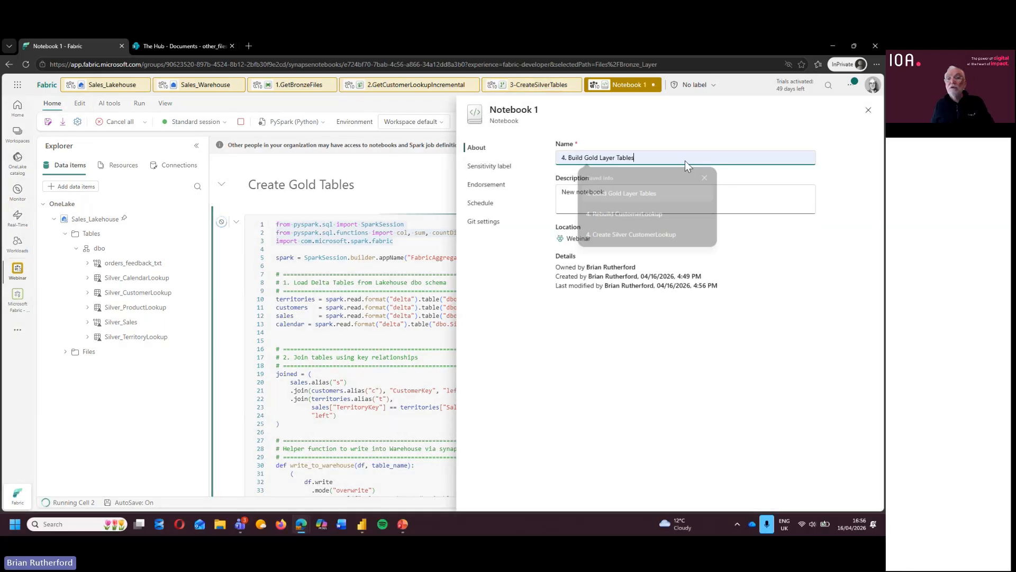
{"action": "left_click", "coordinate": [868, 109]}
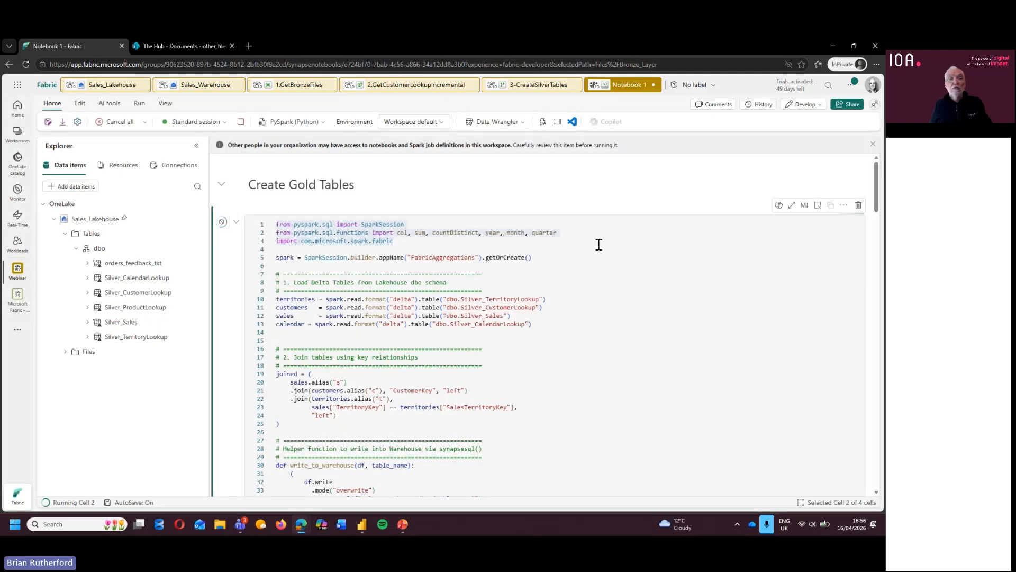
{"action": "scroll", "coordinate": [429, 385], "scroll_direction": "down", "scroll_amount": 10}
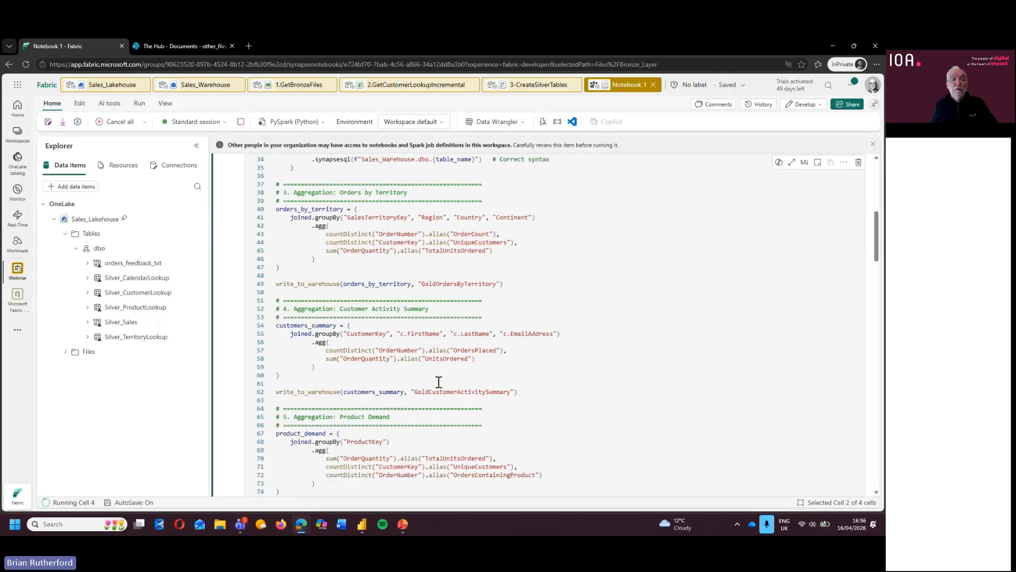
Step: Review the remaining gold table aggregations and the Create Sentiment Analysis code down to its OrderNumber extraction
{"action": "scroll", "coordinate": [439, 382], "scroll_direction": "down", "scroll_amount": 2}
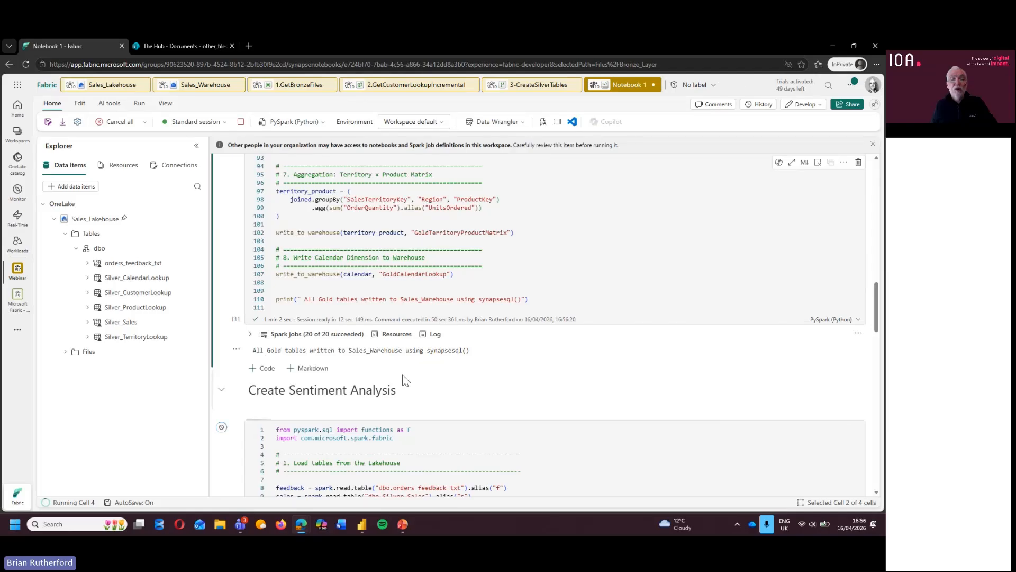
{"action": "scroll", "coordinate": [413, 376], "scroll_direction": "down", "scroll_amount": 4}
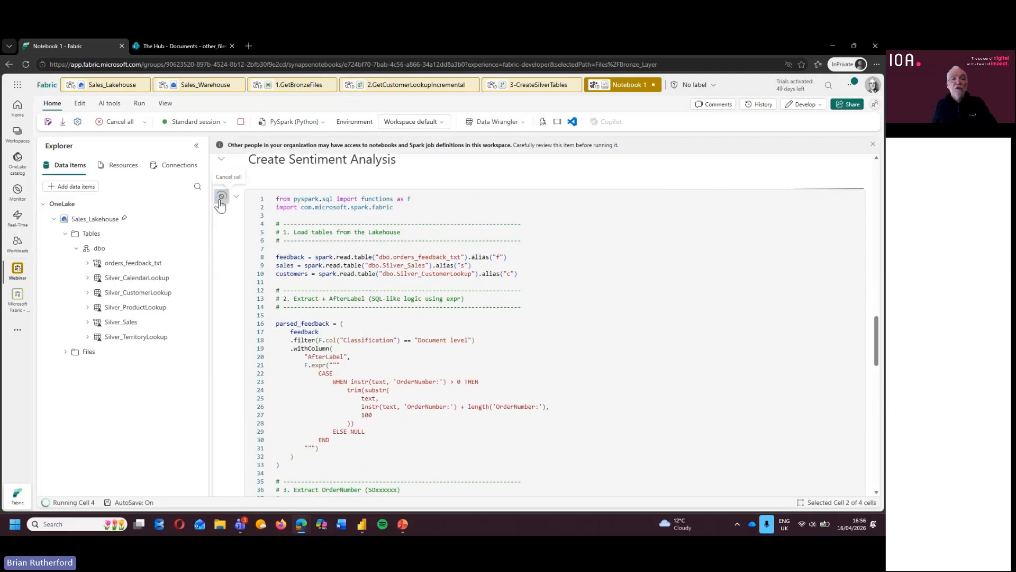
{"action": "scroll", "coordinate": [506, 397], "scroll_direction": "down", "scroll_amount": 3}
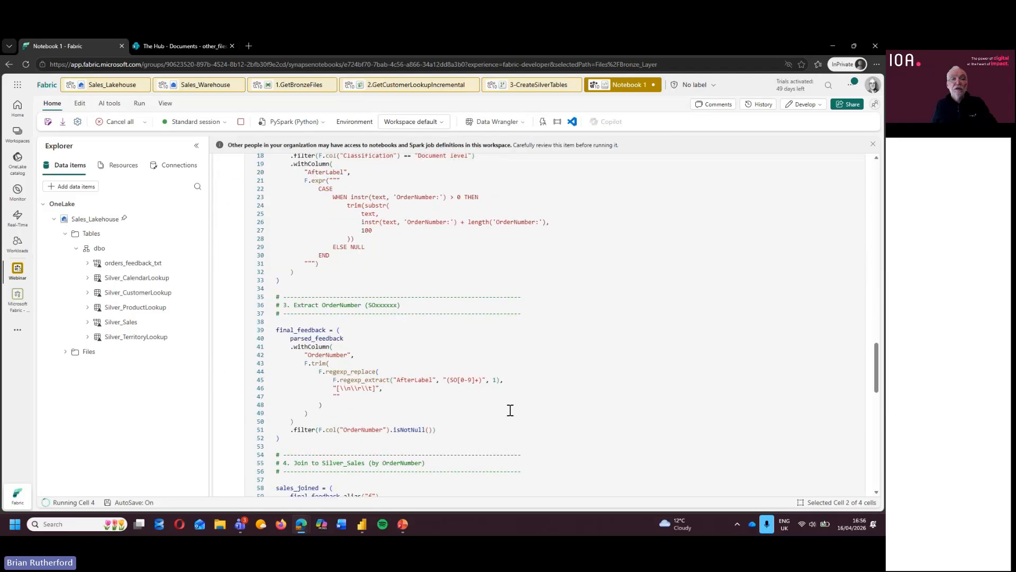
Step: Open Sales_Warehouse and expand the tables of its dbo schema with their full names readable
{"action": "left_click", "coordinate": [195, 86]}
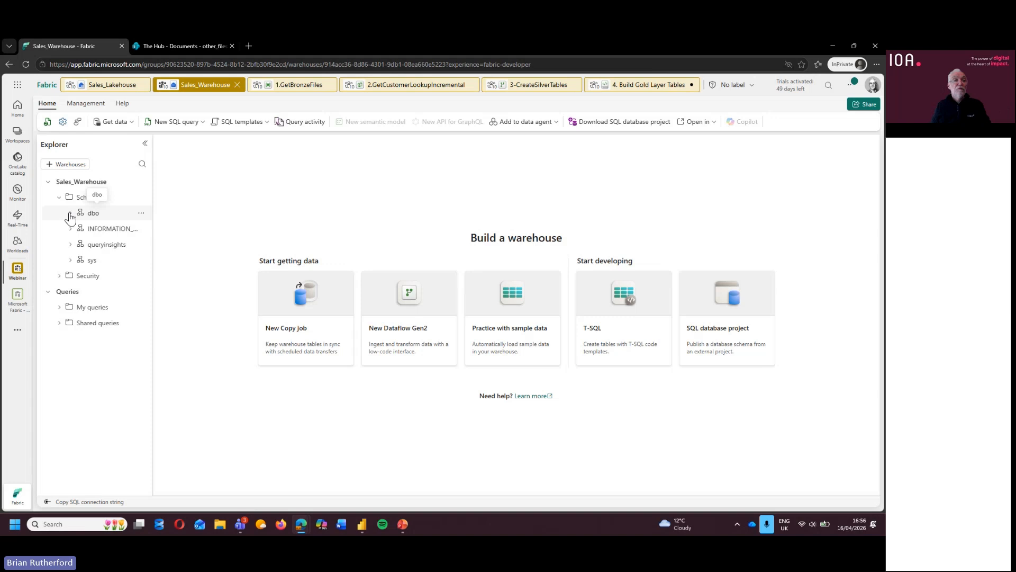
{"action": "left_click", "coordinate": [70, 213]}
{"action": "left_click", "coordinate": [142, 229]}
{"action": "left_click", "coordinate": [154, 276]}
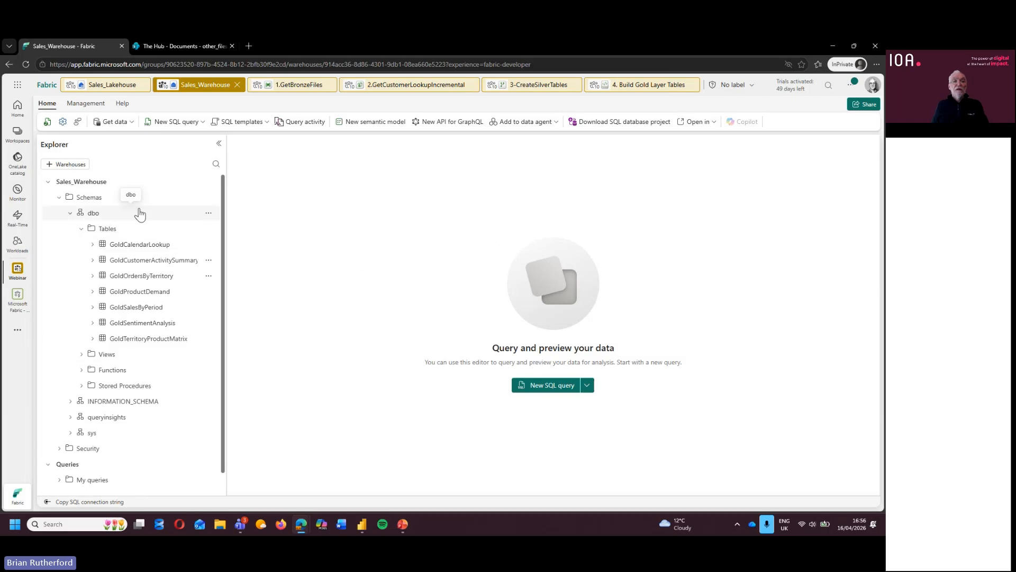
Step: Check the End to End Pipelines slide in PowerPoint and return to Sales_Warehouse in the browser
{"action": "left_click", "coordinate": [402, 524]}
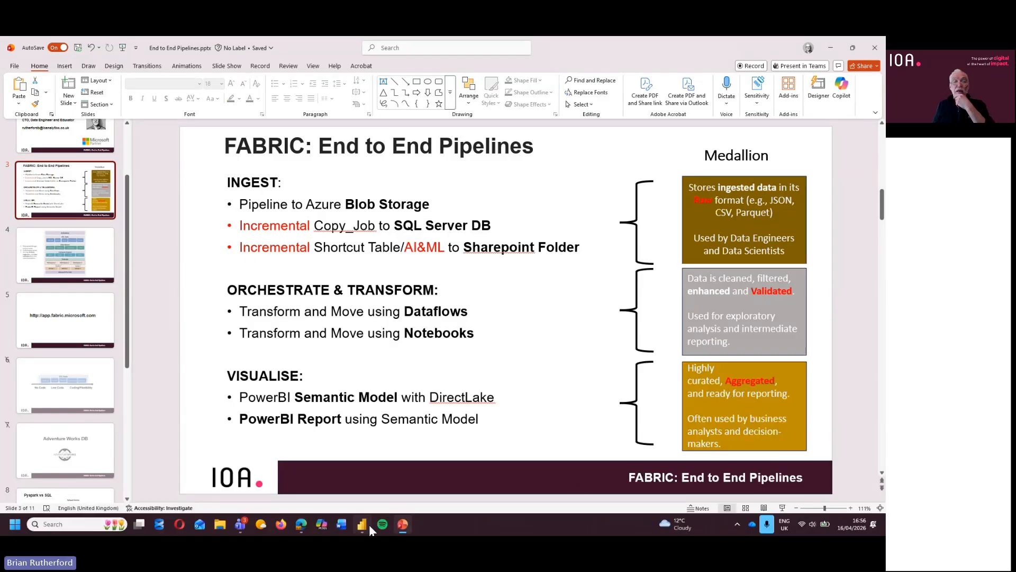
{"action": "mouse_move", "coordinate": [370, 524]}
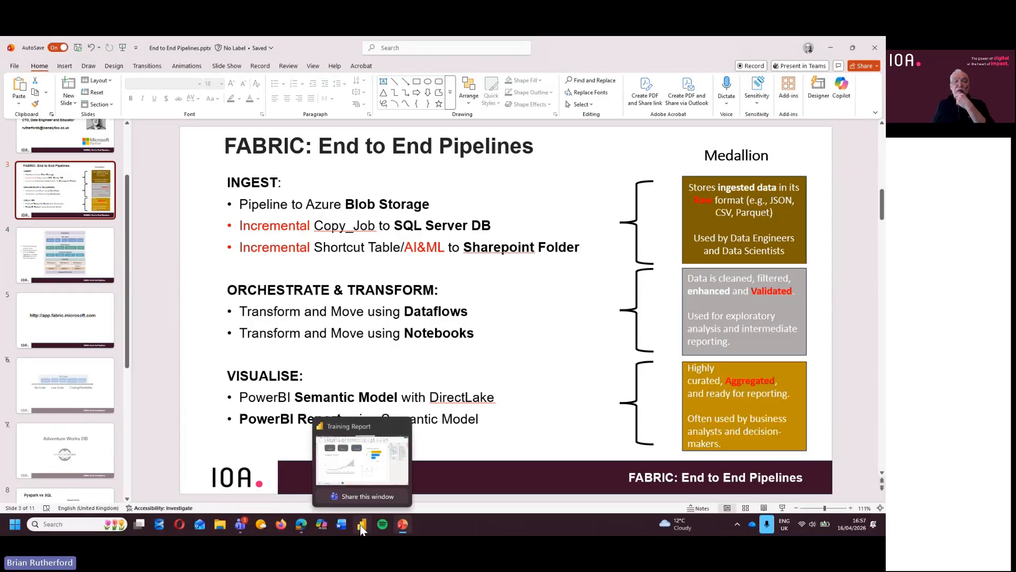
{"action": "mouse_move", "coordinate": [309, 525]}
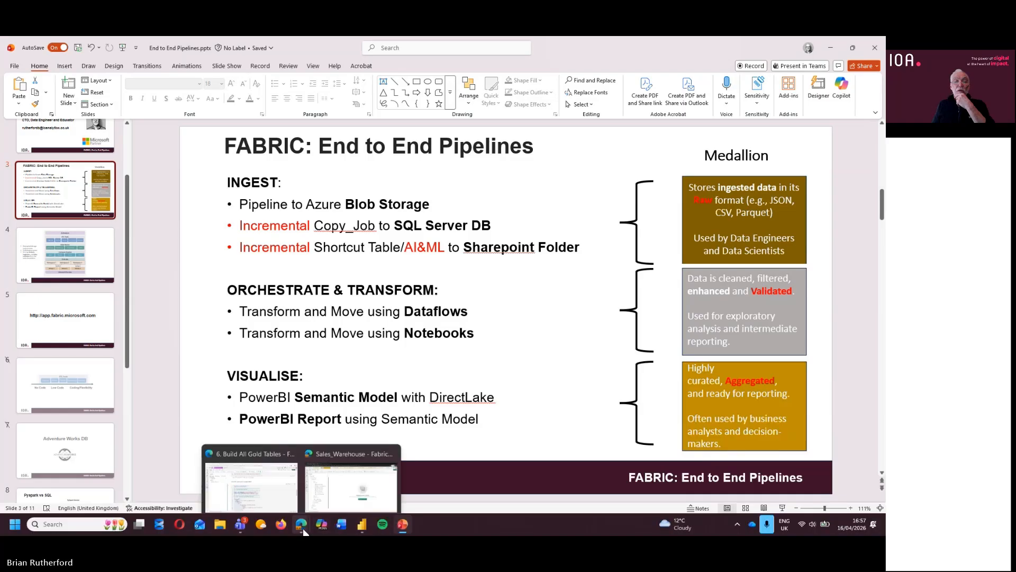
{"action": "left_click", "coordinate": [332, 466]}
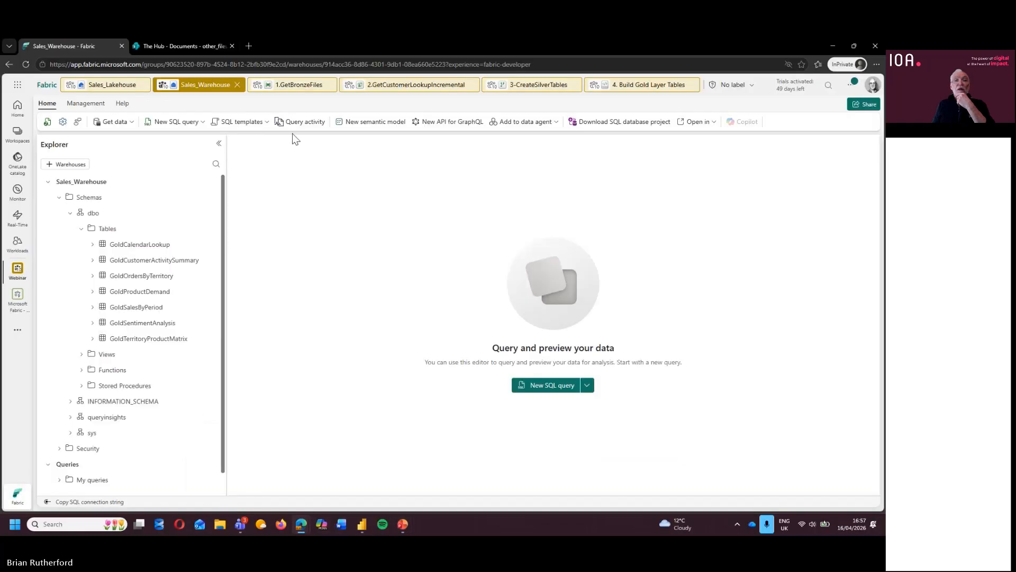
Step: View the Webinar workspace's item list, and return to Sales_Warehouse with its explorer widened to show full table names
{"action": "left_click", "coordinate": [730, 84]}
{"action": "left_click", "coordinate": [719, 155]}
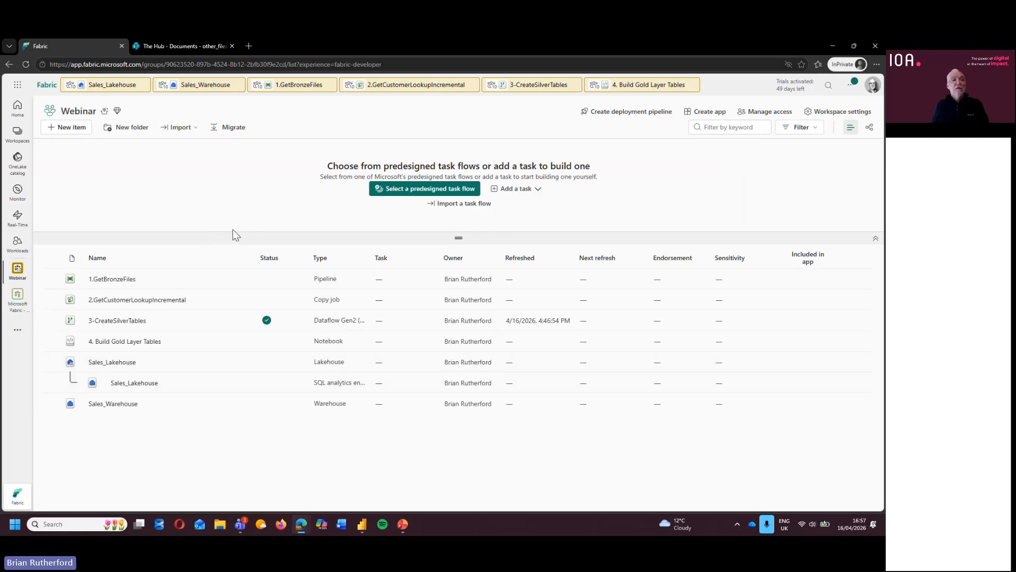
{"action": "left_click", "coordinate": [199, 89]}
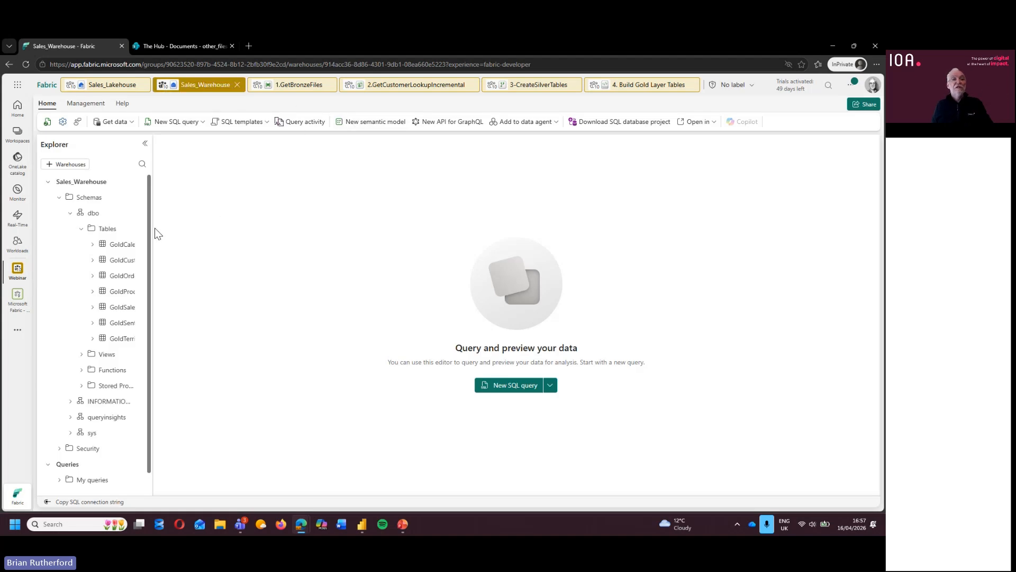
{"action": "left_click_drag", "start_coordinate": [154, 228], "coordinate": [258, 227]}
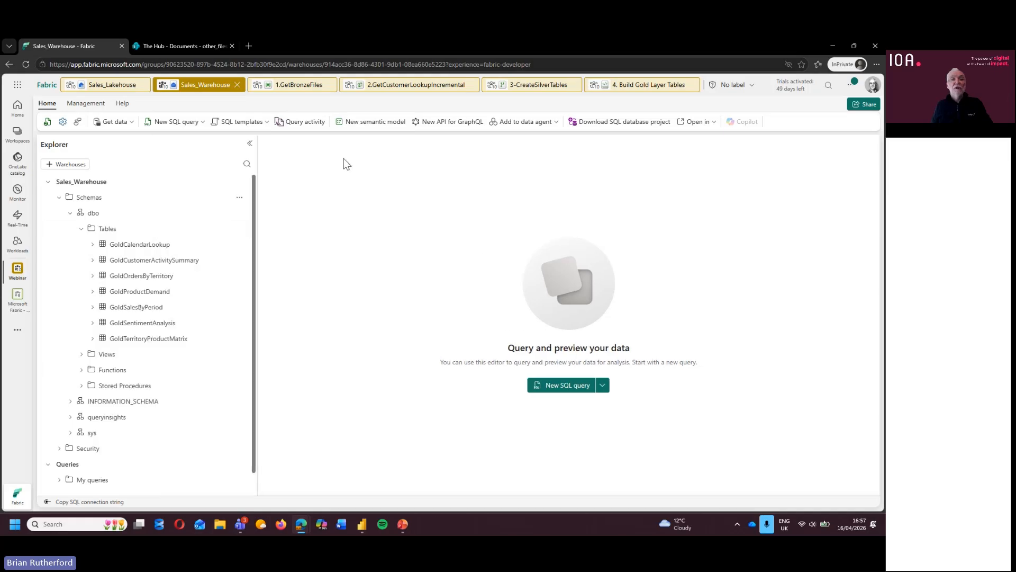
Step: Start a new semantic model using Direct Lake on OneLake with the GoldCalendarLookup, GoldSalesByPeriod and GoldSentimentAnalysis tables
{"action": "left_click", "coordinate": [377, 123]}
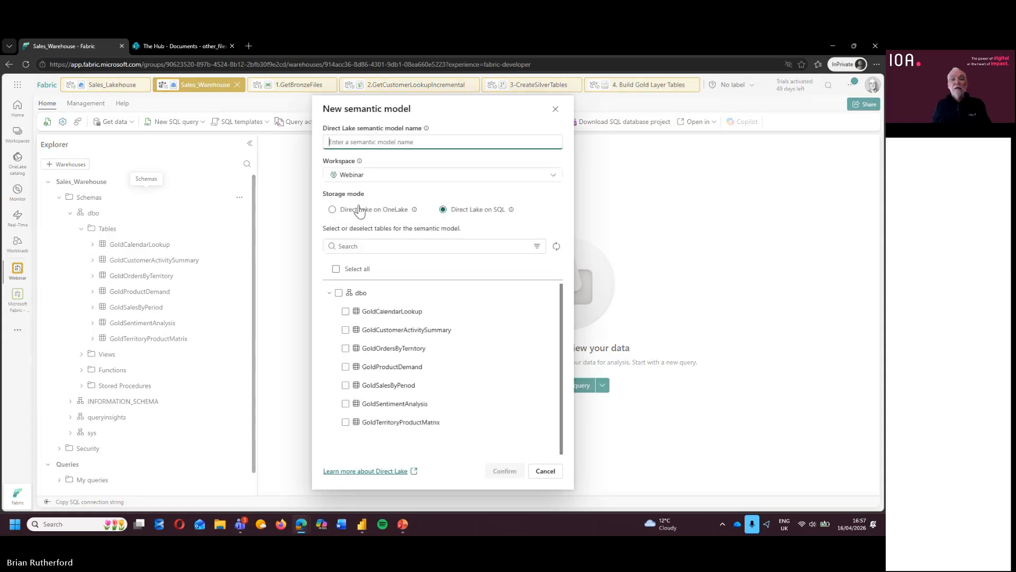
{"action": "left_click", "coordinate": [333, 210]}
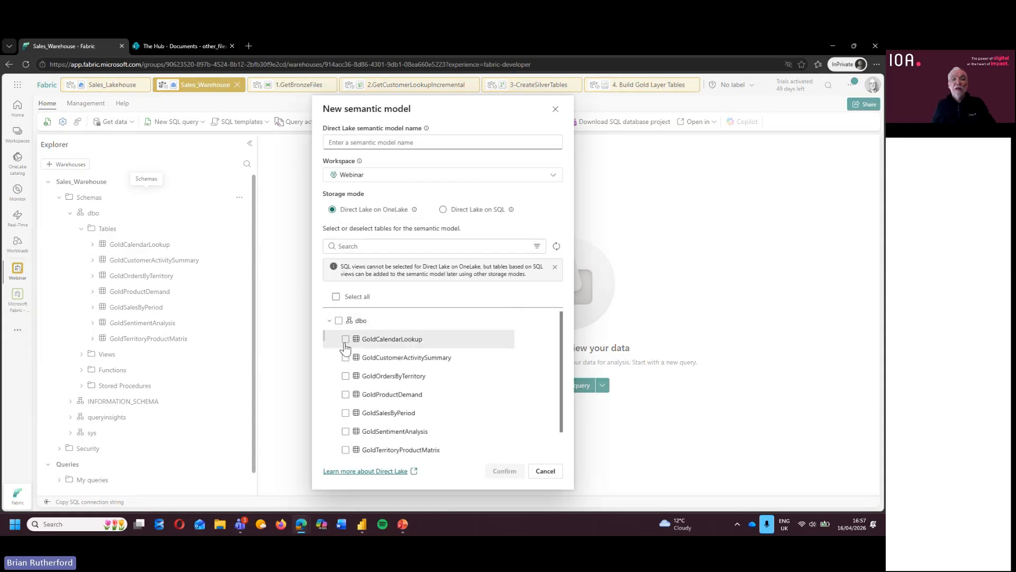
{"action": "left_click", "coordinate": [346, 339]}
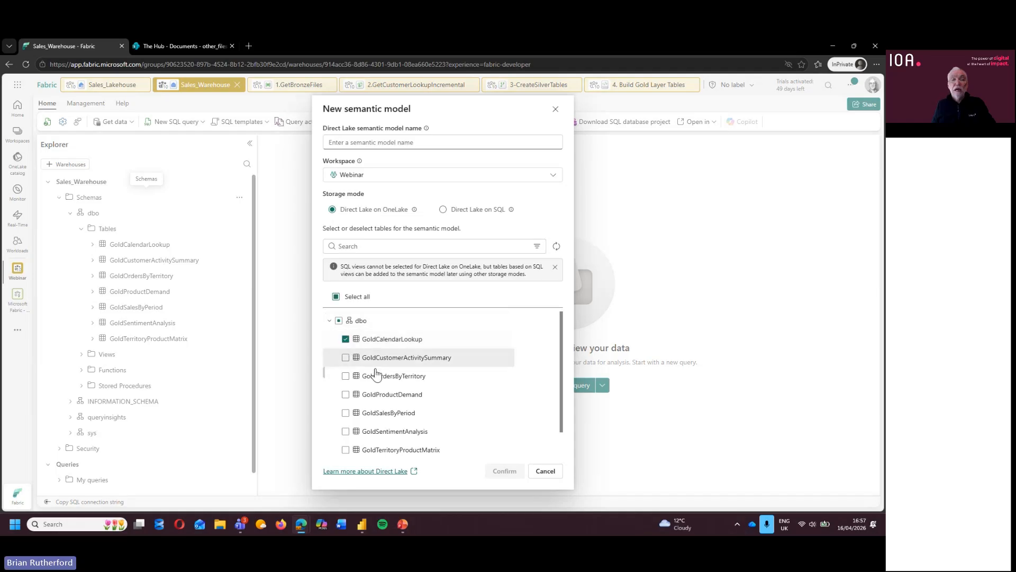
{"action": "left_click", "coordinate": [346, 432]}
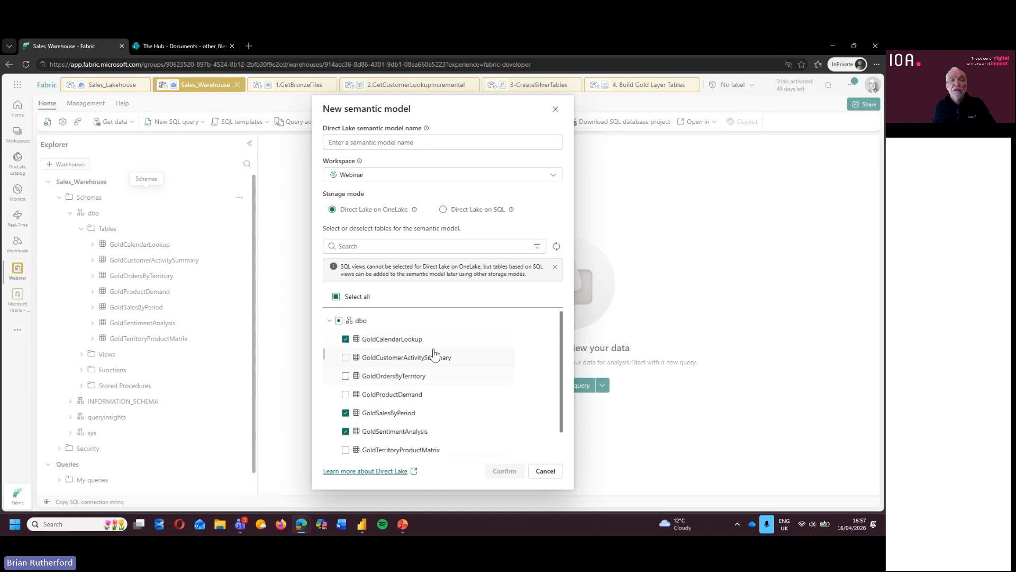
Step: Name the semantic model 5.GoldSemanticModel and confirm its creation in the Webinar workspace
{"action": "left_click", "coordinate": [371, 144]}
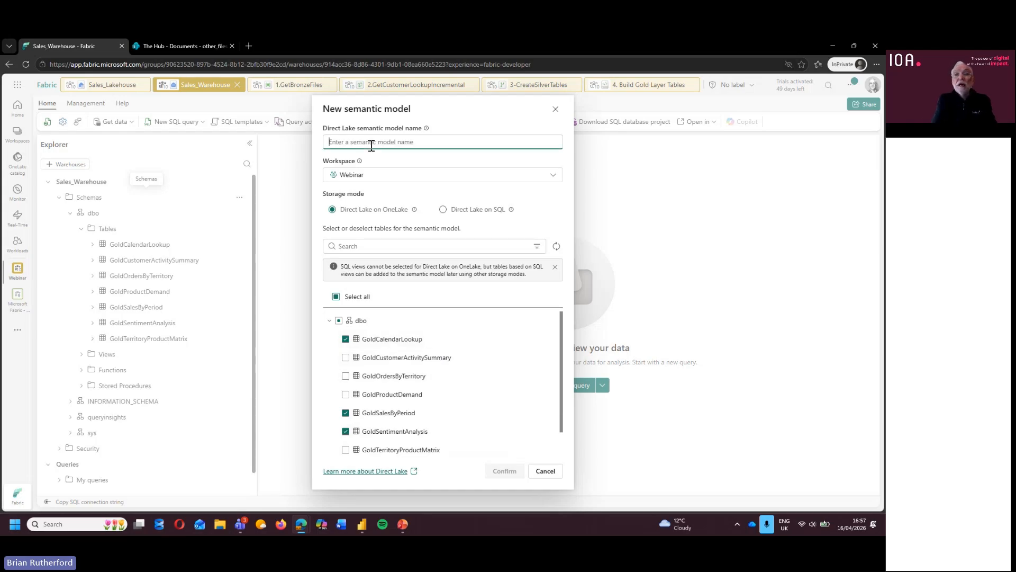
{"action": "type", "text": "5"}
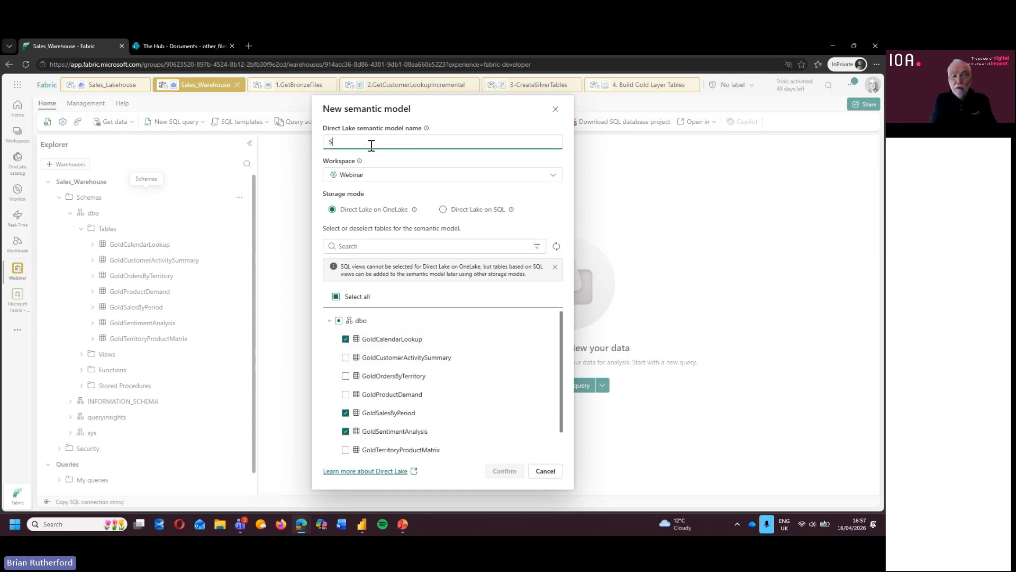
{"action": "type", "text": ".GoldS"}
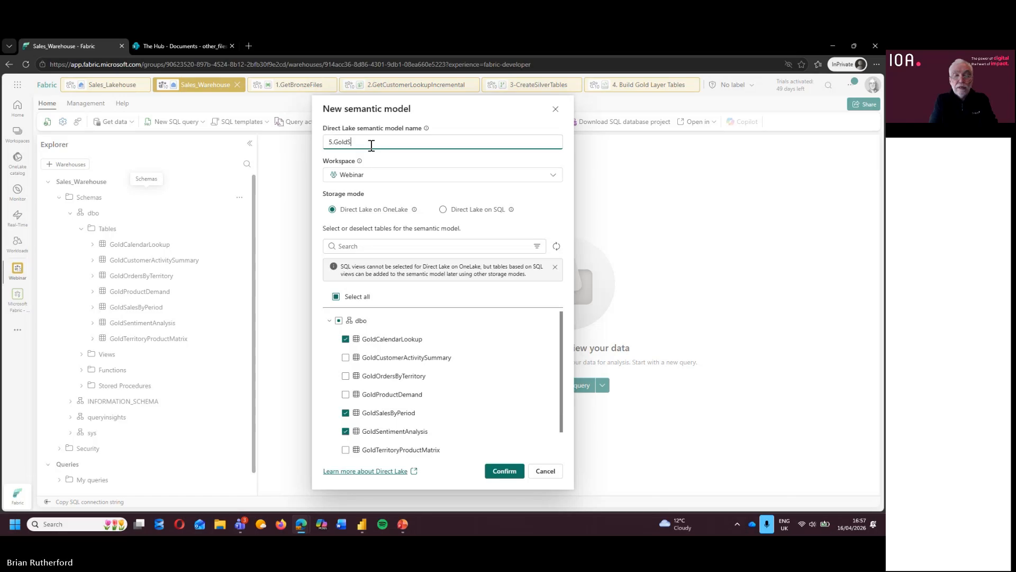
{"action": "key", "text": "BackSpace"}
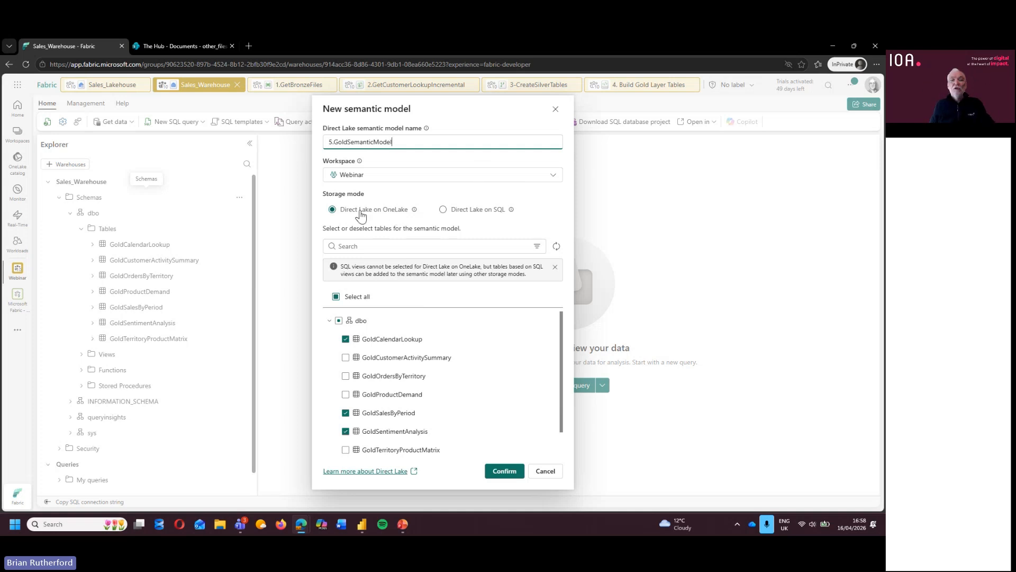
{"action": "left_click", "coordinate": [505, 473]}
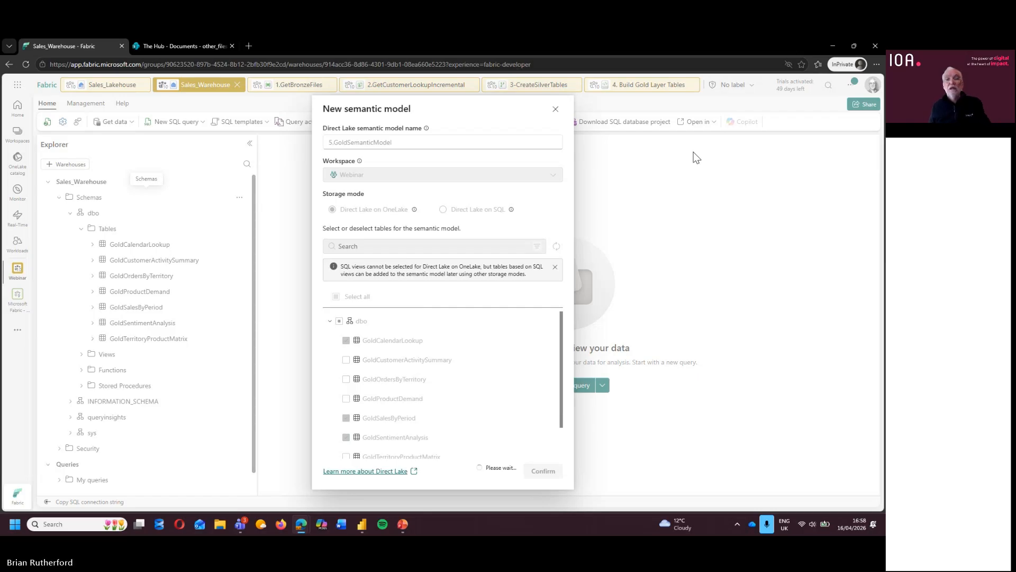
Step: Switch to Power BI Desktop, create a blank report and save it as Gold7 in C:\Temp
{"action": "left_click", "coordinate": [363, 529]}
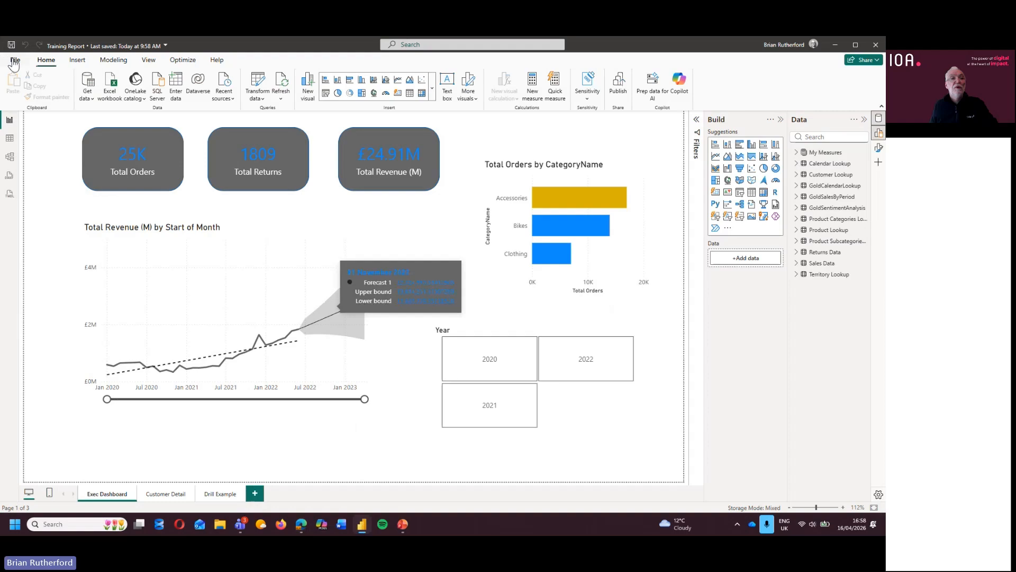
{"action": "left_click", "coordinate": [15, 60]}
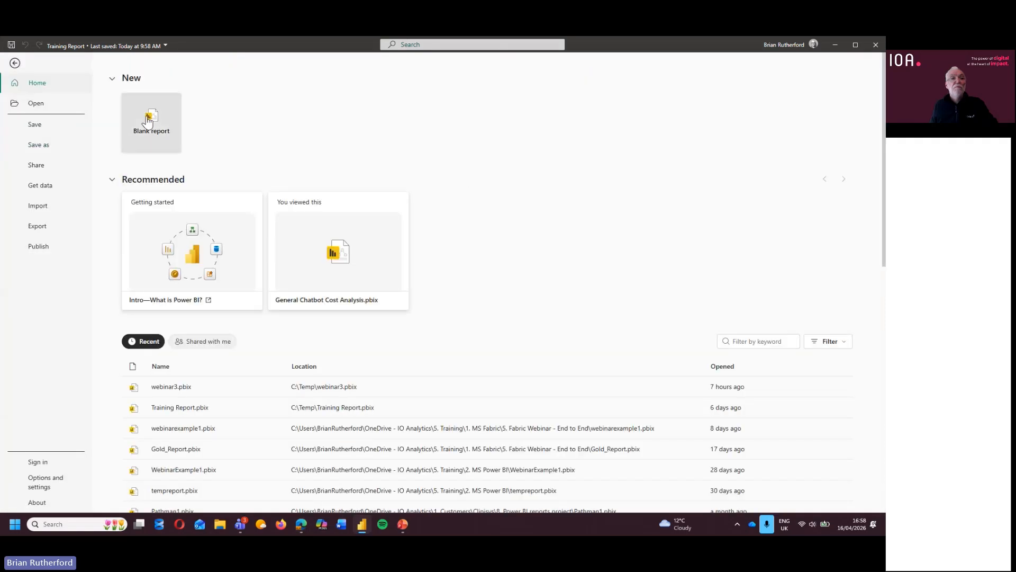
{"action": "left_click", "coordinate": [143, 122]}
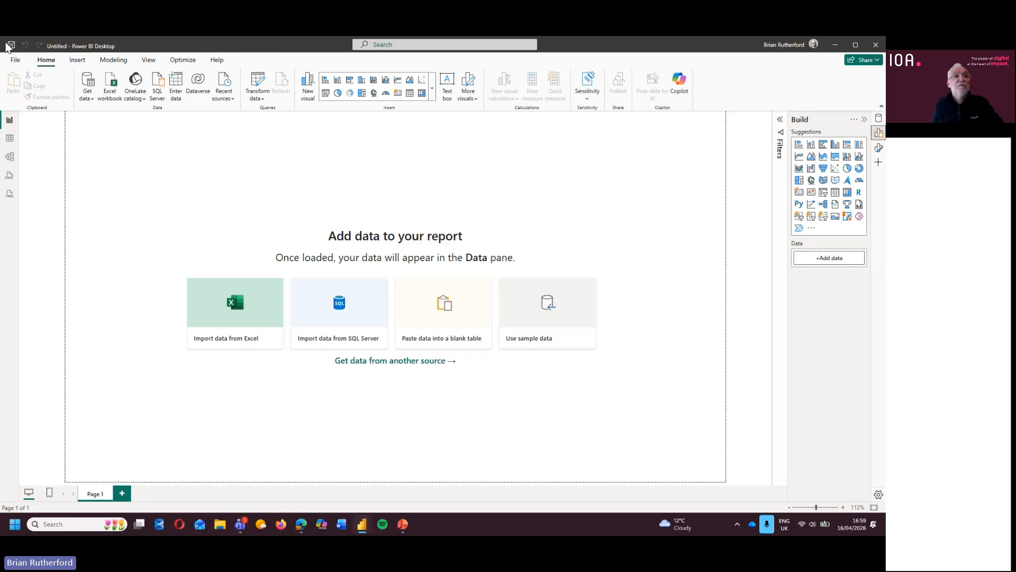
{"action": "left_click", "coordinate": [10, 46]}
{"action": "type", "text": "G"}
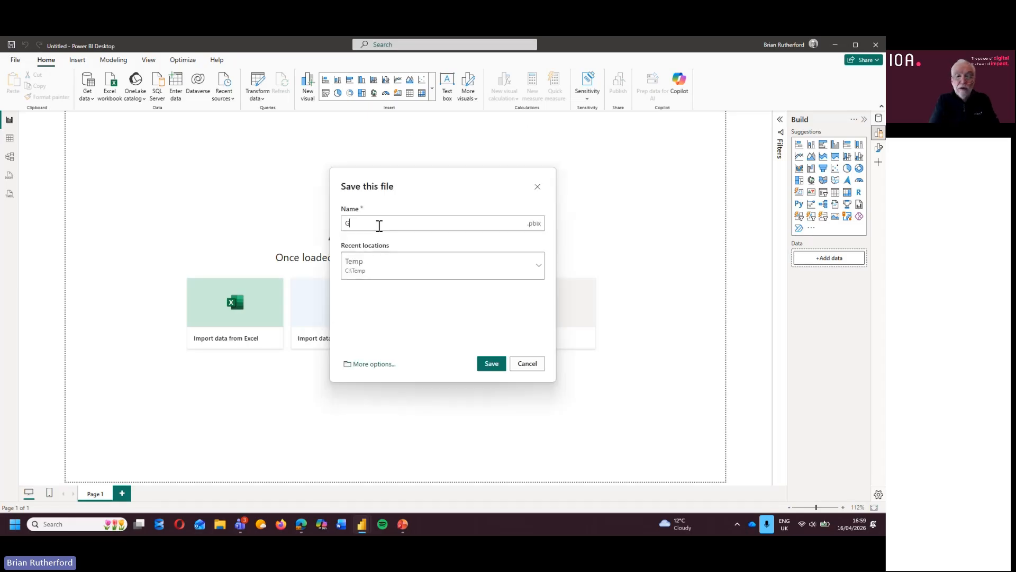
{"action": "type", "text": "old7"}
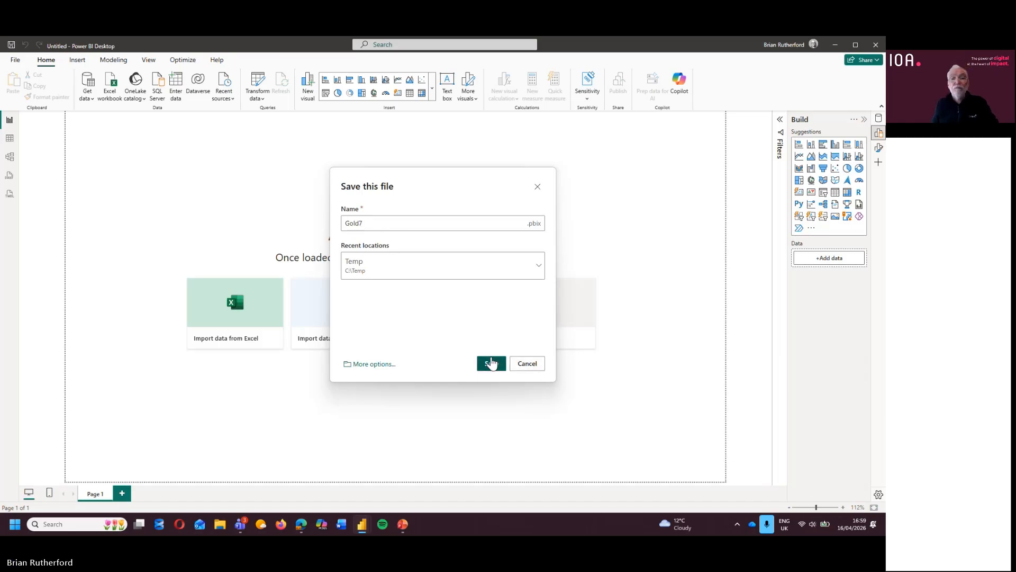
{"action": "left_click", "coordinate": [491, 364]}
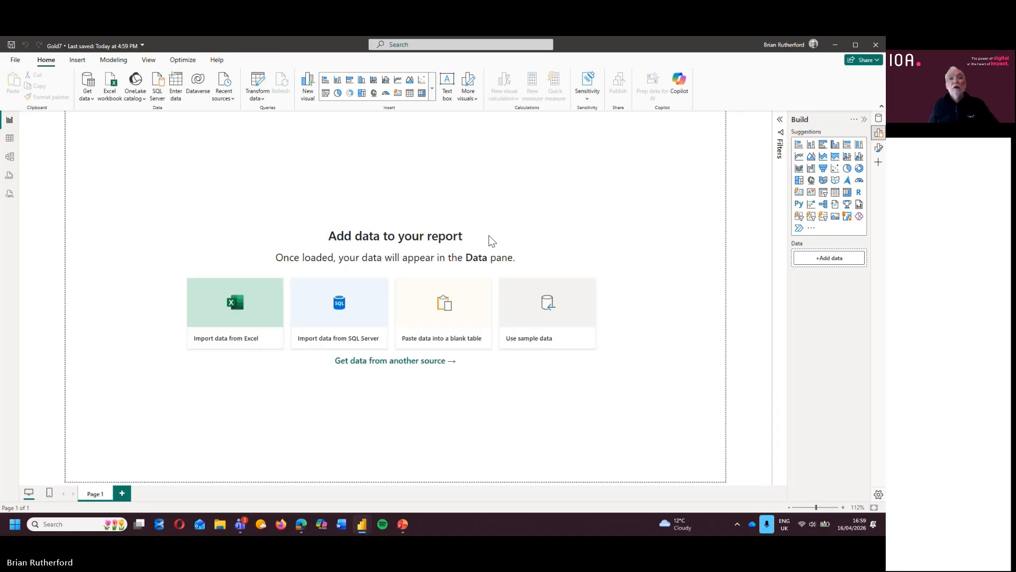
Step: Connect the report to the 5.GoldSemanticModel Power BI semantic model from the Webinar workspace
{"action": "left_click", "coordinate": [15, 61]}
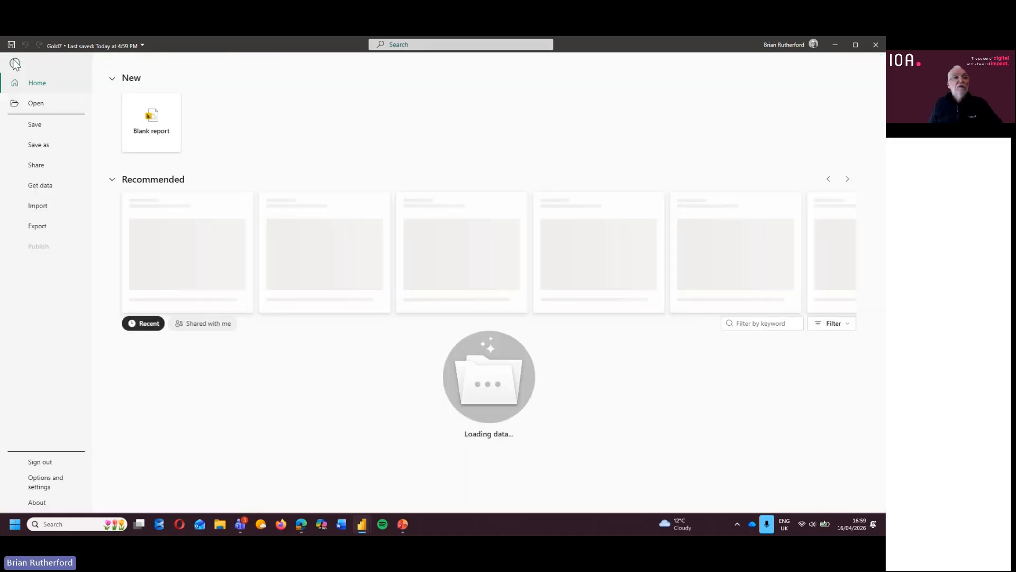
{"action": "left_click", "coordinate": [43, 186]}
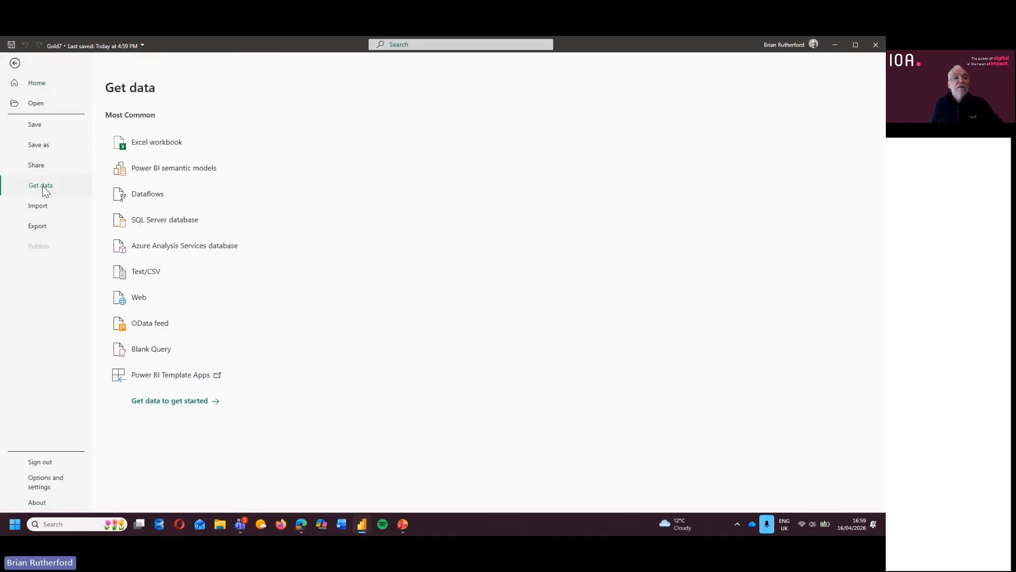
{"action": "left_click", "coordinate": [166, 168]}
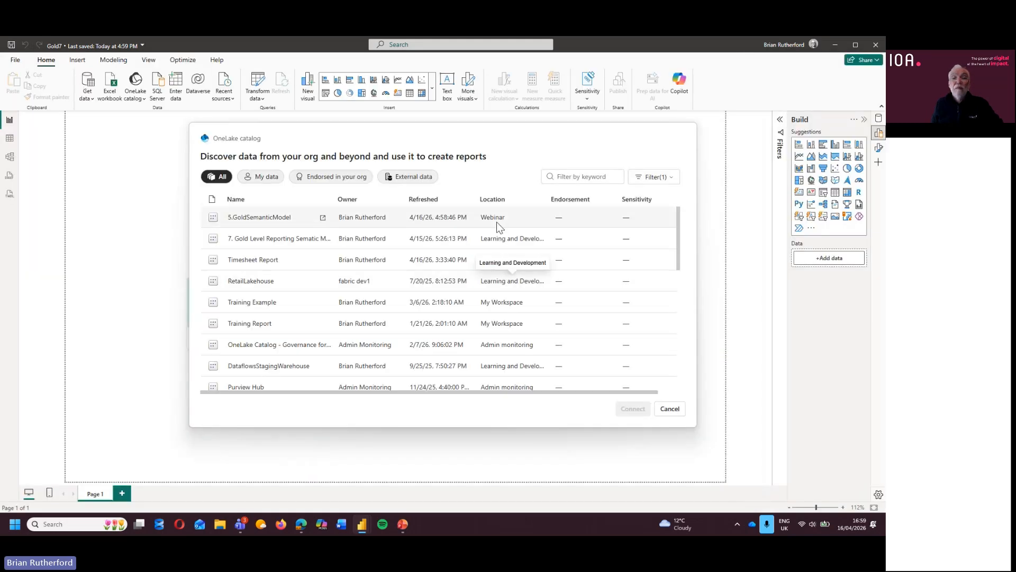
{"action": "left_click", "coordinate": [267, 217]}
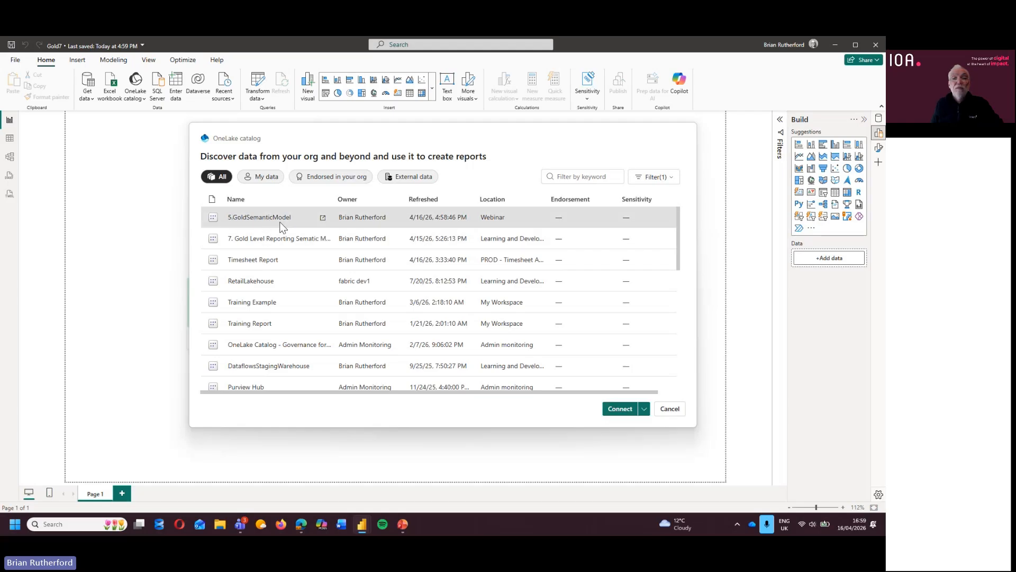
{"action": "left_click", "coordinate": [624, 410]}
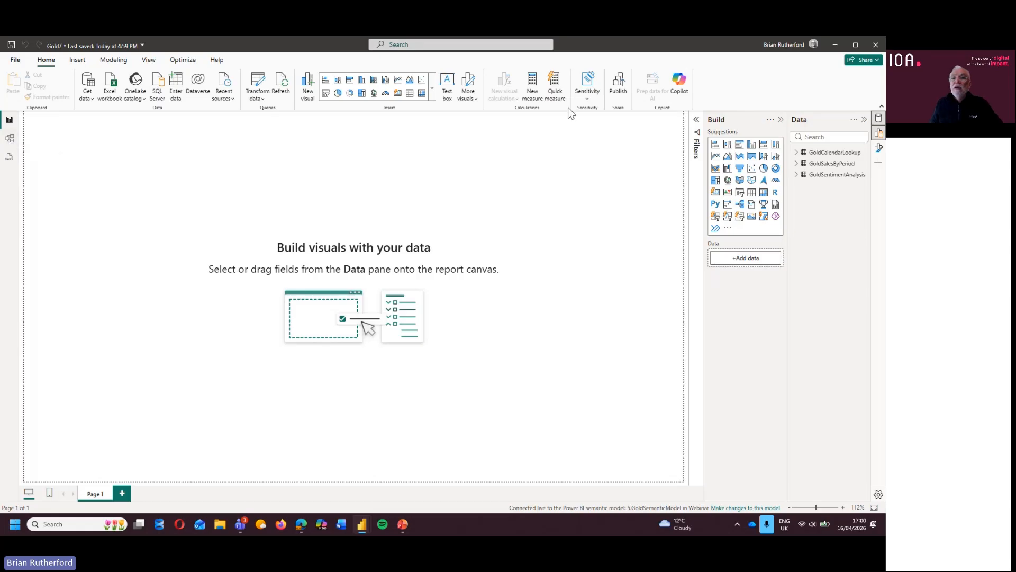
Step: Add a pie chart to the report page with Sentiment from GoldSentimentAnalysis as its legend
{"action": "left_click", "coordinate": [763, 169]}
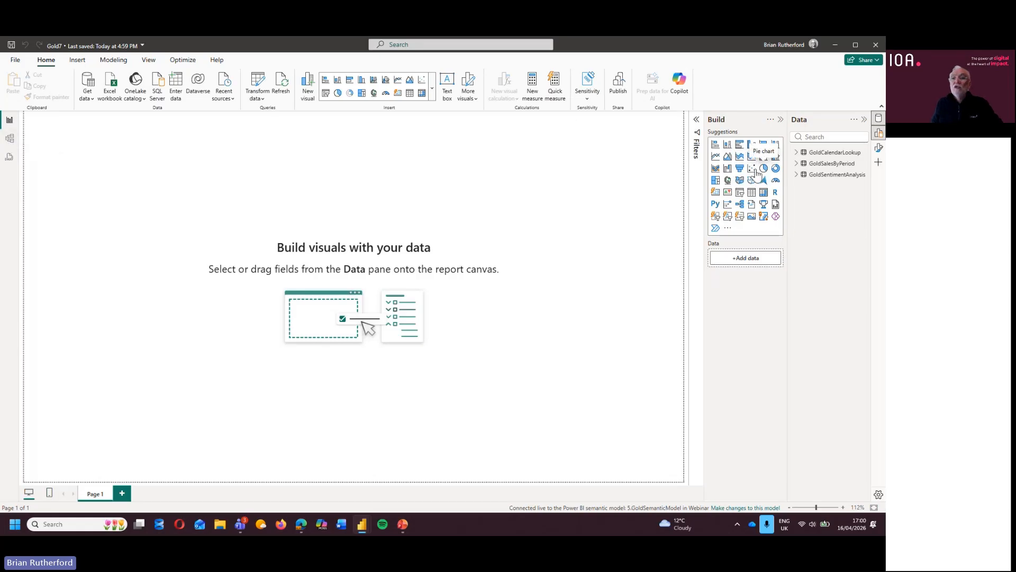
{"action": "left_click_drag", "start_coordinate": [110, 170], "coordinate": [175, 219]}
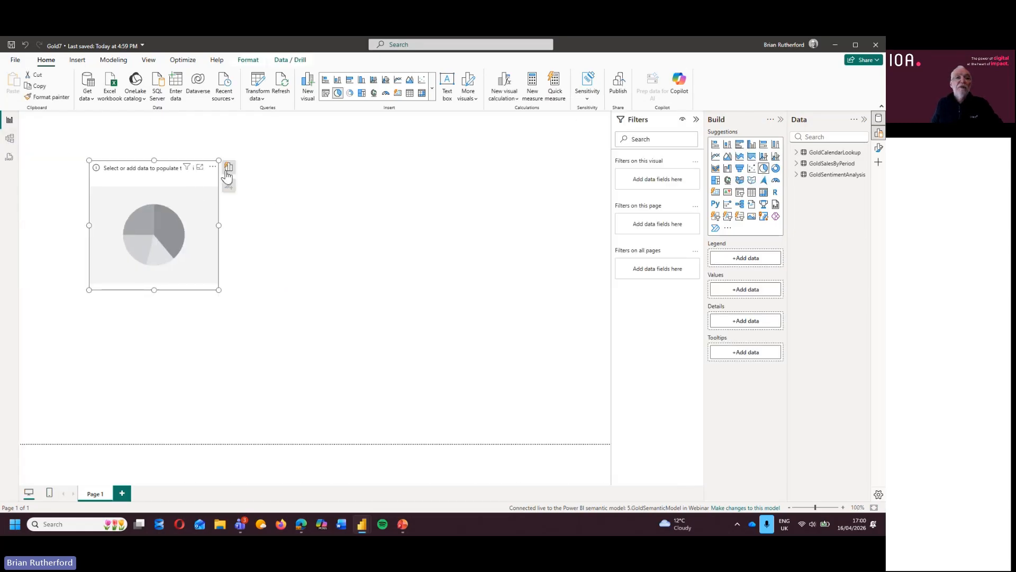
{"action": "left_click", "coordinate": [229, 169]}
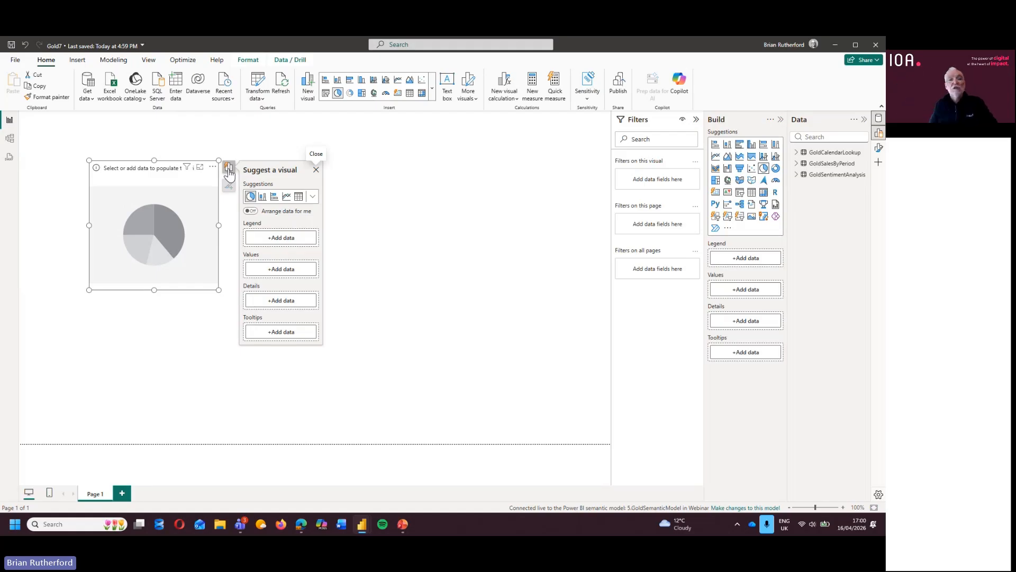
{"action": "left_click", "coordinate": [294, 239]}
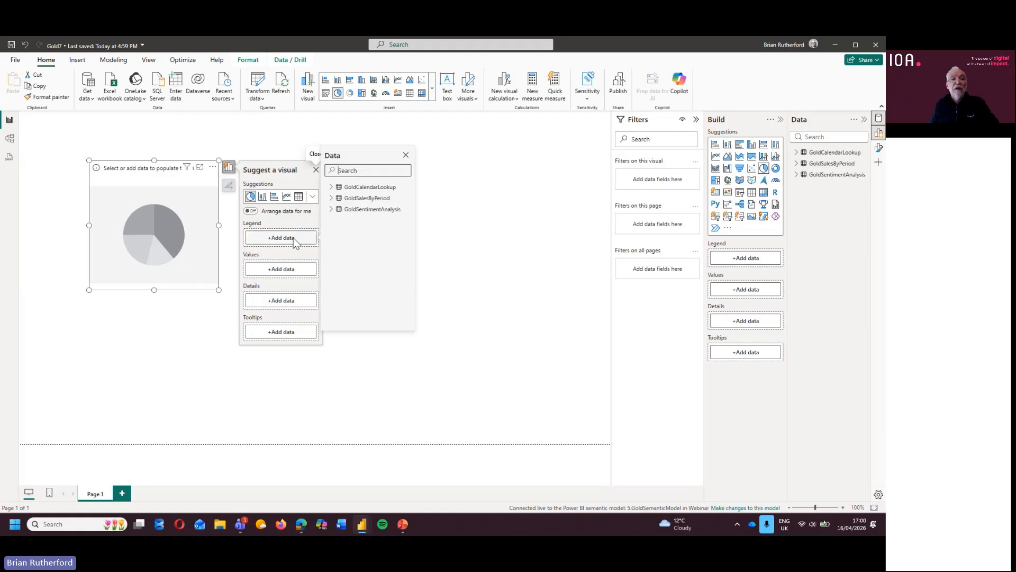
{"action": "left_click", "coordinate": [334, 210]}
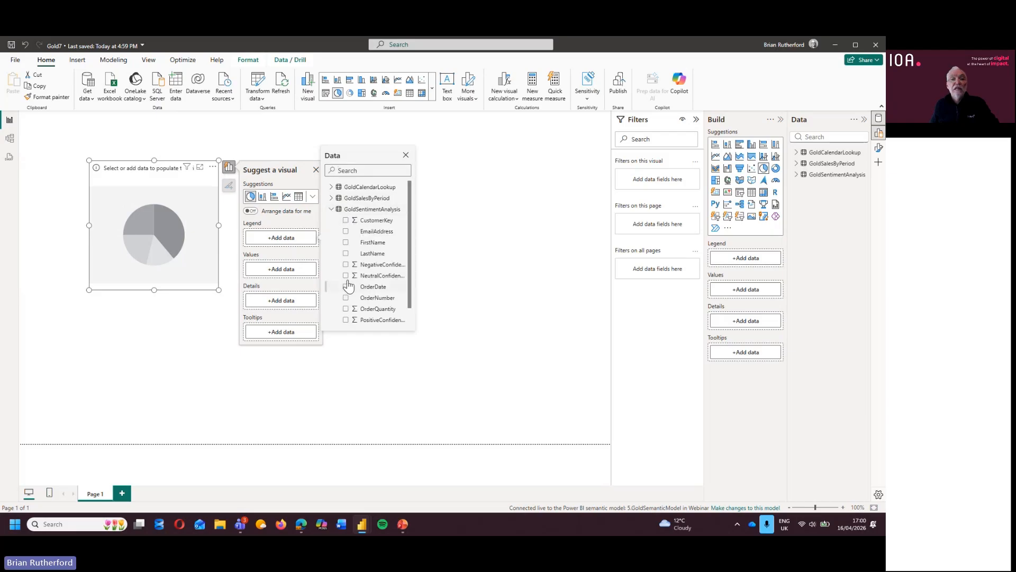
{"action": "scroll", "coordinate": [348, 286], "scroll_direction": "down", "scroll_amount": 1}
{"action": "left_click", "coordinate": [346, 320]}
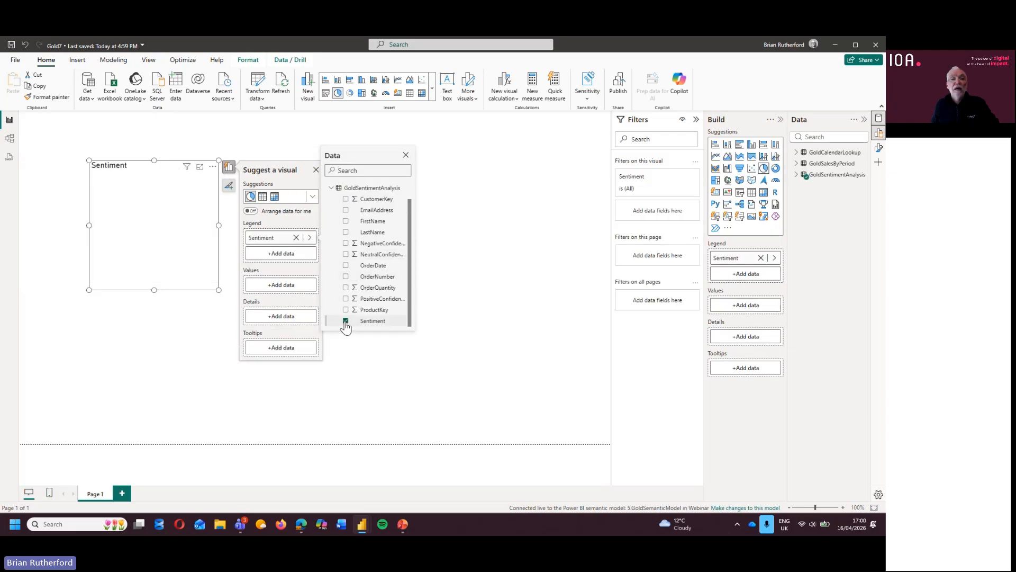
Step: Use the count of CustomerKey from GoldSentimentAnalysis as the pie chart's values
{"action": "left_click", "coordinate": [274, 286]}
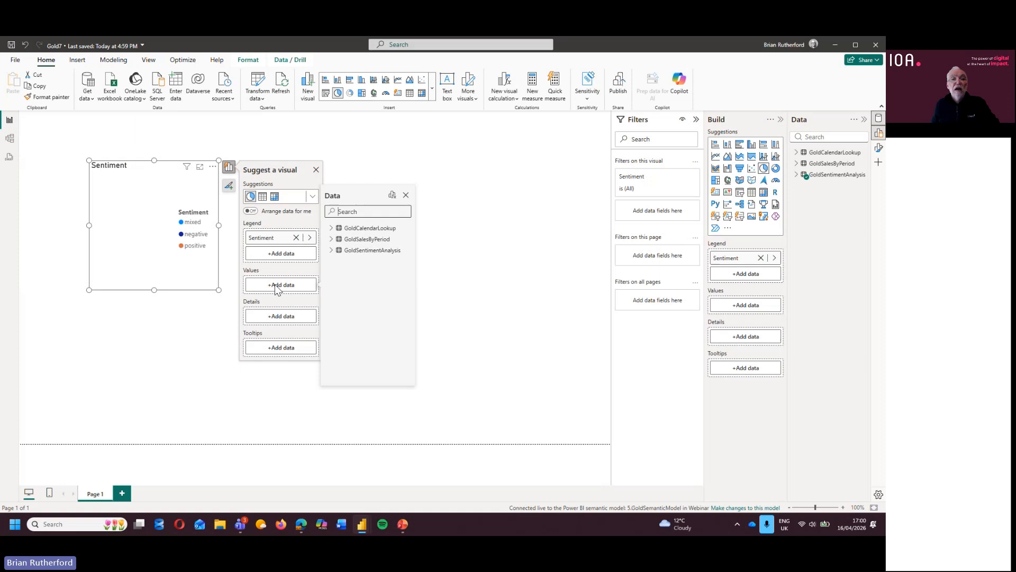
{"action": "left_click", "coordinate": [330, 251]}
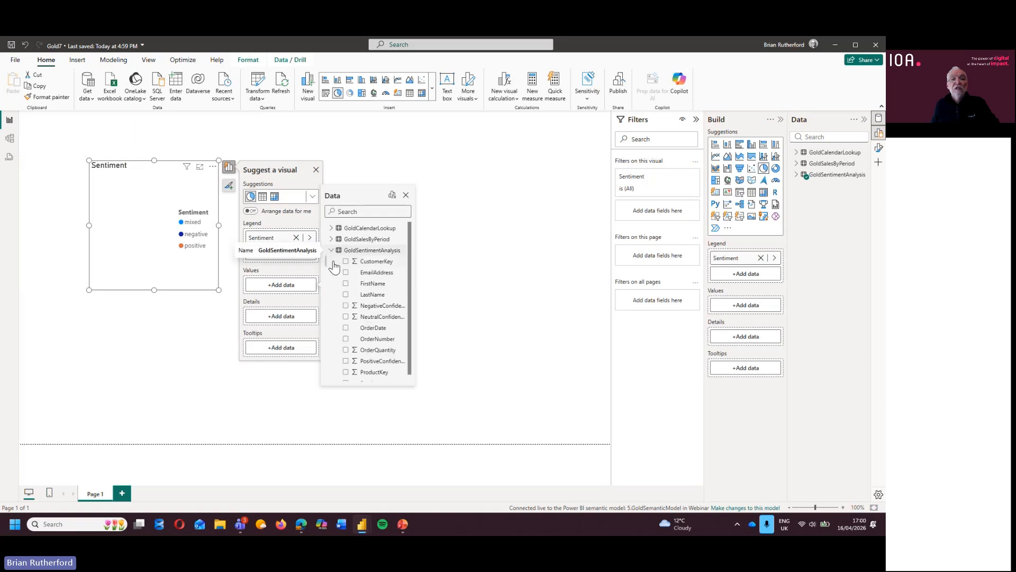
{"action": "left_click", "coordinate": [346, 262]}
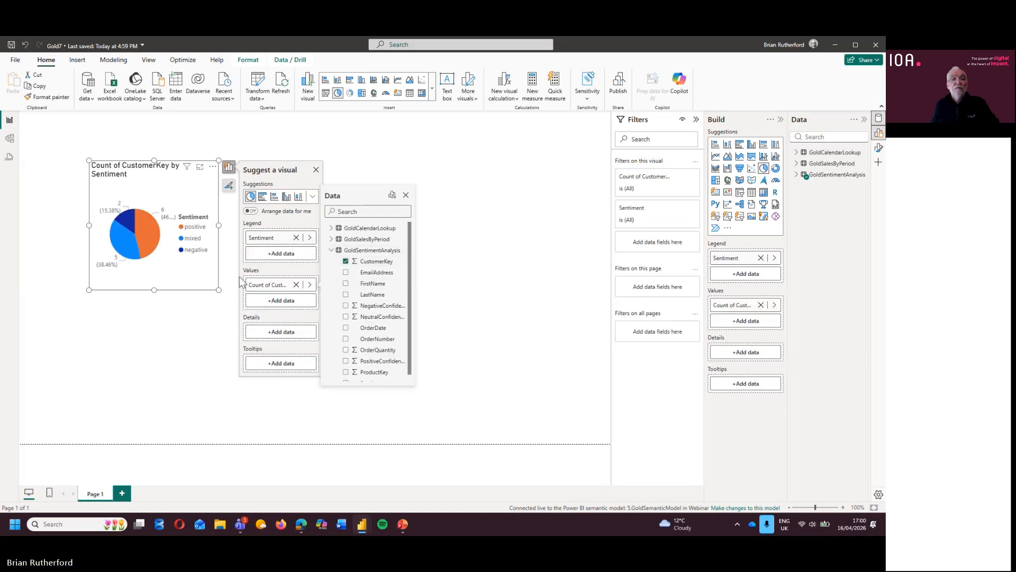
Step: Enlarge the sentiment pie chart and reposition it in the upper-left area of the report page
{"action": "left_click_drag", "start_coordinate": [219, 290], "coordinate": [394, 347]}
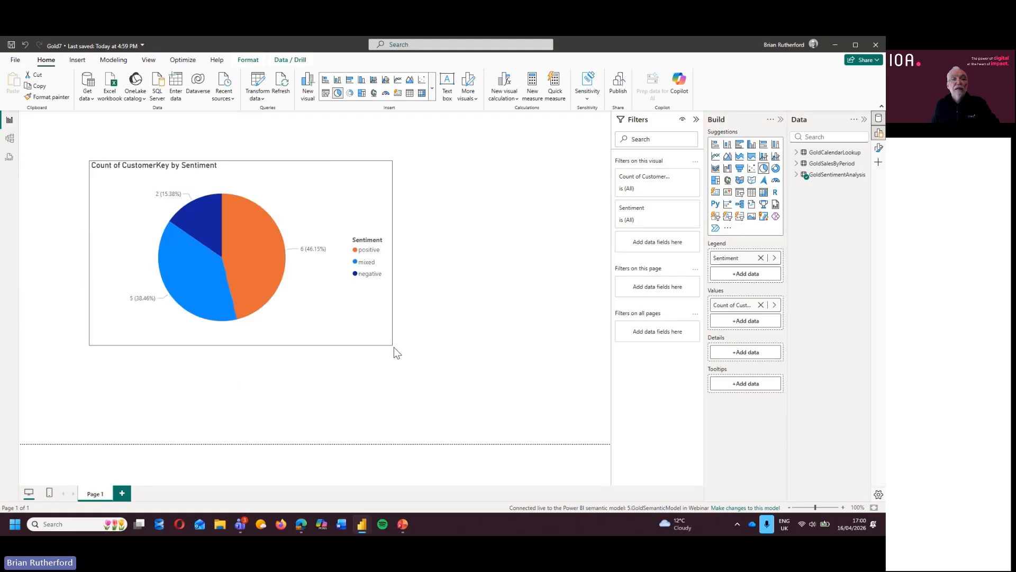
{"action": "left_click_drag", "start_coordinate": [344, 317], "coordinate": [303, 294]}
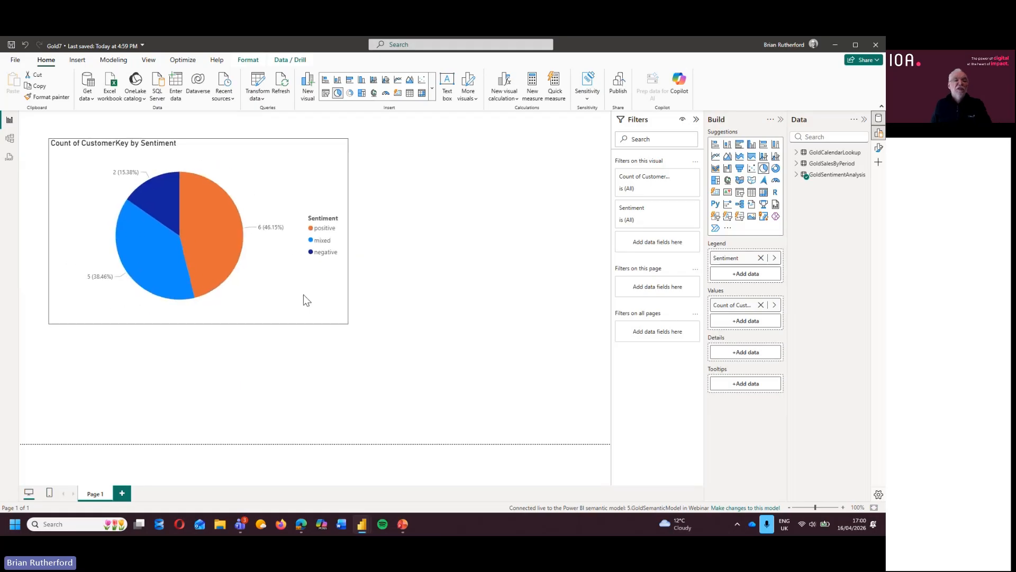
{"action": "left_click", "coordinate": [304, 294]}
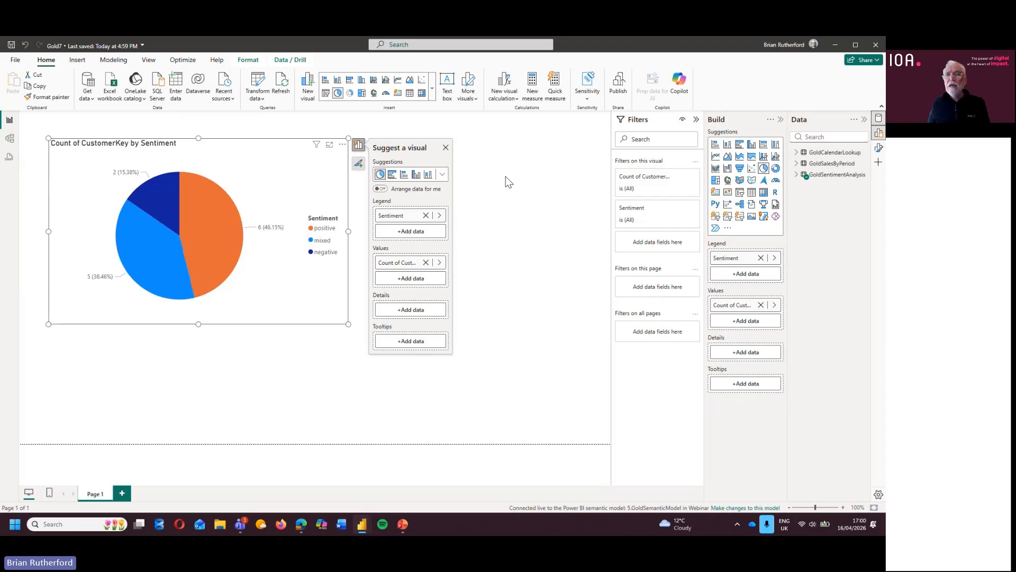
{"action": "mouse_move", "coordinate": [299, 295]}
{"action": "left_mouse_down"}
{"action": "mouse_move", "coordinate": [286, 291]}
{"action": "mouse_move", "coordinate": [297, 282]}
{"action": "left_mouse_up"}
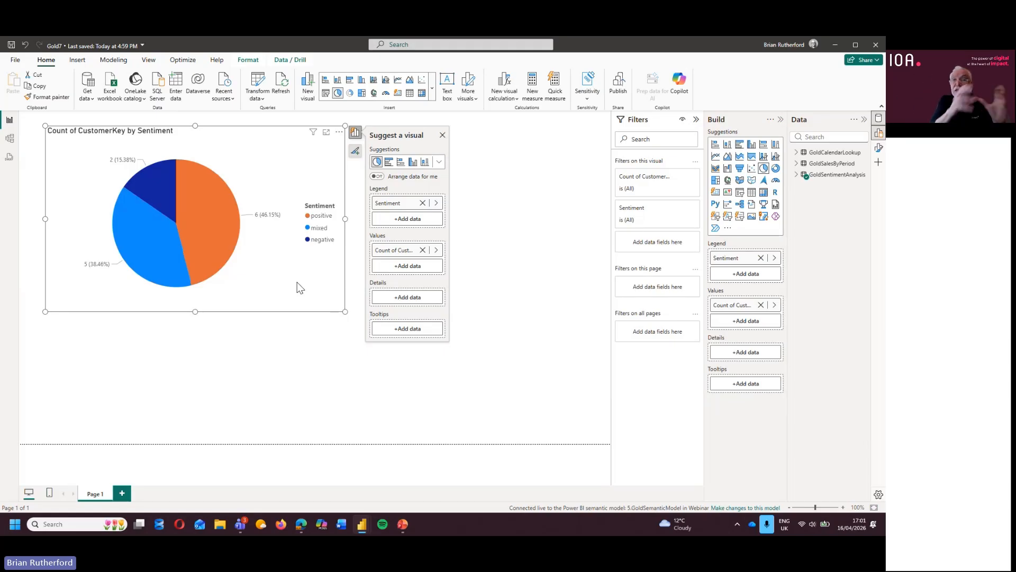
{"action": "left_click", "coordinate": [508, 243]}
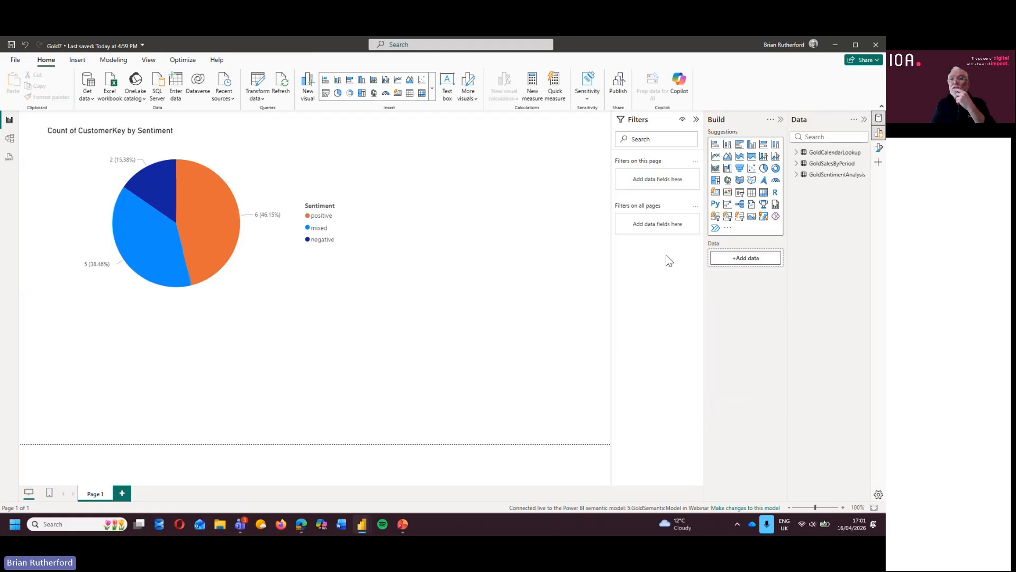
Step: Add a stacked column chart below the pie chart with Year and Month from GoldSalesByPeriod on the X-axis
{"action": "left_click", "coordinate": [727, 144]}
{"action": "left_click_drag", "start_coordinate": [304, 352], "coordinate": [327, 342]}
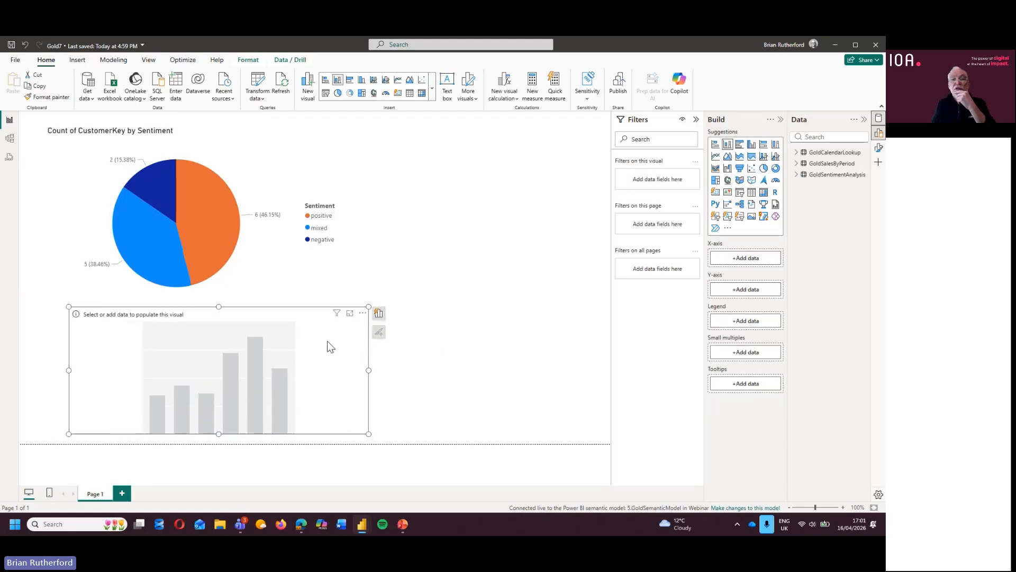
{"action": "left_click", "coordinate": [395, 310]}
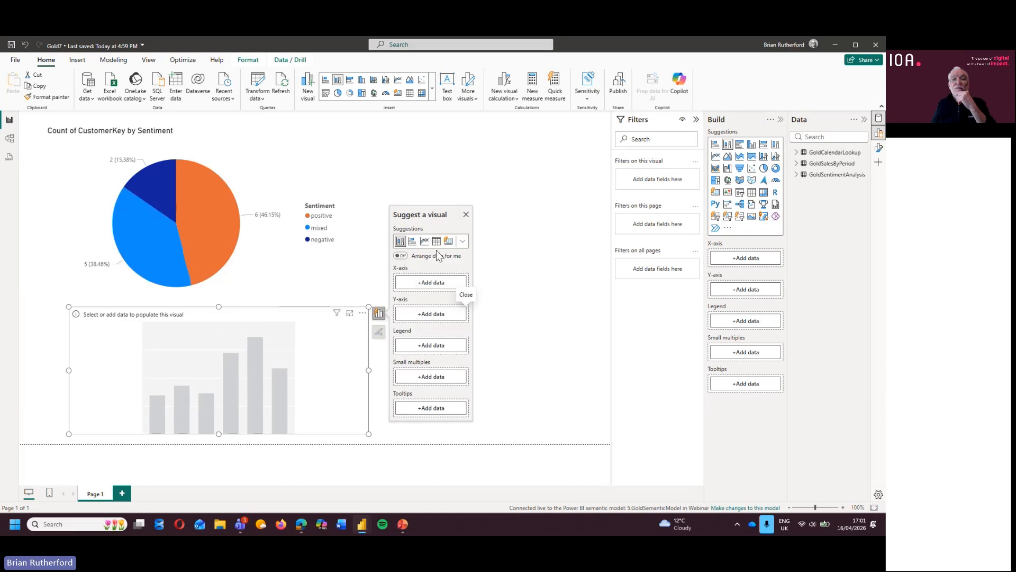
{"action": "left_click", "coordinate": [428, 283]}
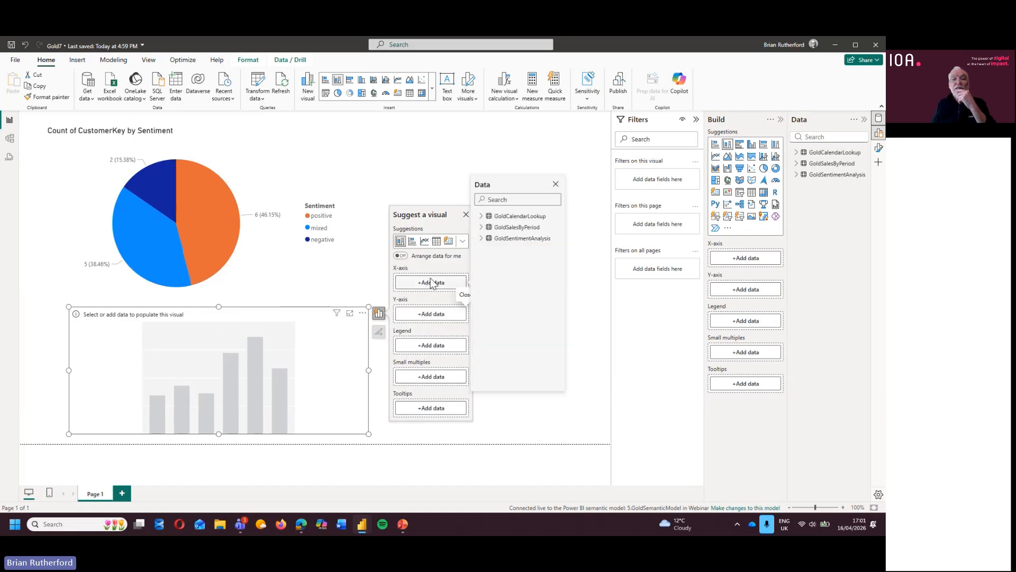
{"action": "left_click", "coordinate": [482, 228]}
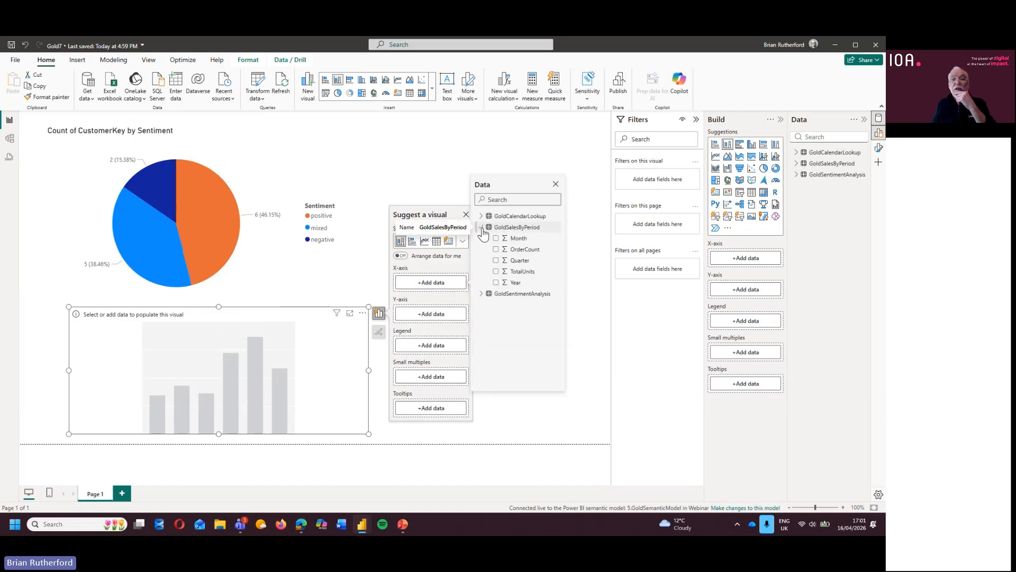
{"action": "left_click", "coordinate": [496, 283]}
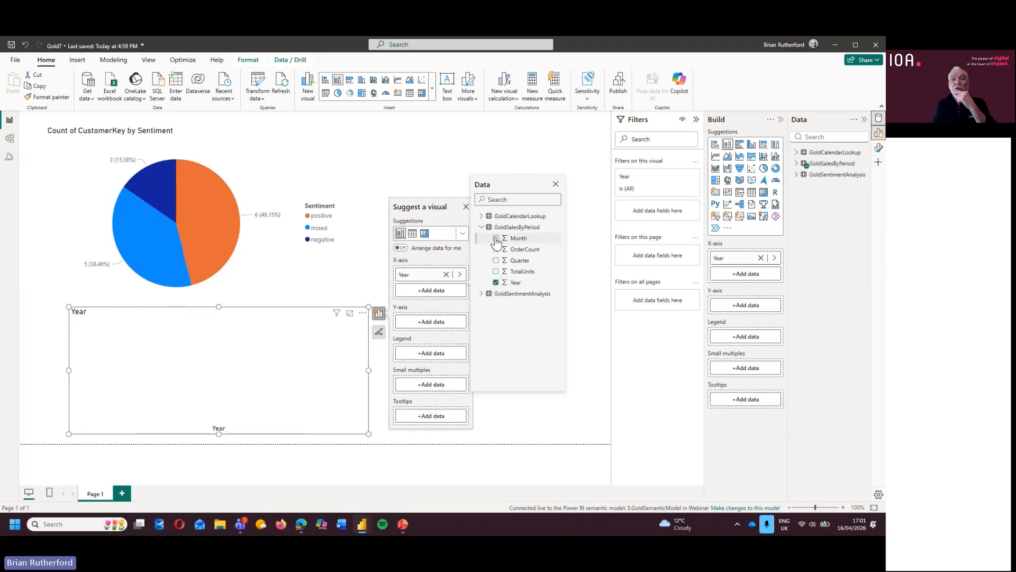
{"action": "left_click", "coordinate": [496, 238]}
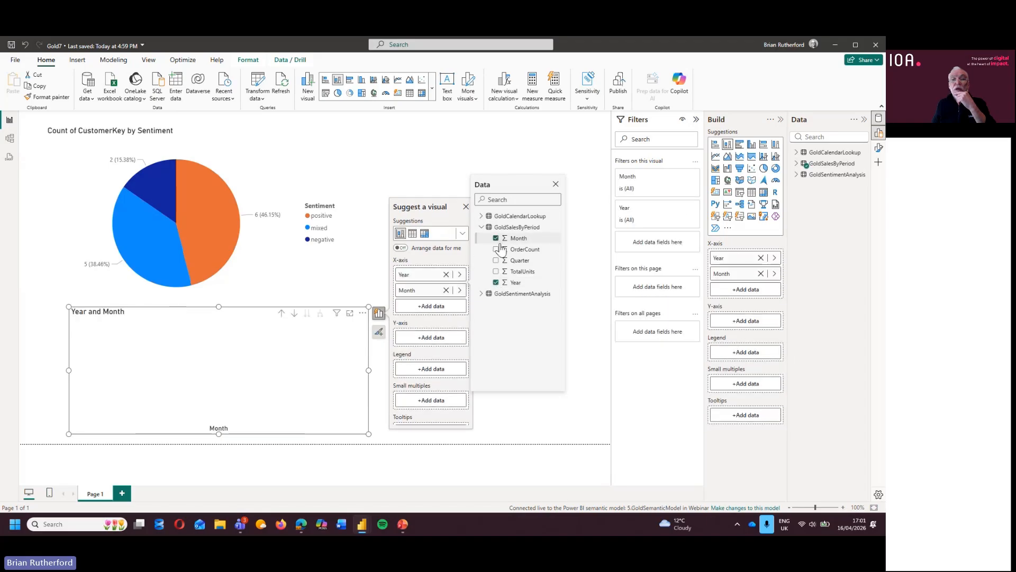
Step: Plot TotalUnits from GoldSalesByPeriod on the column chart's Y-axis and widen the chart across the page
{"action": "left_click", "coordinate": [424, 330]}
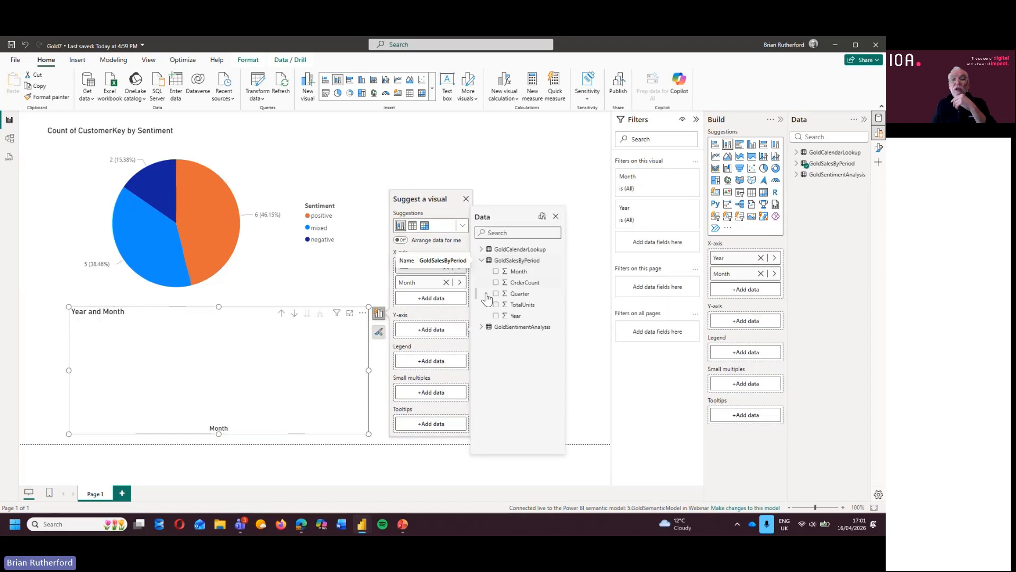
{"action": "left_click", "coordinate": [495, 305]}
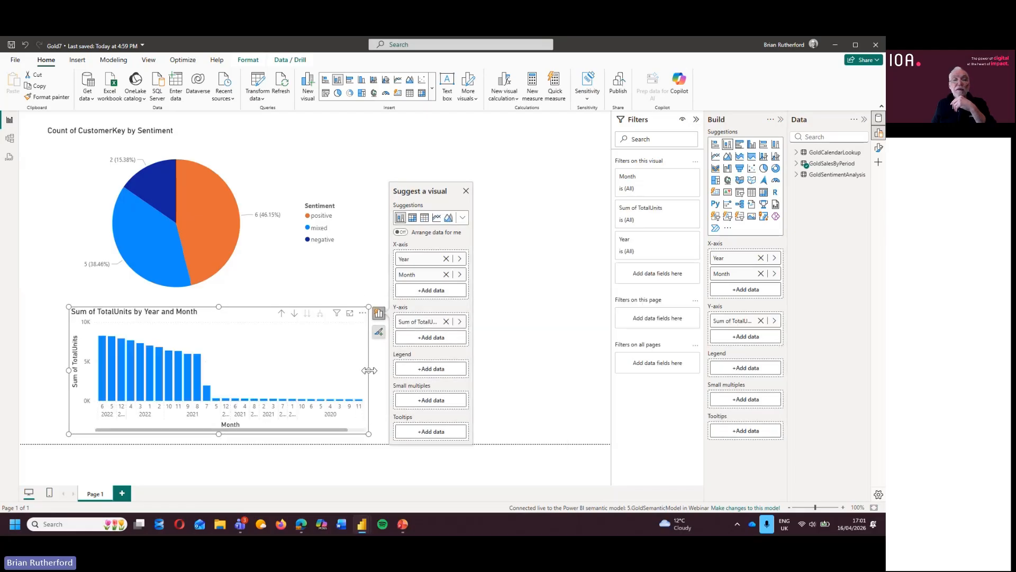
{"action": "left_click_drag", "start_coordinate": [369, 370], "coordinate": [514, 377]}
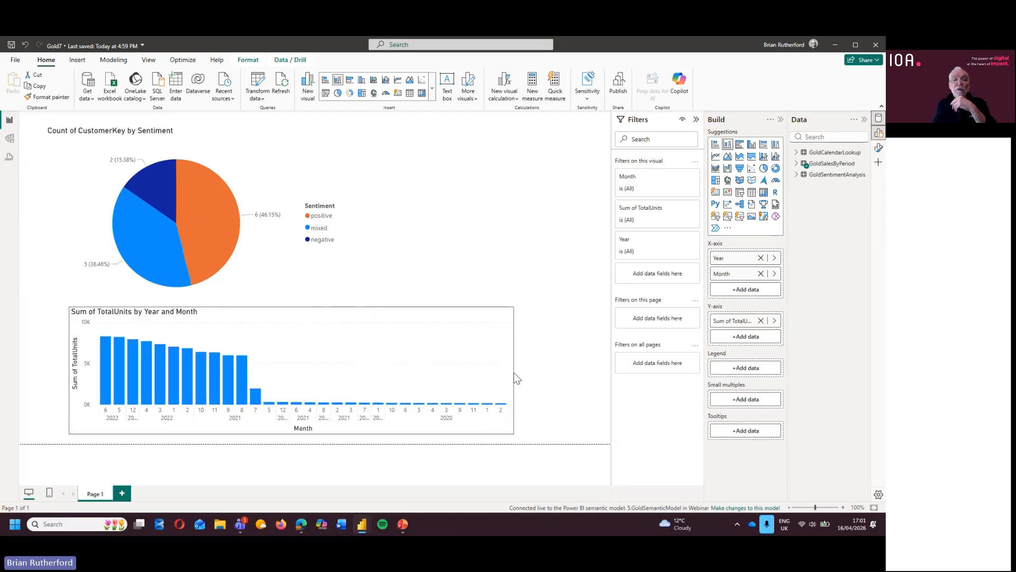
{"action": "left_click", "coordinate": [568, 287]}
Step: Sort the column chart's axis by Year Month in ascending order
{"action": "right_click", "coordinate": [505, 318]}
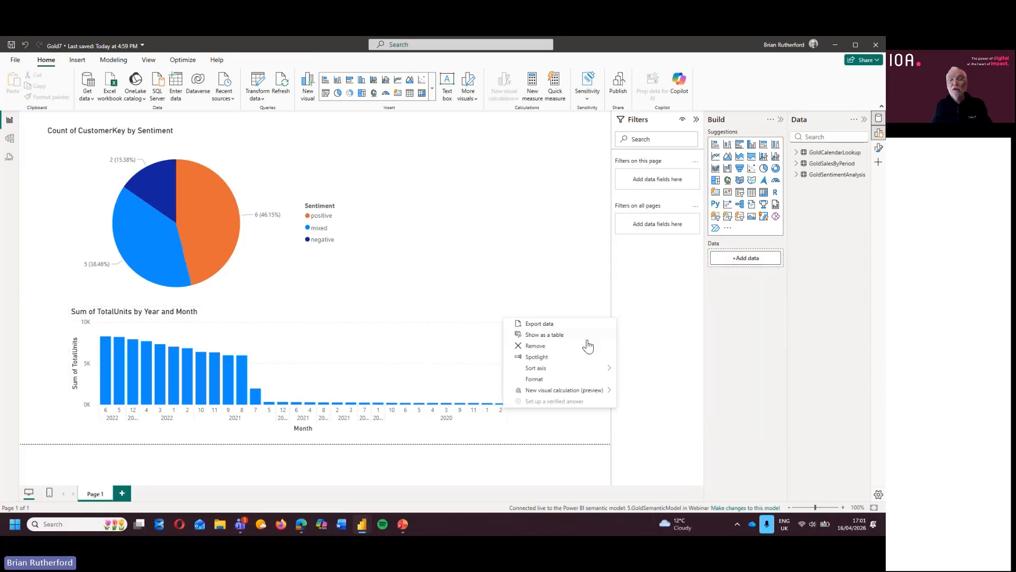
{"action": "mouse_move", "coordinate": [607, 367]}
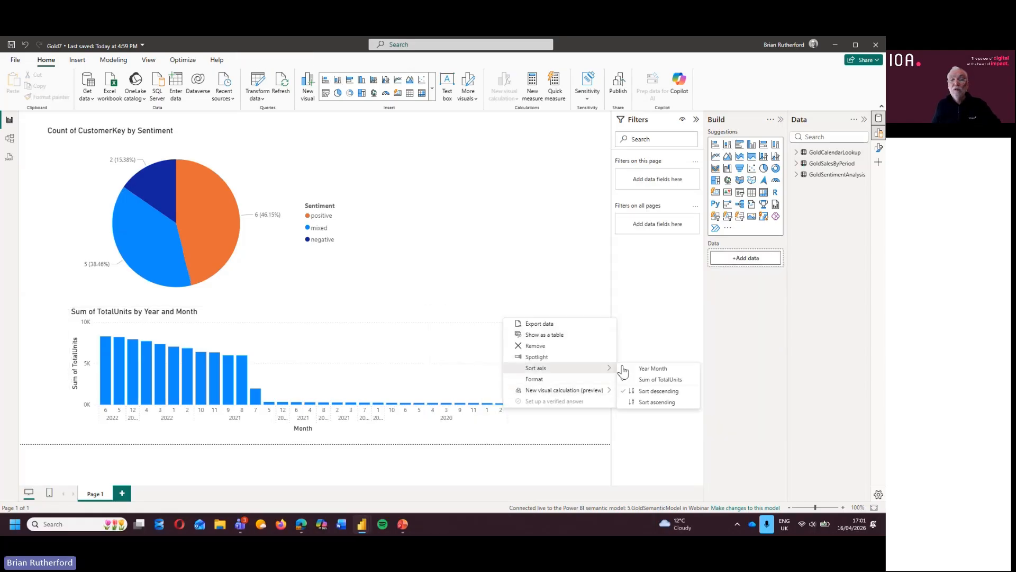
{"action": "left_click", "coordinate": [655, 369]}
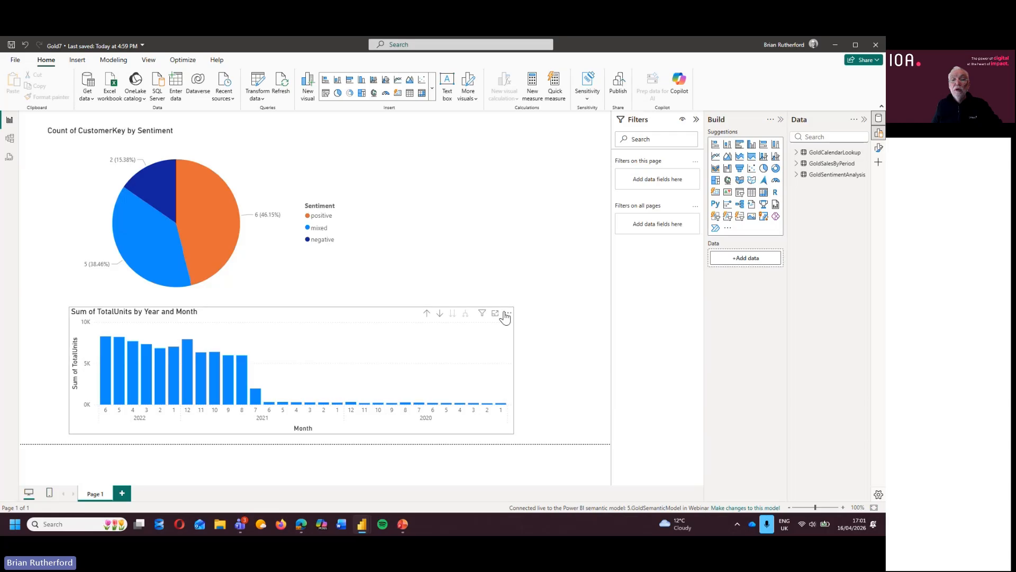
{"action": "left_click", "coordinate": [505, 316]}
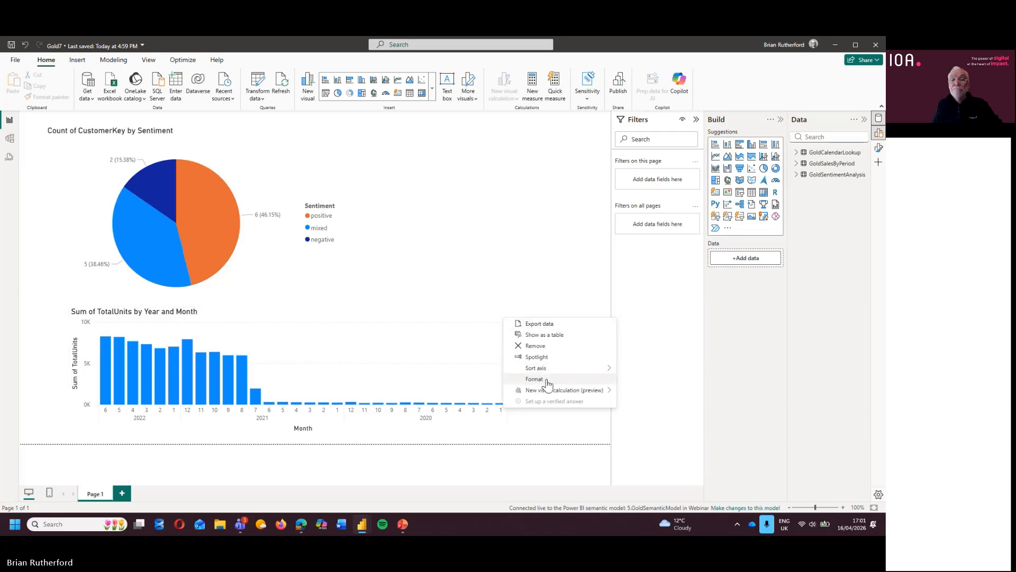
{"action": "mouse_move", "coordinate": [583, 369]}
{"action": "left_click", "coordinate": [657, 405]}
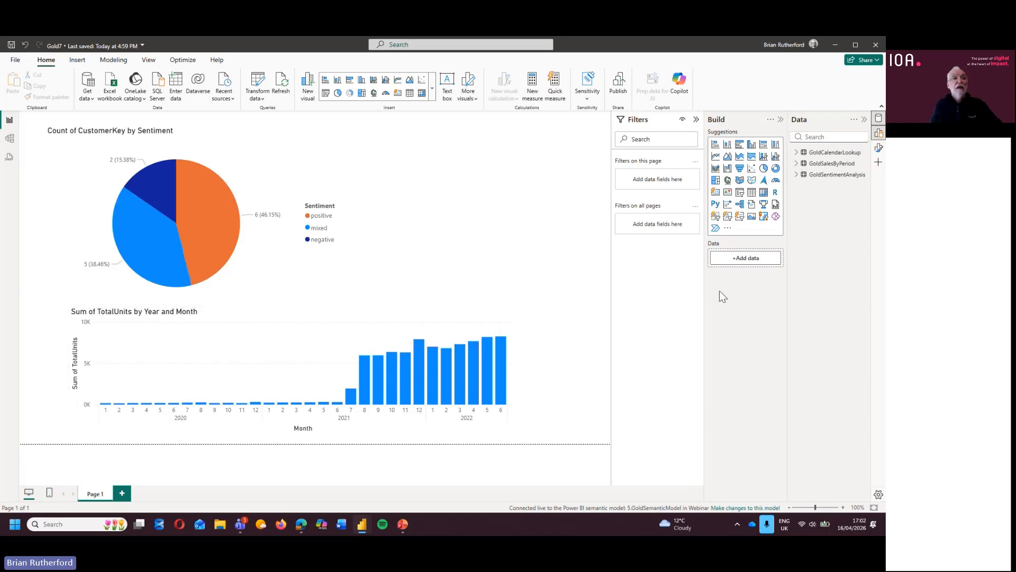
Step: Save the Gold7 report and publish it to the Webinar workspace
{"action": "left_click", "coordinate": [11, 44]}
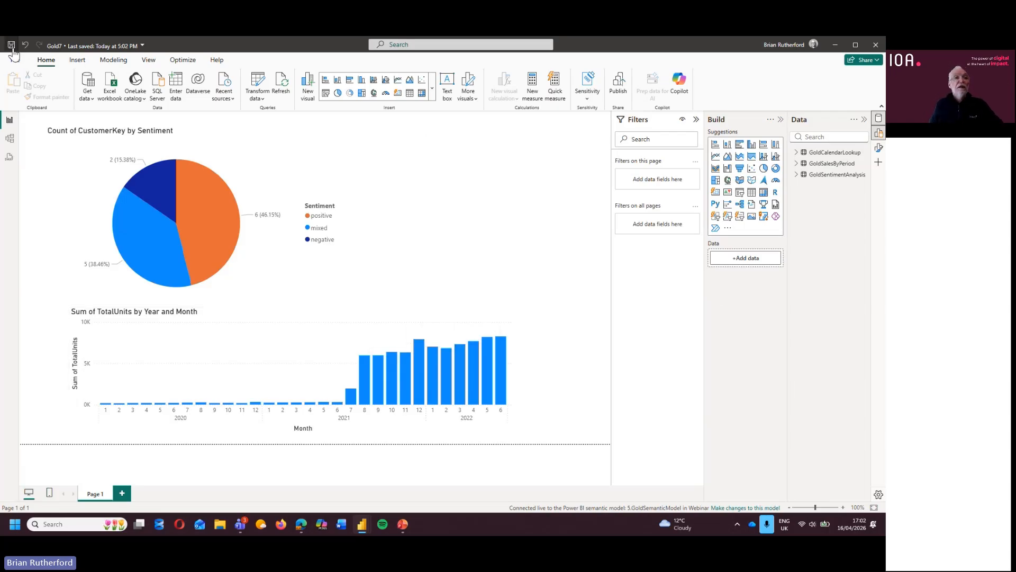
{"action": "left_click", "coordinate": [618, 86]}
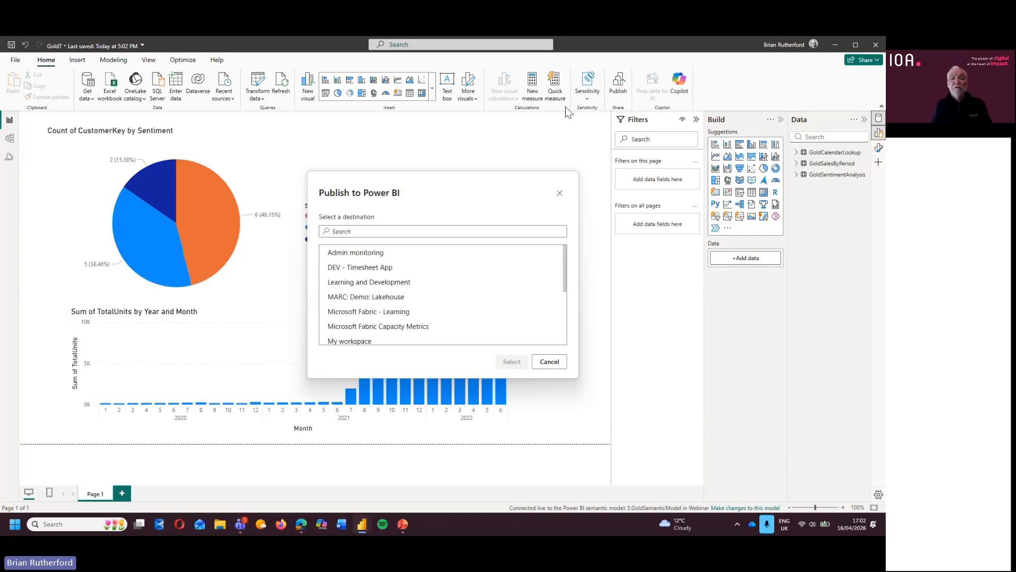
{"action": "scroll", "coordinate": [392, 312], "scroll_direction": "down", "scroll_amount": 5}
{"action": "left_click", "coordinate": [351, 334]}
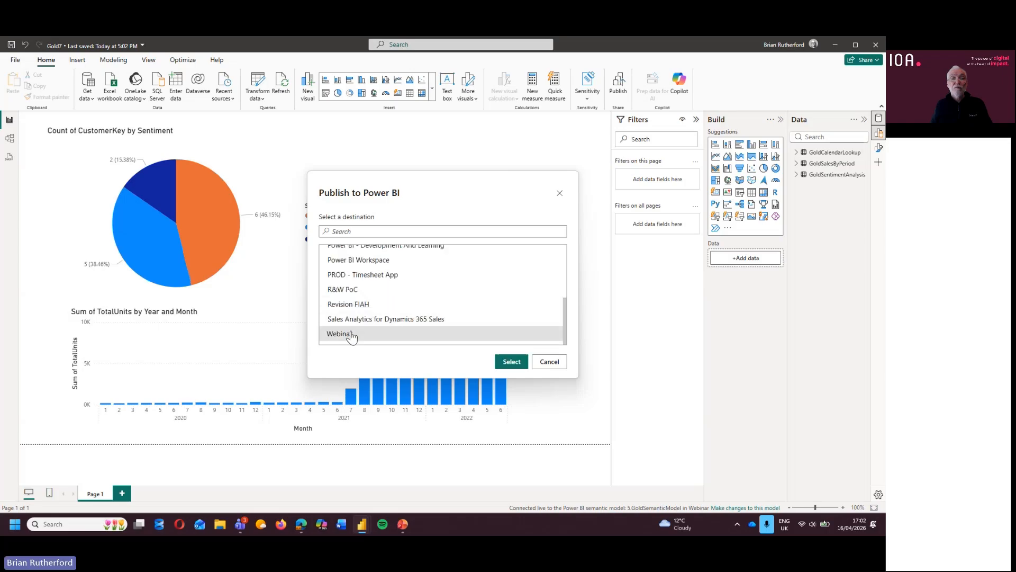
{"action": "left_click", "coordinate": [512, 360]}
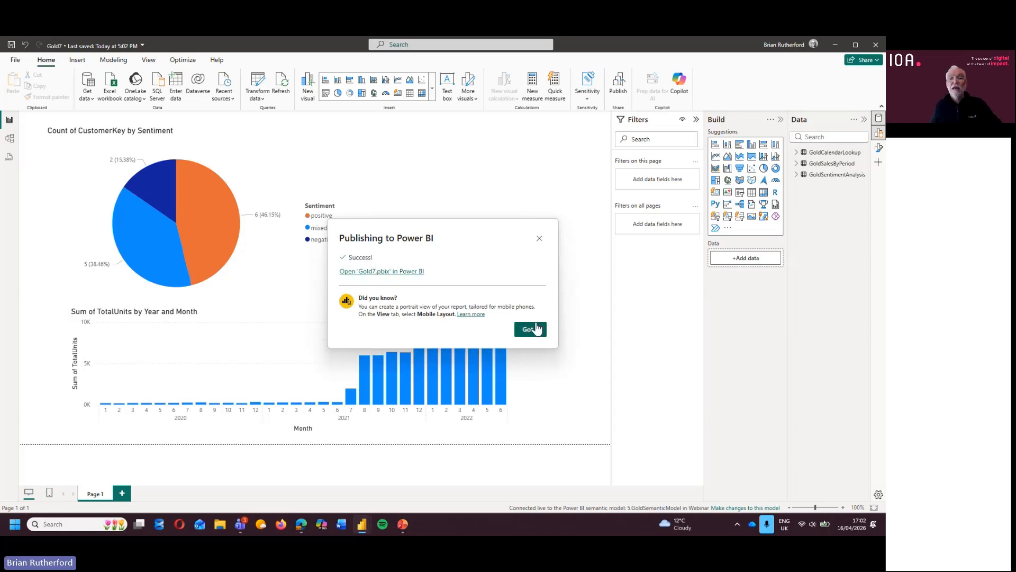
{"action": "left_click", "coordinate": [536, 331]}
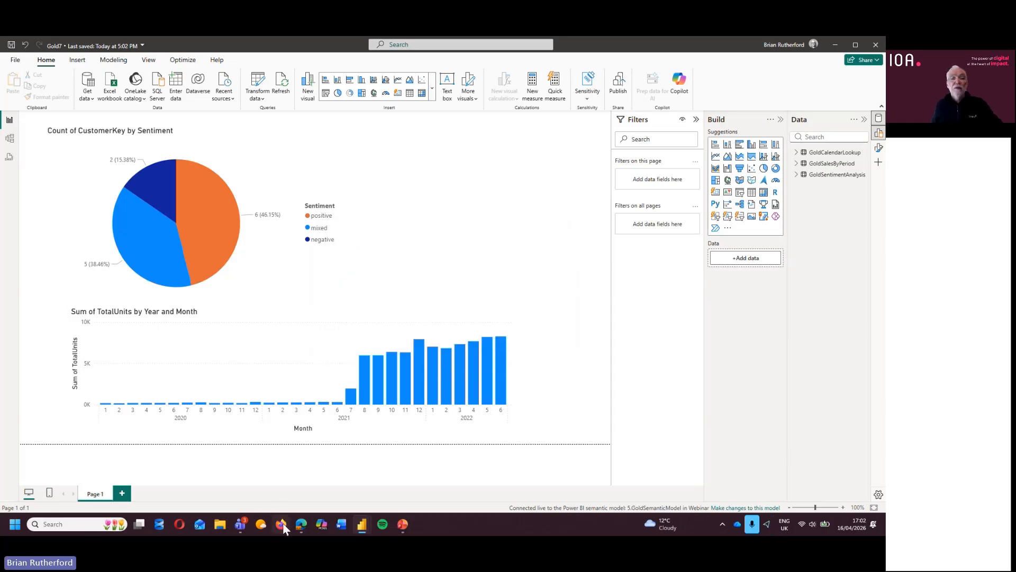
Step: Switch to Fabric in the browser and open the published Gold7 report from the Webinar workspace's item list
{"action": "mouse_move", "coordinate": [300, 525]}
{"action": "left_click", "coordinate": [333, 462]}
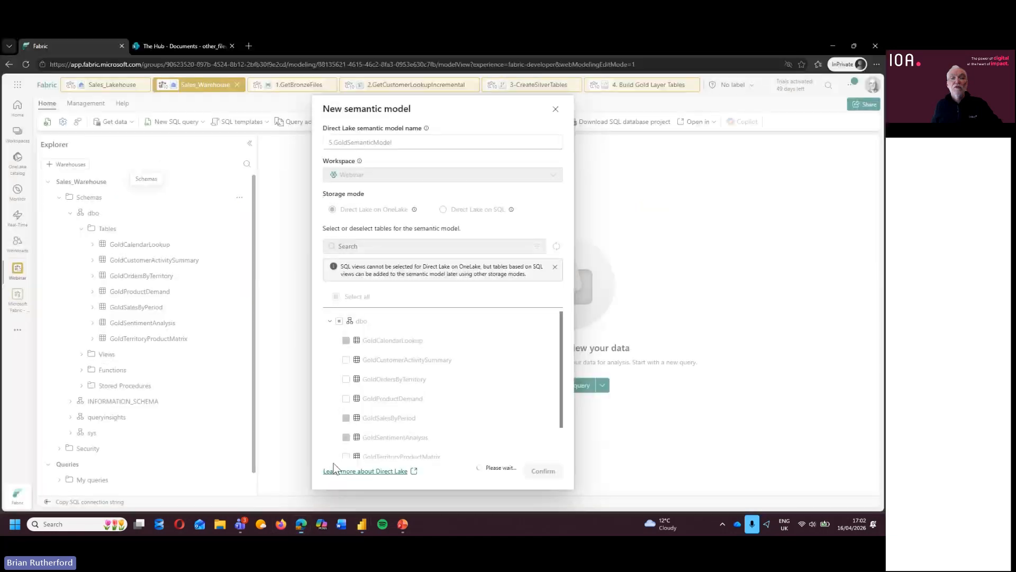
{"action": "left_click", "coordinate": [804, 87]}
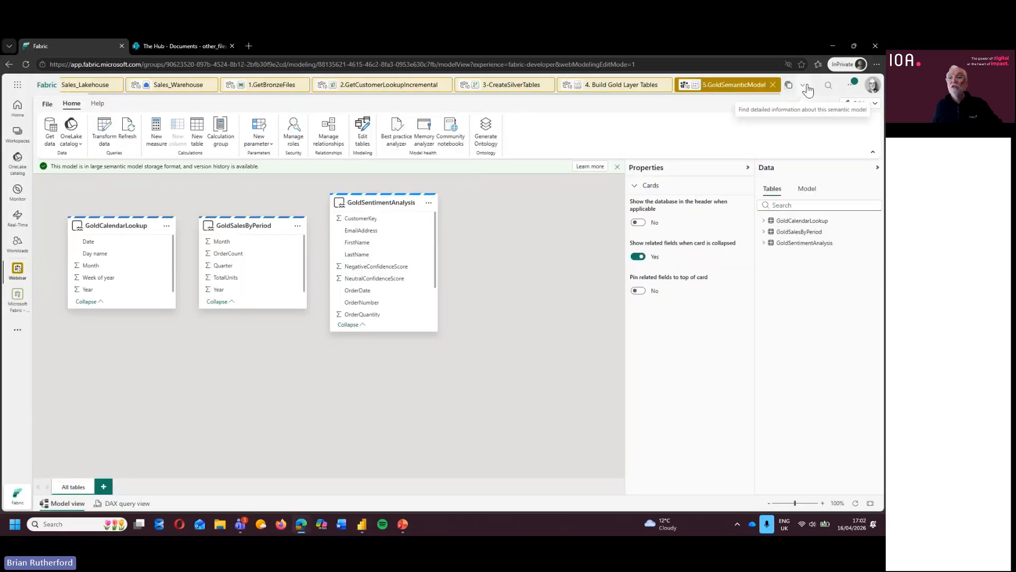
{"action": "left_click", "coordinate": [756, 154]}
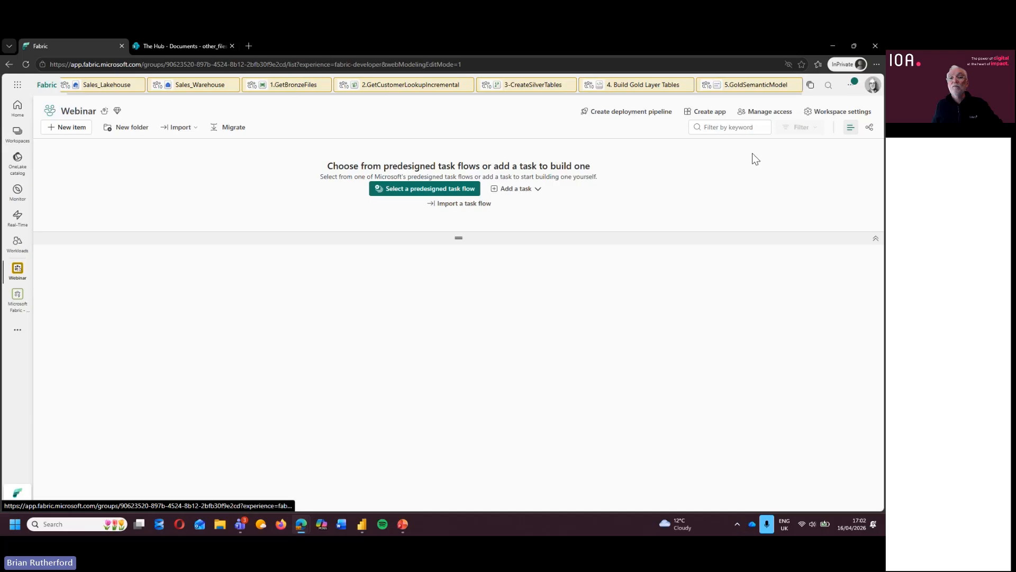
{"action": "left_click_drag", "start_coordinate": [287, 233], "coordinate": [289, 154]}
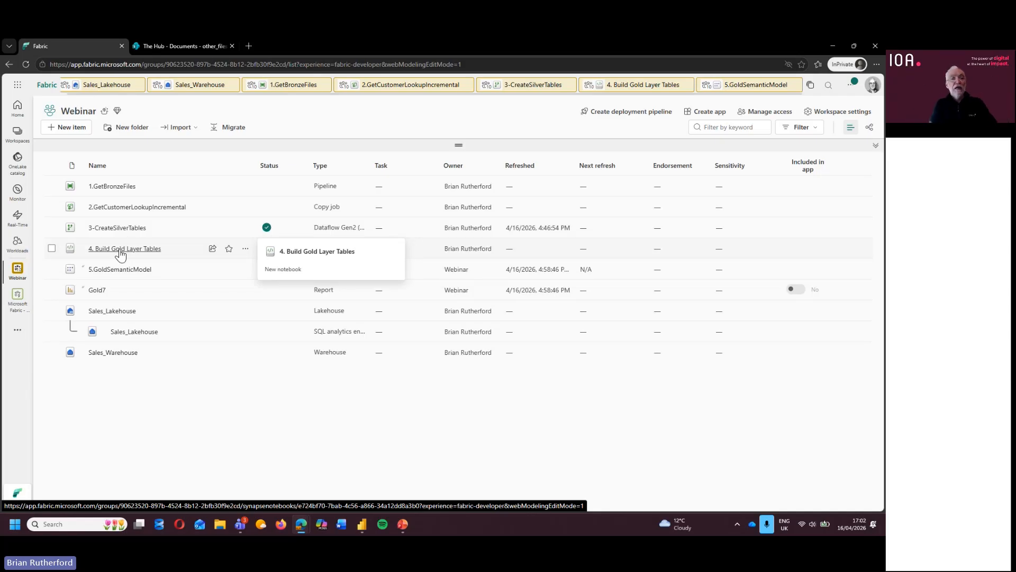
{"action": "left_click", "coordinate": [98, 291]}
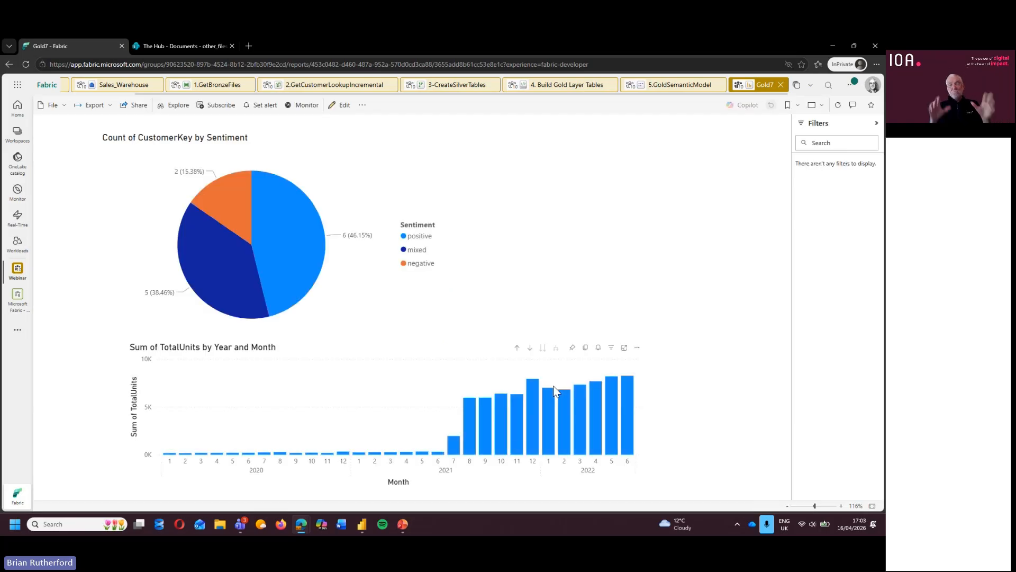
Step: Switch to PowerPoint and present the "FABRIC: End to End Pipelines" slide as a slide show
{"action": "left_click", "coordinate": [403, 523]}
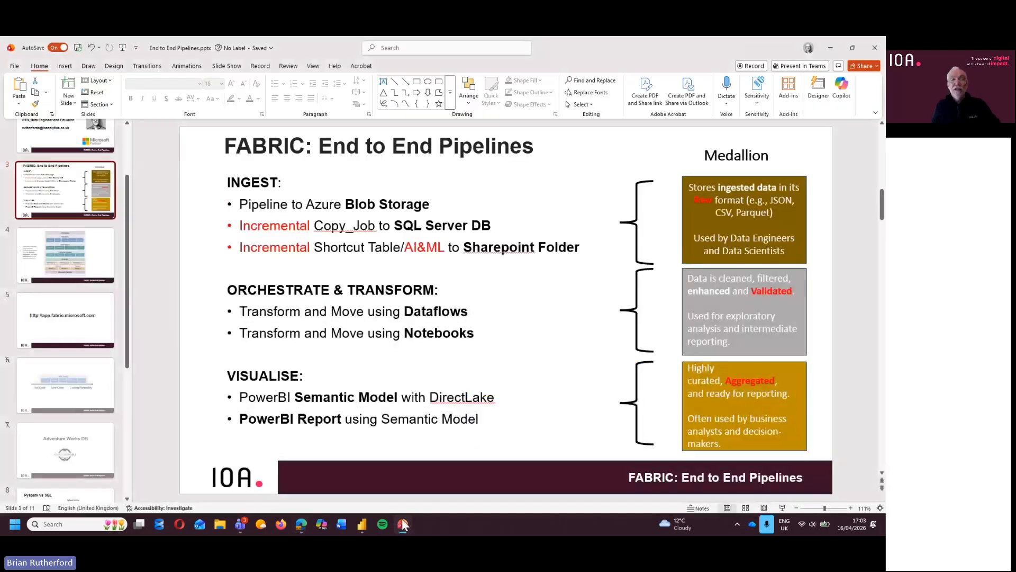
{"action": "left_click", "coordinate": [783, 507]}
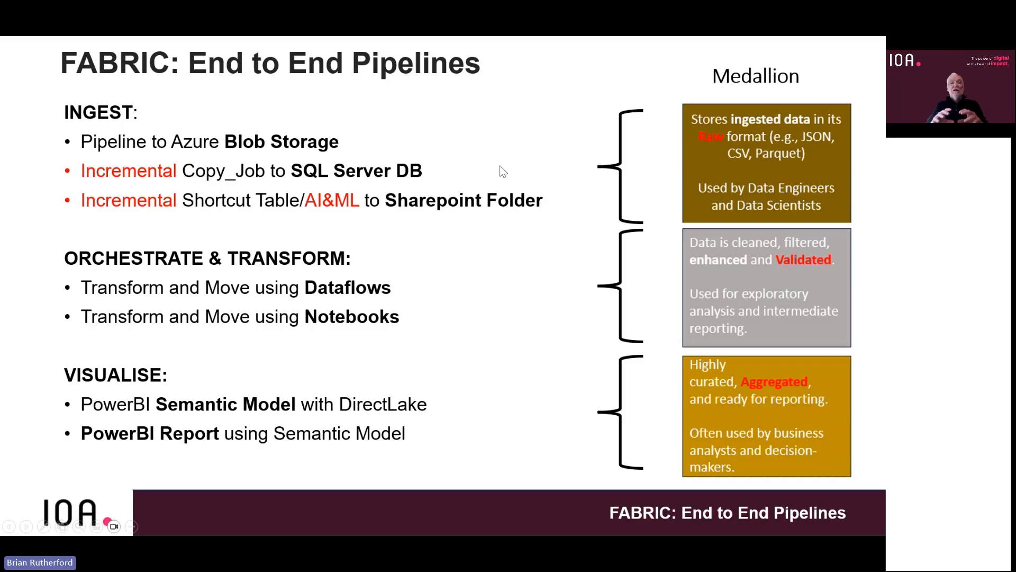